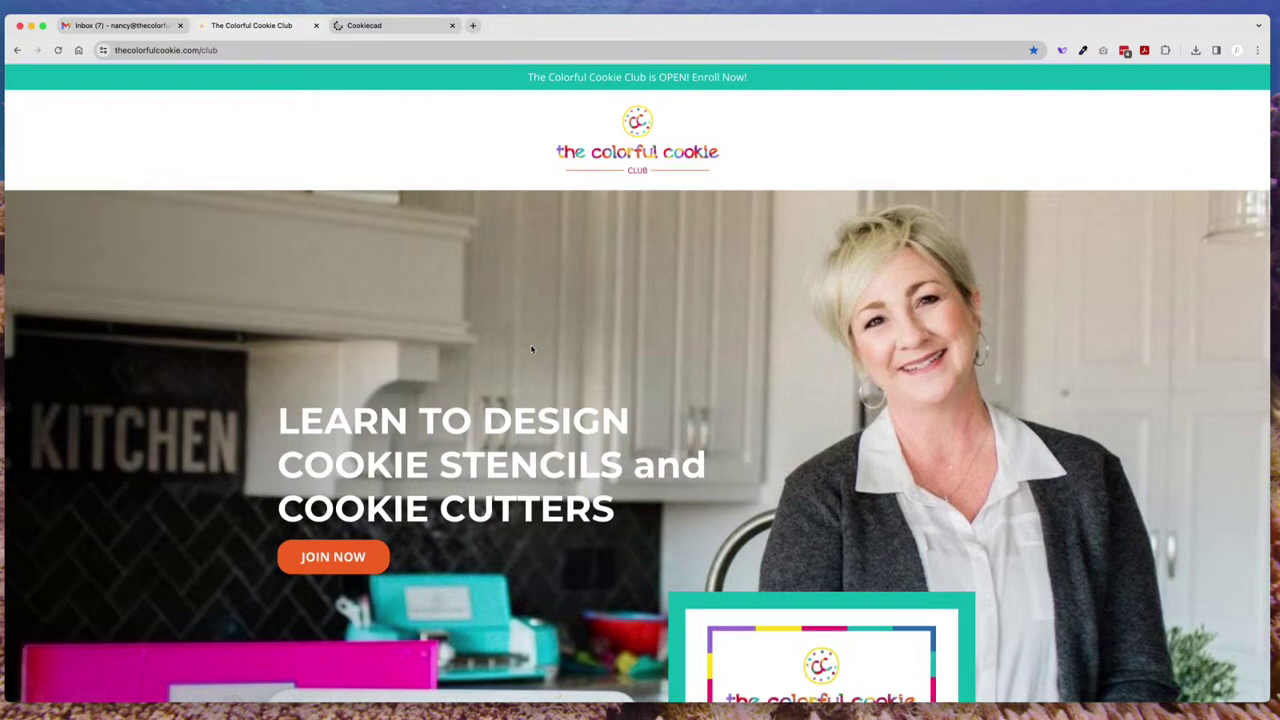
# Step: Look through the Colorful Cookie Club page, from the introduction to the tutorial categories and the What's Included section
pyautogui.scroll(-3, 823, 317)
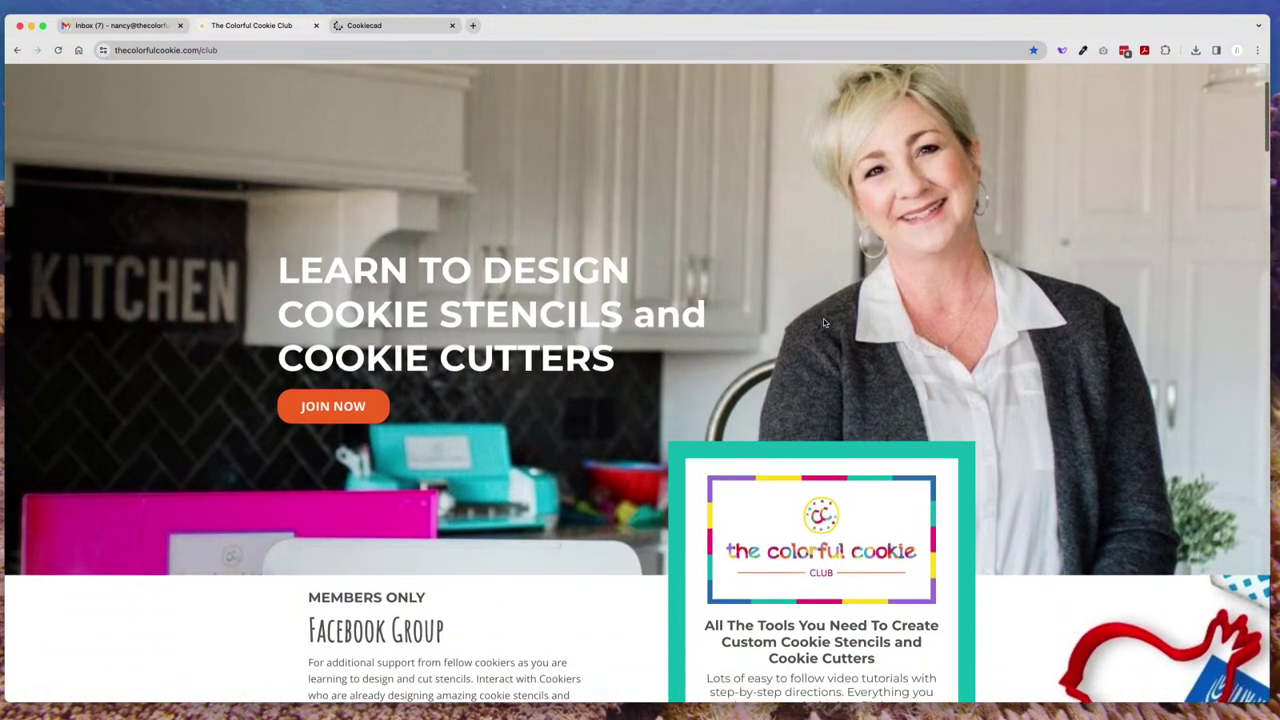
pyautogui.scroll(-8, 823, 318)
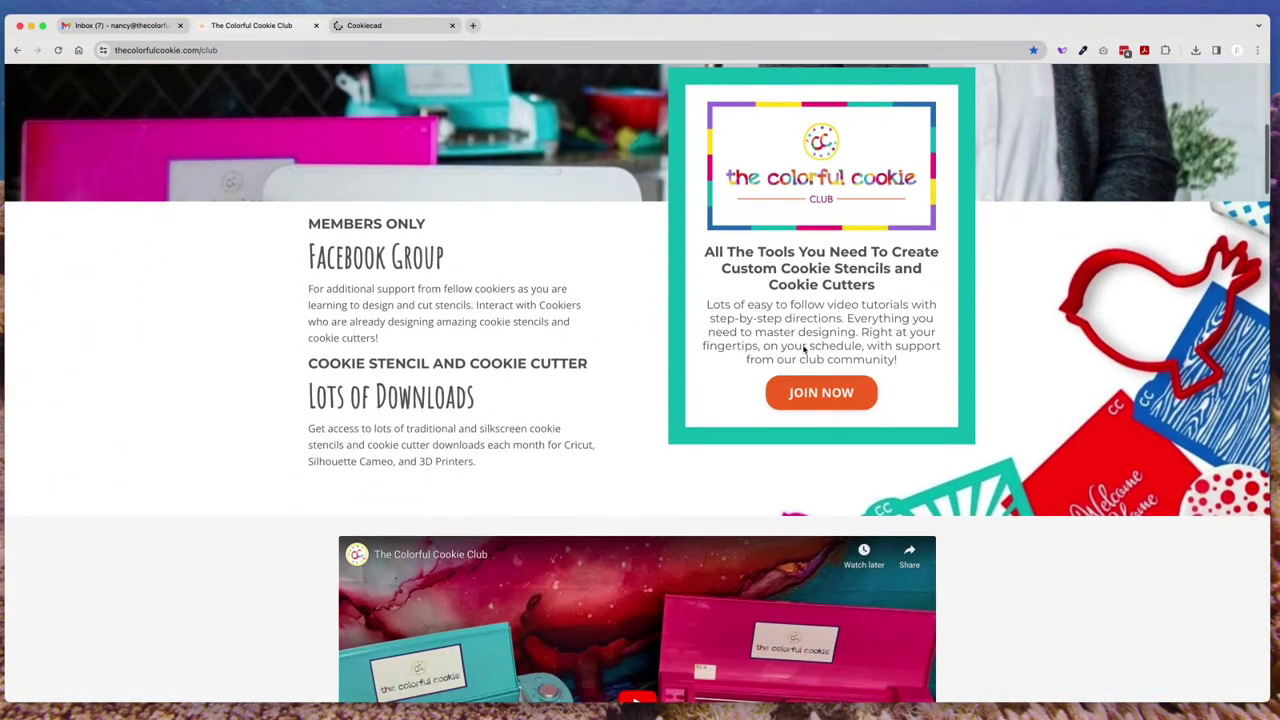
pyautogui.scroll(-4, 825, 397)
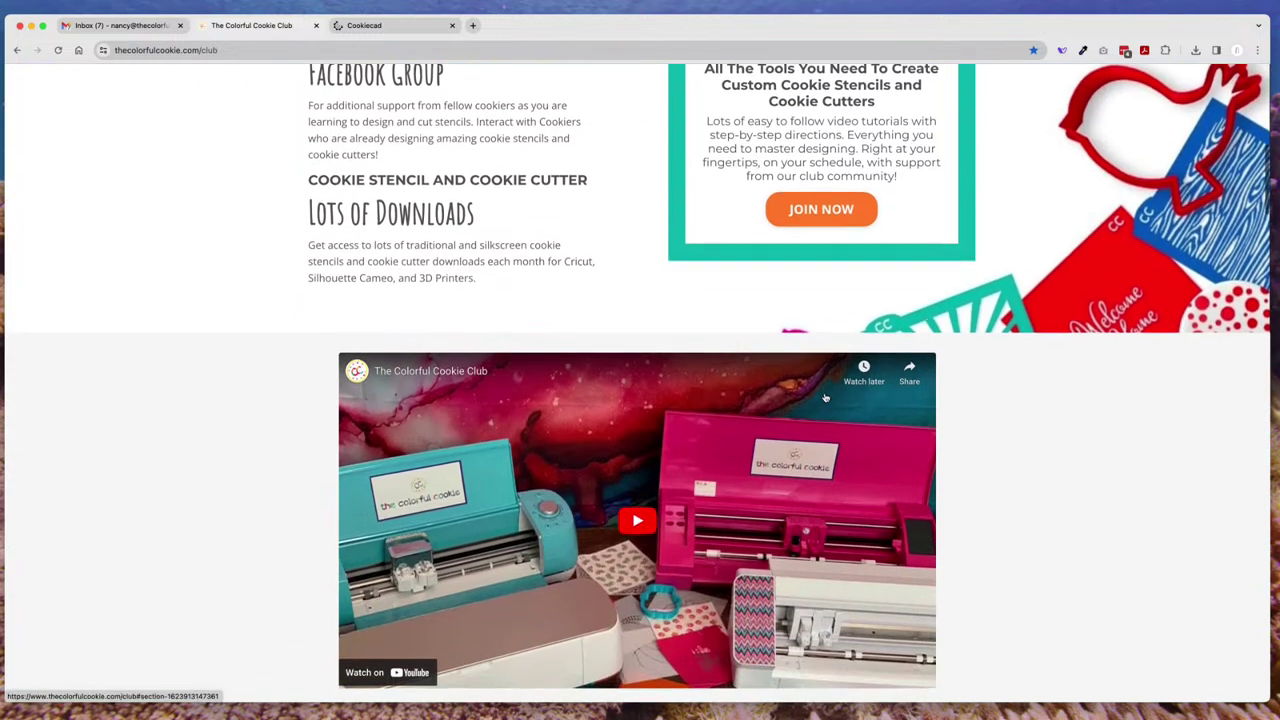
pyautogui.scroll(-20, 825, 397)
pyautogui.scroll(-12, 825, 397)
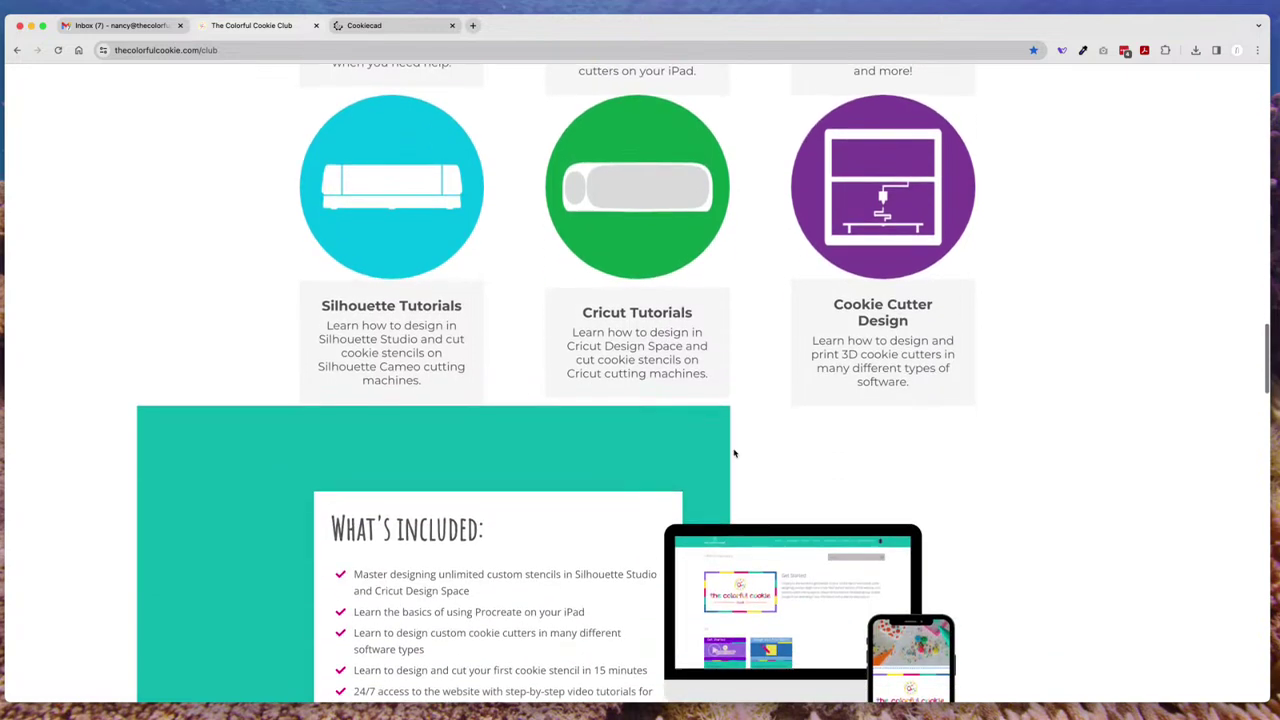
pyautogui.scroll(-14, 734, 453)
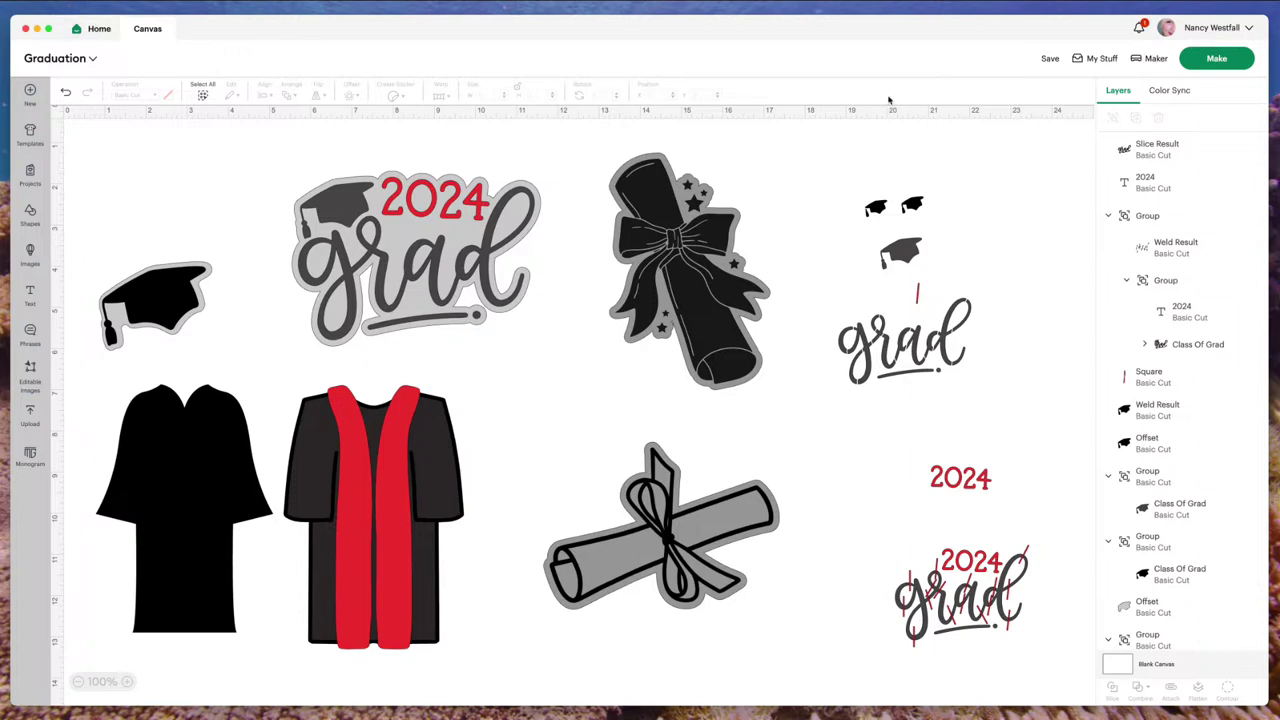
# Step: In Cricut Design Space, leave the canvas for the home page, search for "graduation" and skim the image and project results
pyautogui.moveTo(1050, 60)
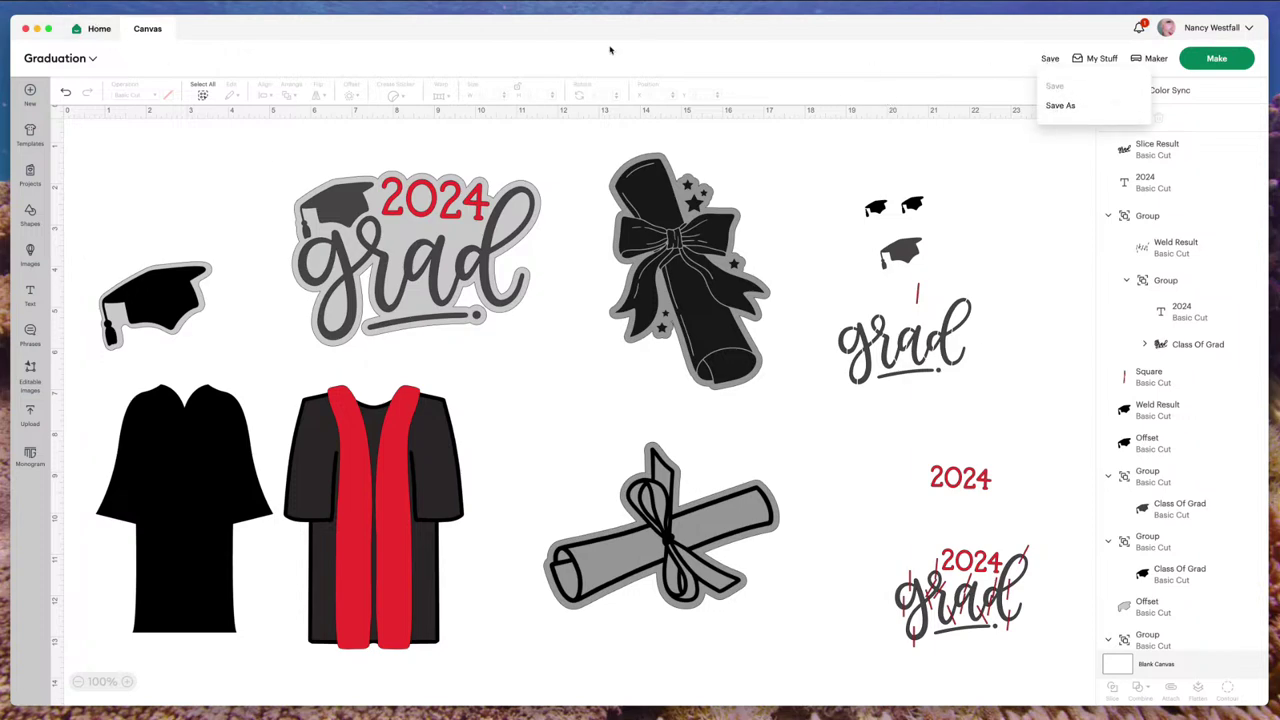
pyautogui.click(88, 29)
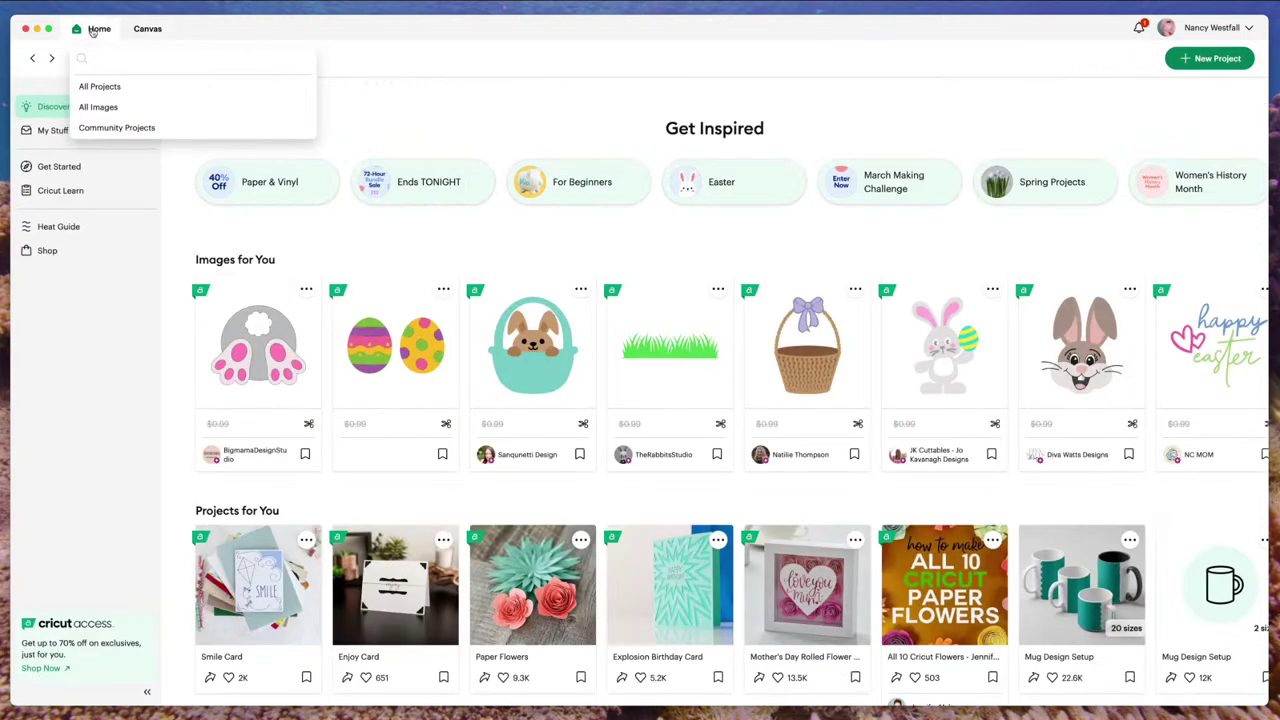
pyautogui.click(187, 59)
pyautogui.write('graduation')
pyautogui.press('Return')
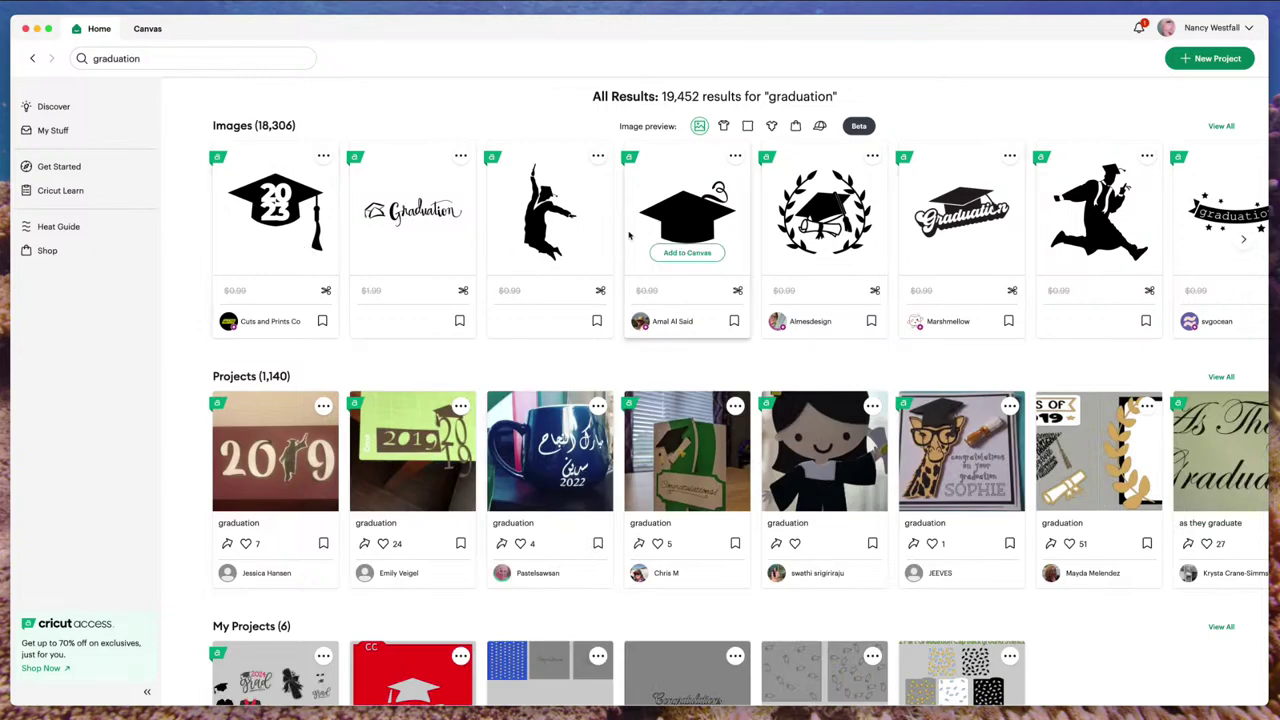
pyautogui.scroll(-5, 600, 543)
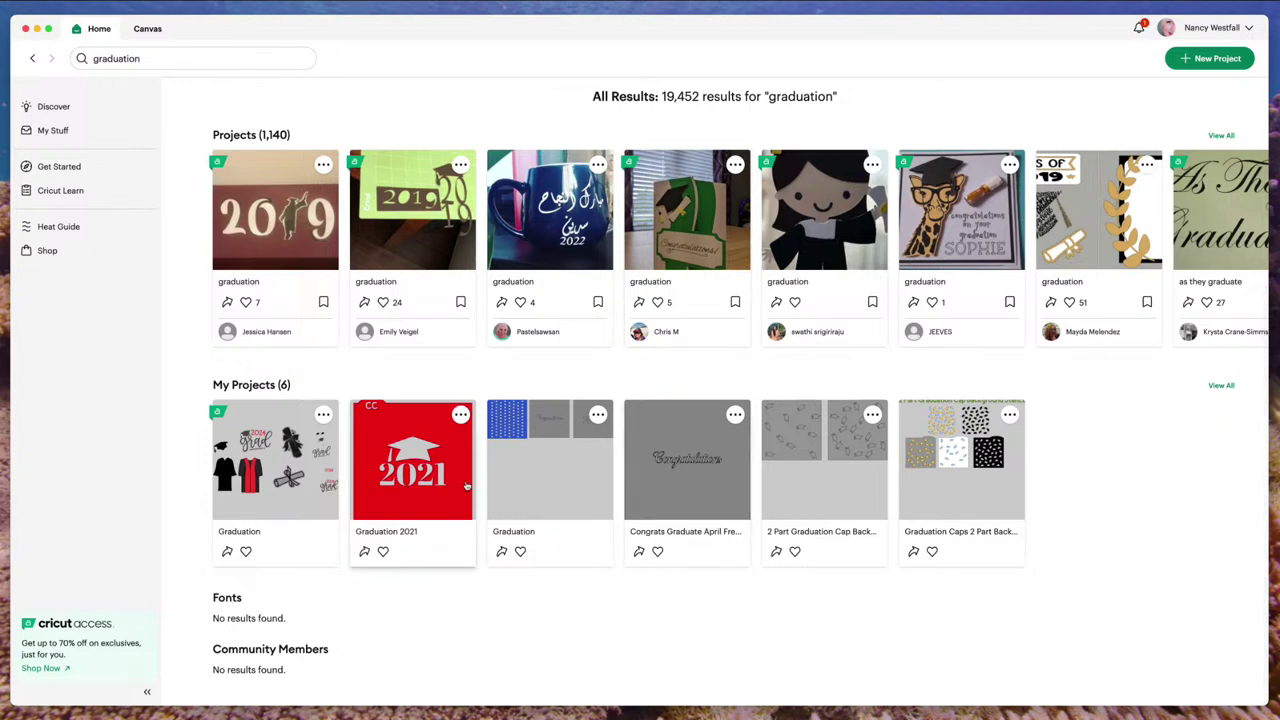
pyautogui.scroll(5, 484, 428)
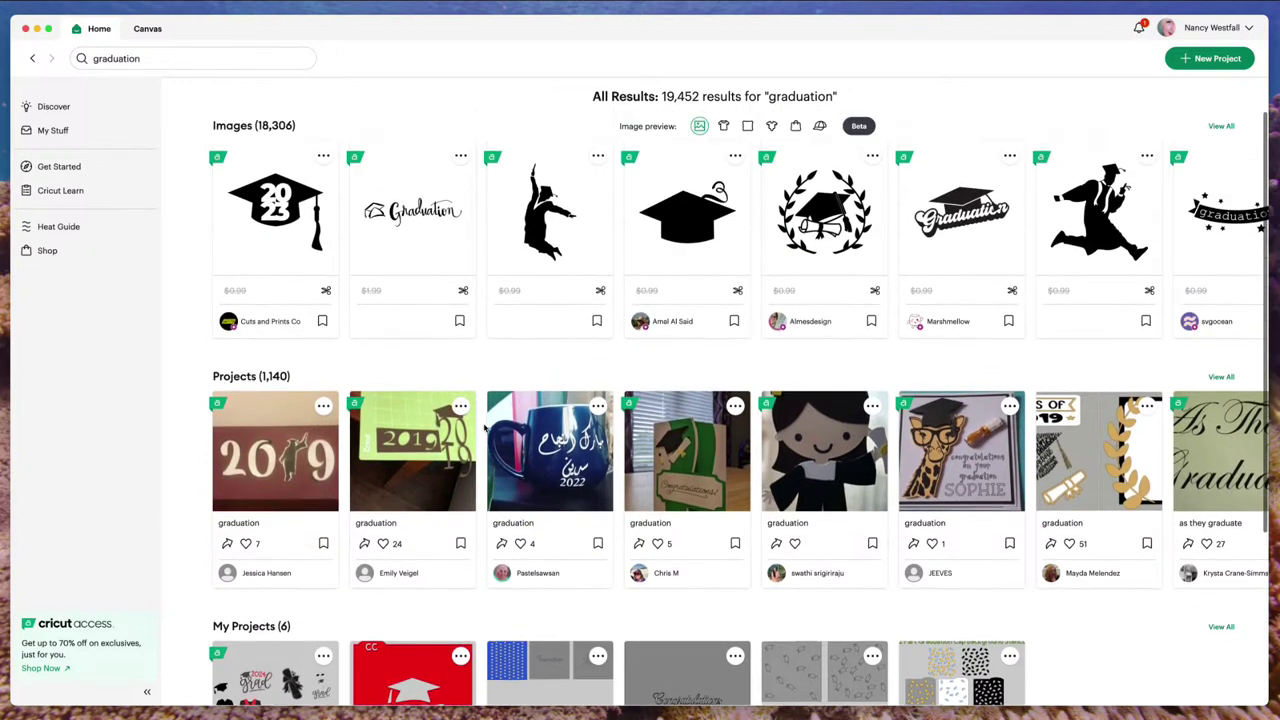
# Step: Show all images matching "graduation" and browse through the available designs
pyautogui.click(1221, 127)
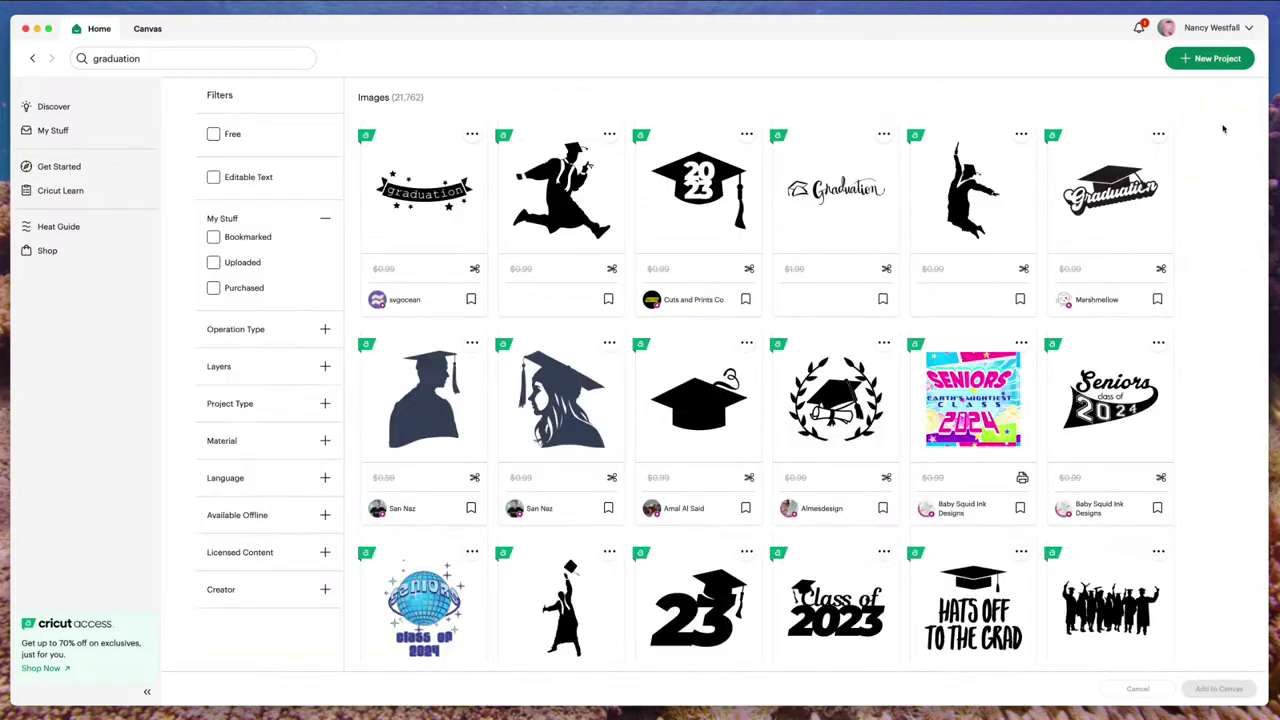
pyautogui.scroll(-2, 995, 305)
pyautogui.scroll(-6, 995, 305)
pyautogui.scroll(-5, 997, 307)
pyautogui.scroll(-5, 997, 307)
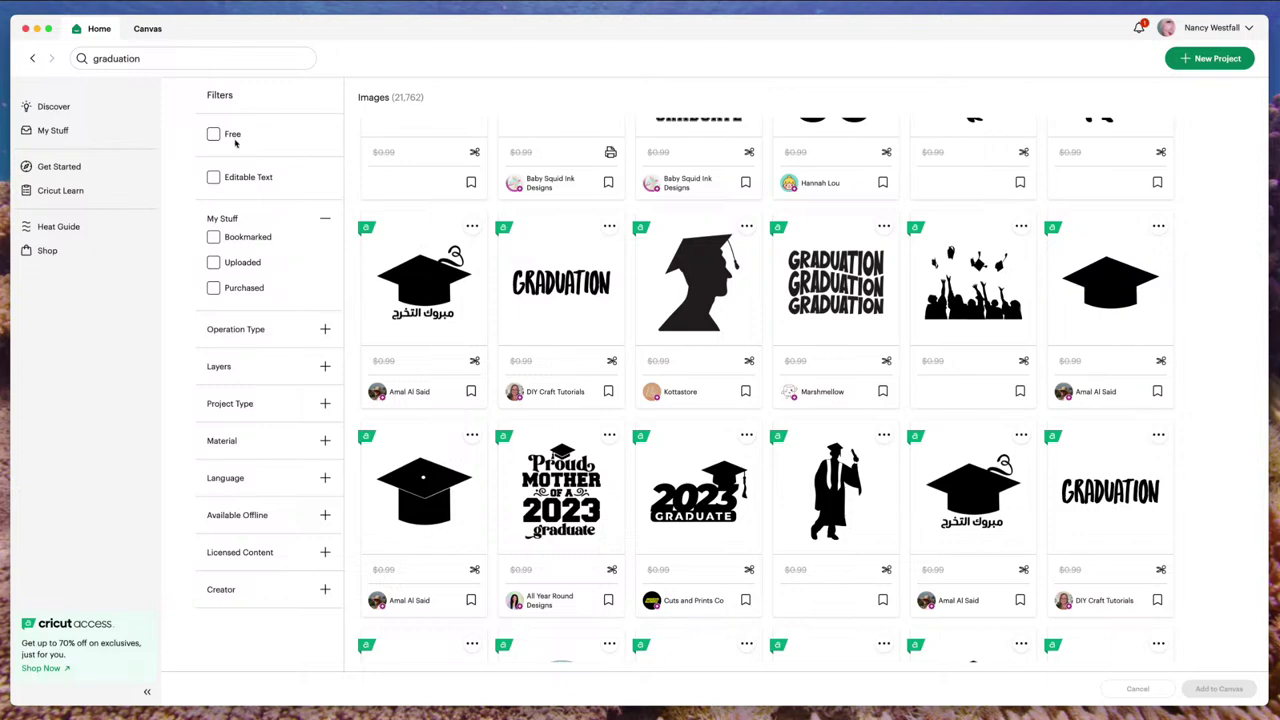
# Step: Filter the graduation images to bookmarked ones, check them, and return to the overall search results
pyautogui.click(253, 238)
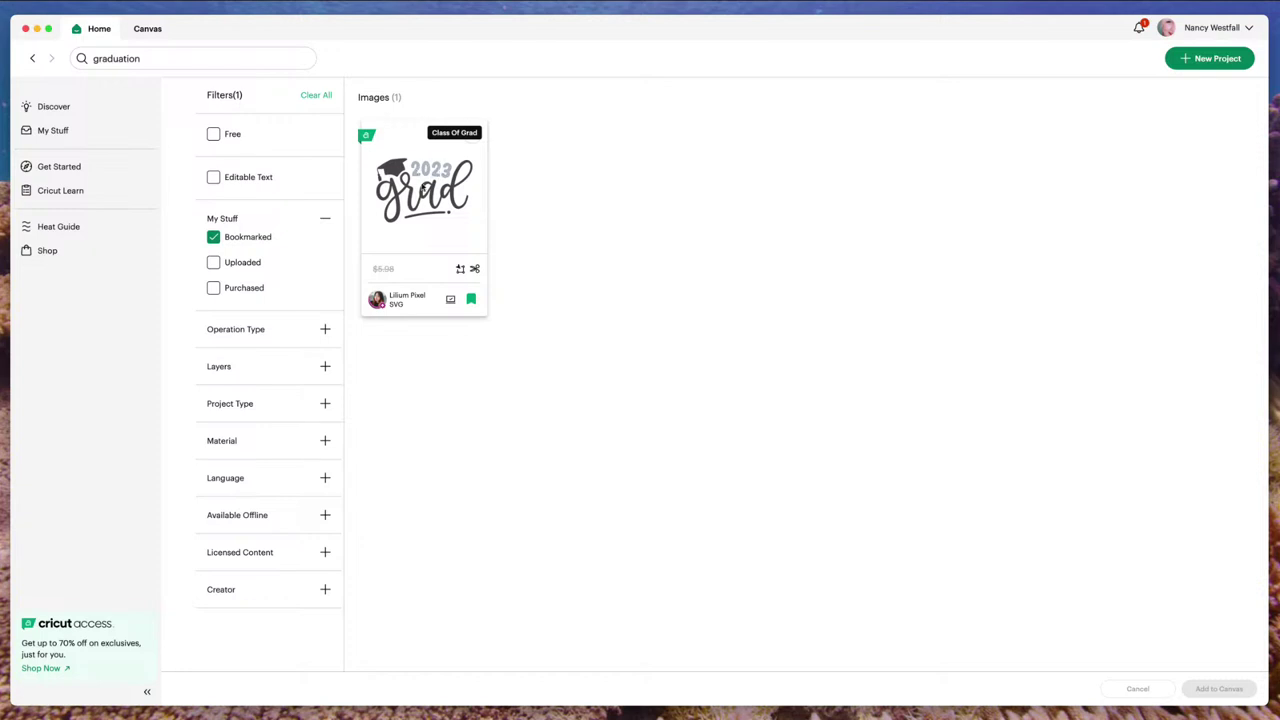
pyautogui.click(33, 59)
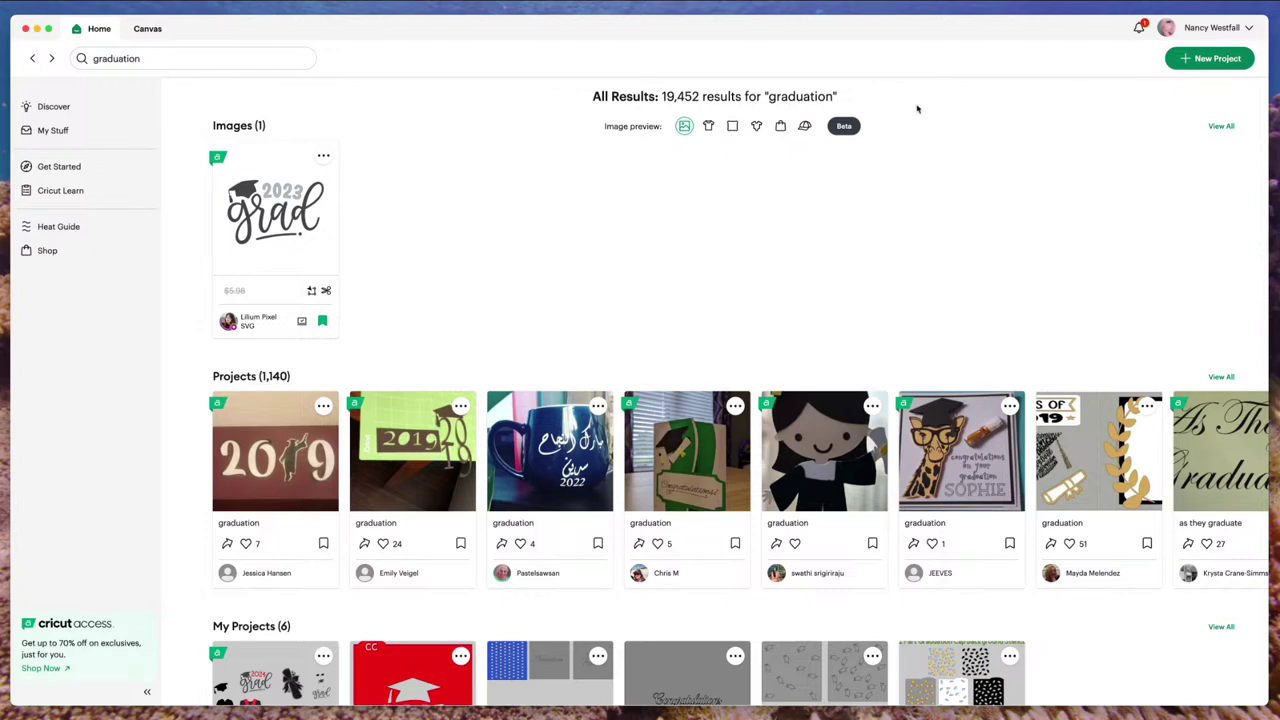
pyautogui.click(185, 59)
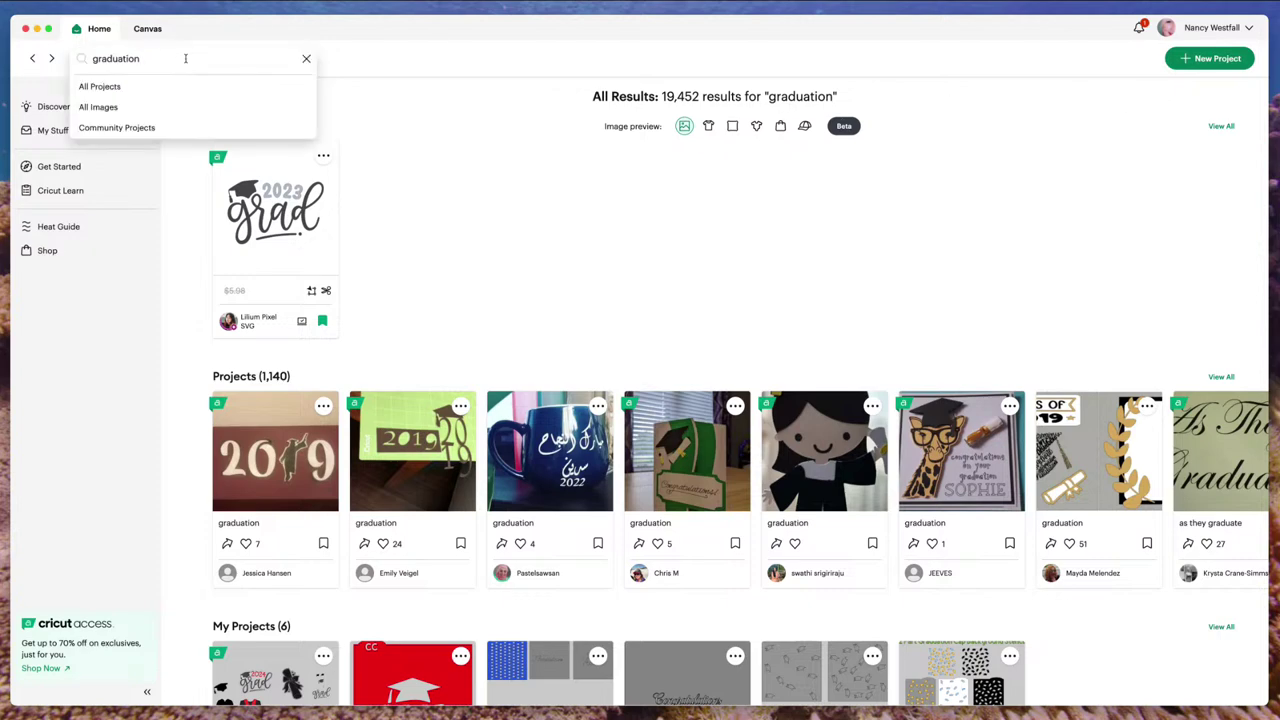
pyautogui.click(548, 82)
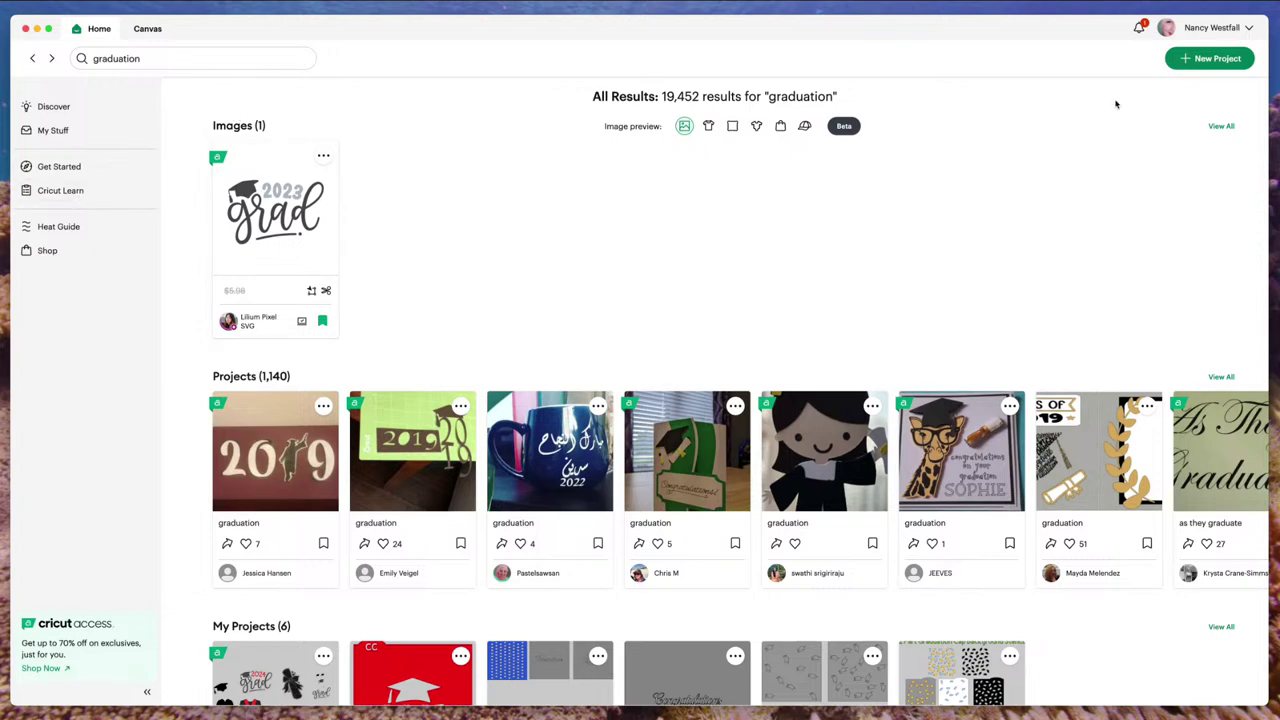
# Step: Reopen the full graduation image list and examine the caps, graduate silhouettes, diplomas and class-year lettering for usable designs
pyautogui.click(1218, 126)
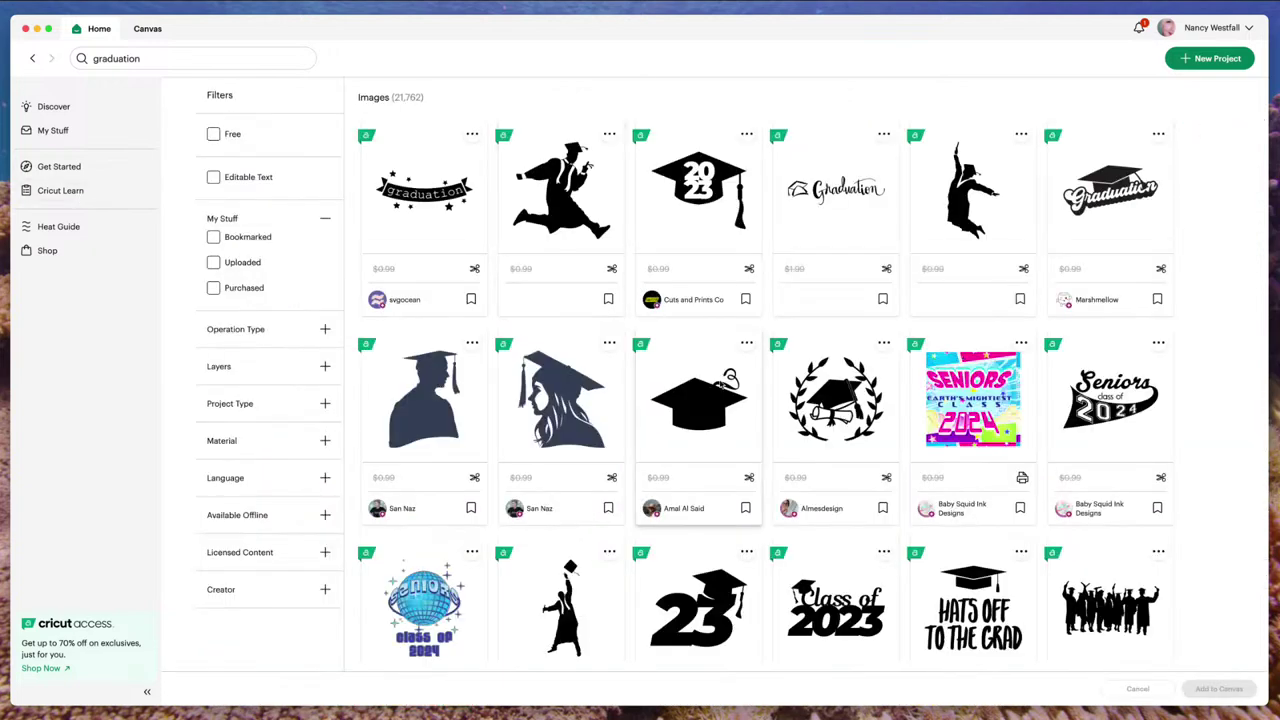
pyautogui.scroll(-5, 724, 382)
pyautogui.scroll(-3, 720, 385)
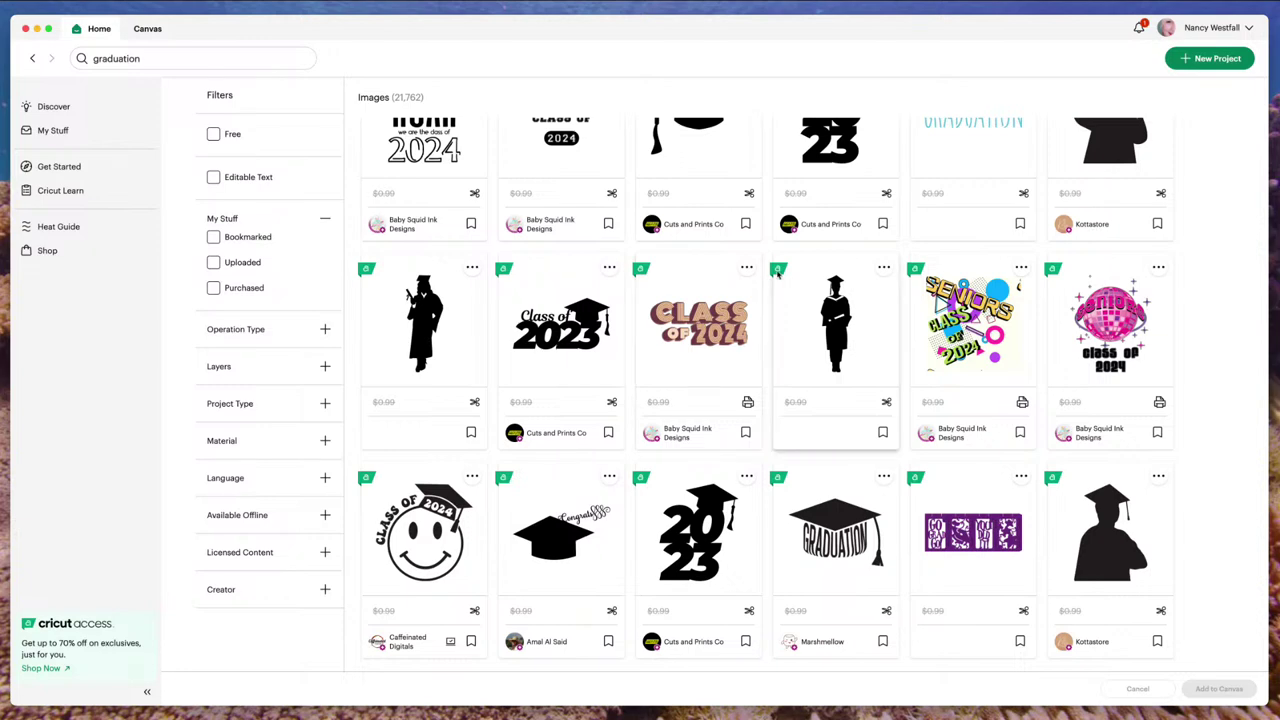
pyautogui.scroll(-1, 777, 273)
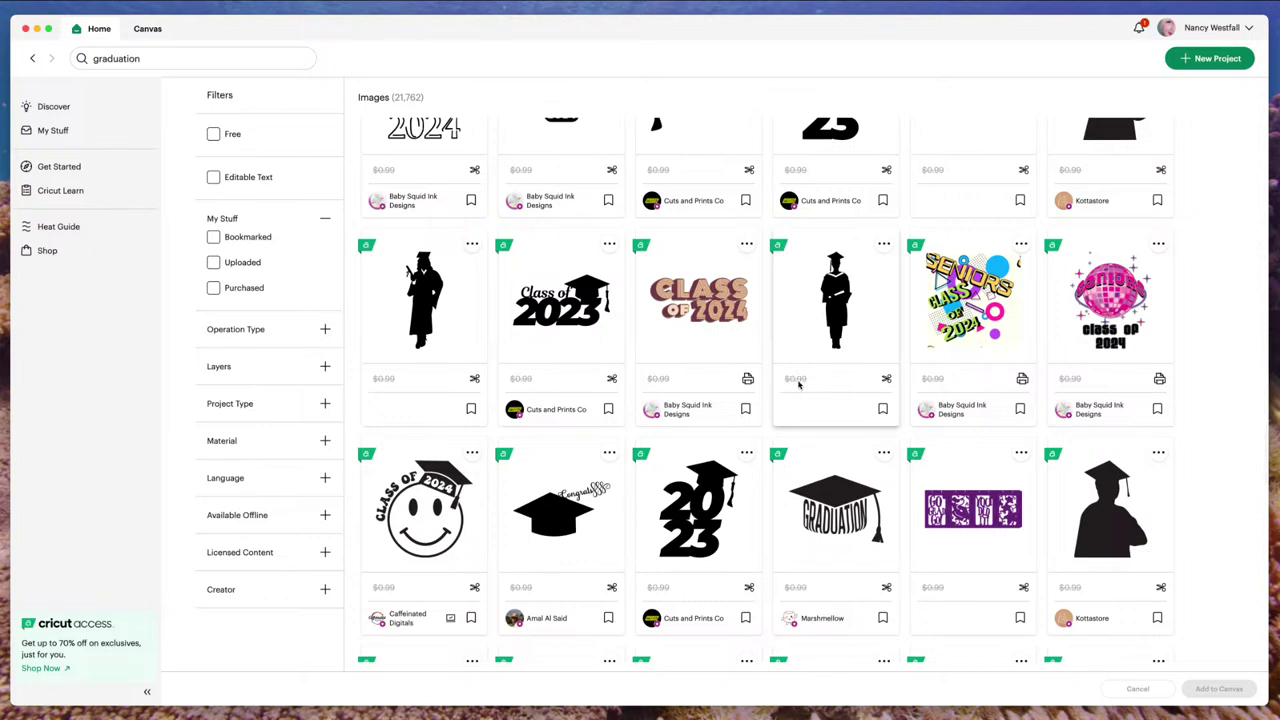
pyautogui.scroll(-10, 825, 363)
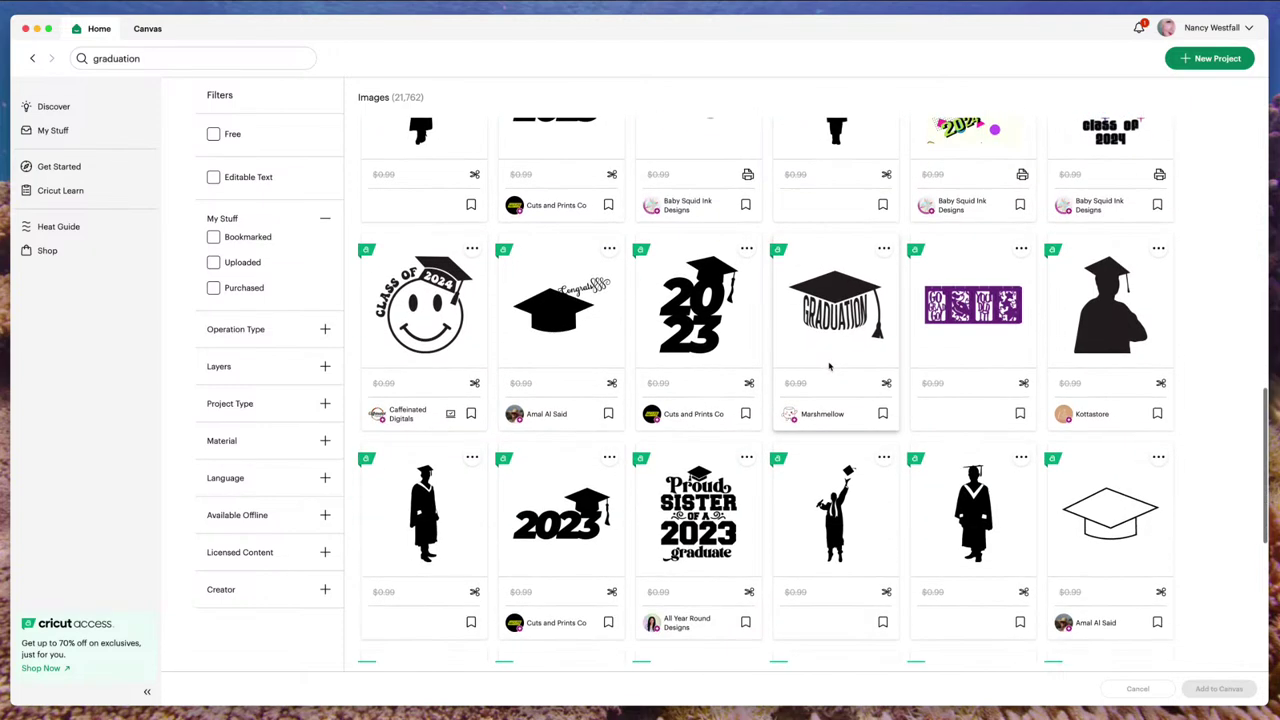
pyautogui.scroll(-10, 829, 366)
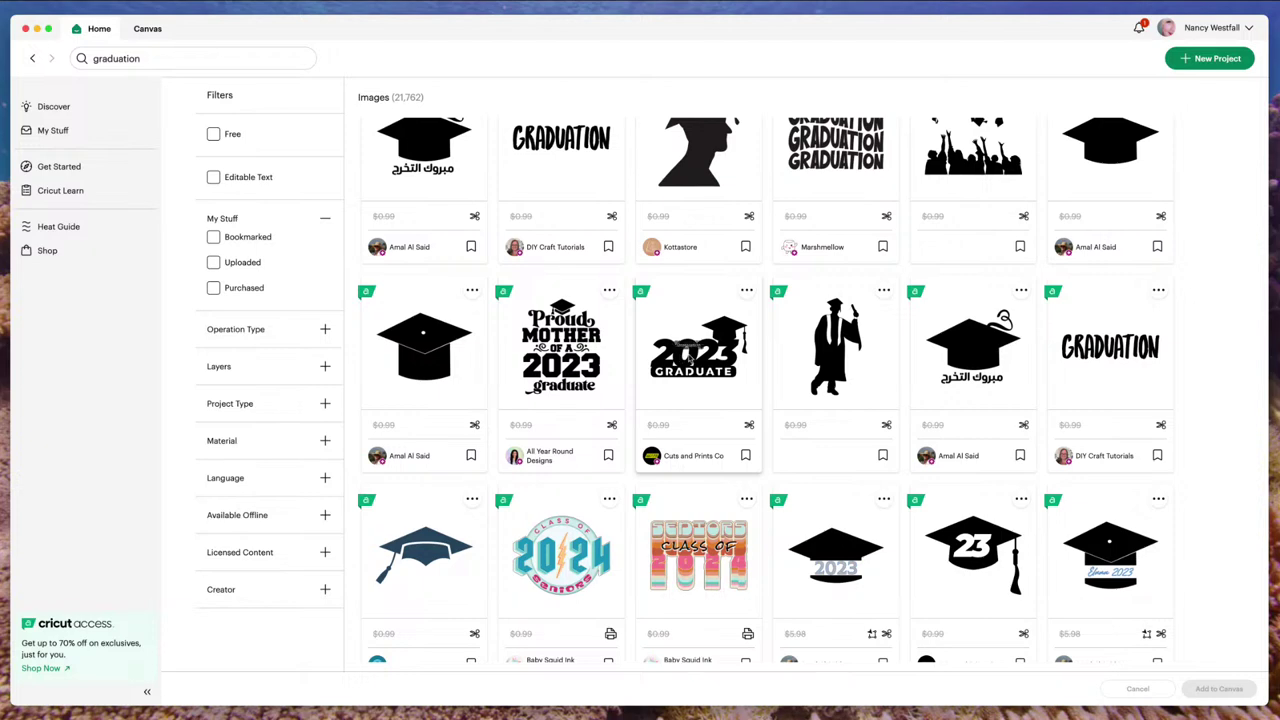
pyautogui.scroll(-1, 689, 360)
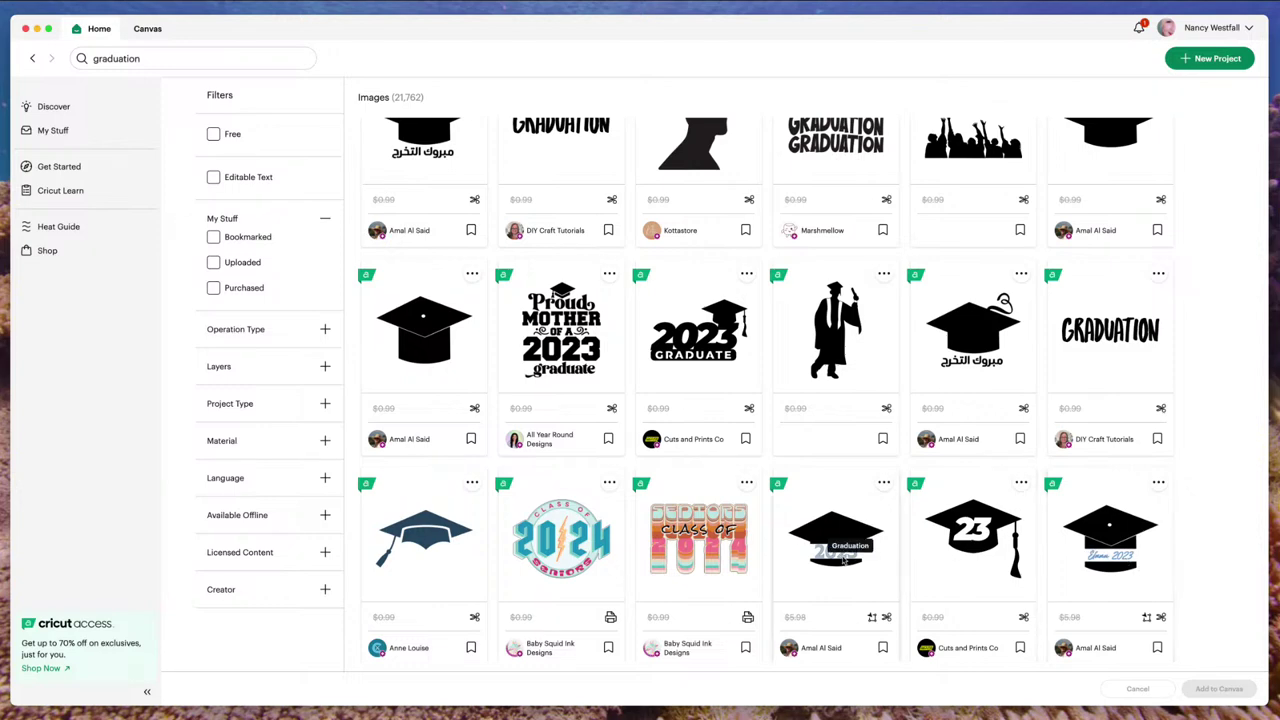
pyautogui.scroll(-1, 840, 565)
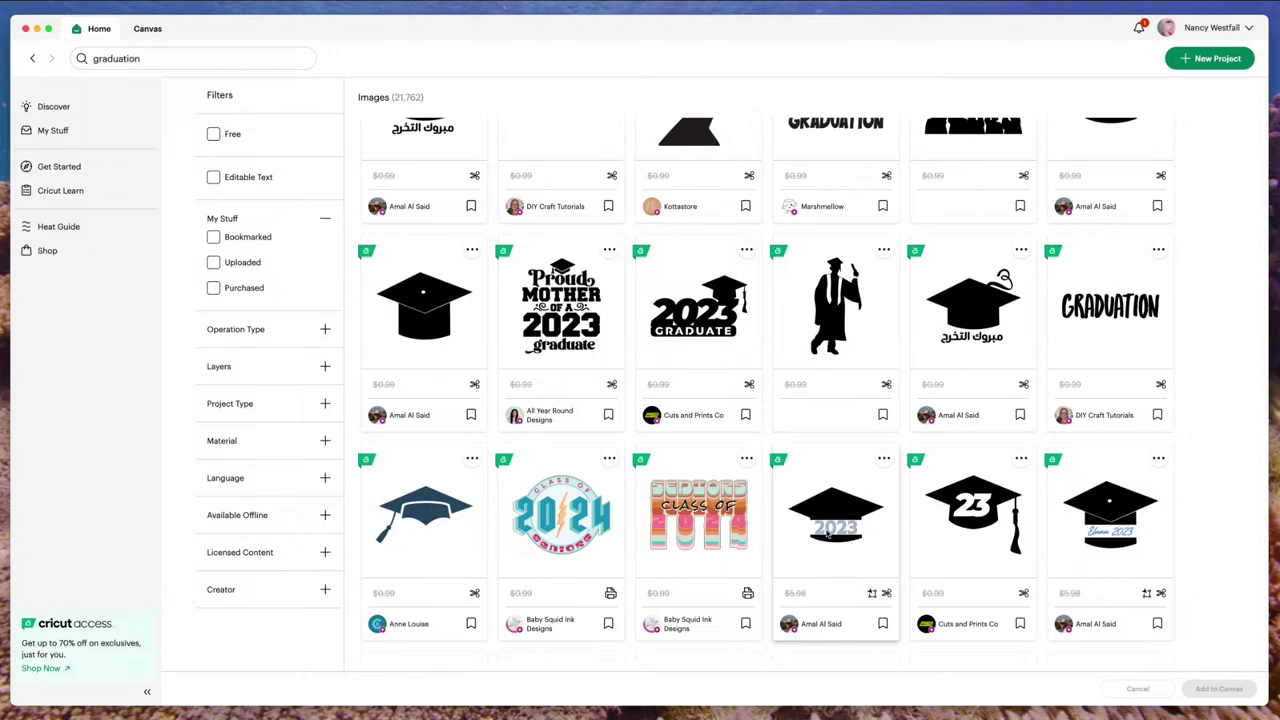
pyautogui.scroll(-5, 836, 527)
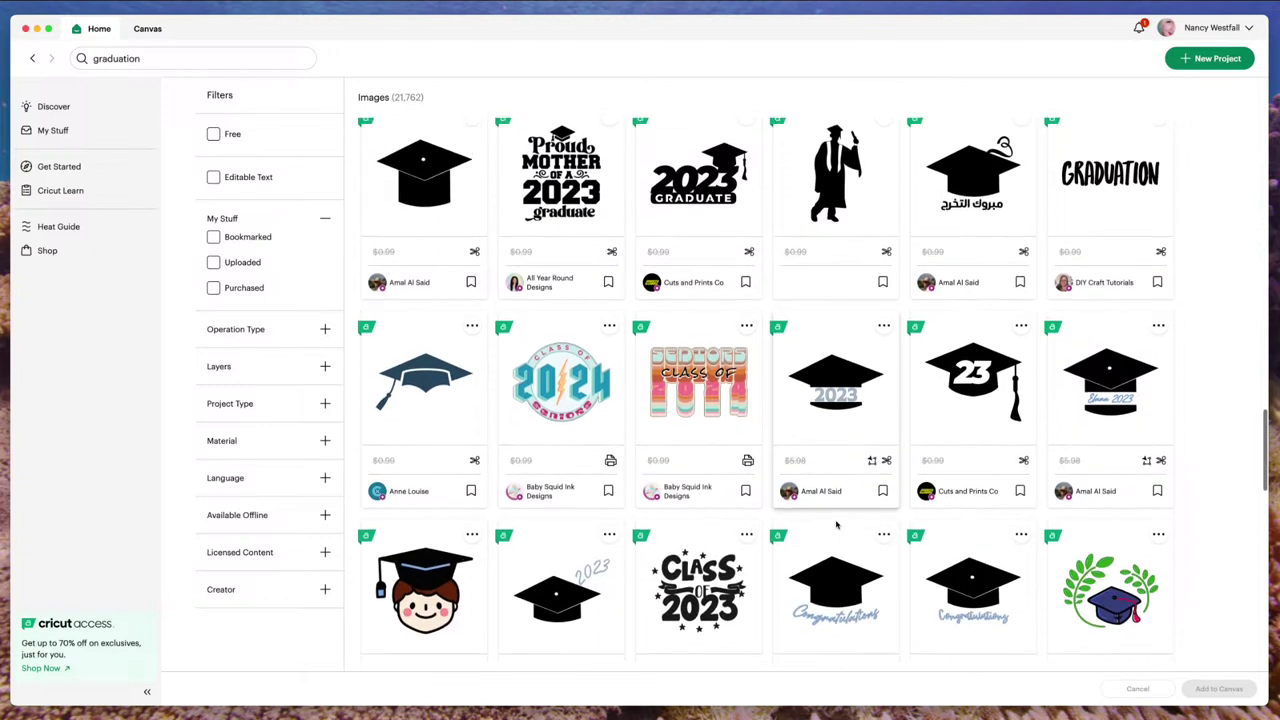
pyautogui.scroll(-7, 836, 525)
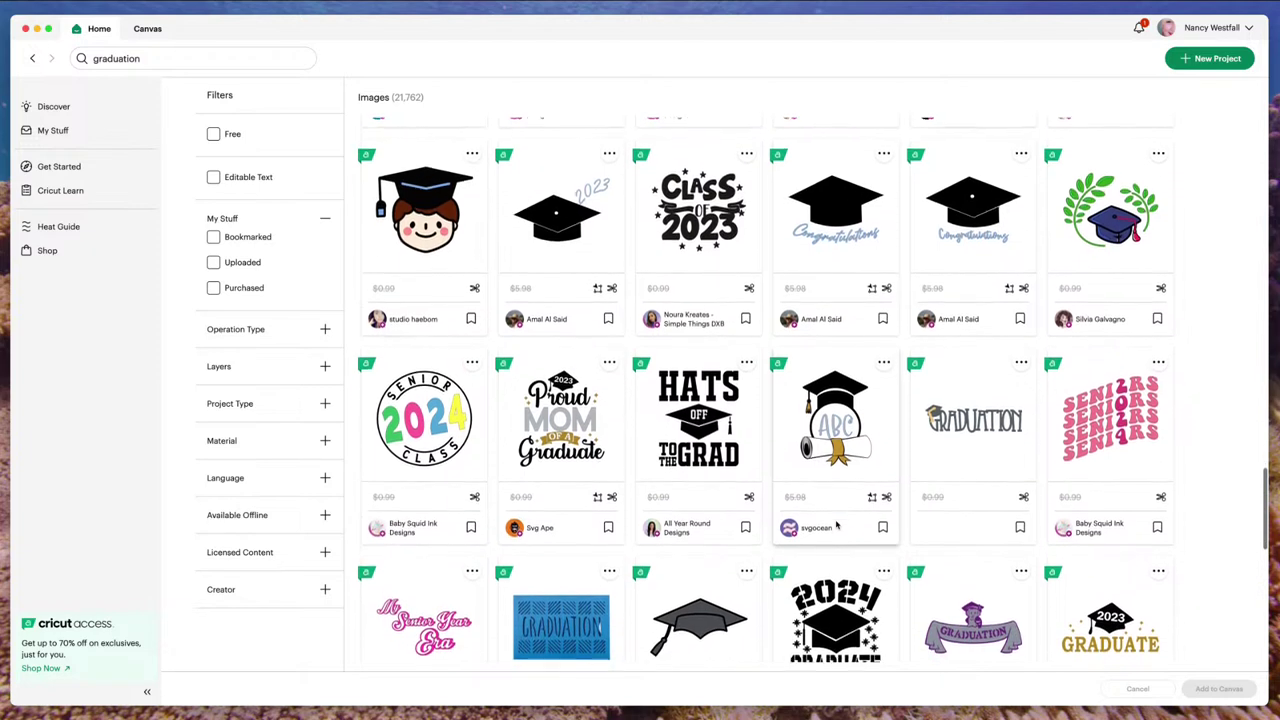
pyautogui.scroll(-4, 836, 525)
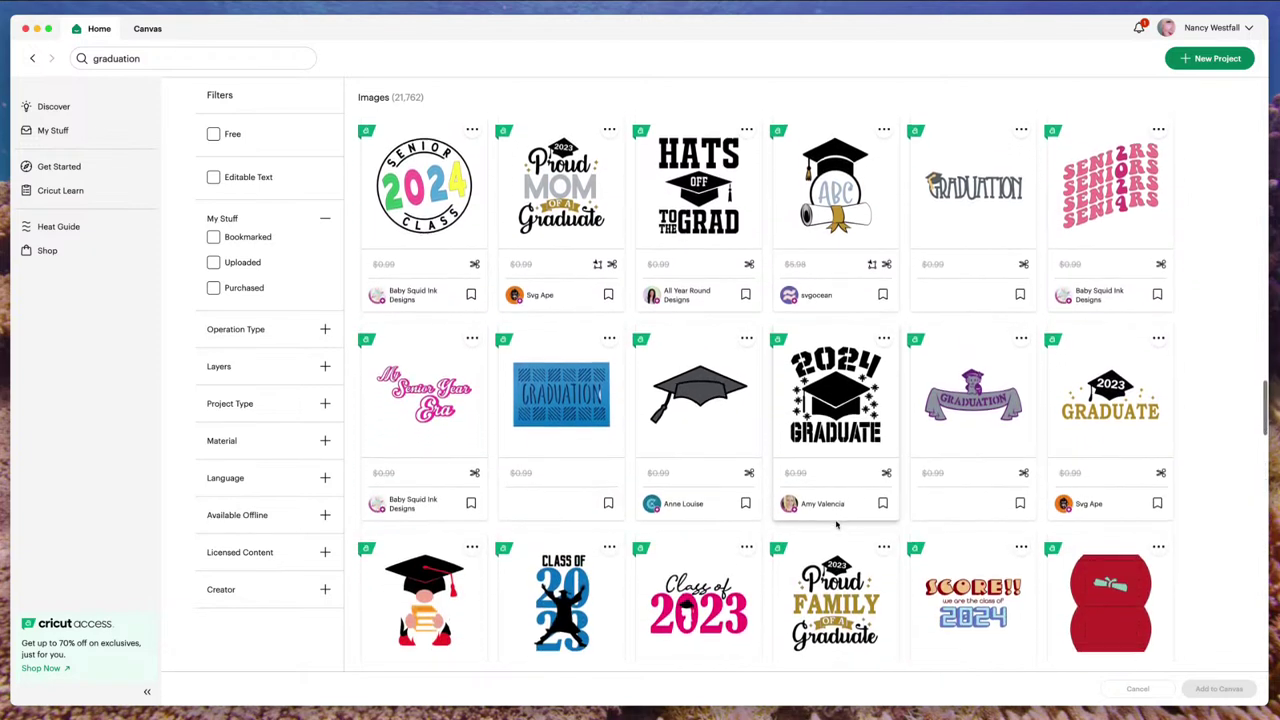
pyautogui.scroll(-7, 836, 525)
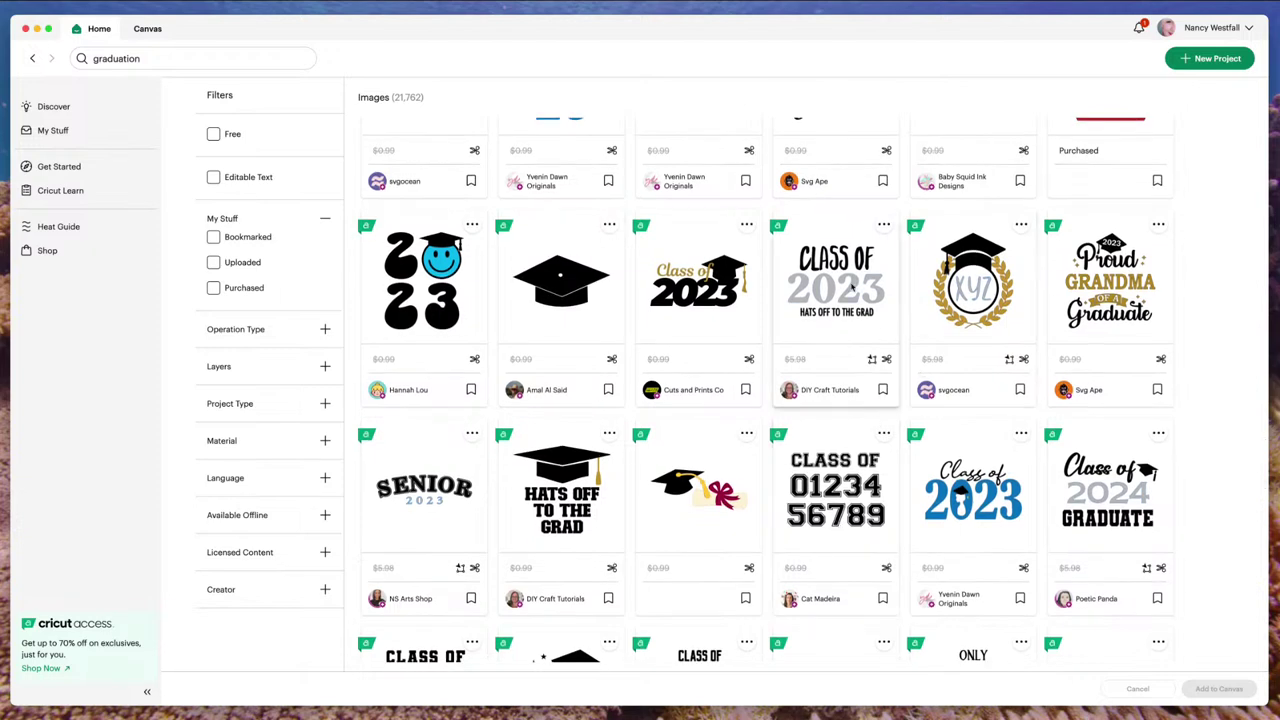
pyautogui.scroll(-1, 862, 288)
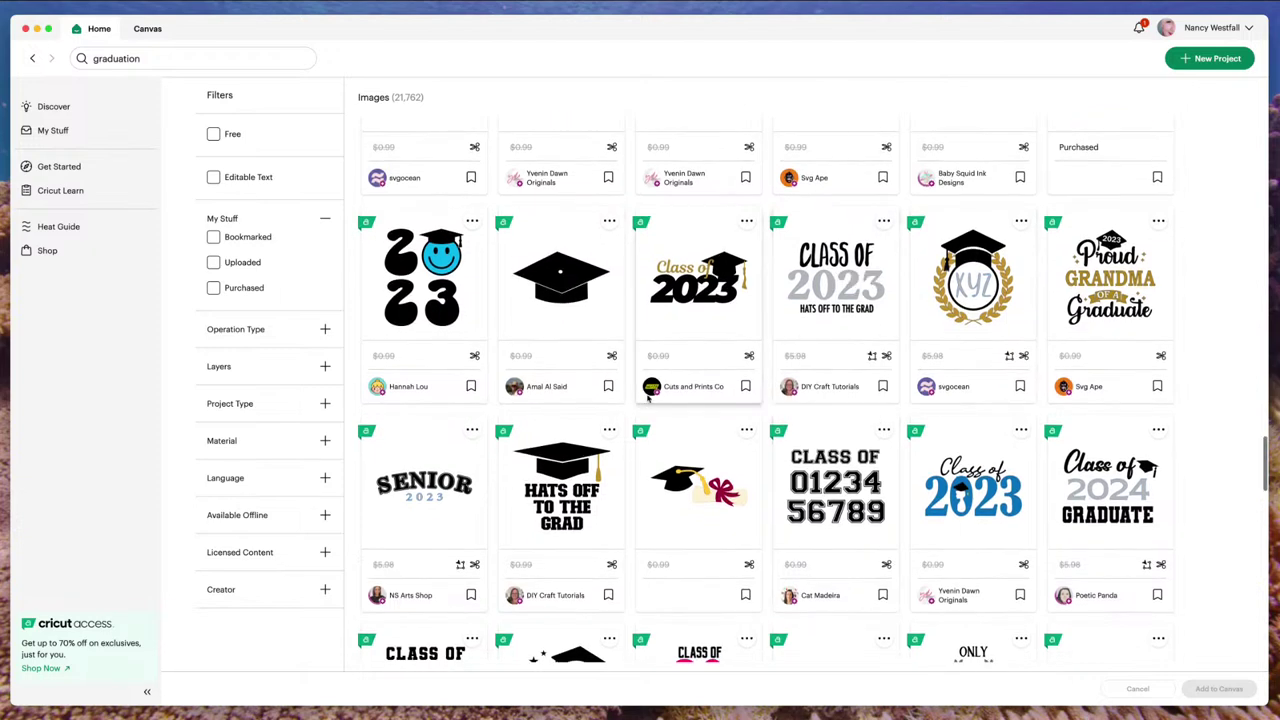
pyautogui.scroll(1, 703, 372)
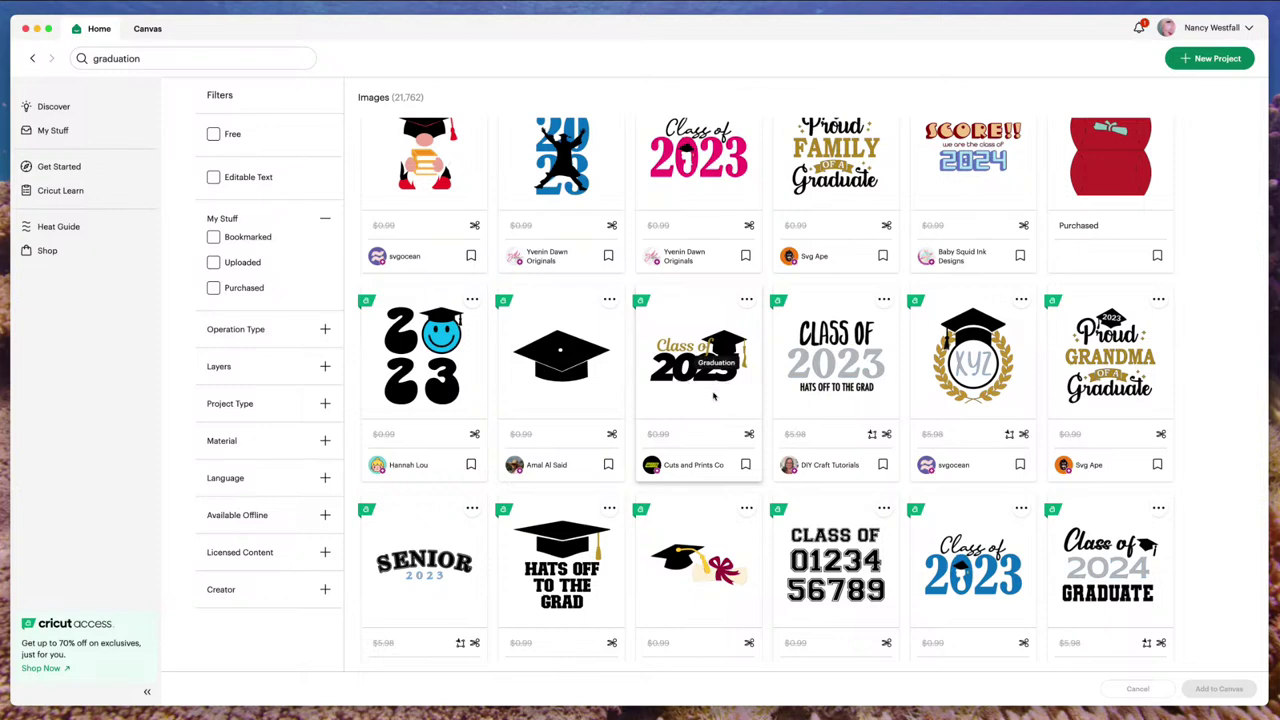
# Step: Return to the Graduation canvas and move the loose 2024 text to about X 21.64, Y 9.61, just above the lower grad design
pyautogui.click(150, 29)
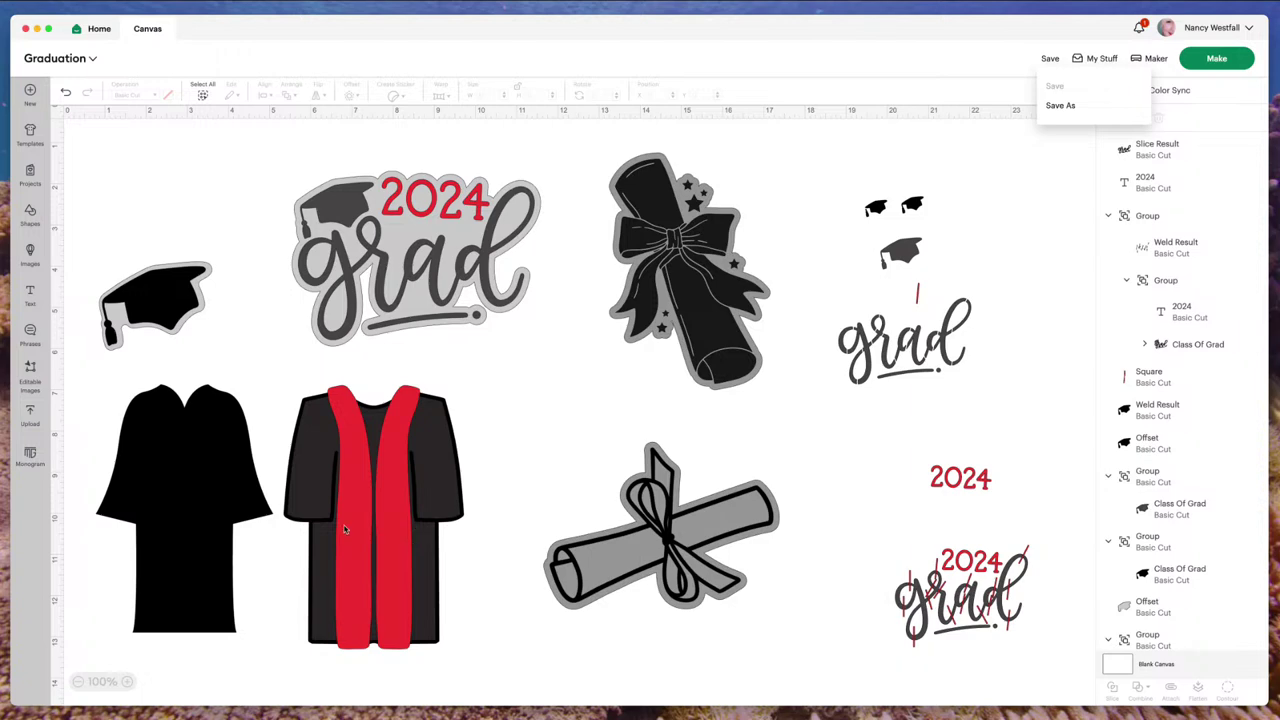
pyautogui.click(815, 189)
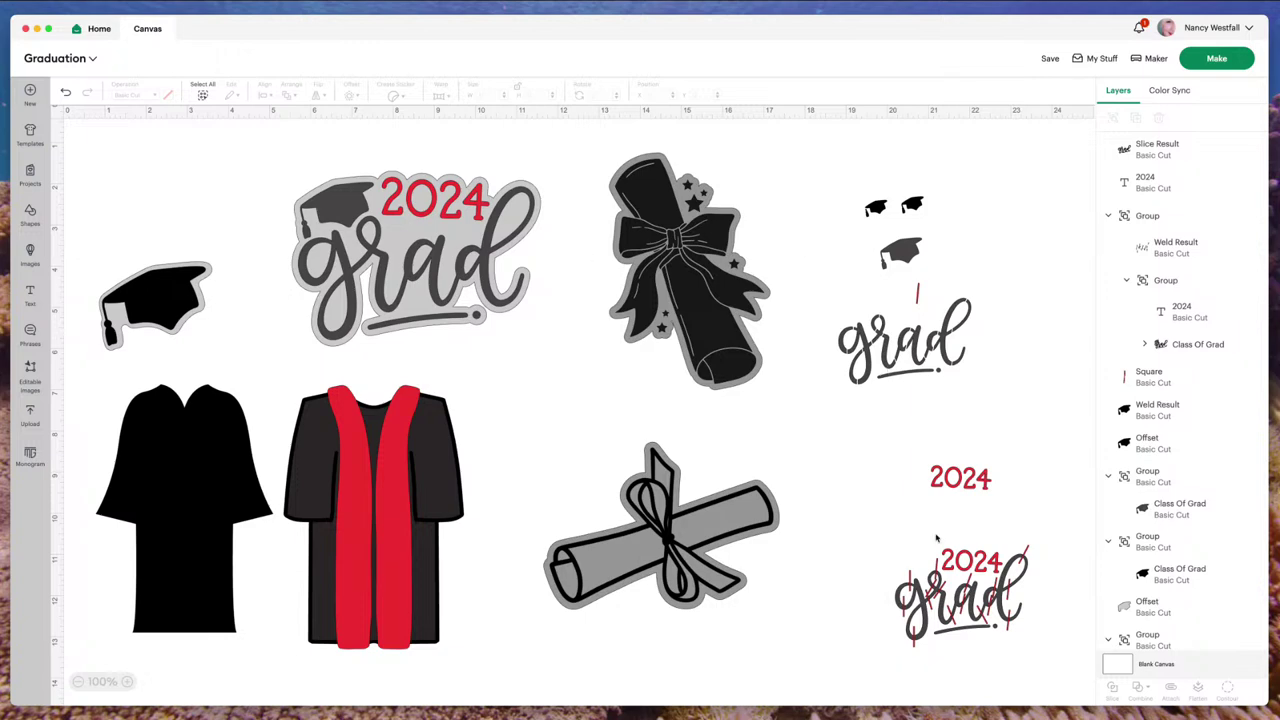
pyautogui.moveTo(961, 481); pyautogui.dragTo(985, 512)
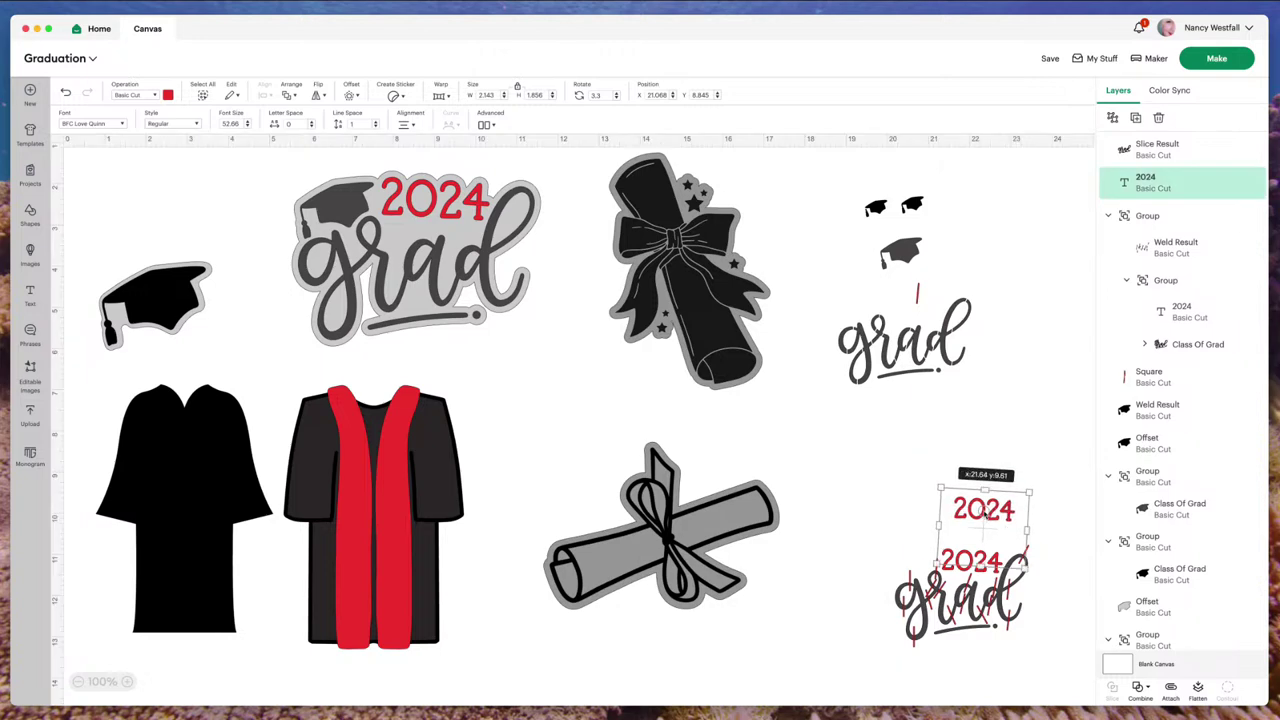
# Step: Move the sliced grad lettering to about X 19.96, Y 7.23, above the loose 2024 text, and examine its stencil gaps up close
pyautogui.scroll(-2, 976, 571)
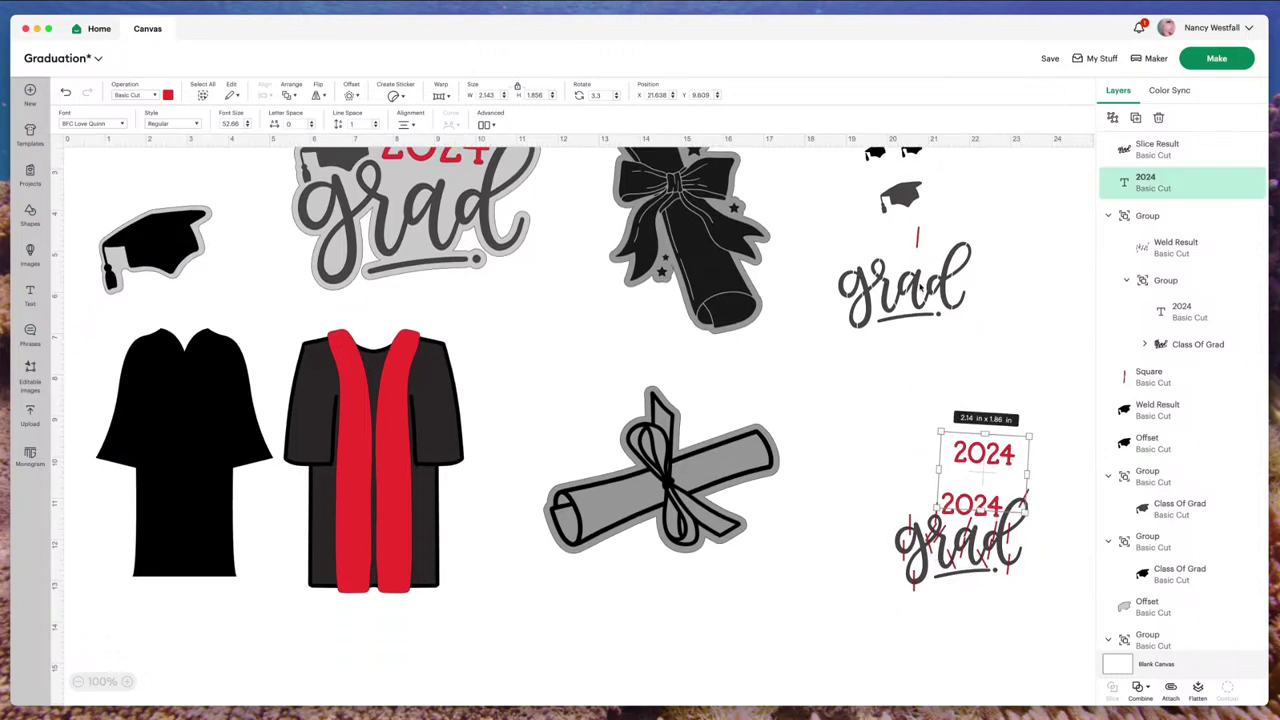
pyautogui.moveTo(915, 284); pyautogui.dragTo(964, 386)
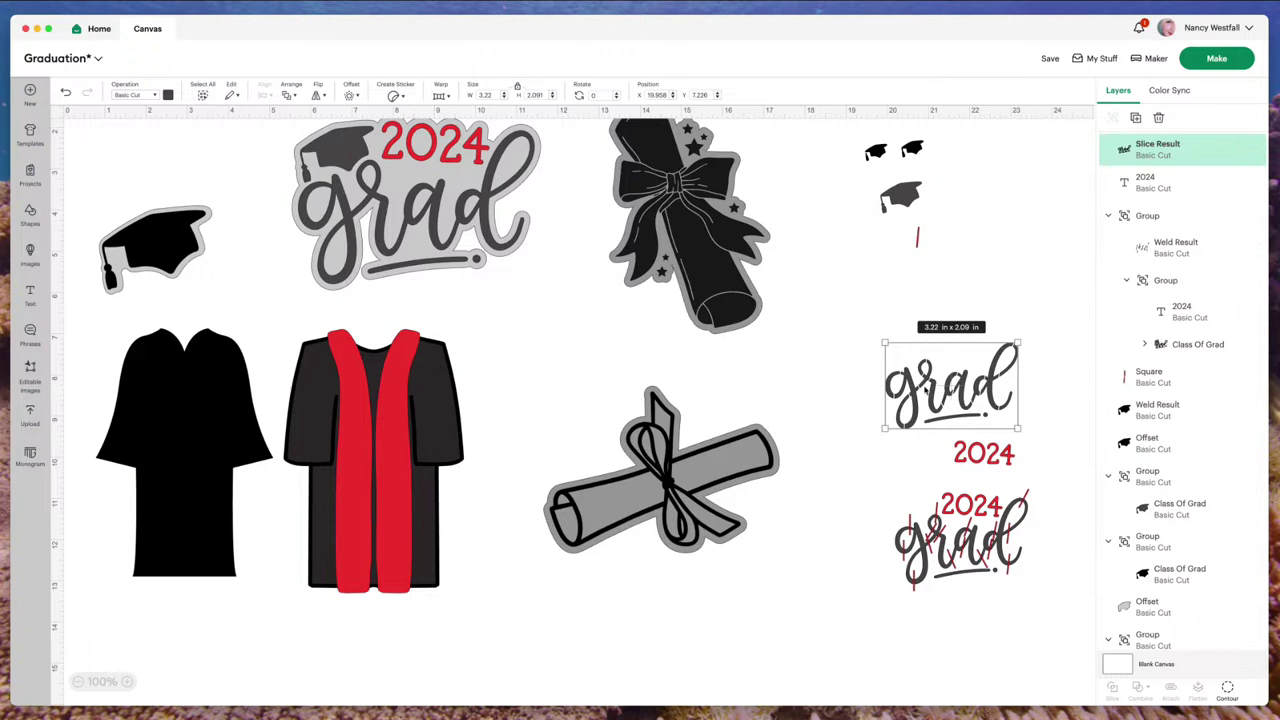
pyautogui.click(126, 681)
pyautogui.click(126, 681)
pyautogui.scroll(-3, 588, 390)
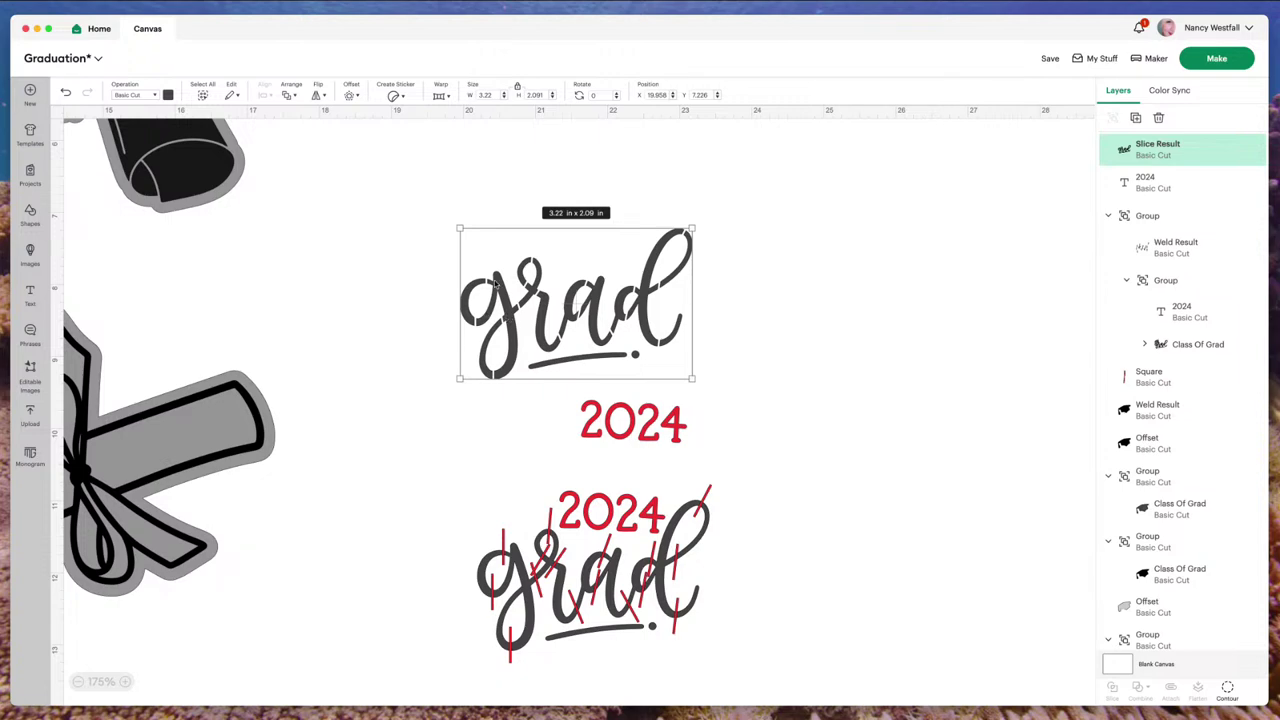
# Step: Examine the 2024 grad design, gowns and diplomas across the canvas and compare them with the sliced grad lettering
pyautogui.click(486, 281)
pyautogui.hscroll(-10, 480, 321)
pyautogui.scroll(5, 480, 323)
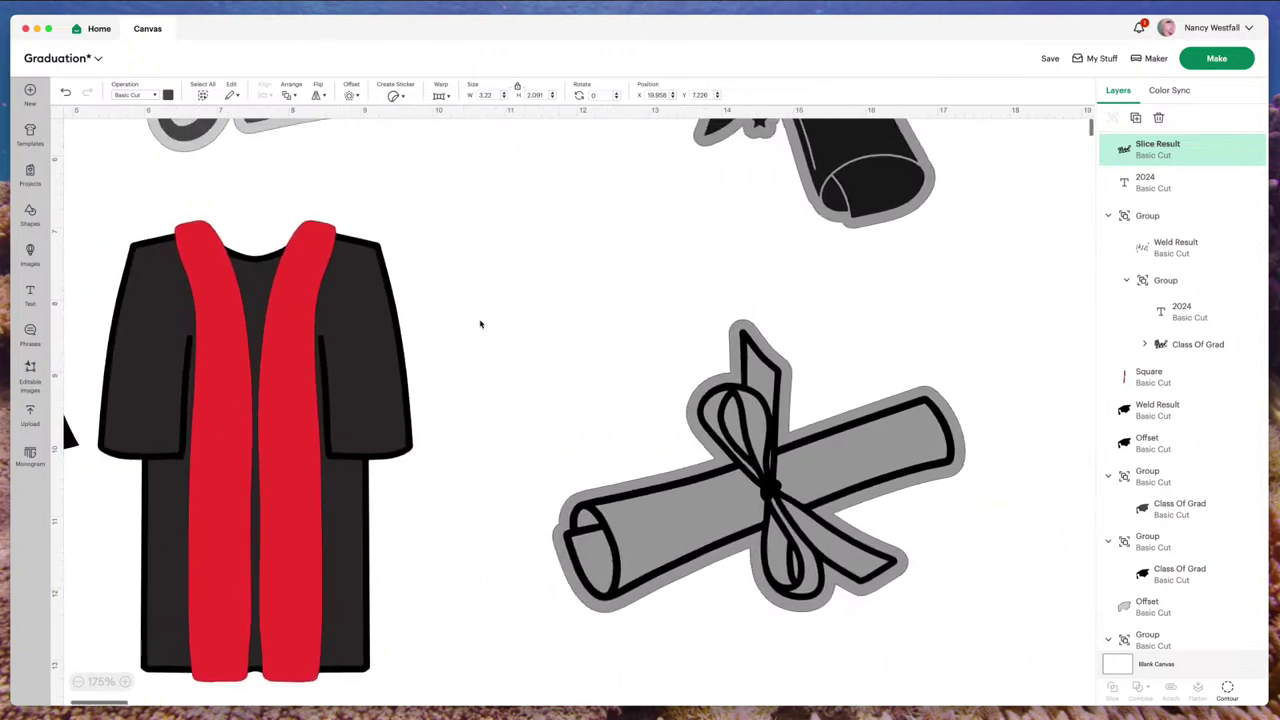
pyautogui.scroll(5, 480, 323)
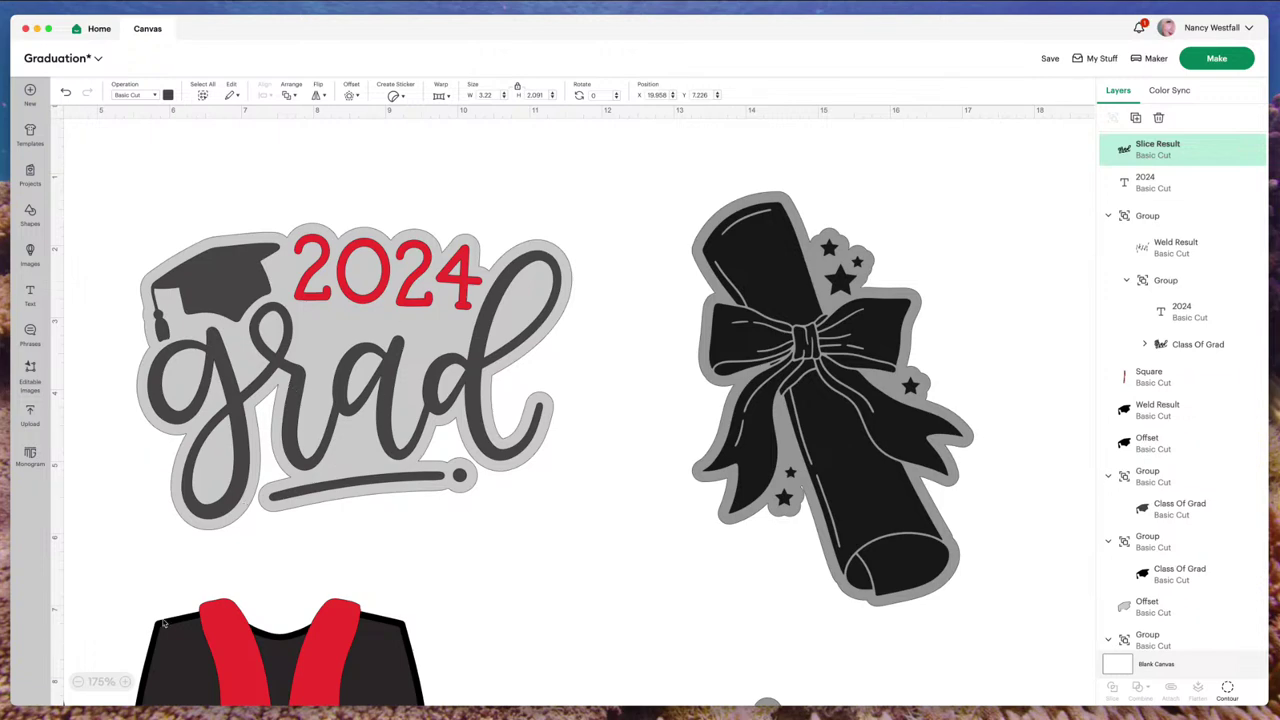
pyautogui.click(78, 681)
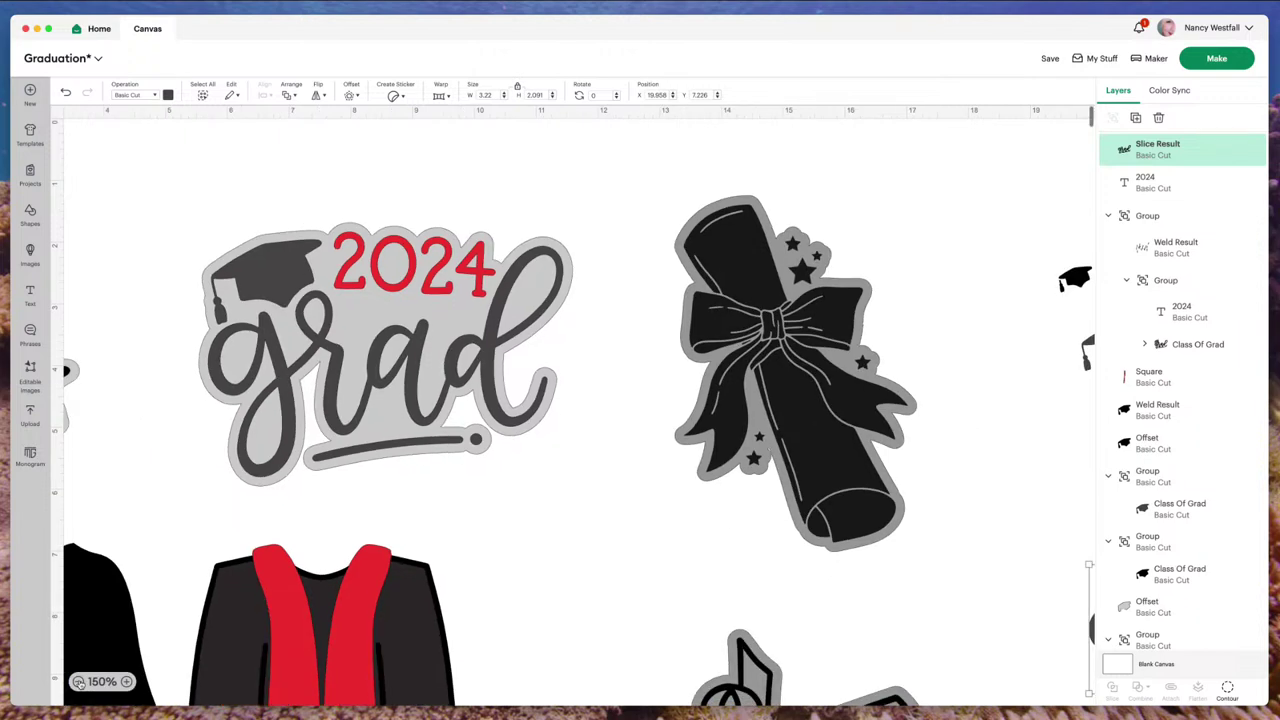
pyautogui.click(78, 681)
pyautogui.hscroll(-2, 288, 522)
pyautogui.hscroll(-2, 288, 522)
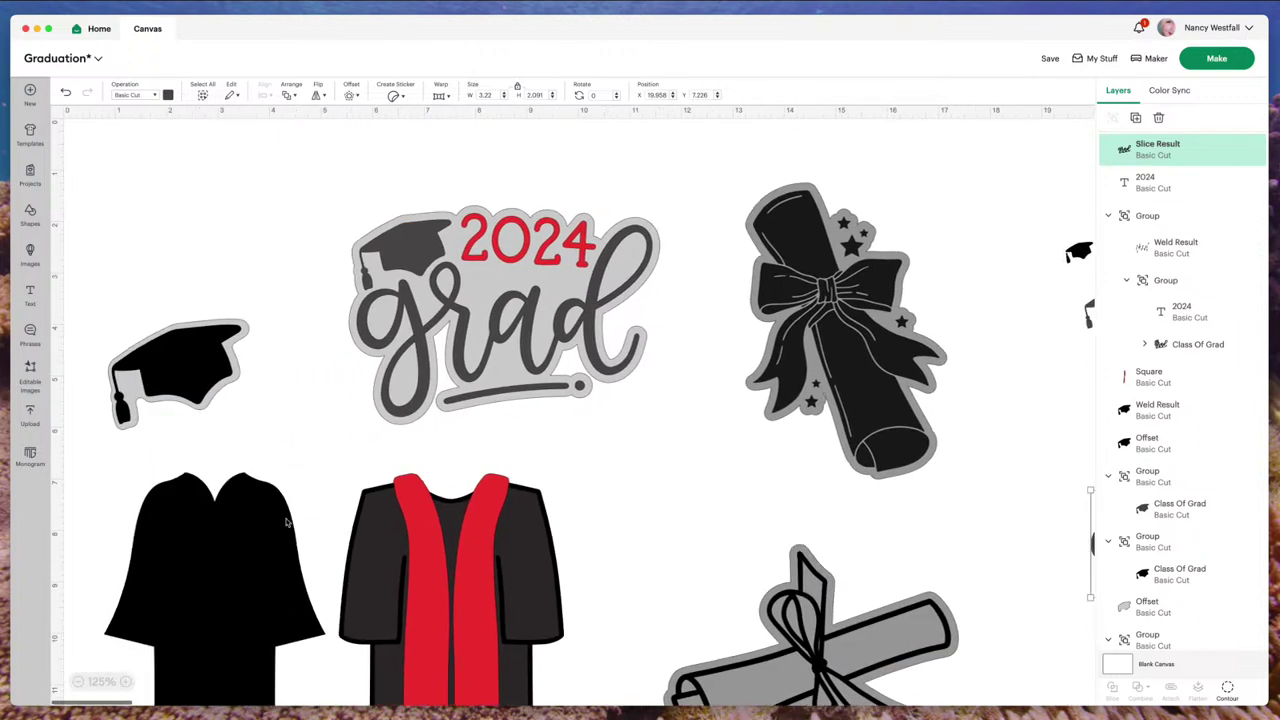
pyautogui.click(126, 681)
pyautogui.click(126, 681)
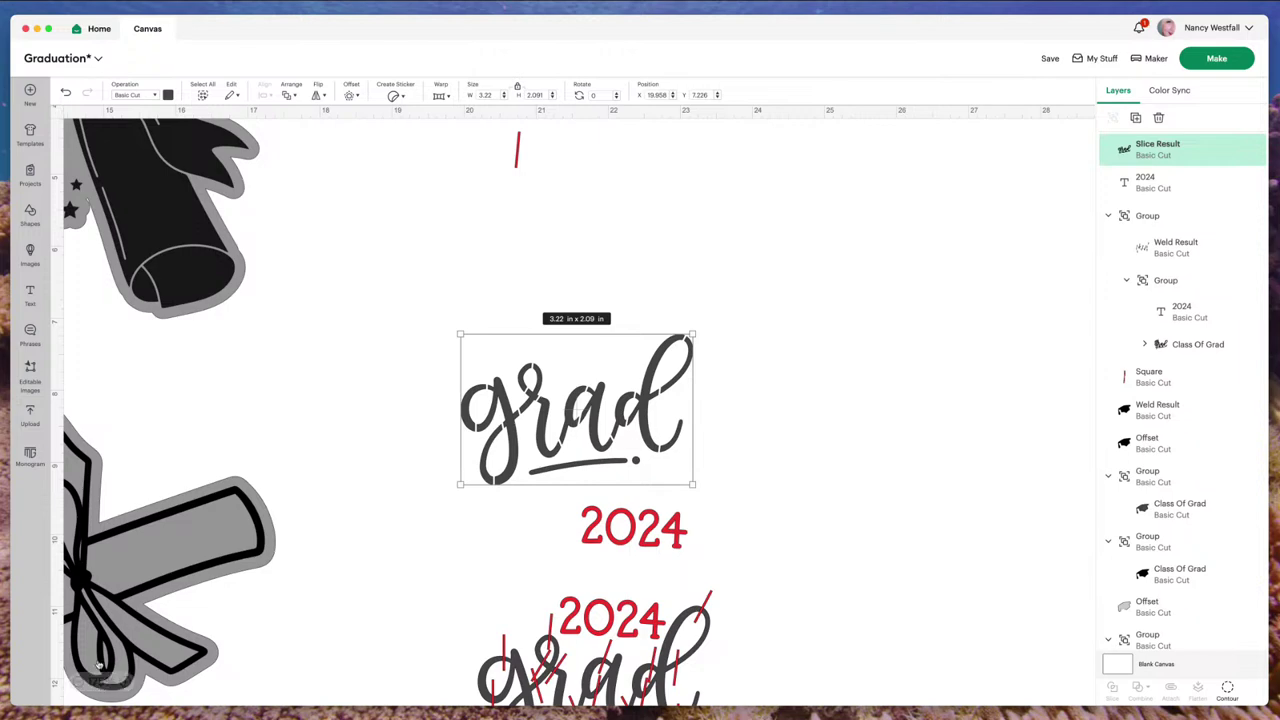
pyautogui.click(78, 681)
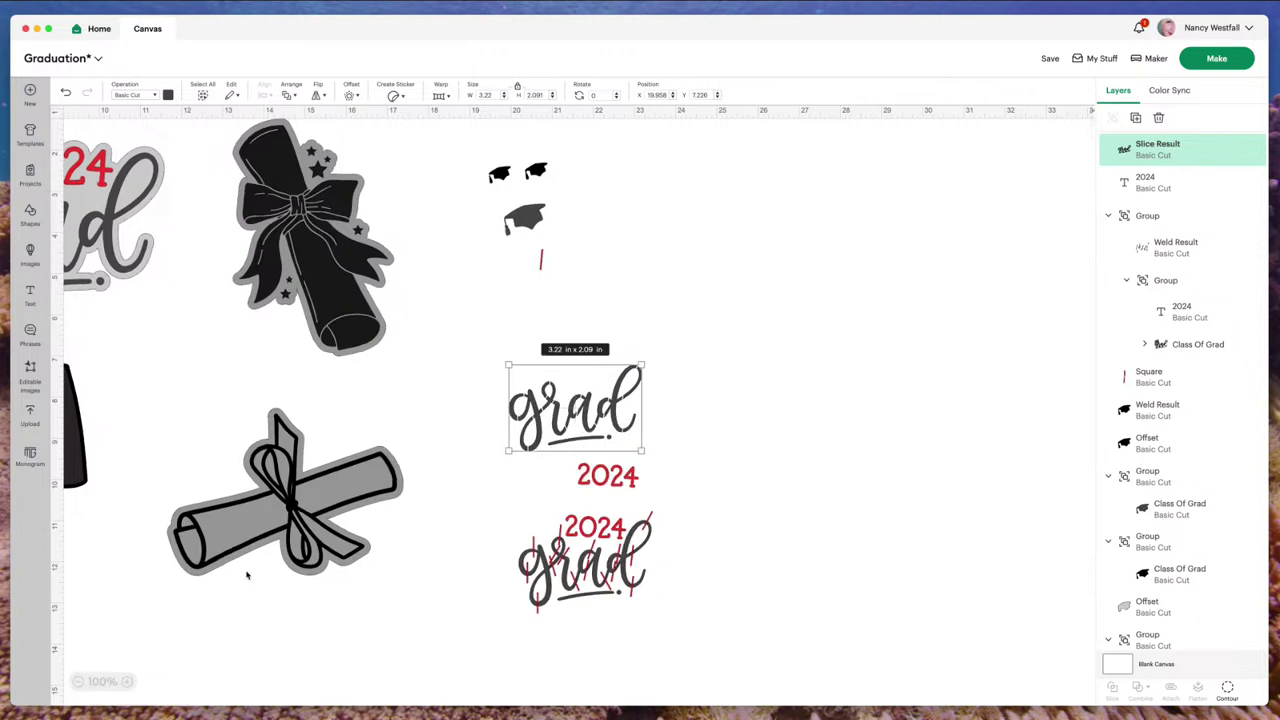
# Step: Move the graduation cap with its offset to about X 21.3, Y 4.31, above the sliced grad lettering
pyautogui.hscroll(-8, 297, 465)
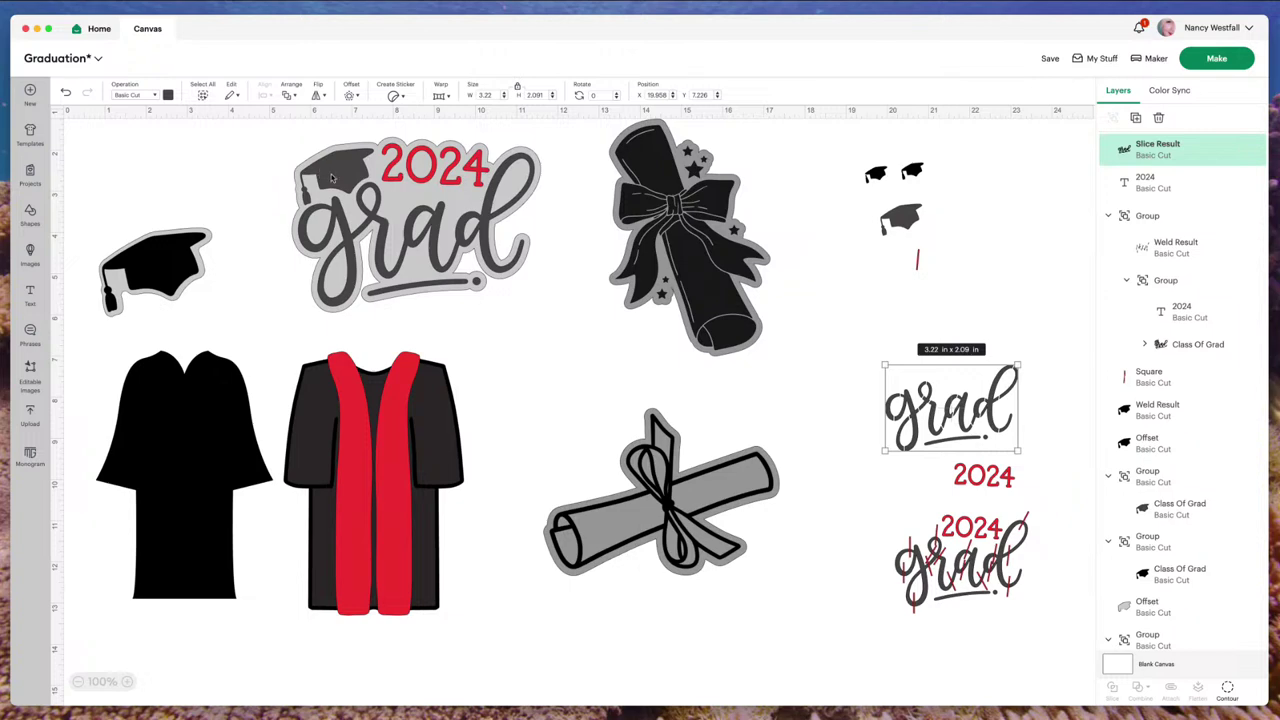
pyautogui.click(152, 205)
pyautogui.moveTo(195, 286); pyautogui.dragTo(1041, 303)
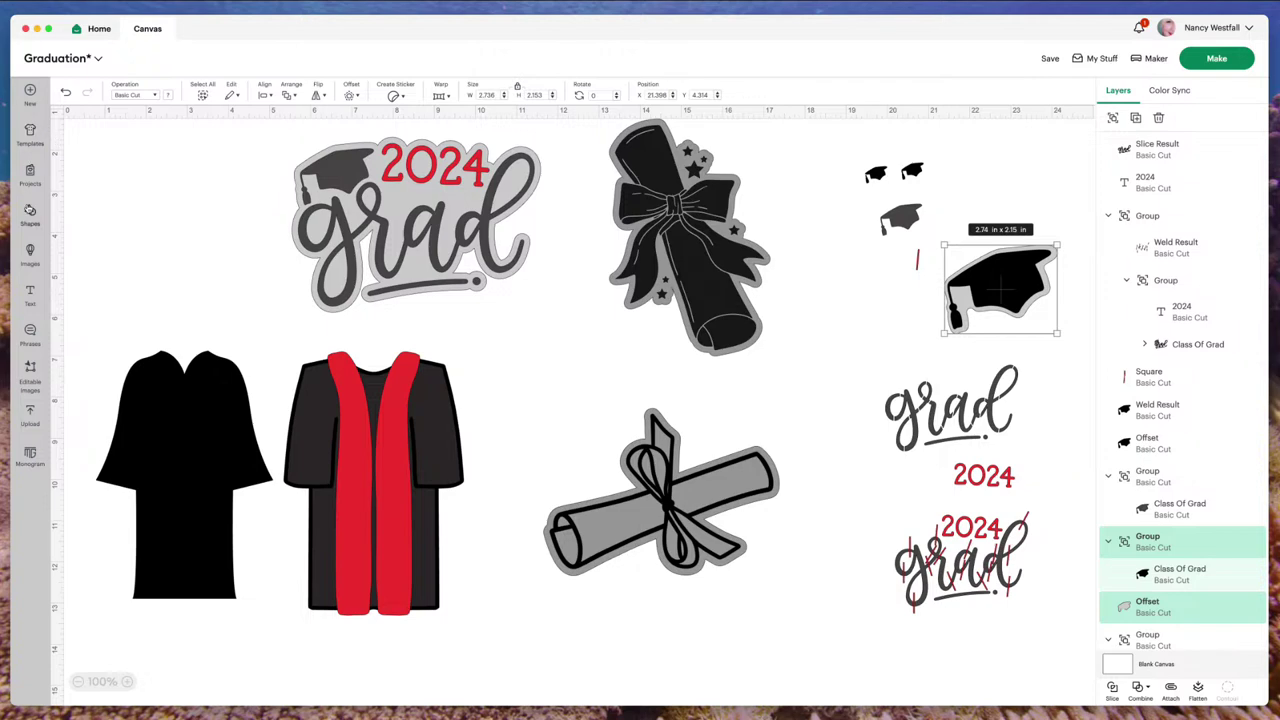
# Step: Find the 2023 grad design among the bookmarked images and add it to the canvas
pyautogui.click(29, 254)
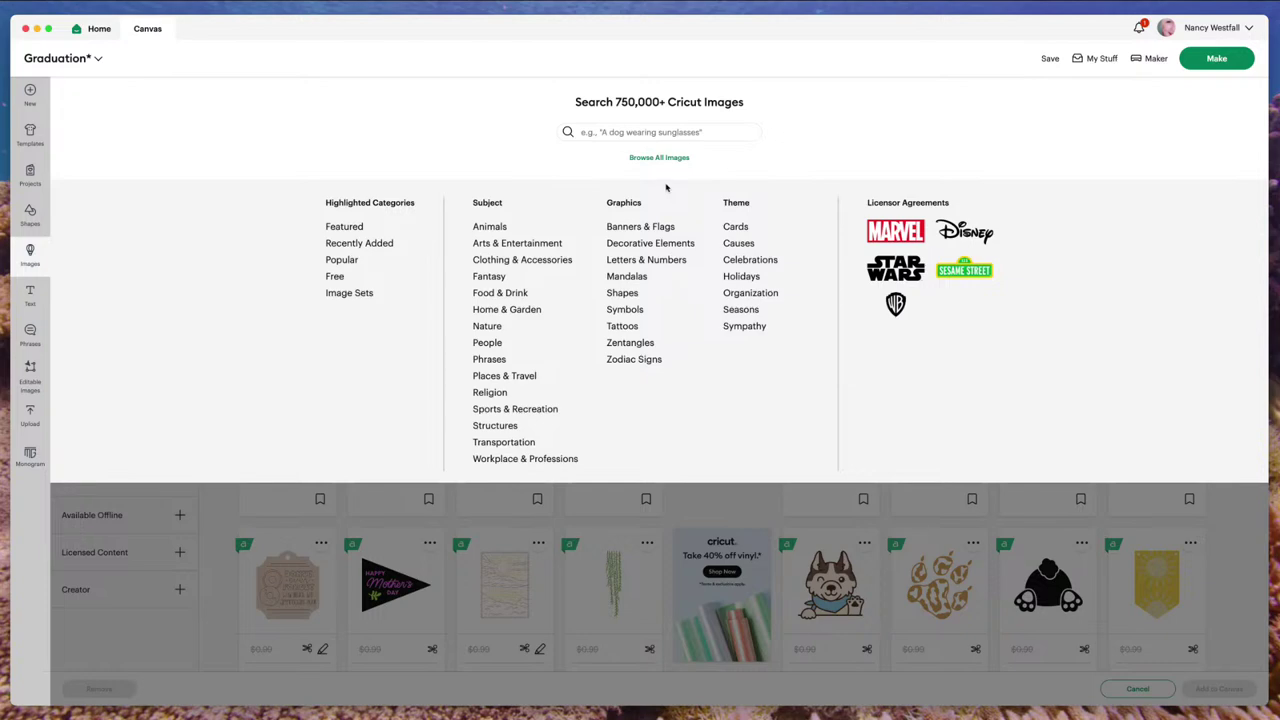
pyautogui.click(1097, 57)
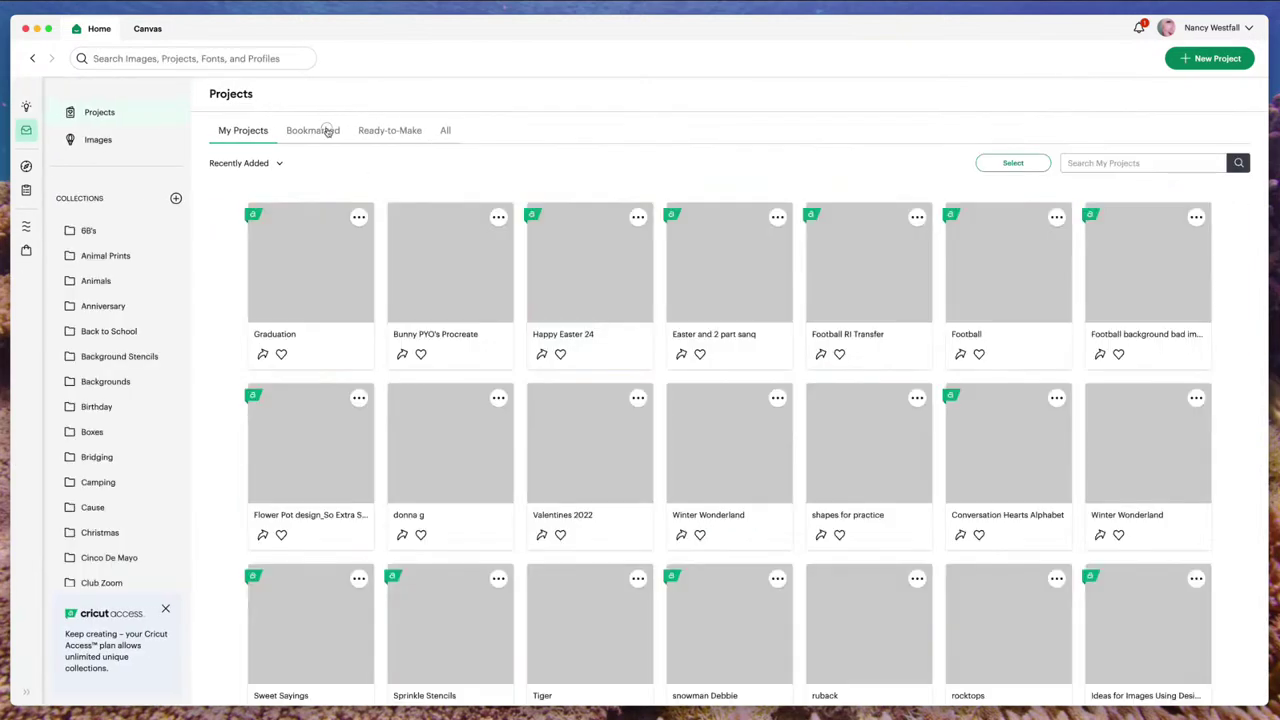
pyautogui.click(327, 132)
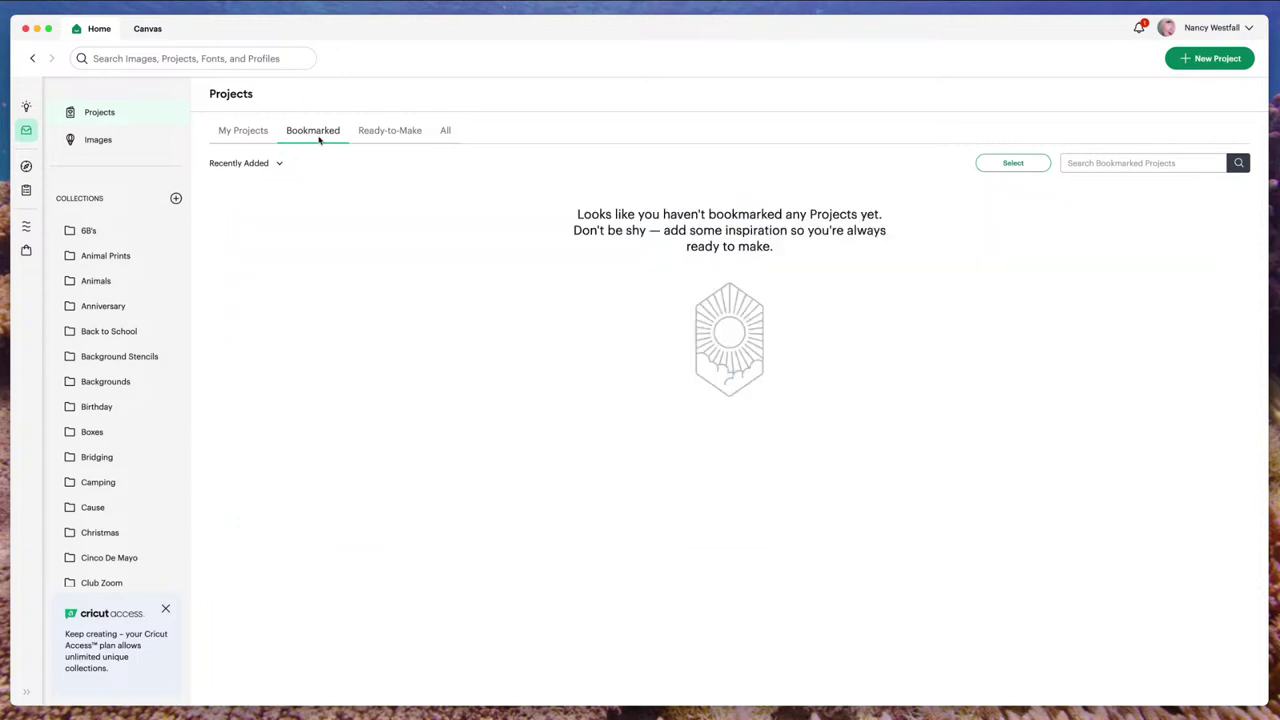
pyautogui.click(103, 140)
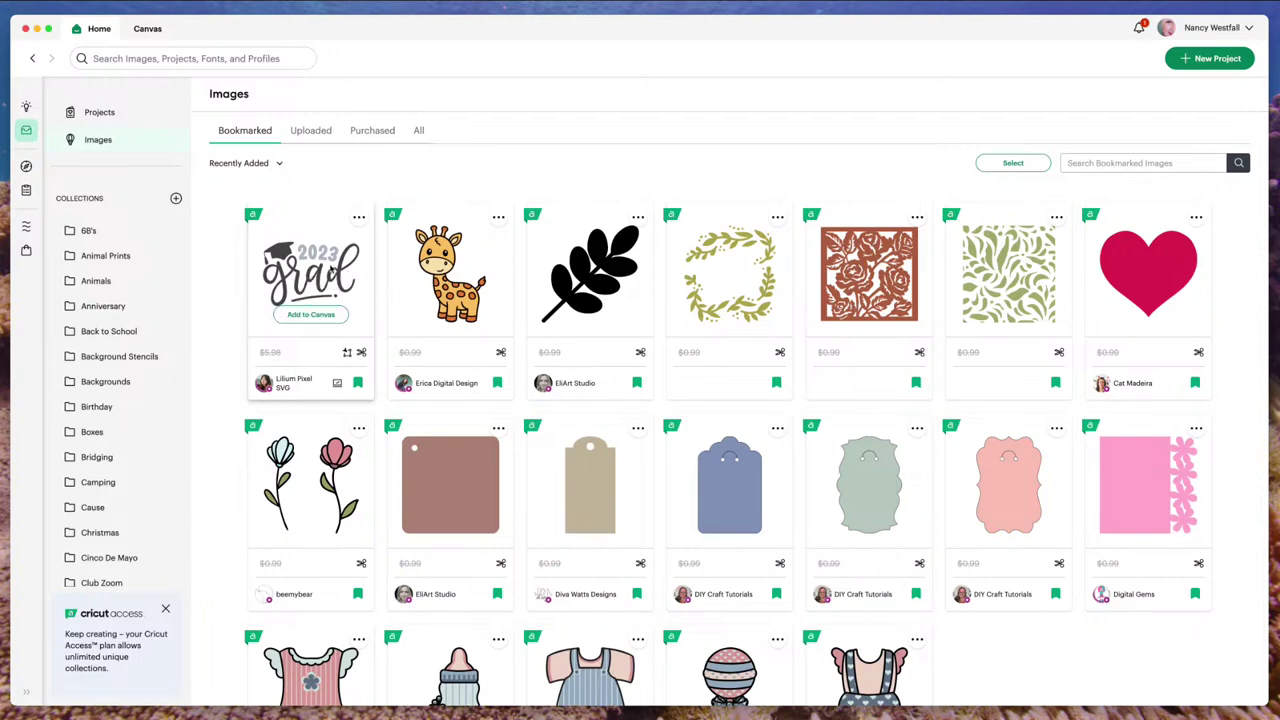
pyautogui.click(309, 316)
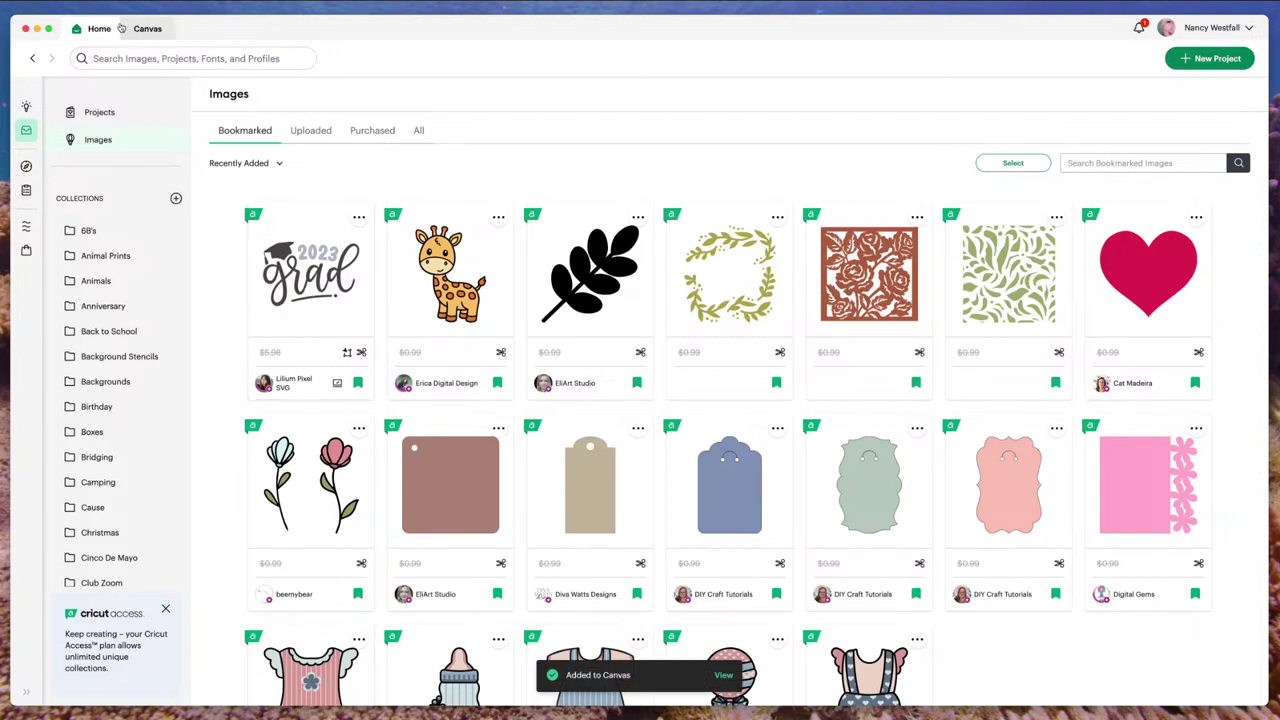
# Step: Return to the Graduation canvas, check the project details, and leave the image library to show the added design
pyautogui.click(155, 30)
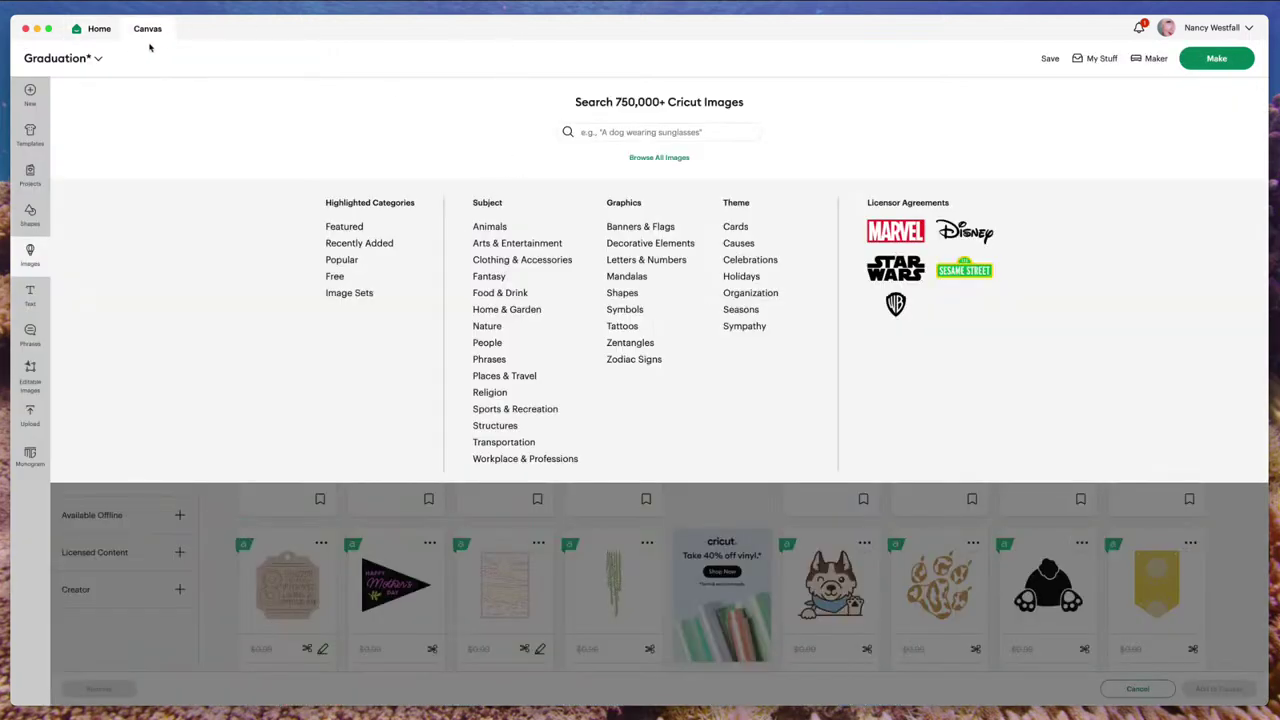
pyautogui.click(100, 59)
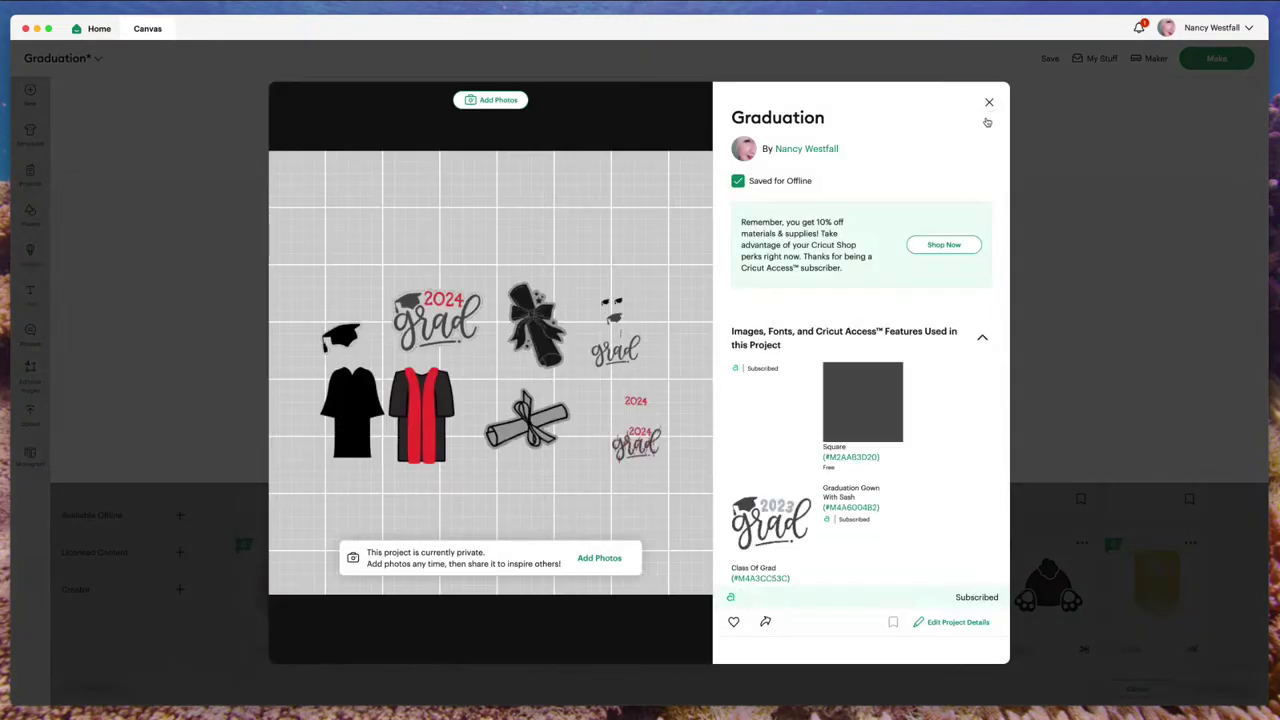
pyautogui.click(989, 102)
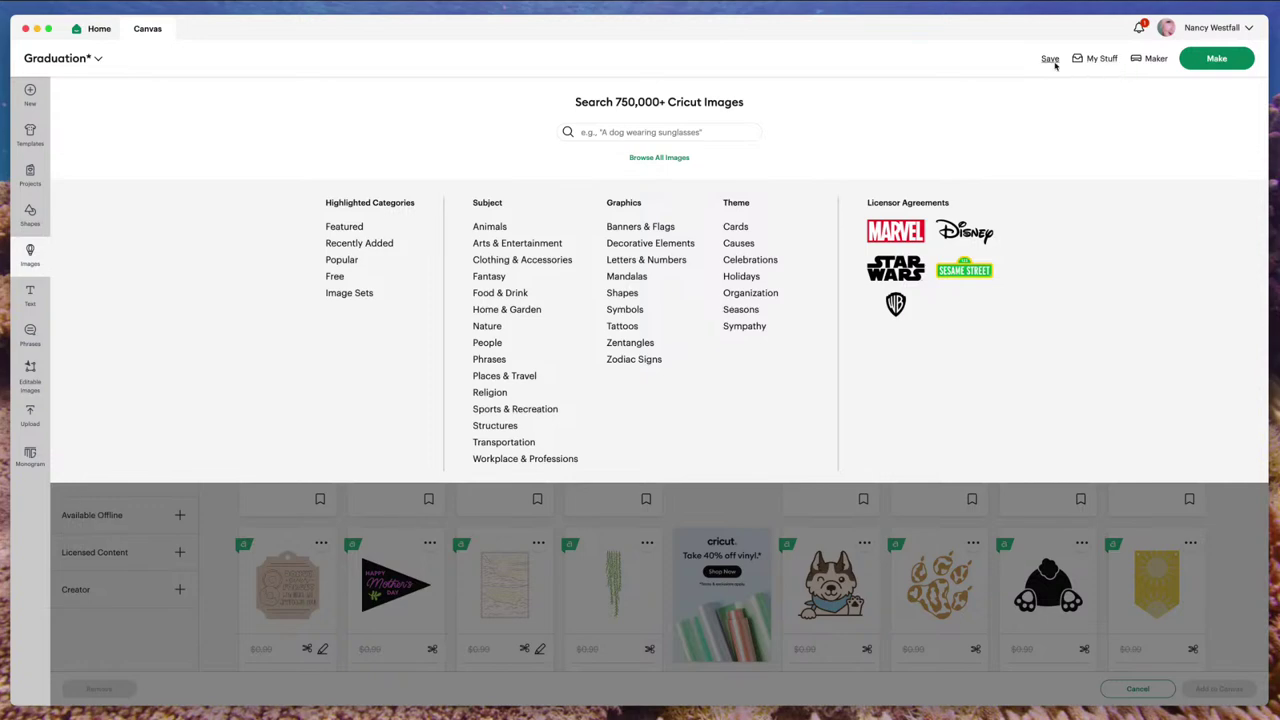
pyautogui.click(100, 30)
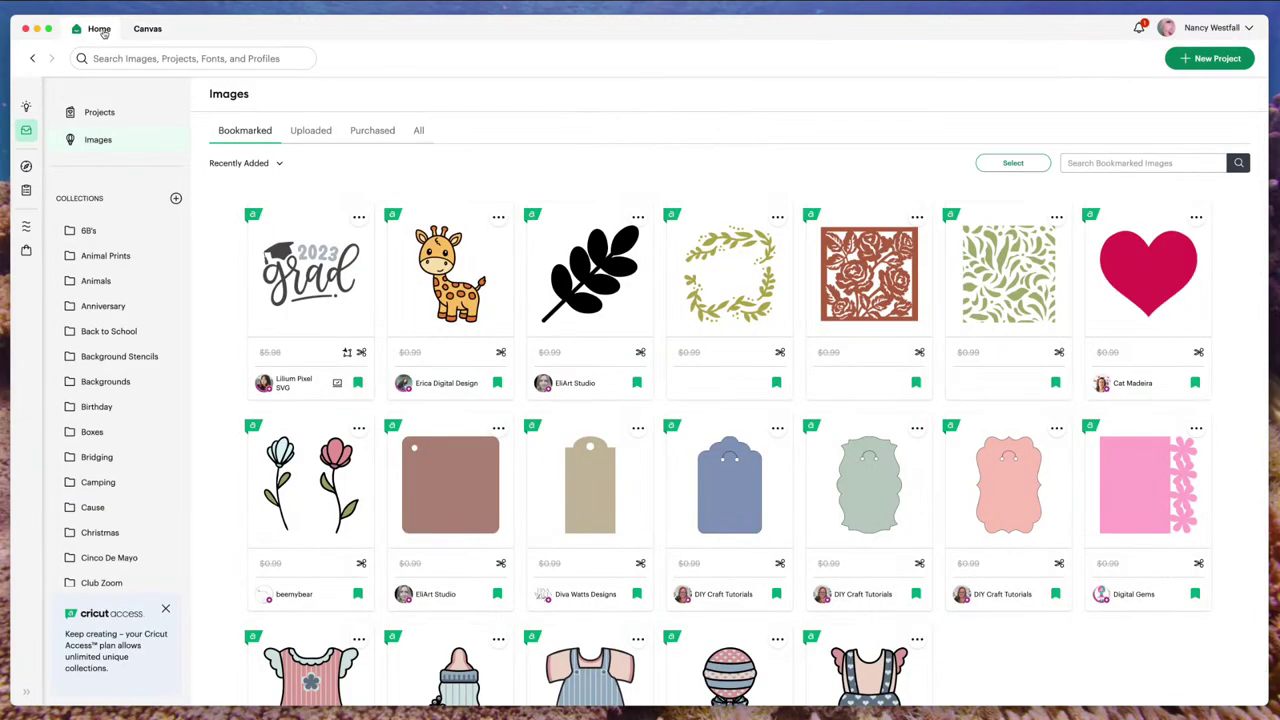
pyautogui.click(144, 33)
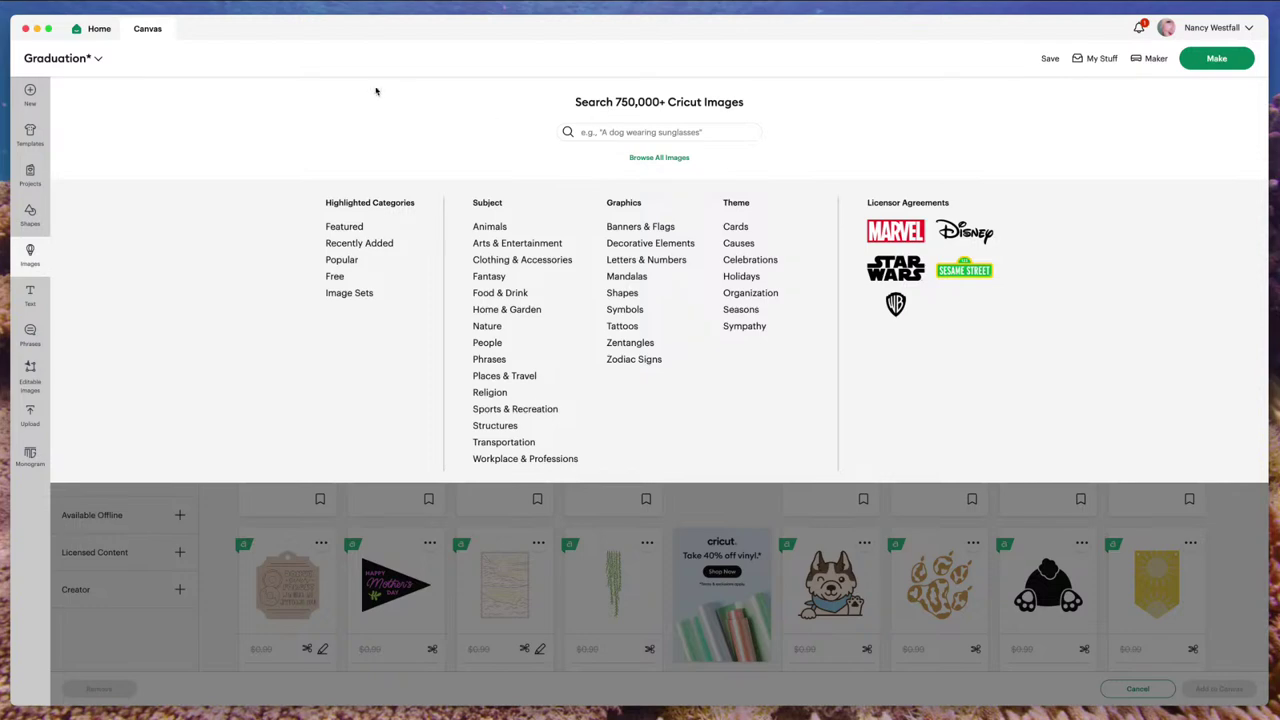
pyautogui.click(94, 62)
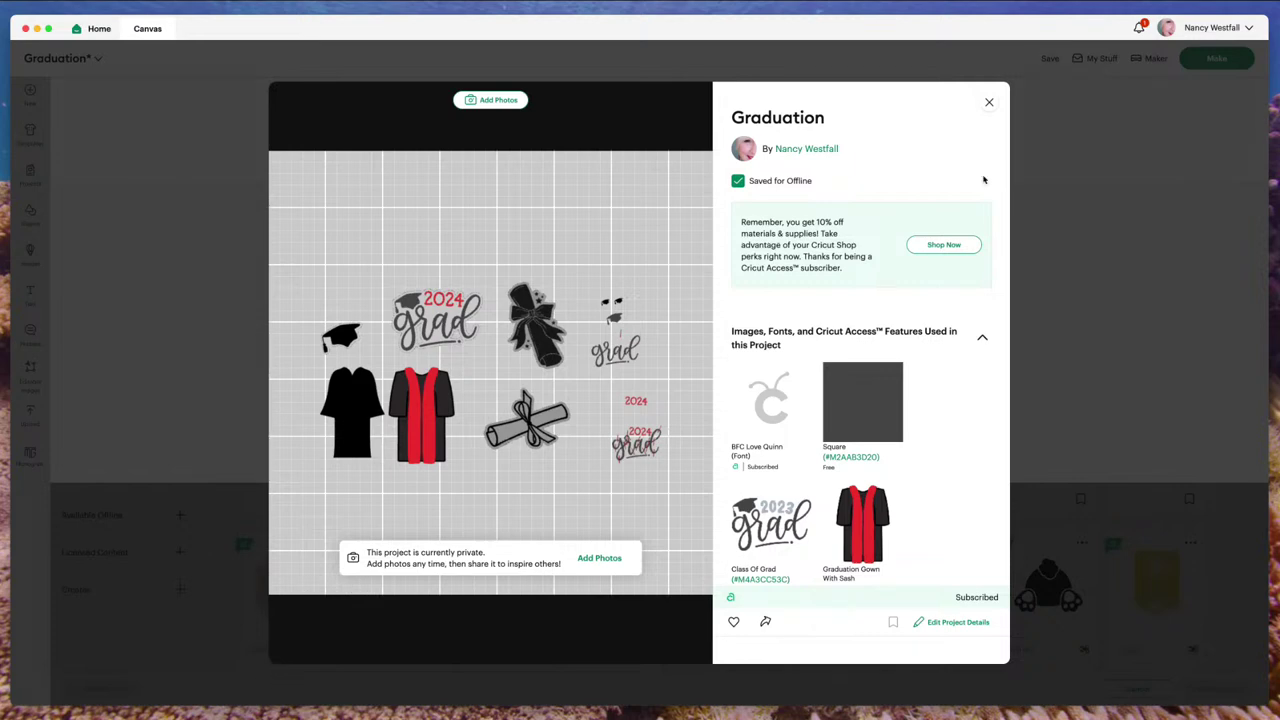
pyautogui.click(989, 102)
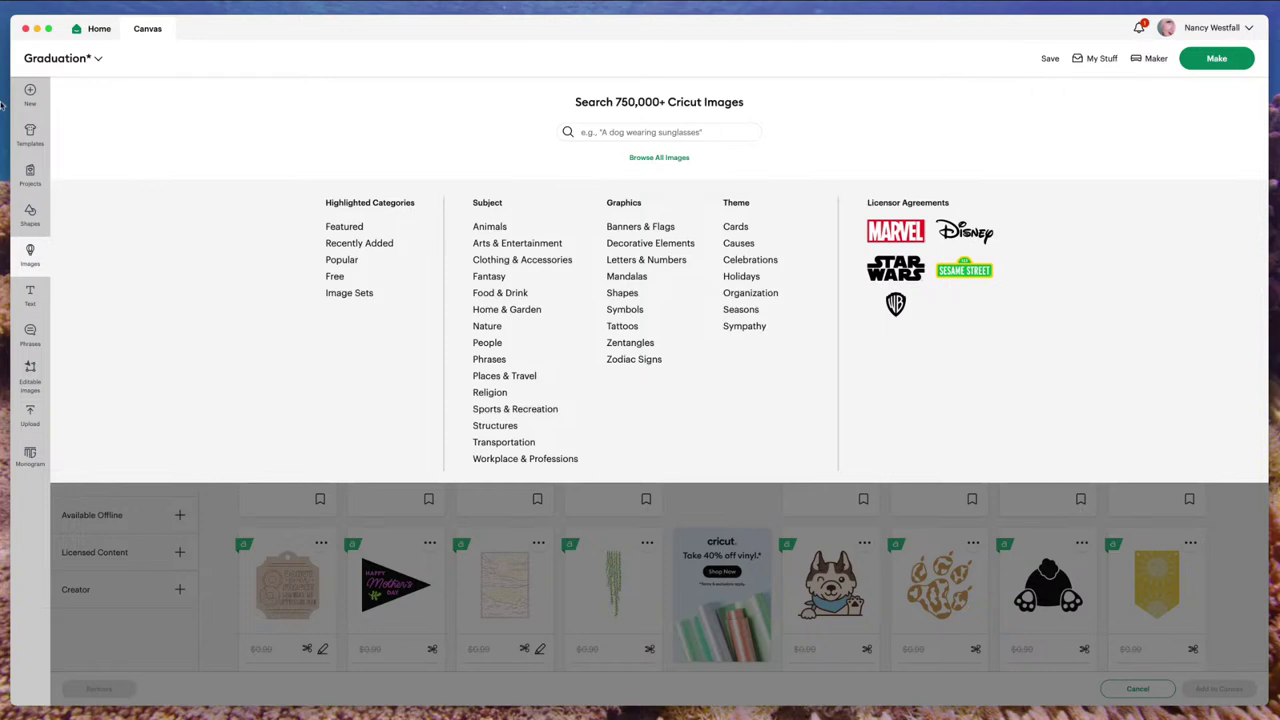
pyautogui.click(31, 255)
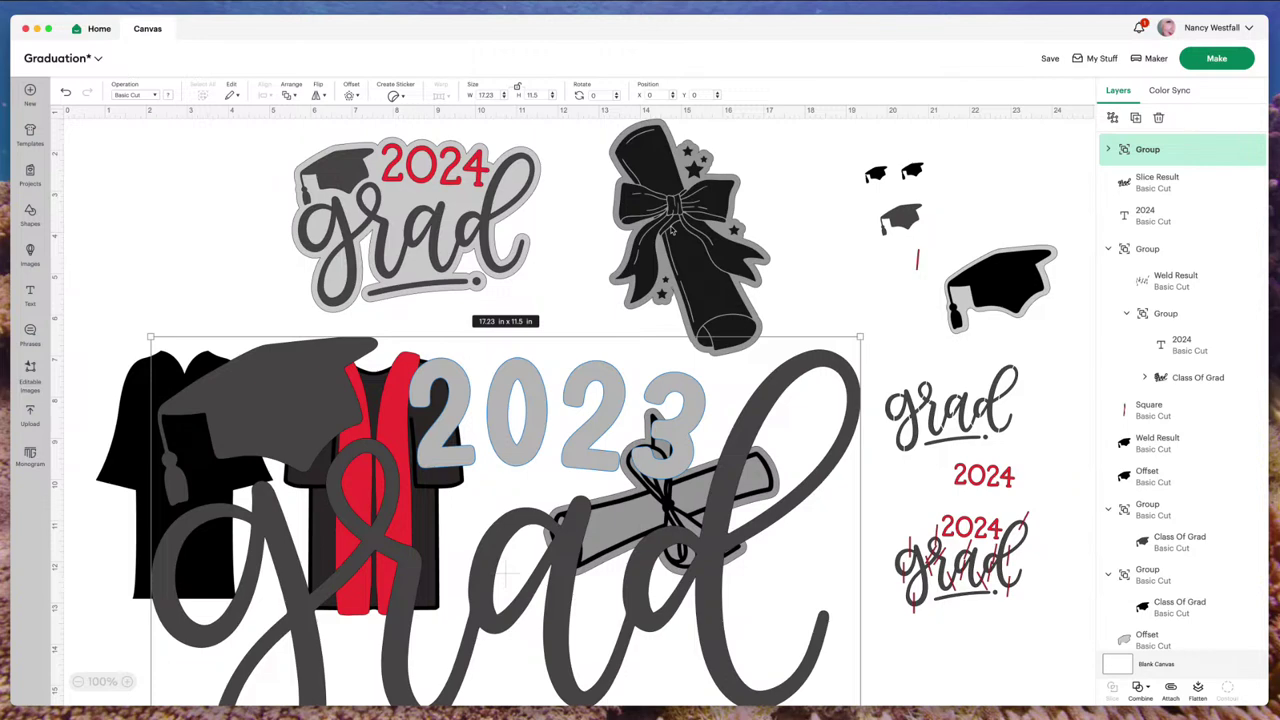
# Step: Check the notifications for the Design Space update and close the list
pyautogui.click(1140, 28)
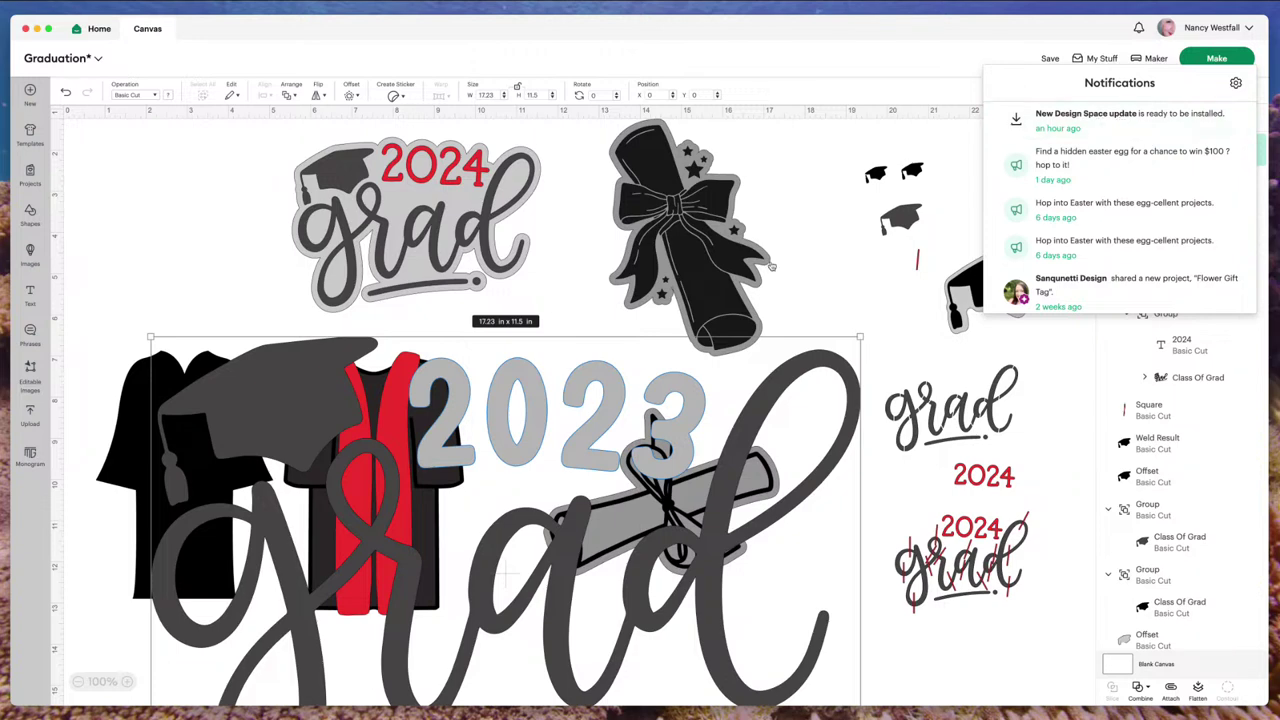
pyautogui.click(810, 158)
# Step: Scale the added 2023 grad design to about 5.51 x 3.68 in and place it above the gowns
pyautogui.moveTo(507, 453); pyautogui.dragTo(563, 267)
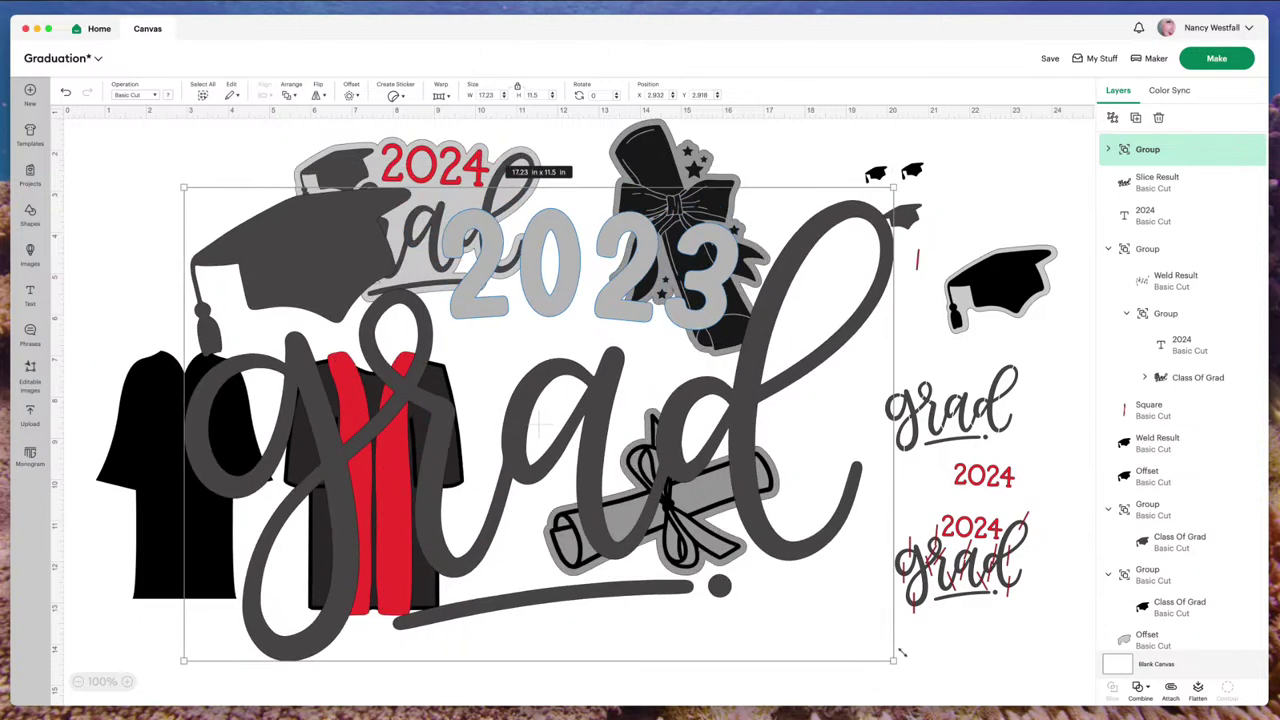
pyautogui.moveTo(894, 660); pyautogui.dragTo(411, 338)
pyautogui.moveTo(314, 282); pyautogui.dragTo(219, 266)
# Step: Move the existing 2024 grad design below the gray diploma and both gowns down to about X 0.77, Y 9.51
pyautogui.moveTo(412, 223); pyautogui.dragTo(296, 142)
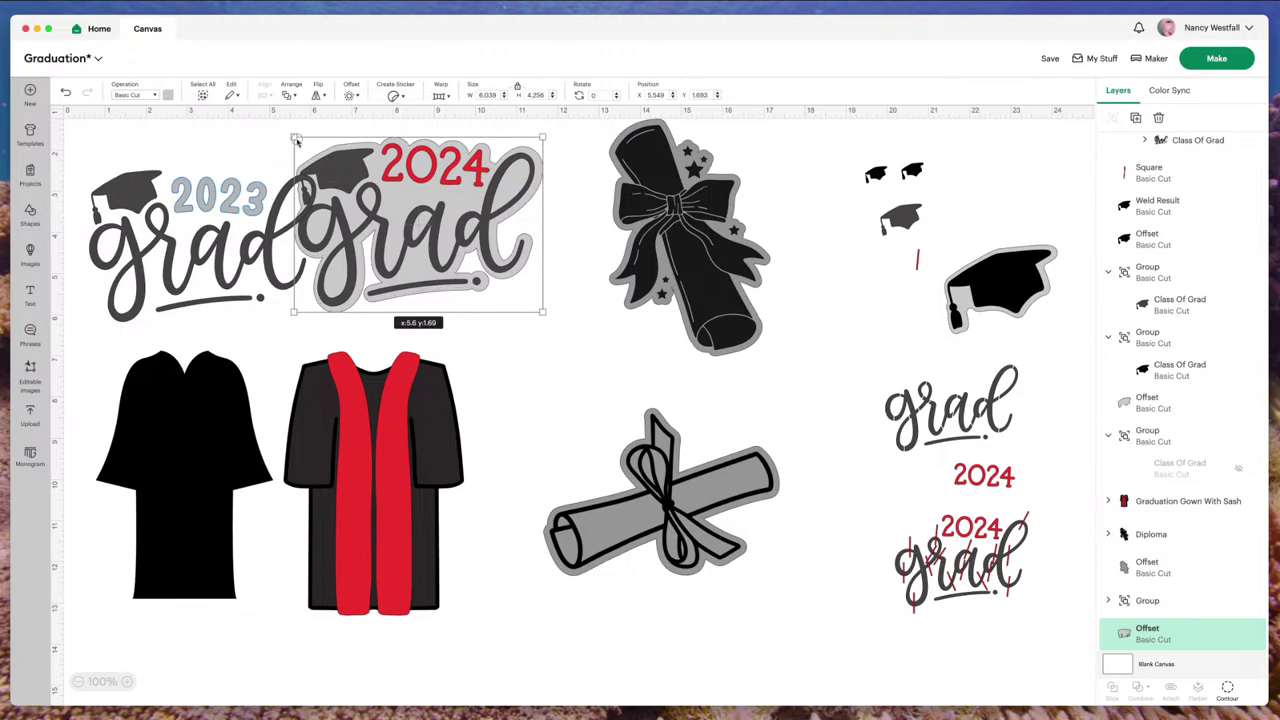
pyautogui.moveTo(504, 342); pyautogui.dragTo(693, 657)
pyautogui.scroll(-2, 704, 505)
pyautogui.moveTo(80, 312); pyautogui.dragTo(468, 584)
pyautogui.moveTo(365, 416); pyautogui.dragTo(366, 524)
pyautogui.scroll(3, 477, 300)
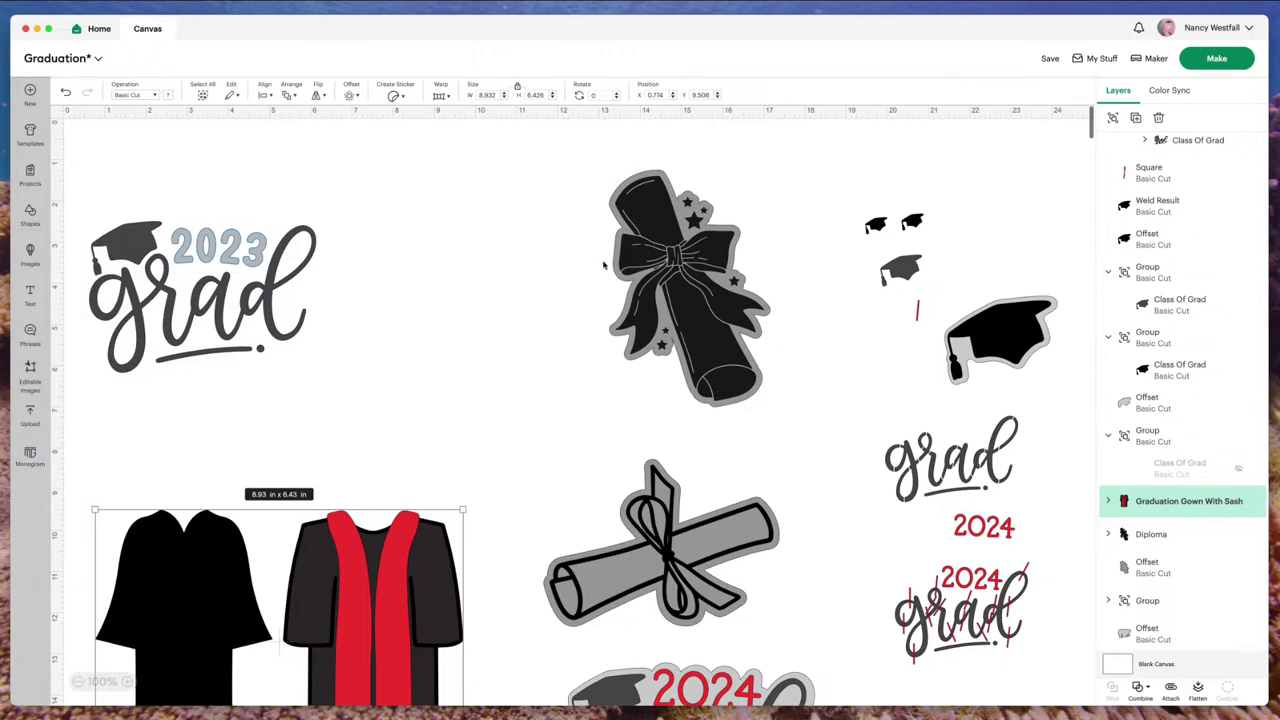
# Step: Shift the black bow-tied diploma toward the small caps and move the 2023 grad design to about X 5.71, Y 2.15
pyautogui.moveTo(576, 175); pyautogui.dragTo(825, 320)
pyautogui.moveTo(251, 257); pyautogui.dragTo(460, 242)
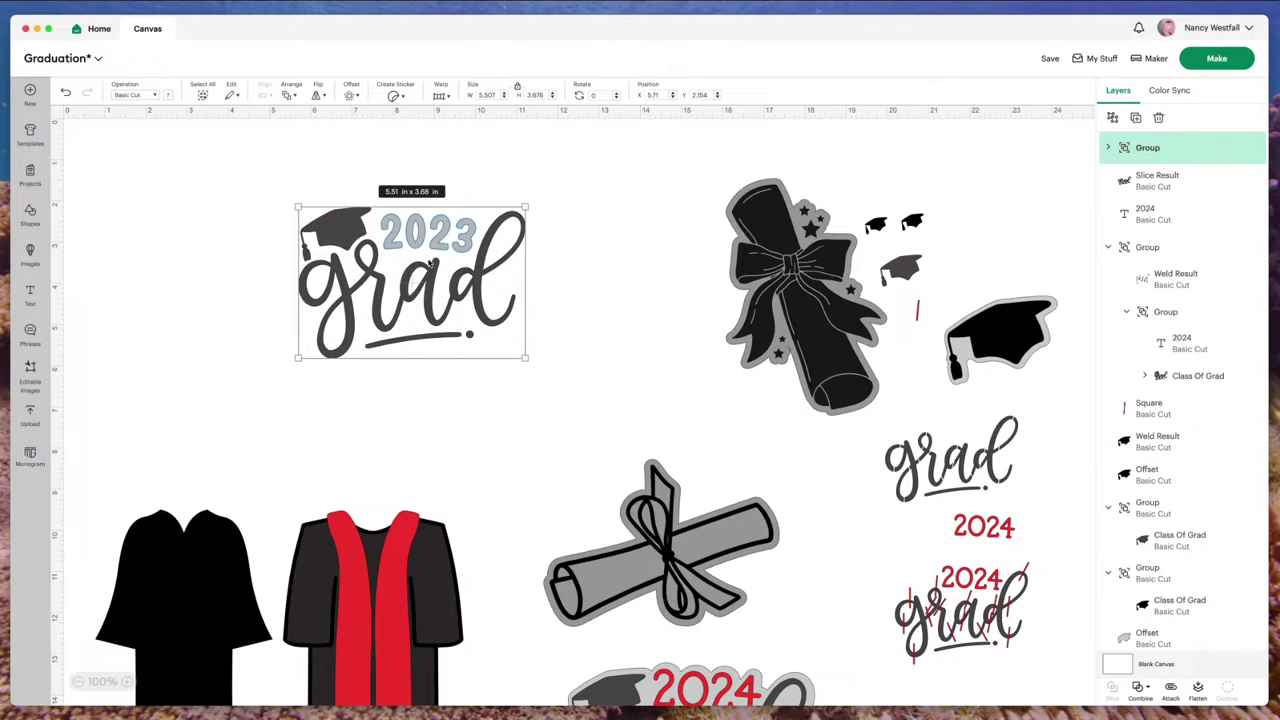
# Step: Expand the 2023 grad group and its Class Of Grad image to examine the text and artwork layers
pyautogui.click(1106, 149)
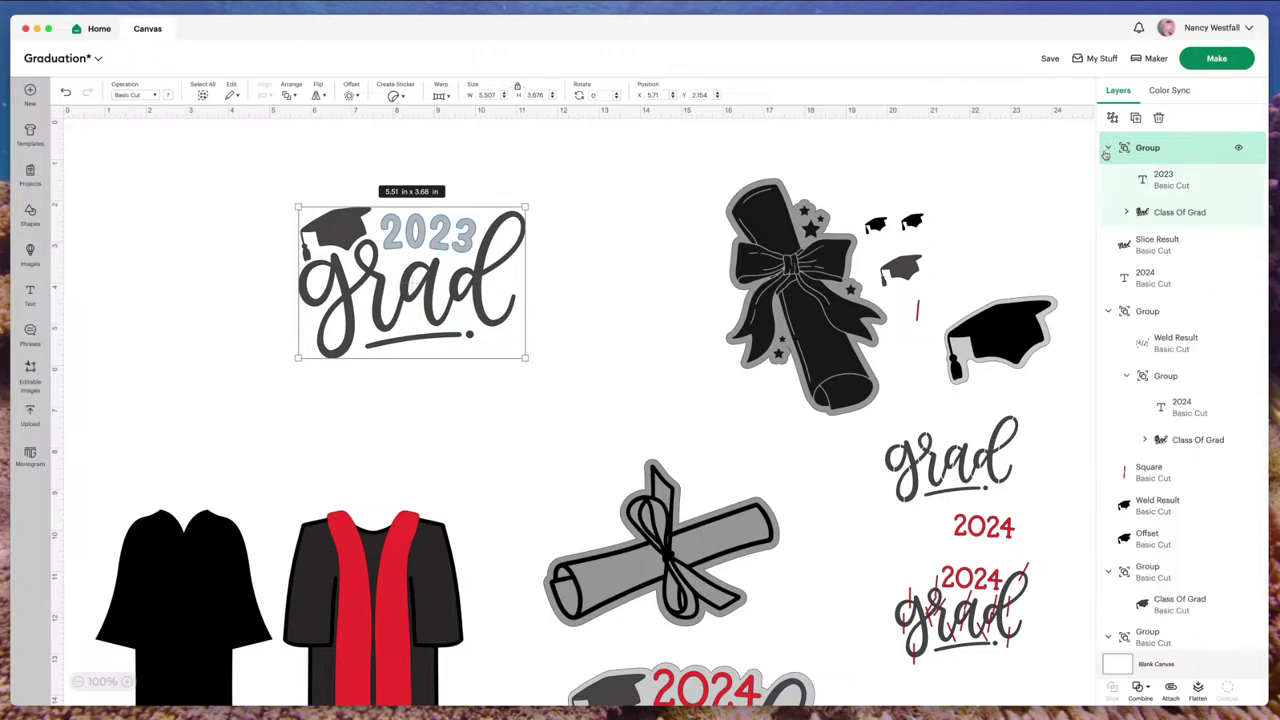
pyautogui.click(1157, 178)
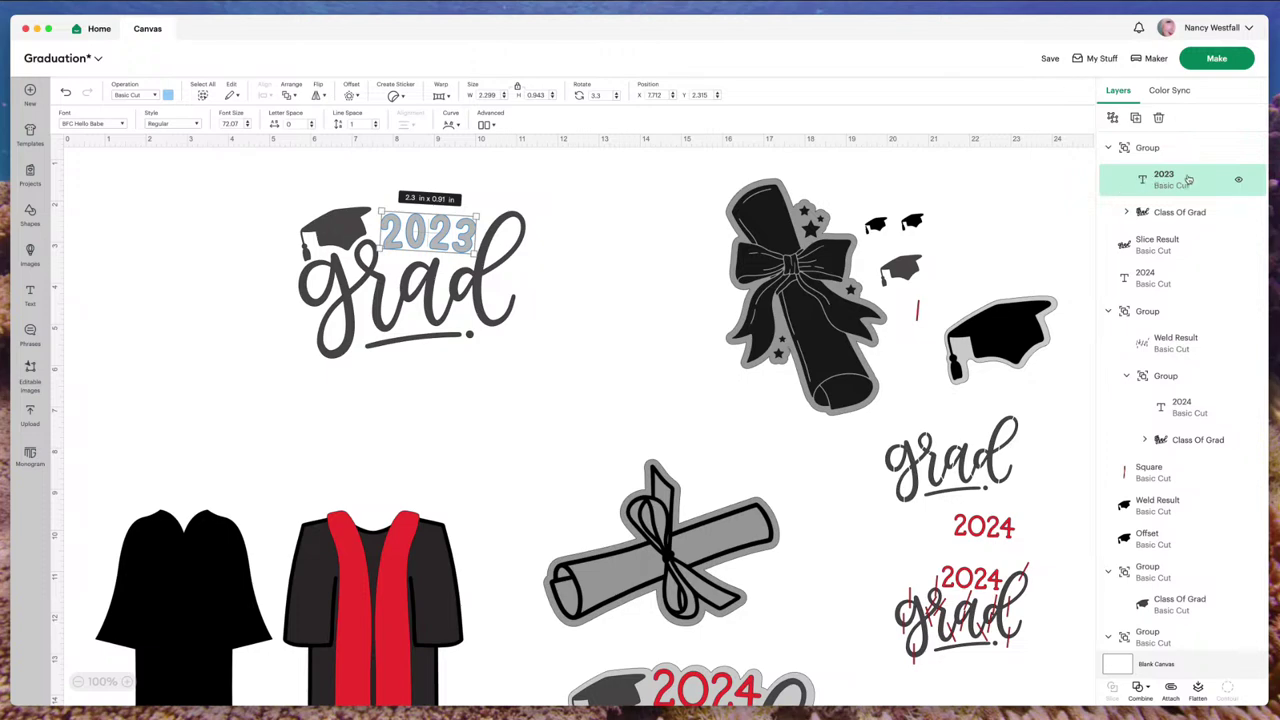
pyautogui.click(1157, 214)
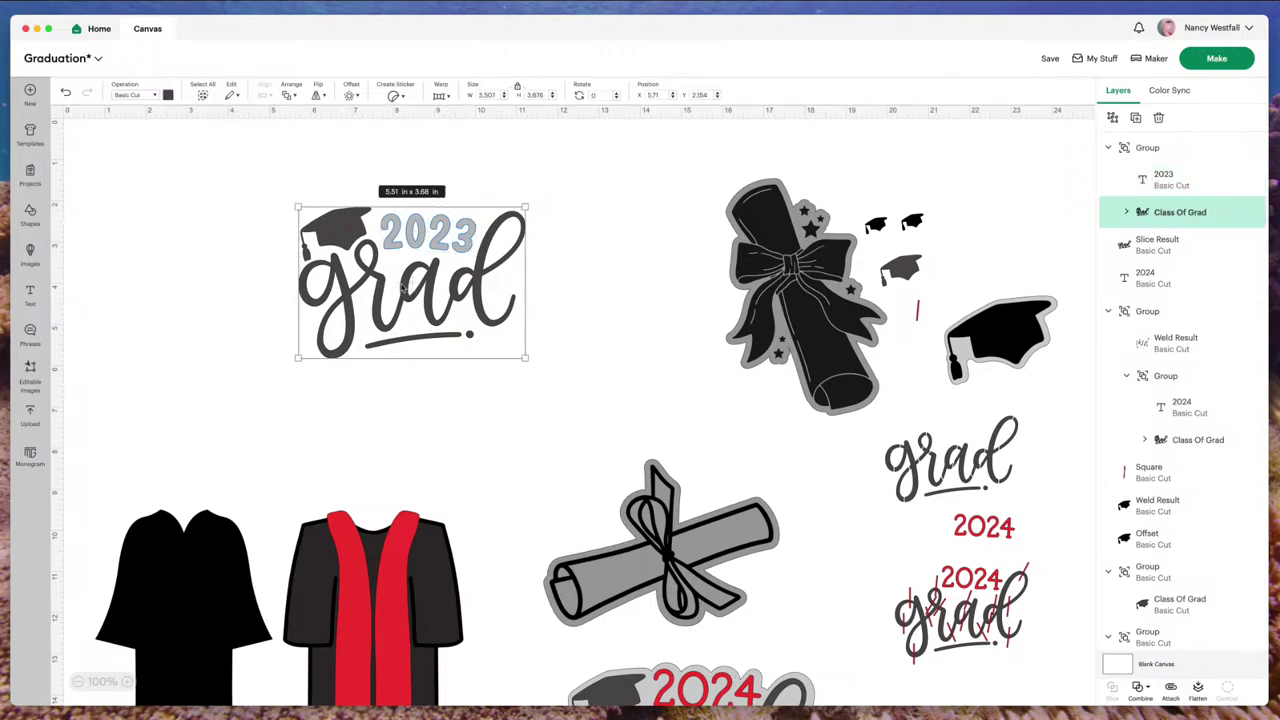
pyautogui.click(1126, 213)
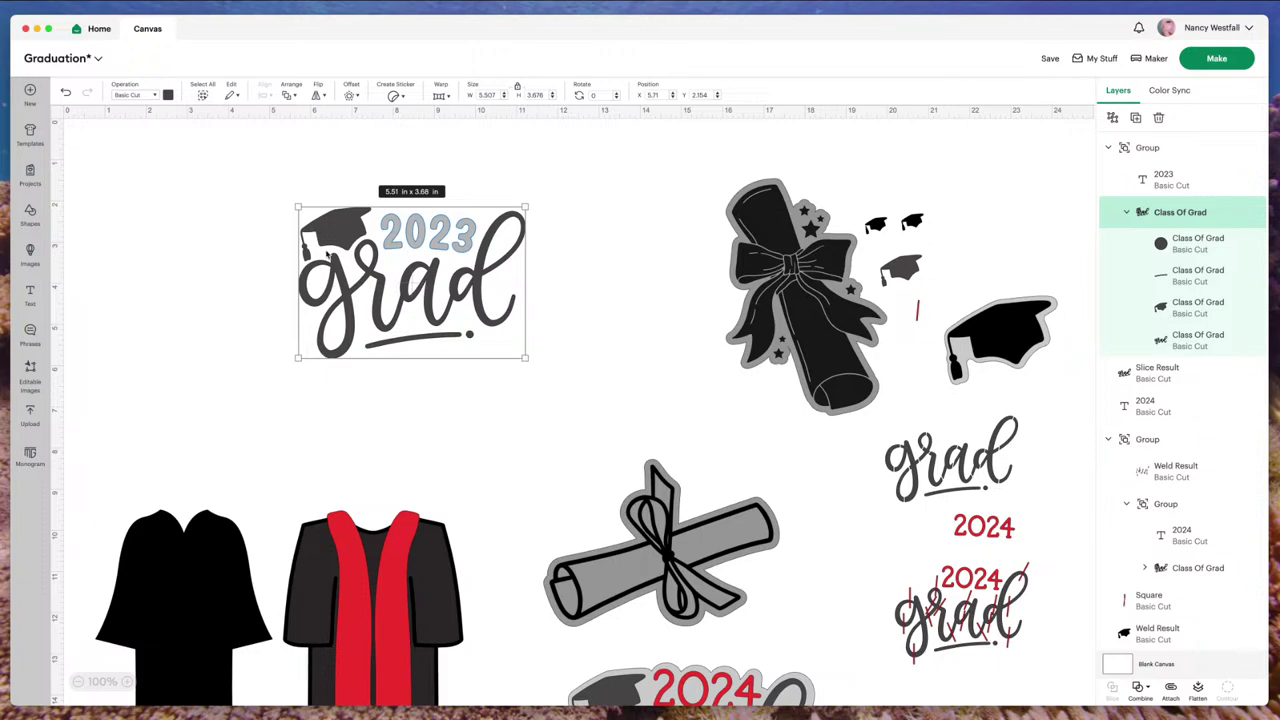
# Step: Change the year text in the added grad design to 2024
pyautogui.click(1175, 184)
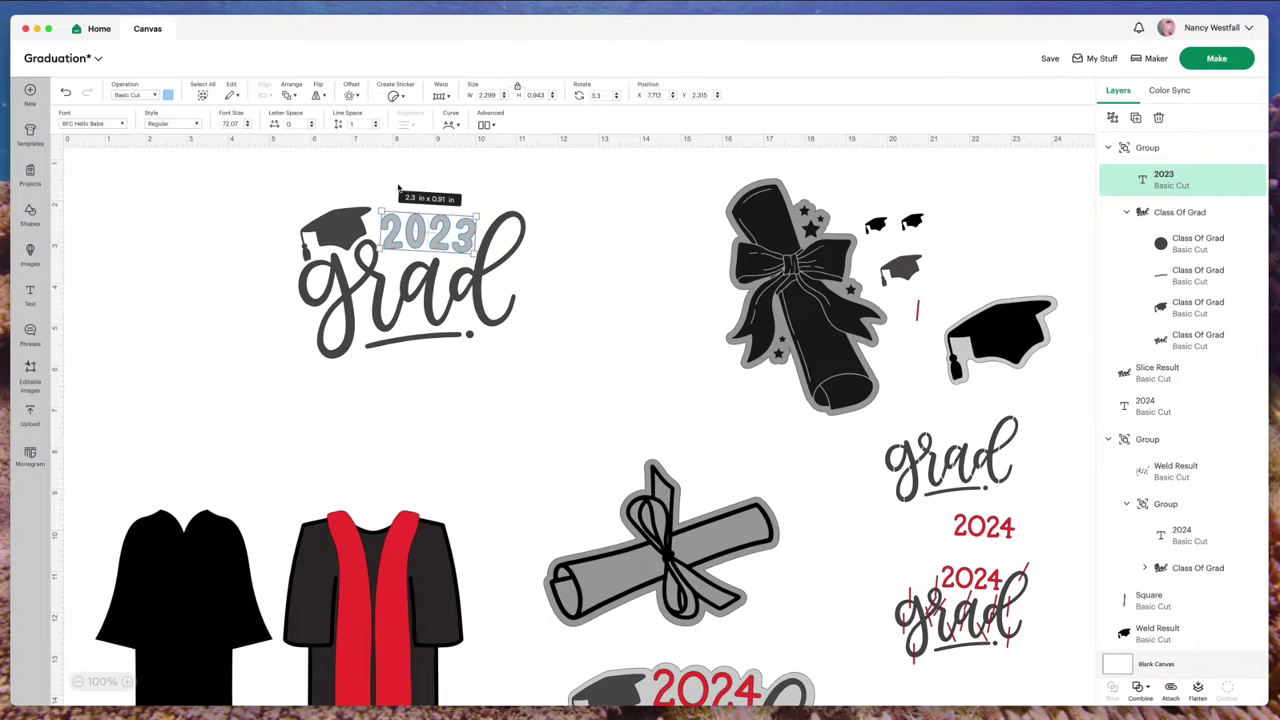
pyautogui.doubleClick(461, 236)
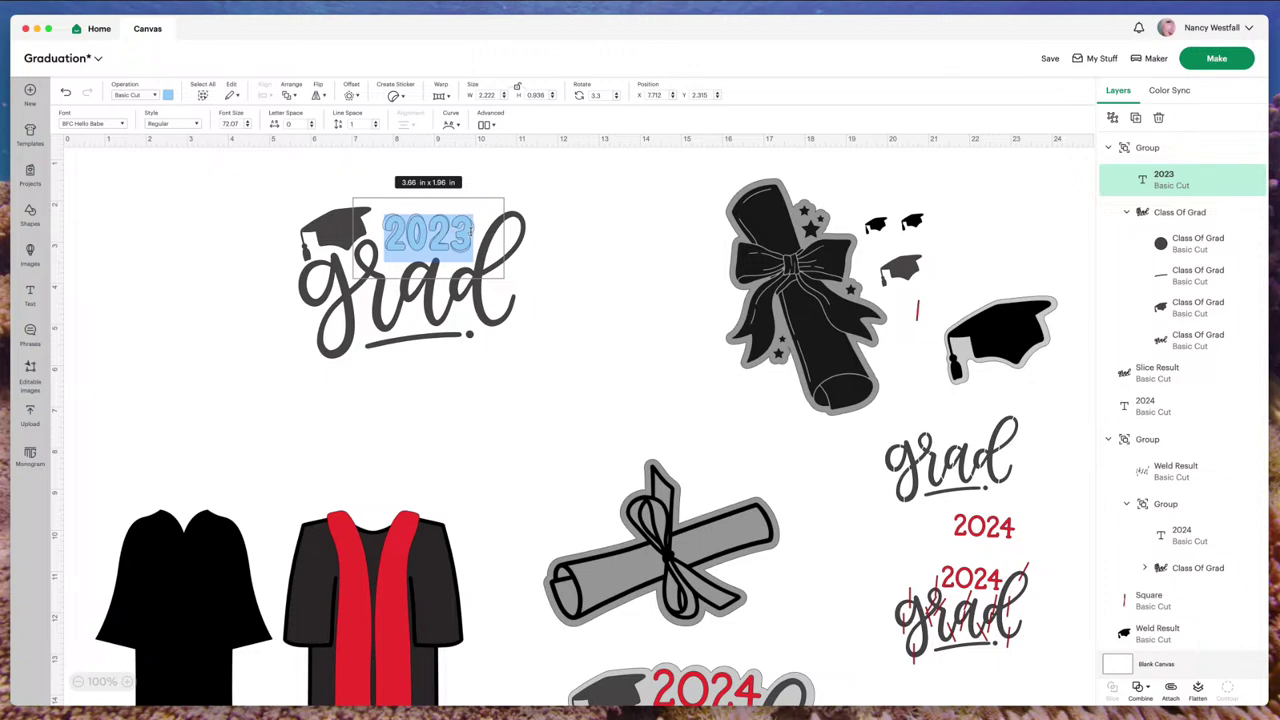
pyautogui.click(470, 231)
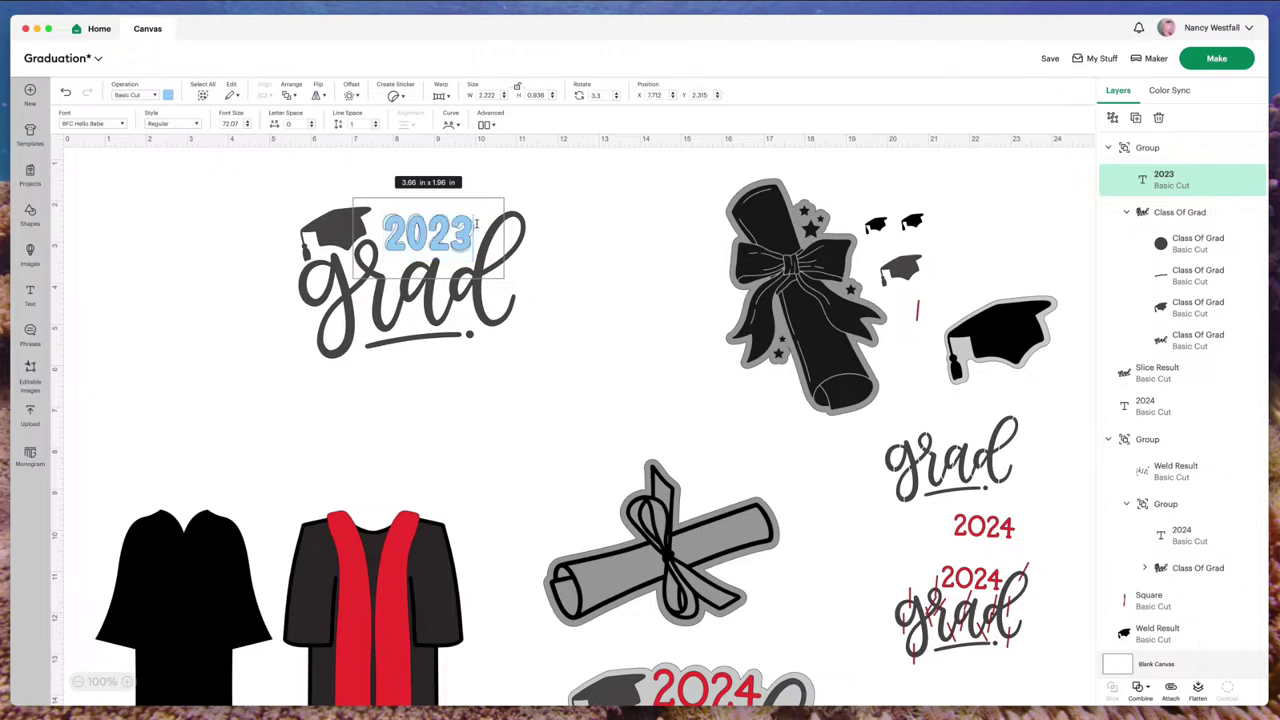
pyautogui.press('BackSpace')
pyautogui.write('4')
pyautogui.click(574, 255)
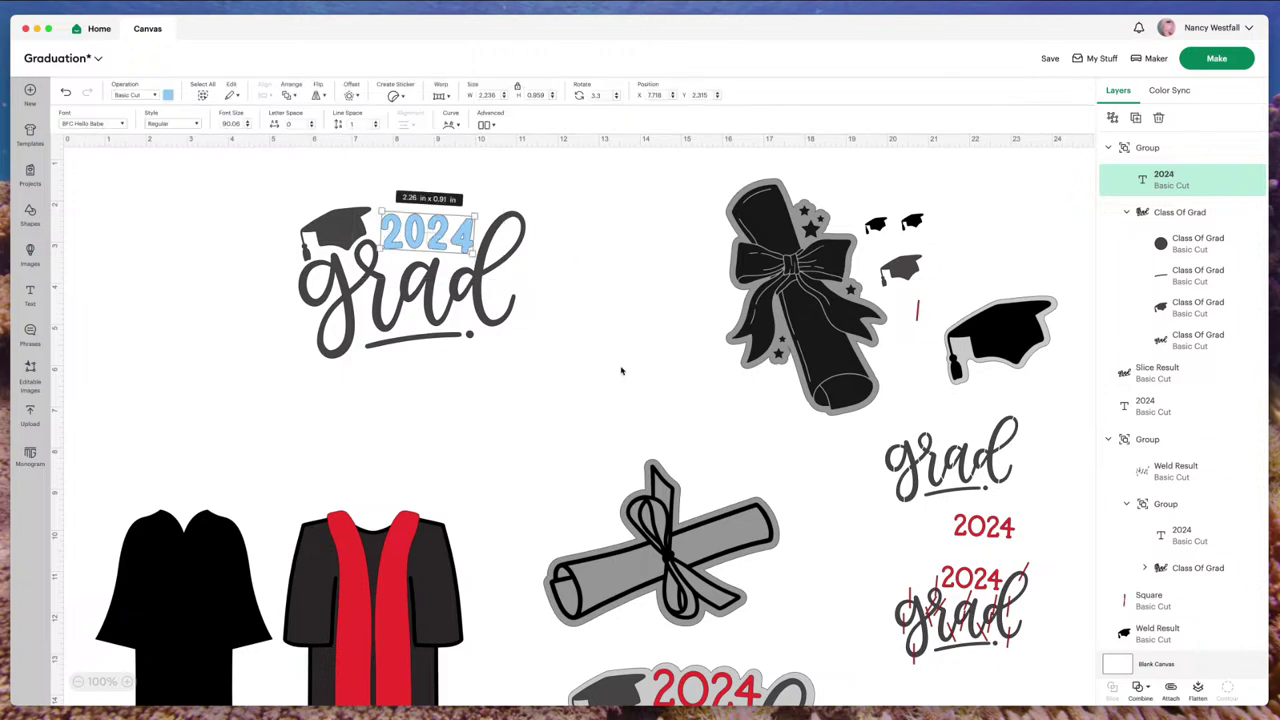
pyautogui.scroll(-3, 623, 369)
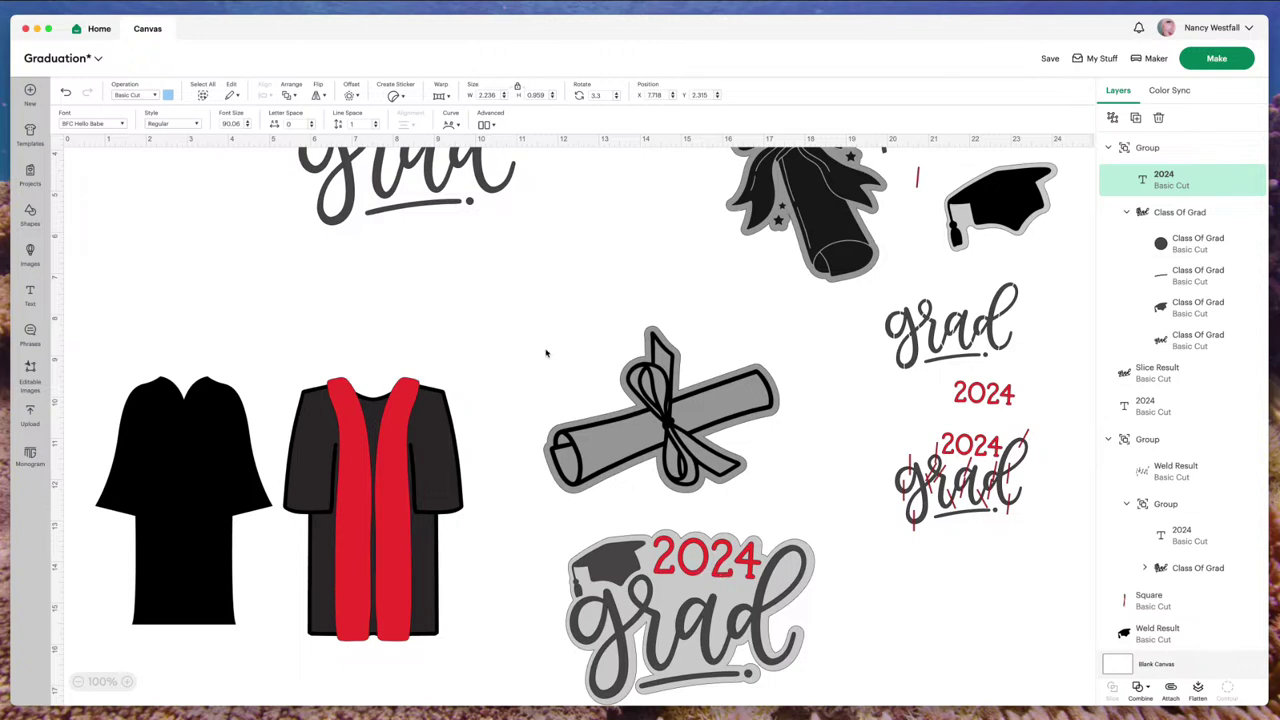
# Step: Try the fonts BFC Jolly Santa, BFC Jolly Wonder and BFC Joyful Honey on the blue 2024 text in the added grad design
pyautogui.scroll(3, 544, 346)
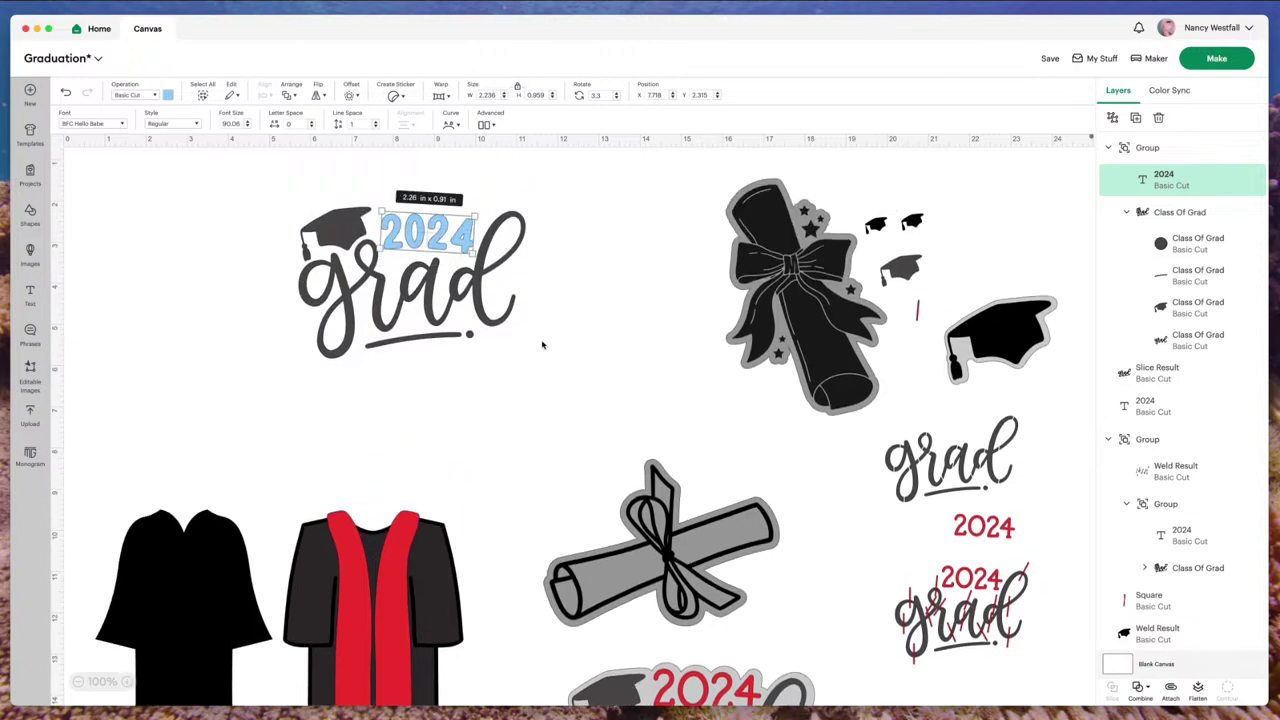
pyautogui.doubleClick(444, 228)
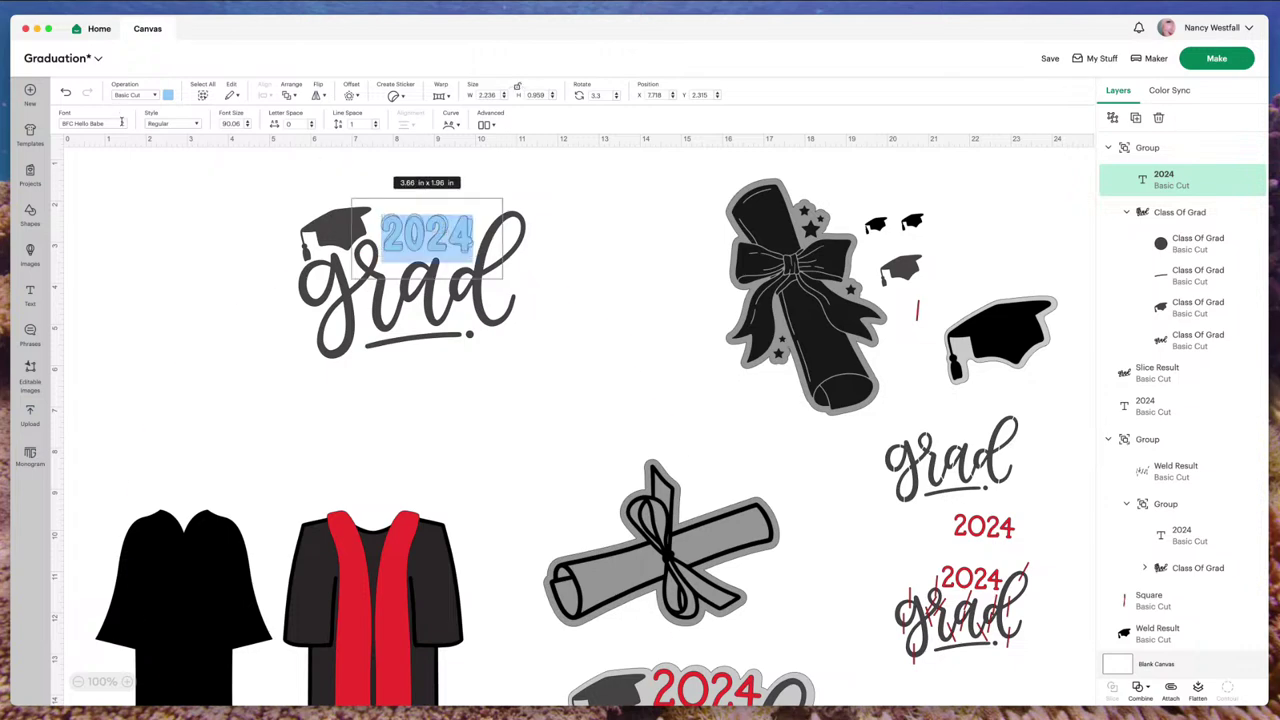
pyautogui.click(330, 180)
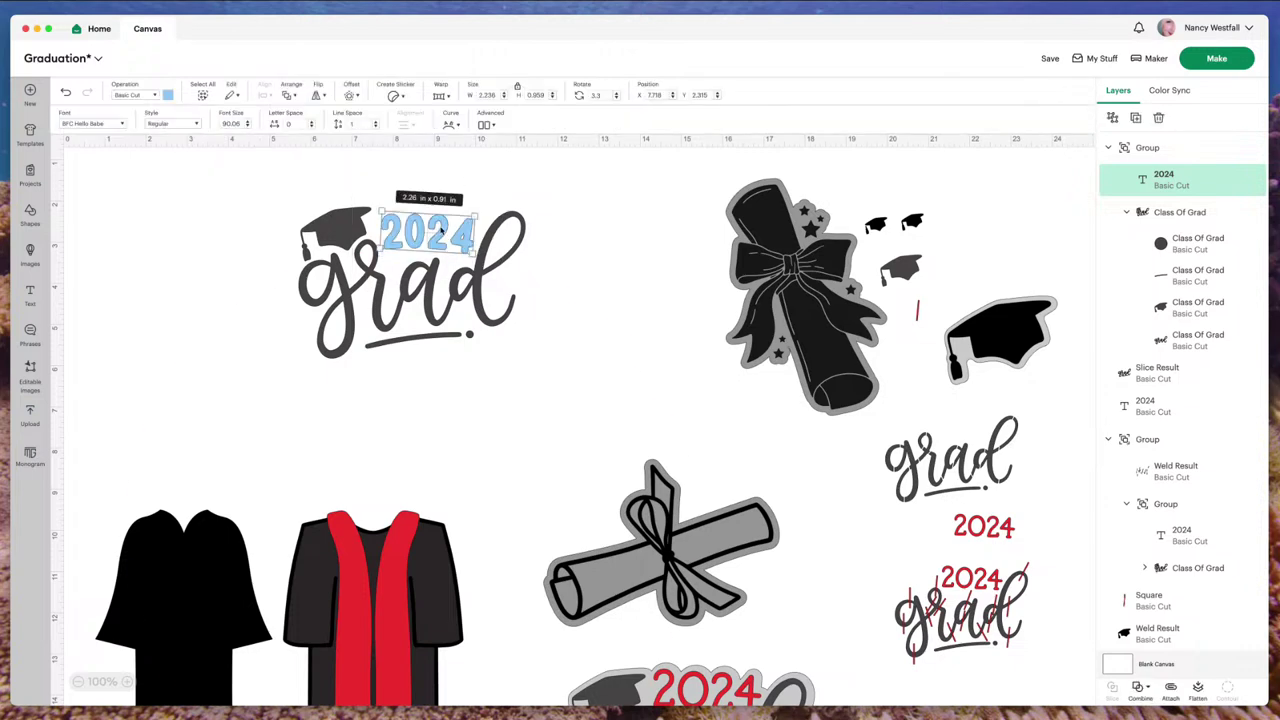
pyautogui.click(120, 126)
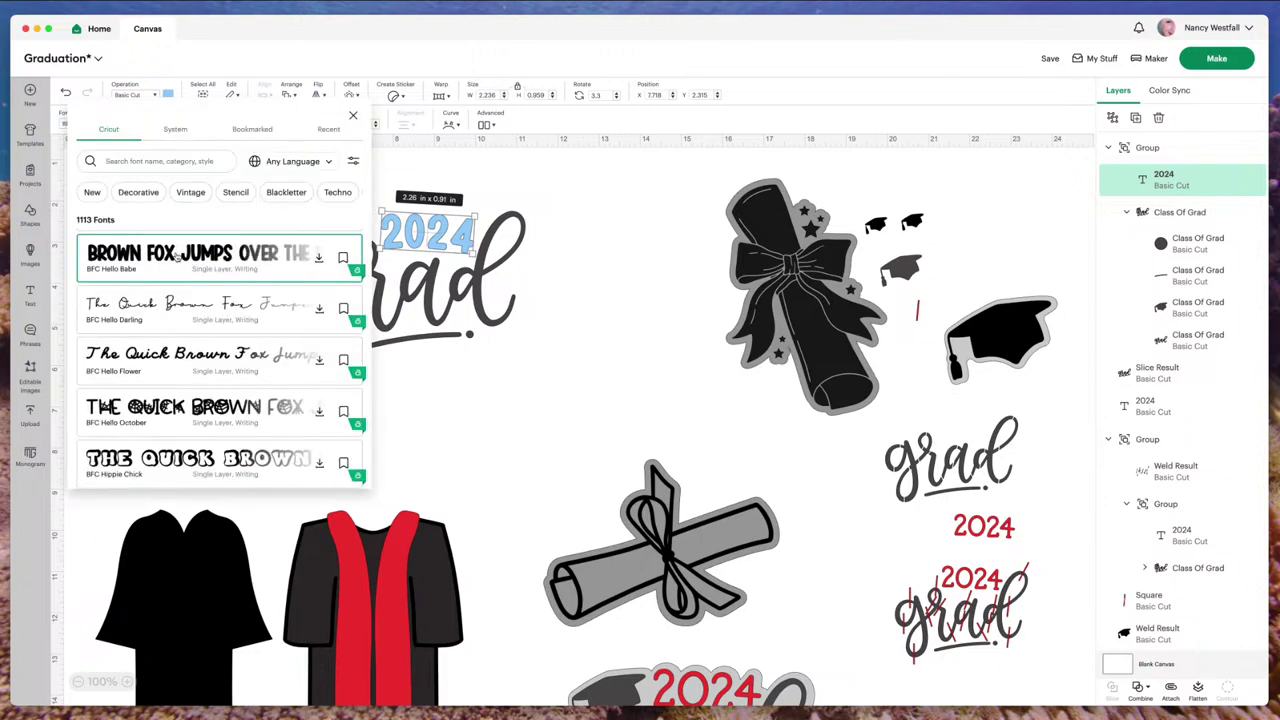
pyautogui.scroll(-5, 183, 332)
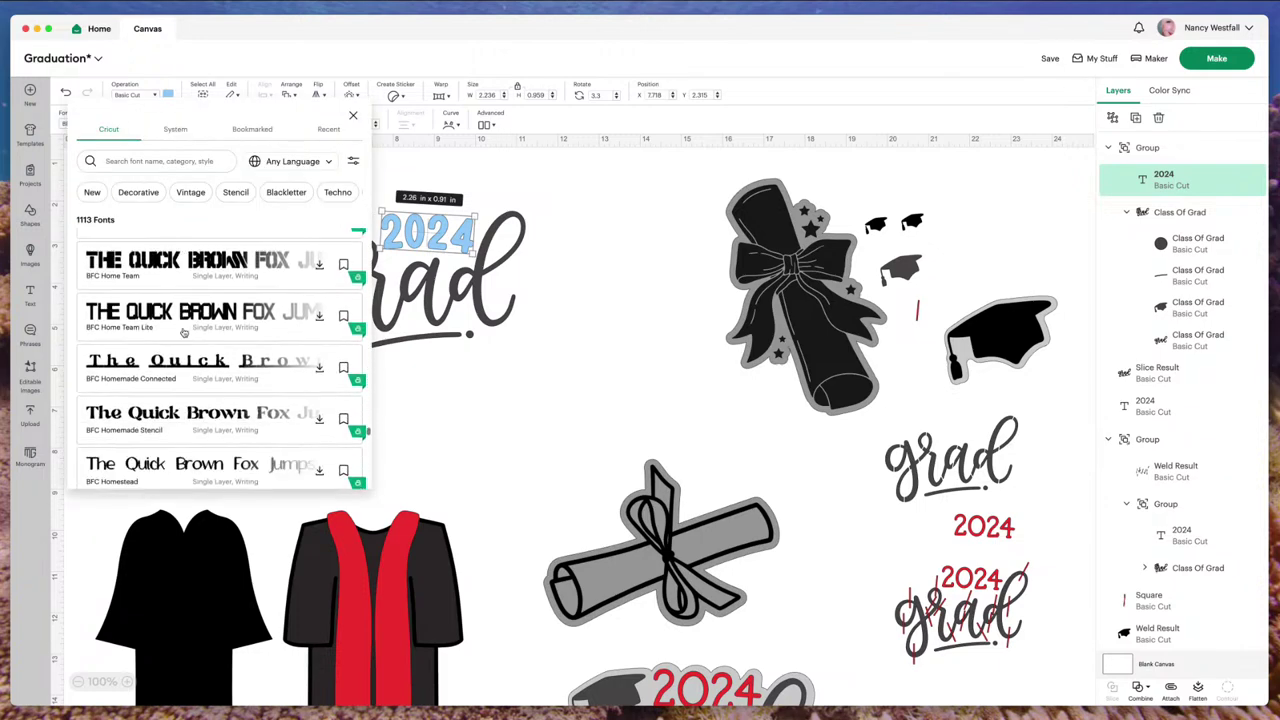
pyautogui.scroll(-10, 183, 332)
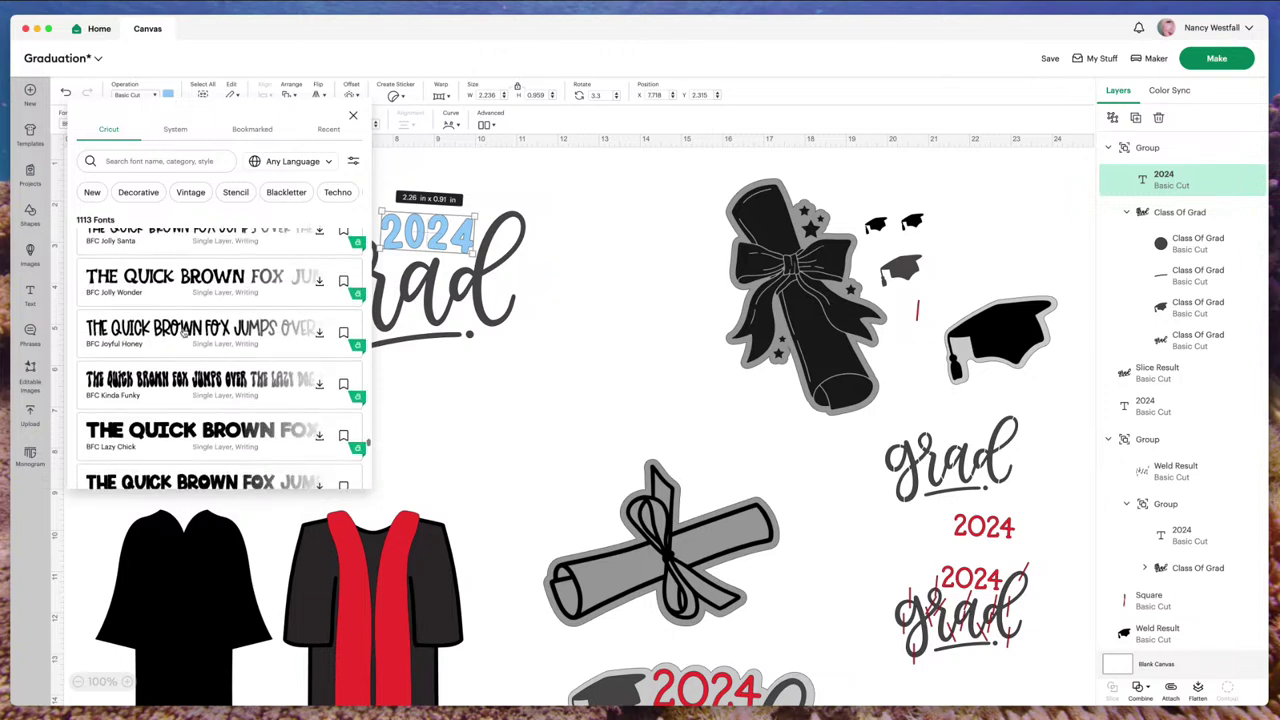
pyautogui.click(190, 270)
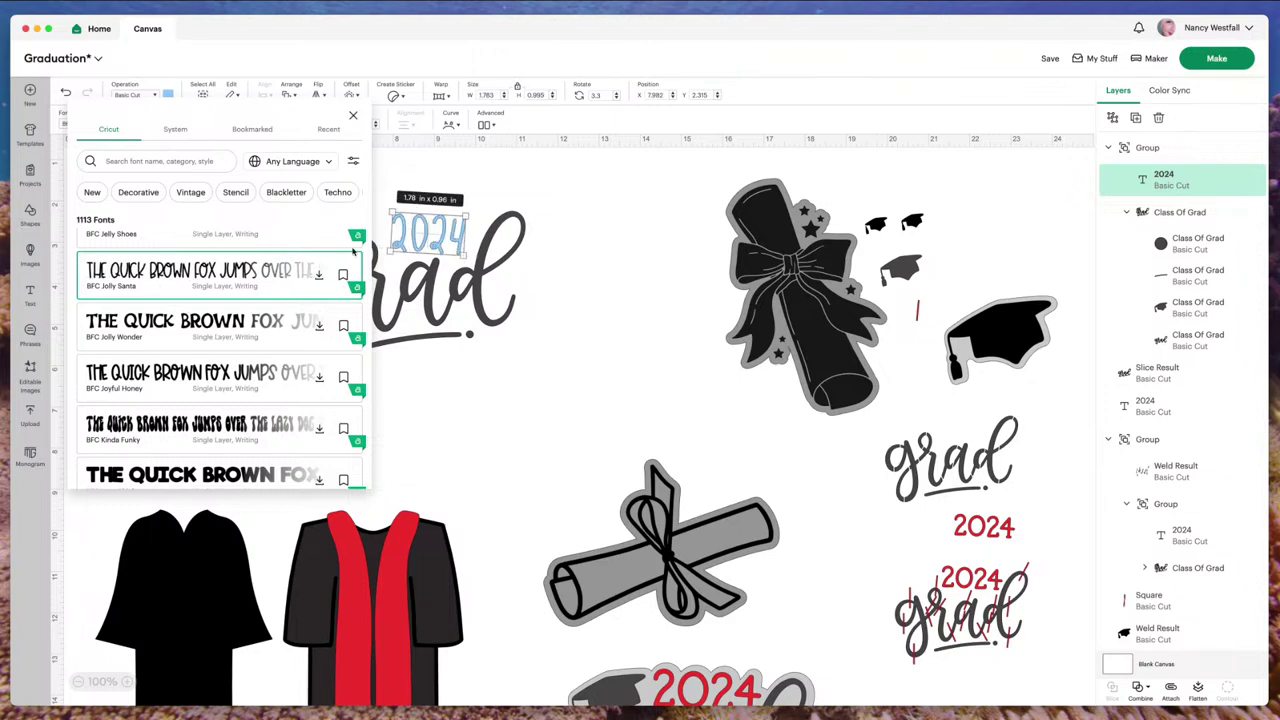
pyautogui.click(200, 322)
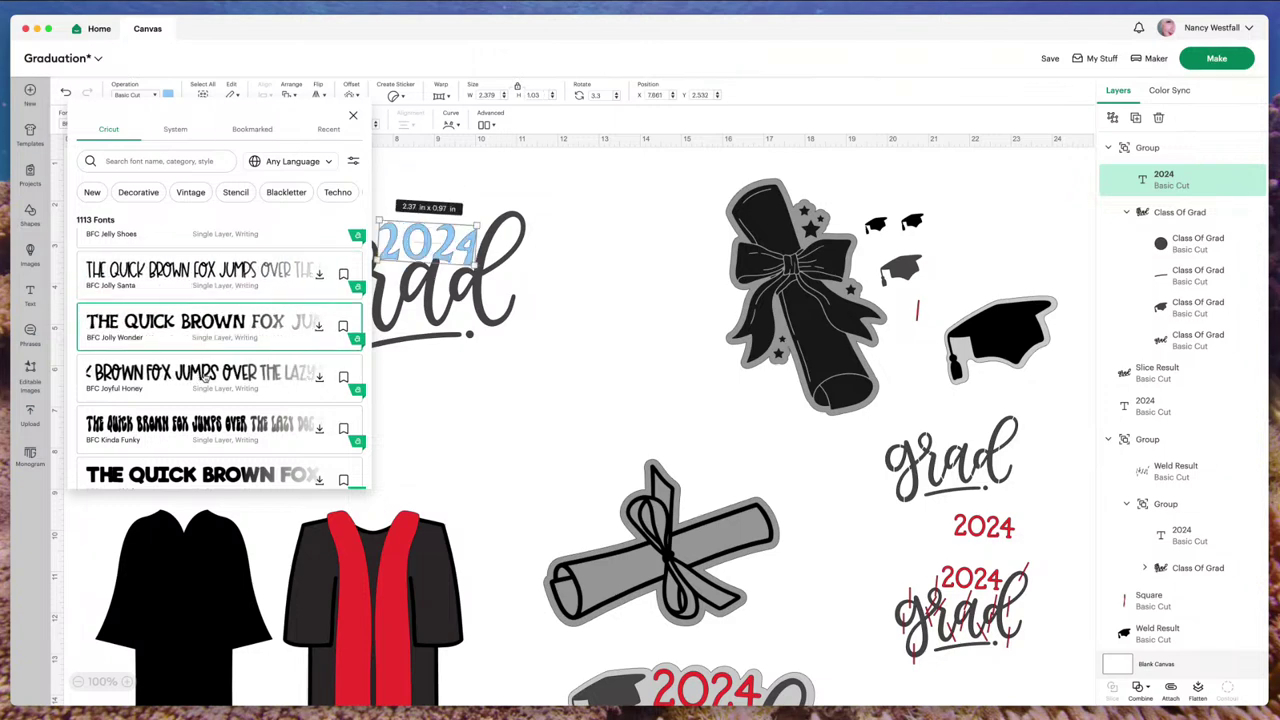
pyautogui.click(207, 372)
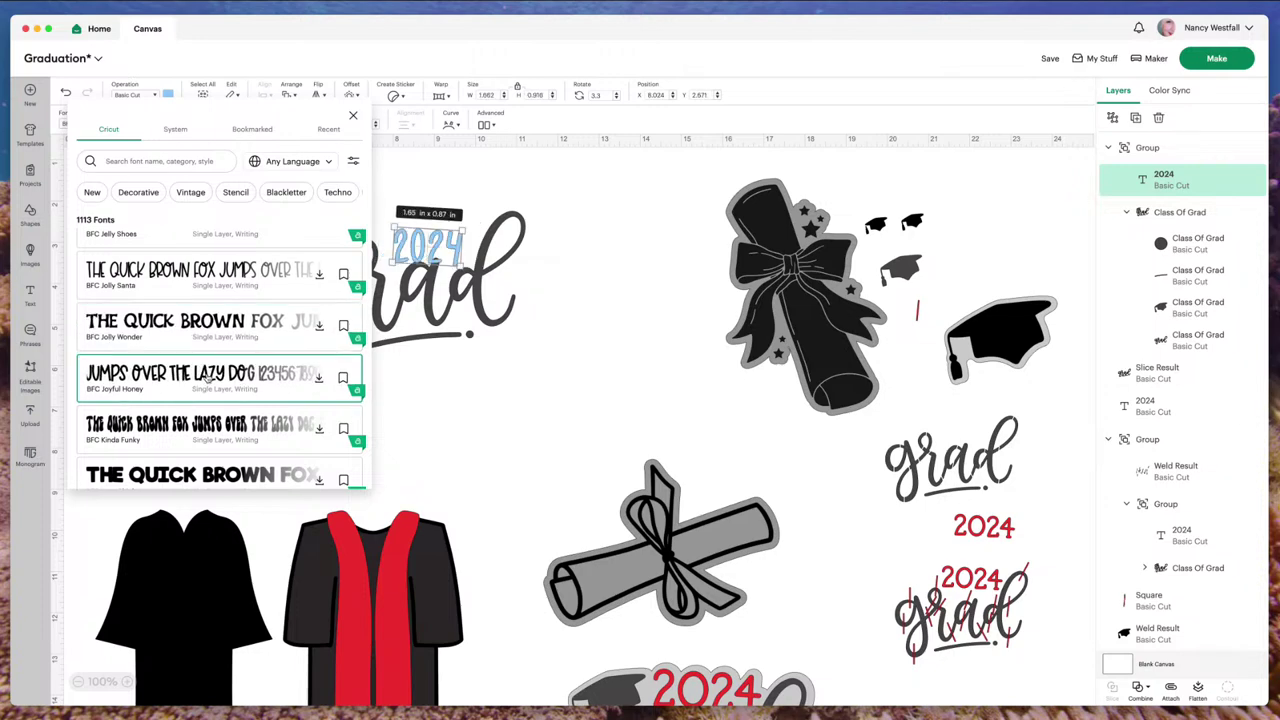
# Step: Set the font of the blue 2024 text in the added grad design to BFC Love Quinn
pyautogui.scroll(-2, 210, 380)
pyautogui.scroll(-1, 214, 389)
pyautogui.click(234, 356)
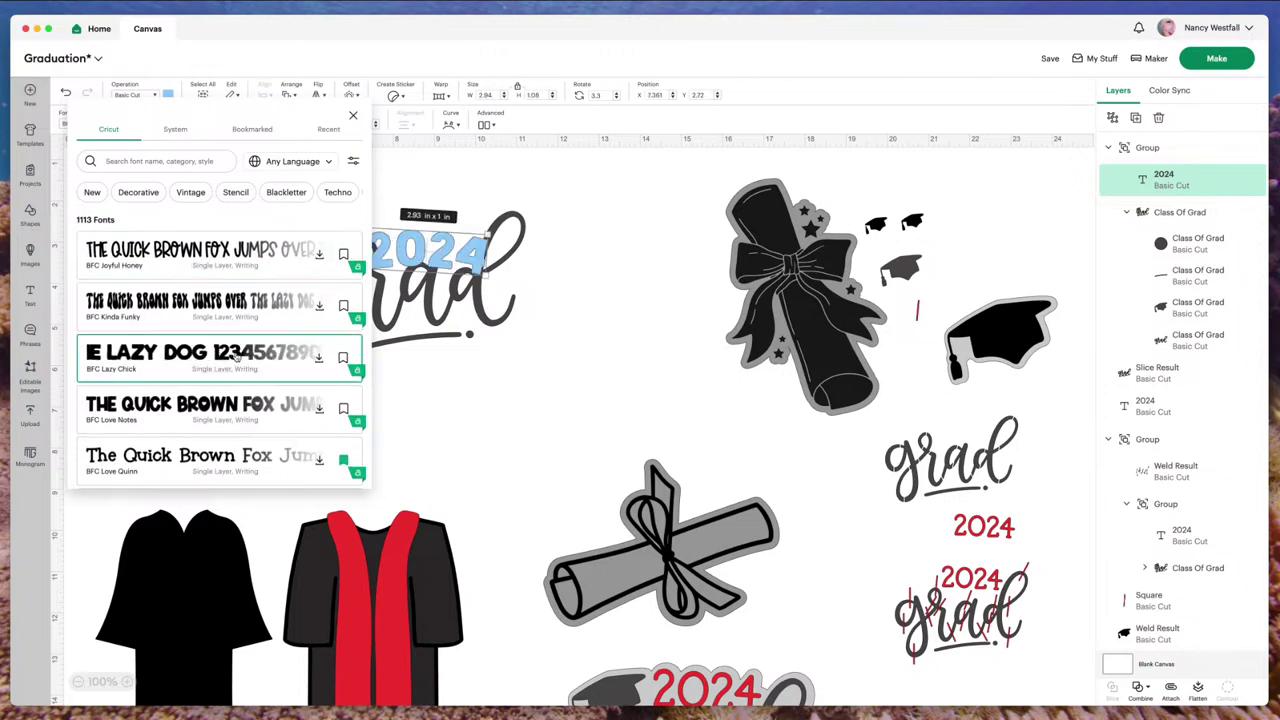
pyautogui.click(214, 460)
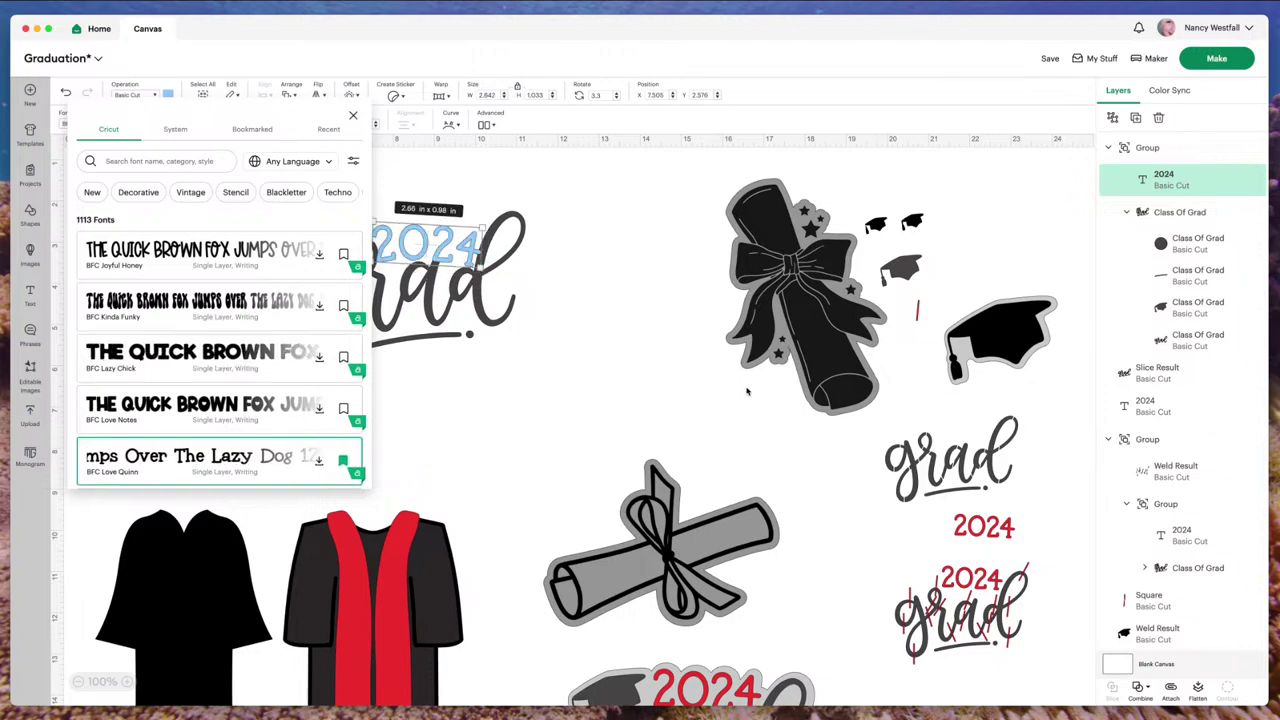
pyautogui.click(578, 376)
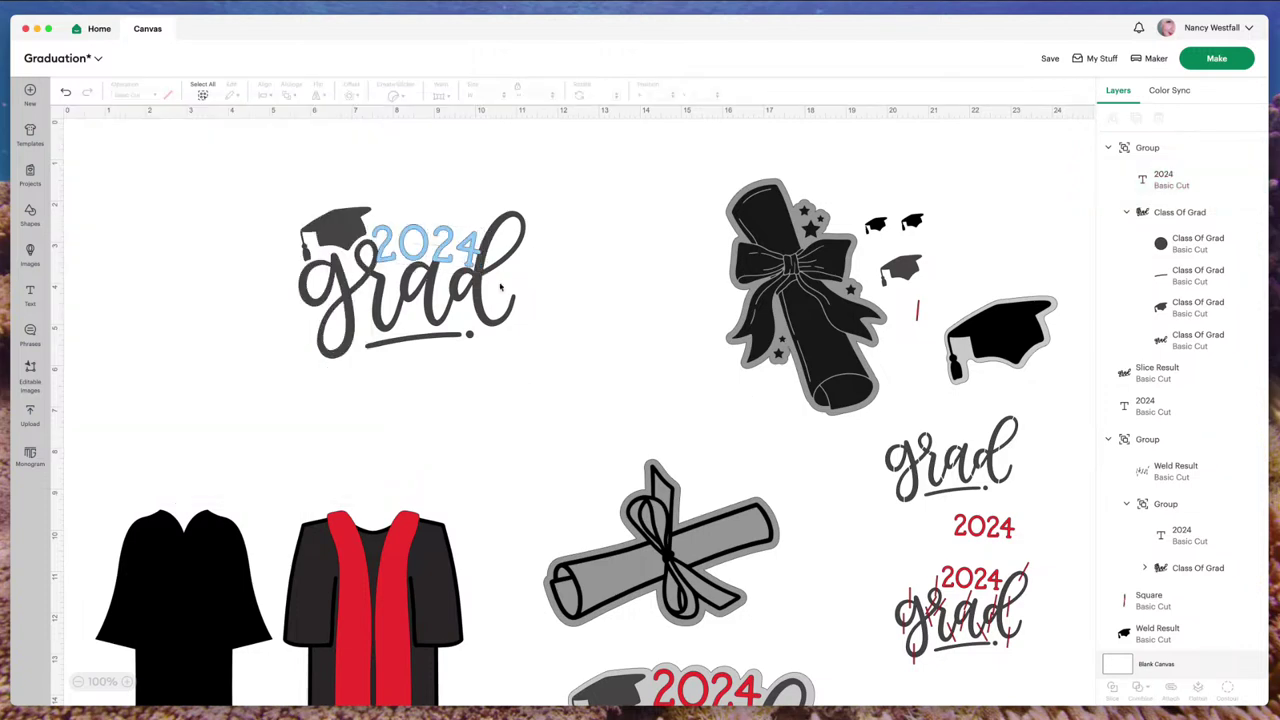
# Step: Scale the blue 2024 text down to about 2.16 × 0.79 in so it fits above the grad lettering
pyautogui.click(451, 243)
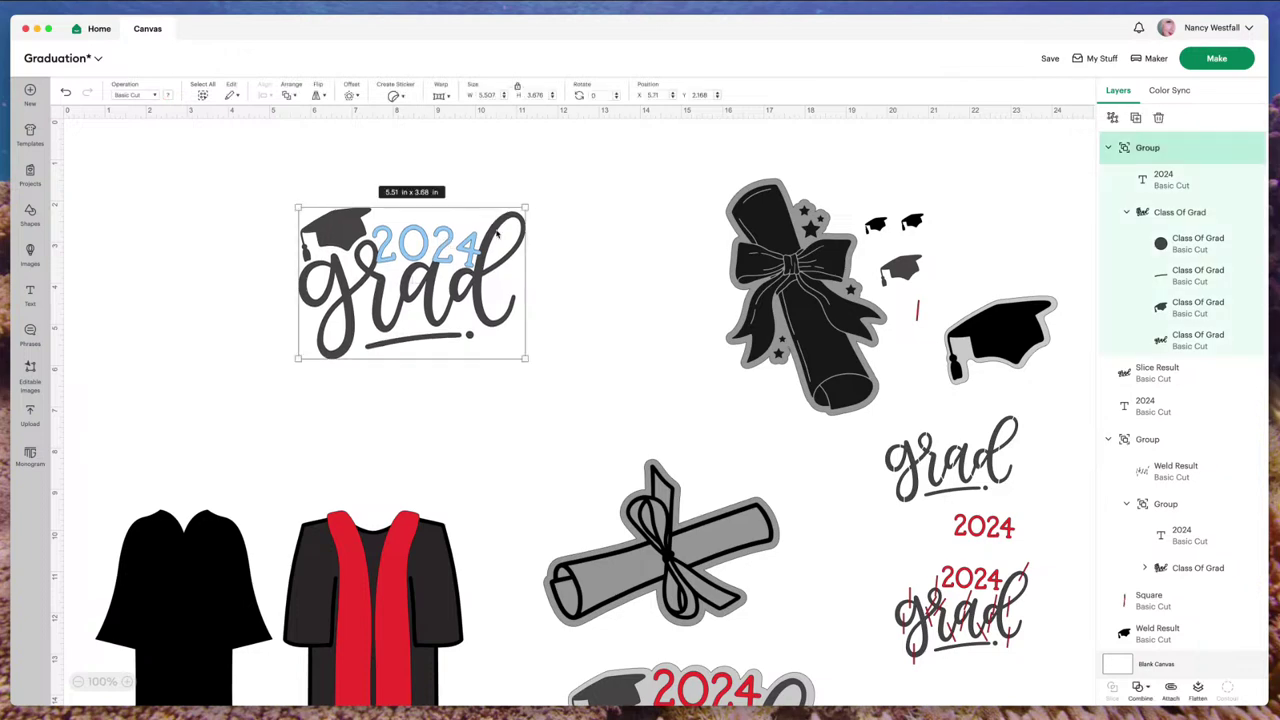
pyautogui.click(1176, 182)
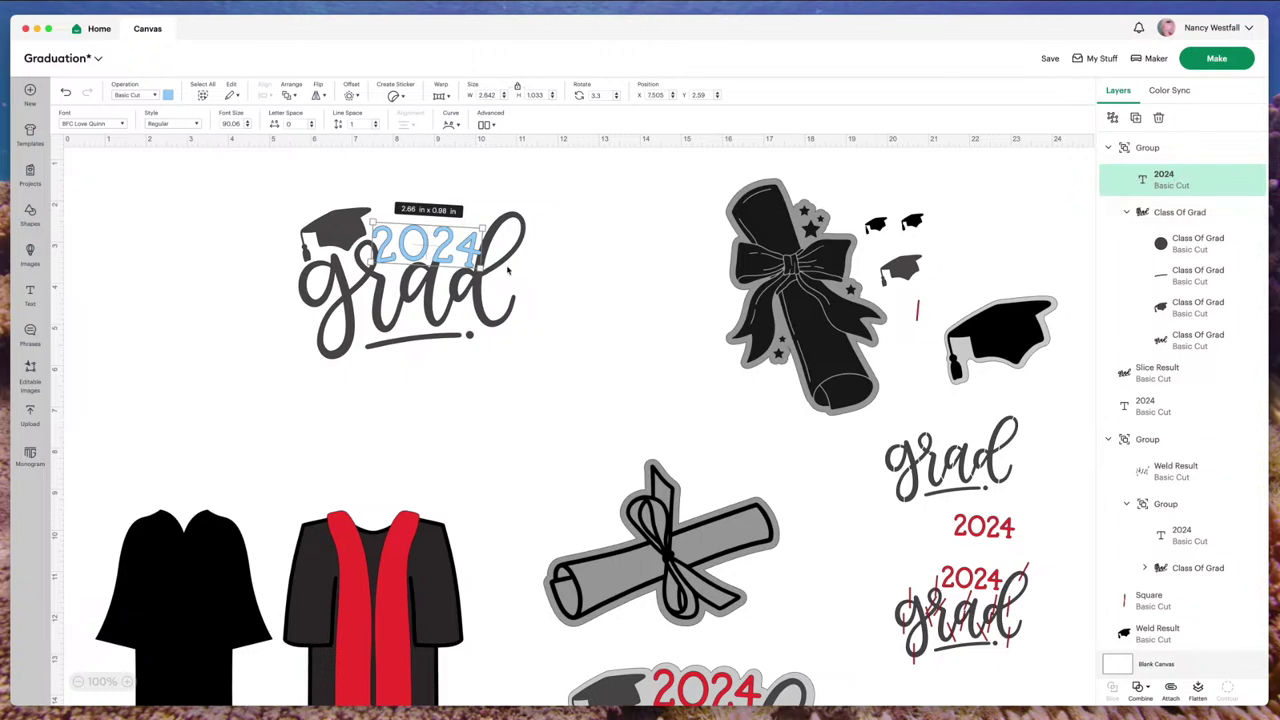
pyautogui.moveTo(482, 268); pyautogui.dragTo(458, 254)
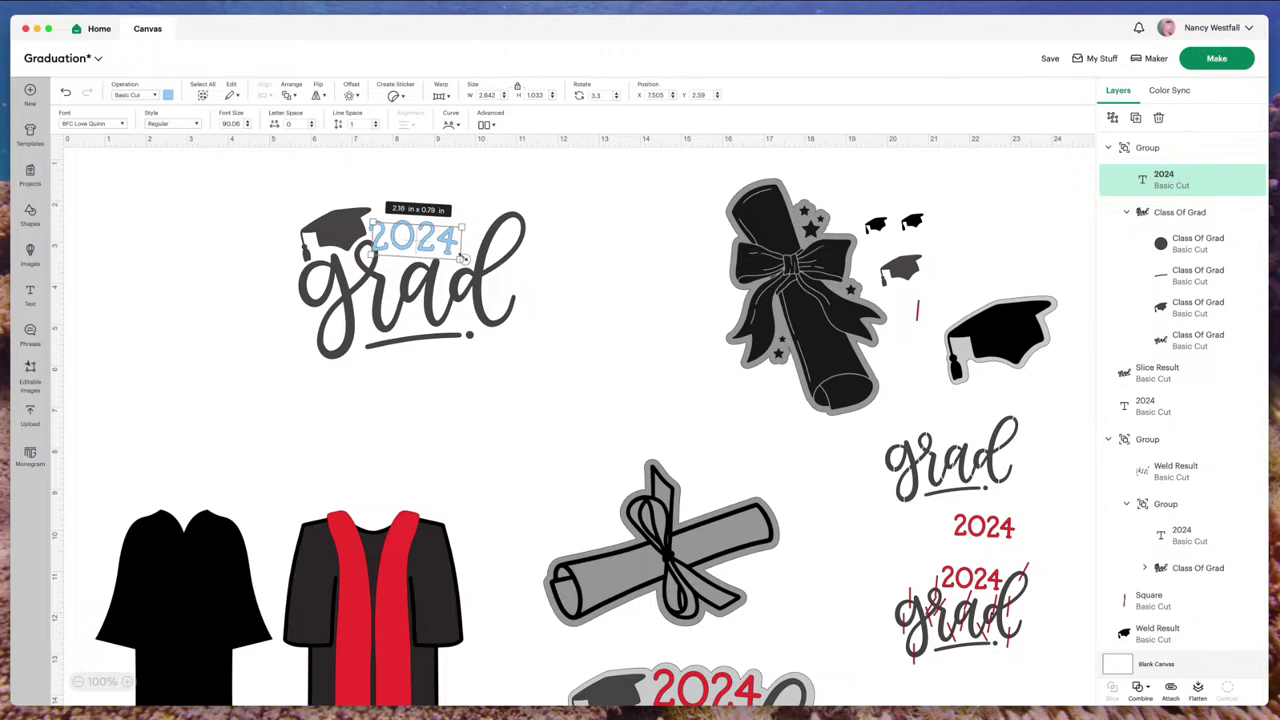
pyautogui.click(478, 197)
# Step: Move the blue 2024 text between the cap and the letter d at about X 7.84, Y 2.27, and view its curve setting
pyautogui.click(433, 234)
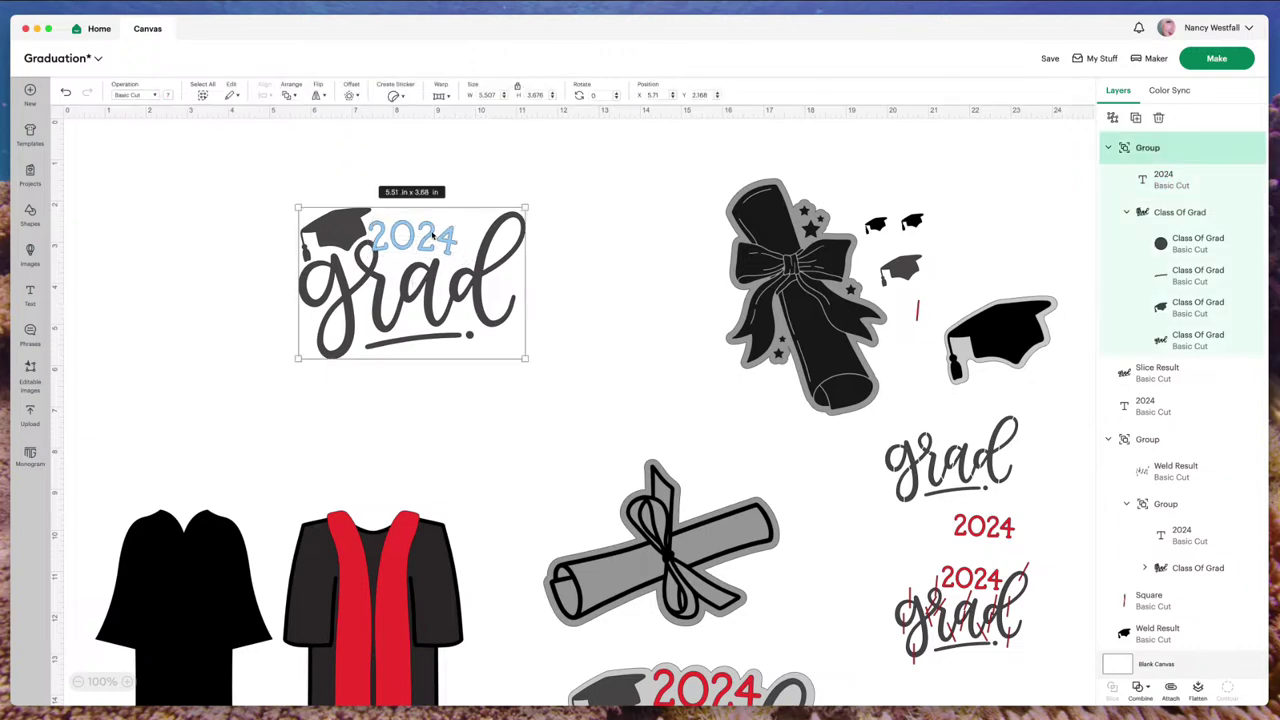
pyautogui.click(1166, 178)
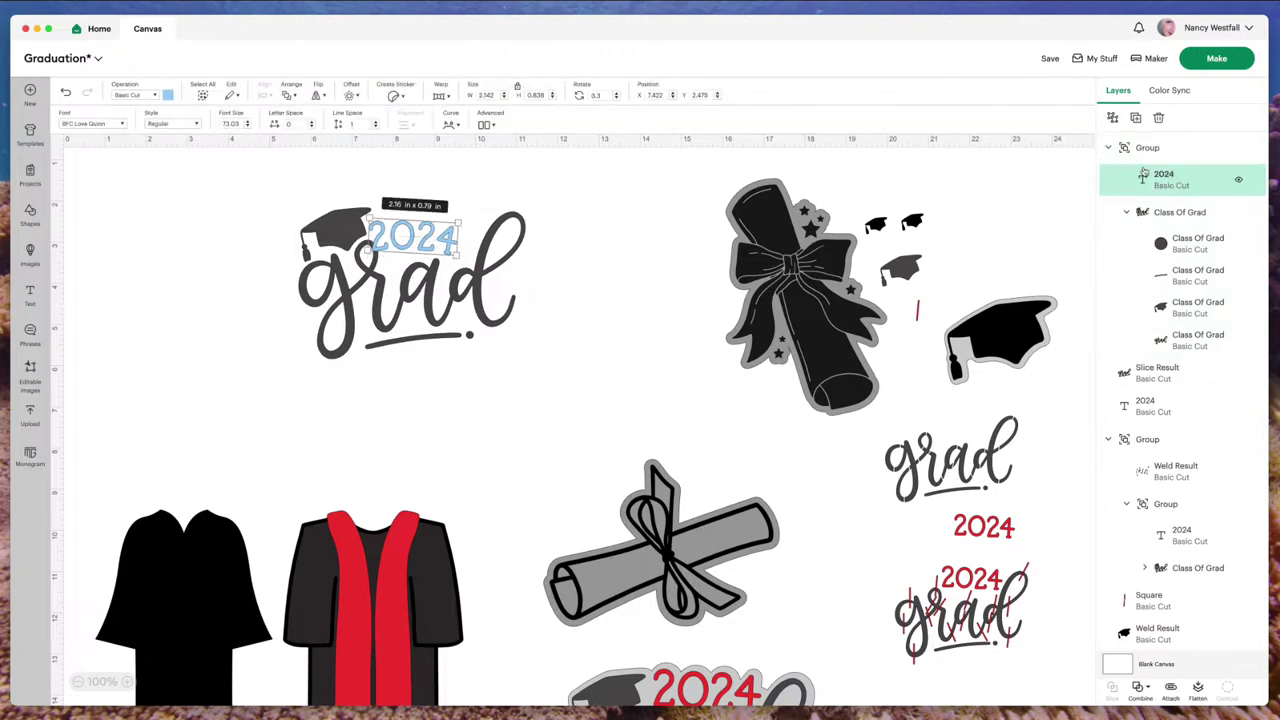
pyautogui.moveTo(414, 240); pyautogui.dragTo(431, 230)
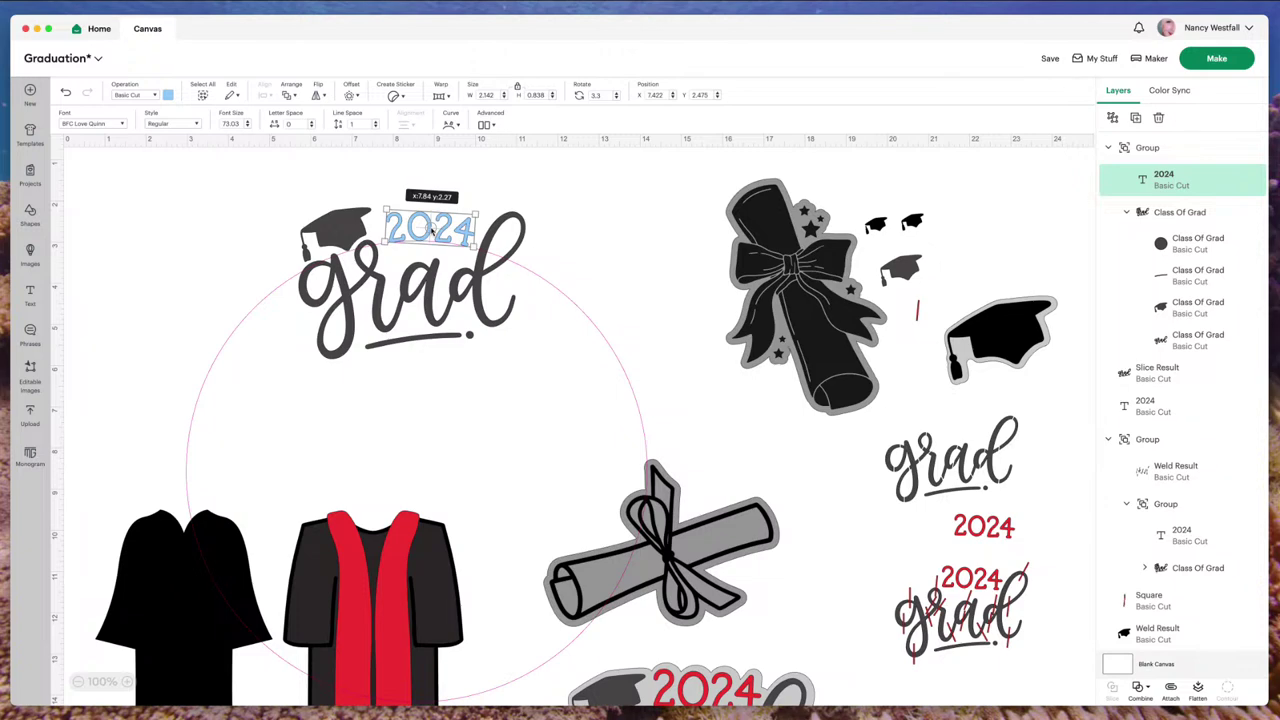
pyautogui.moveTo(432, 230); pyautogui.dragTo(432, 230)
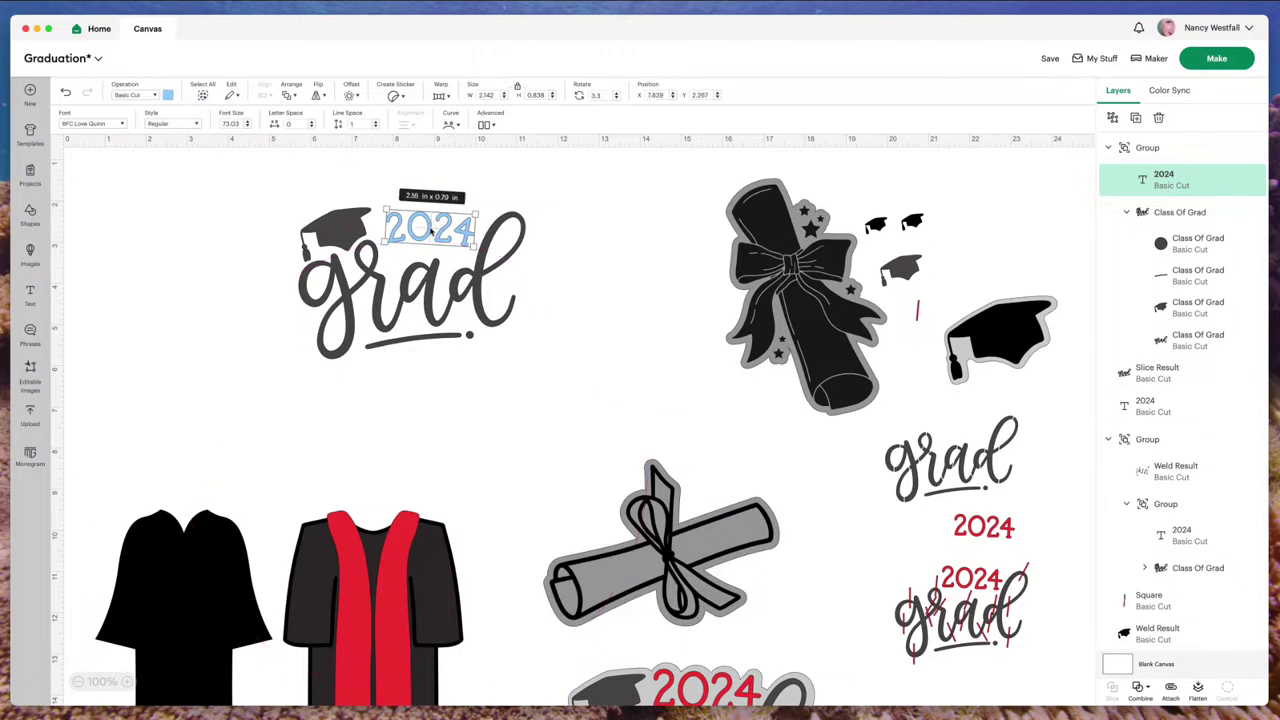
pyautogui.click(456, 125)
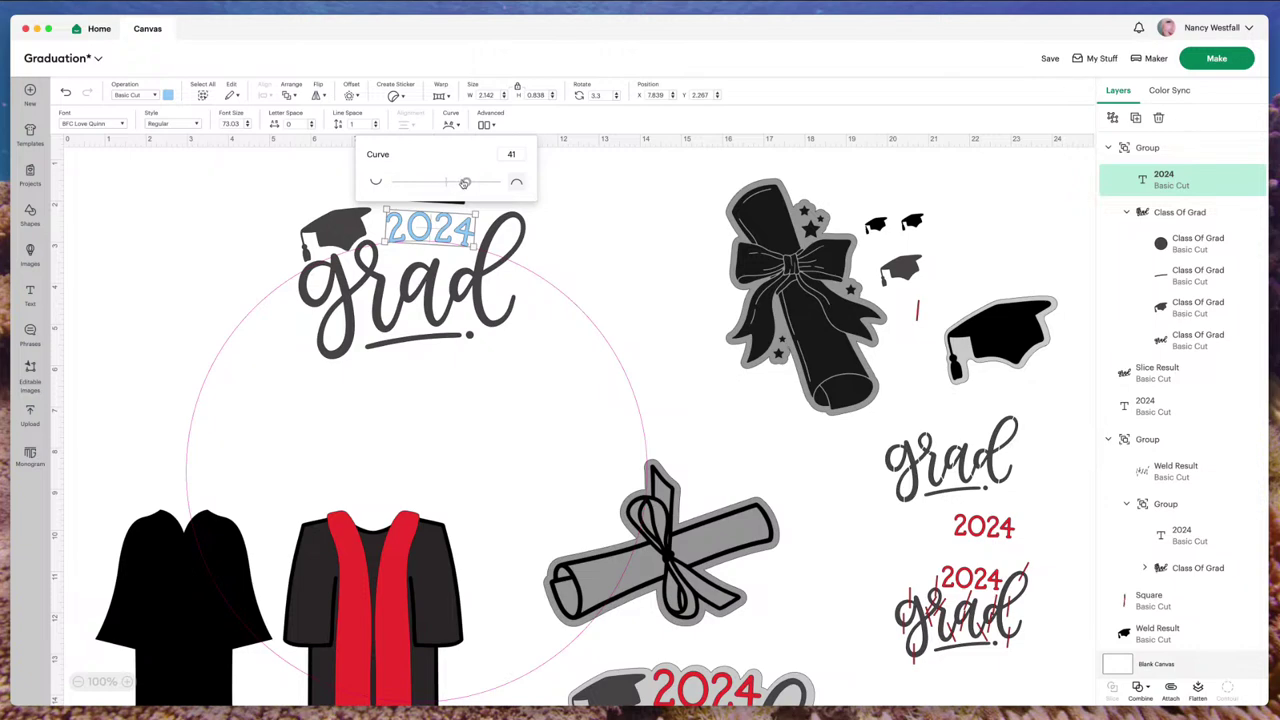
pyautogui.click(600, 243)
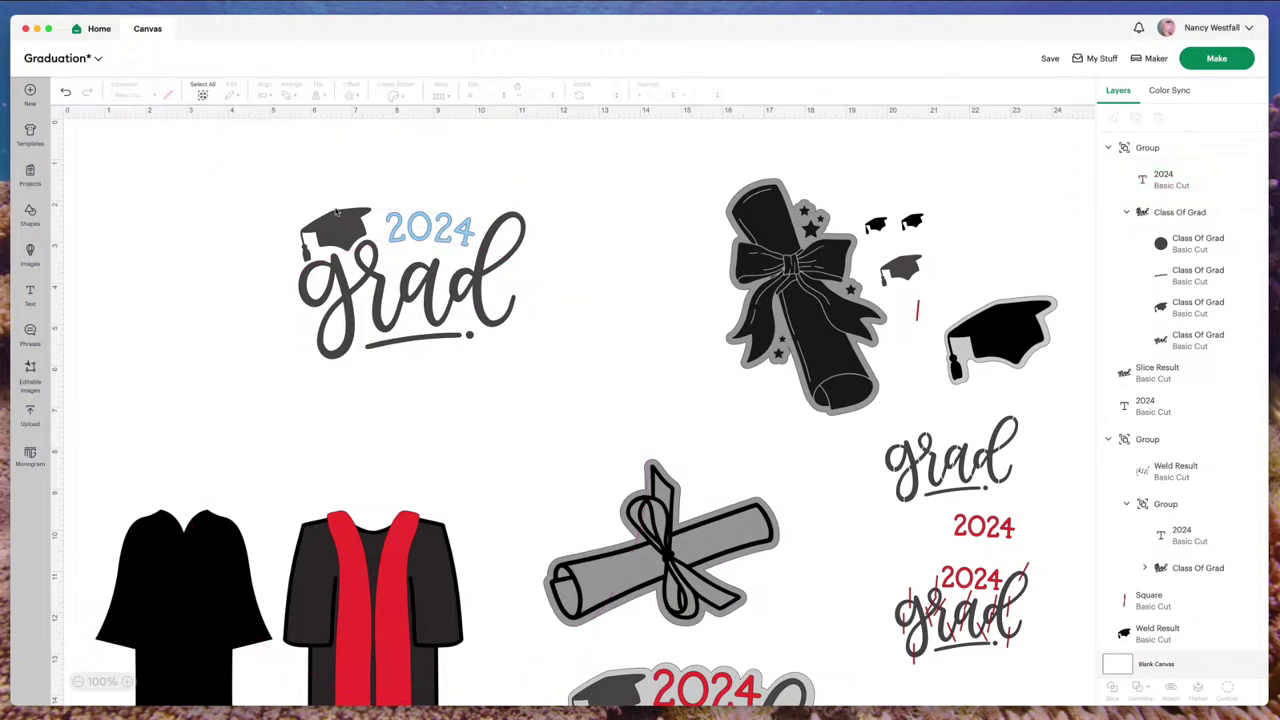
# Step: Move both gowns up closer to the added grad design, placing the black gown at about X 0.61, Y 7.06
pyautogui.click(346, 238)
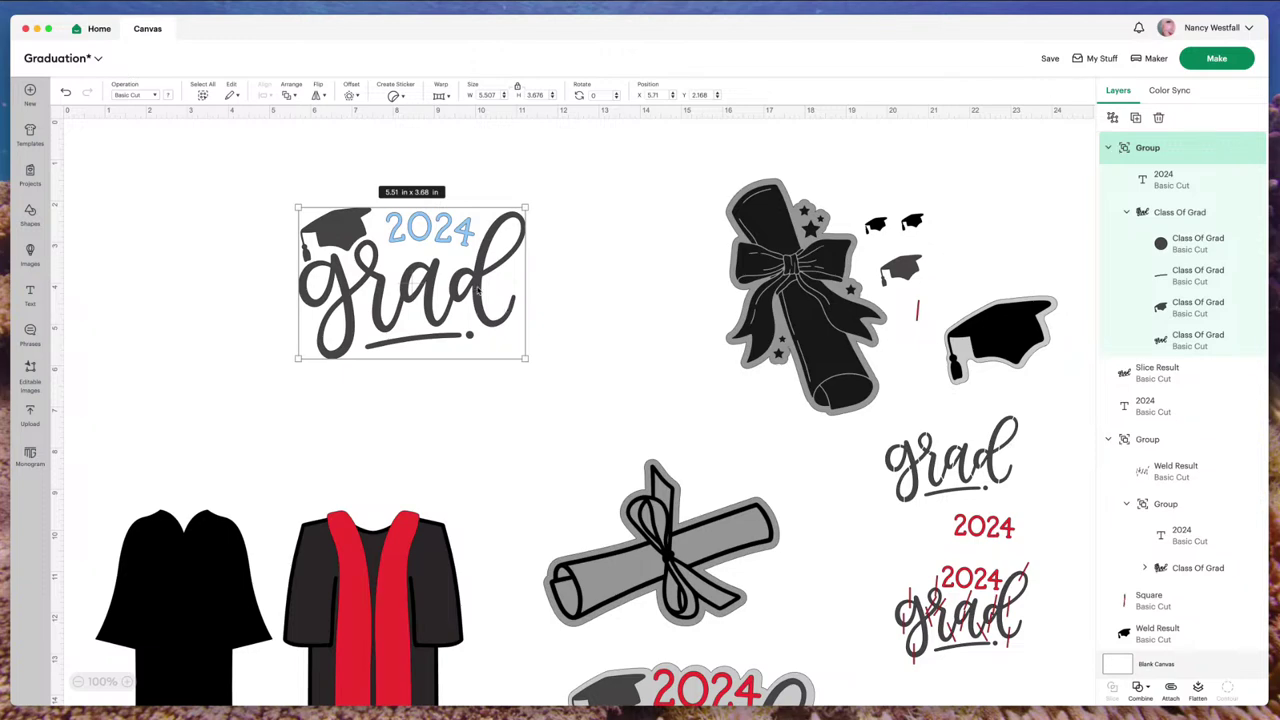
pyautogui.scroll(-2, 284, 521)
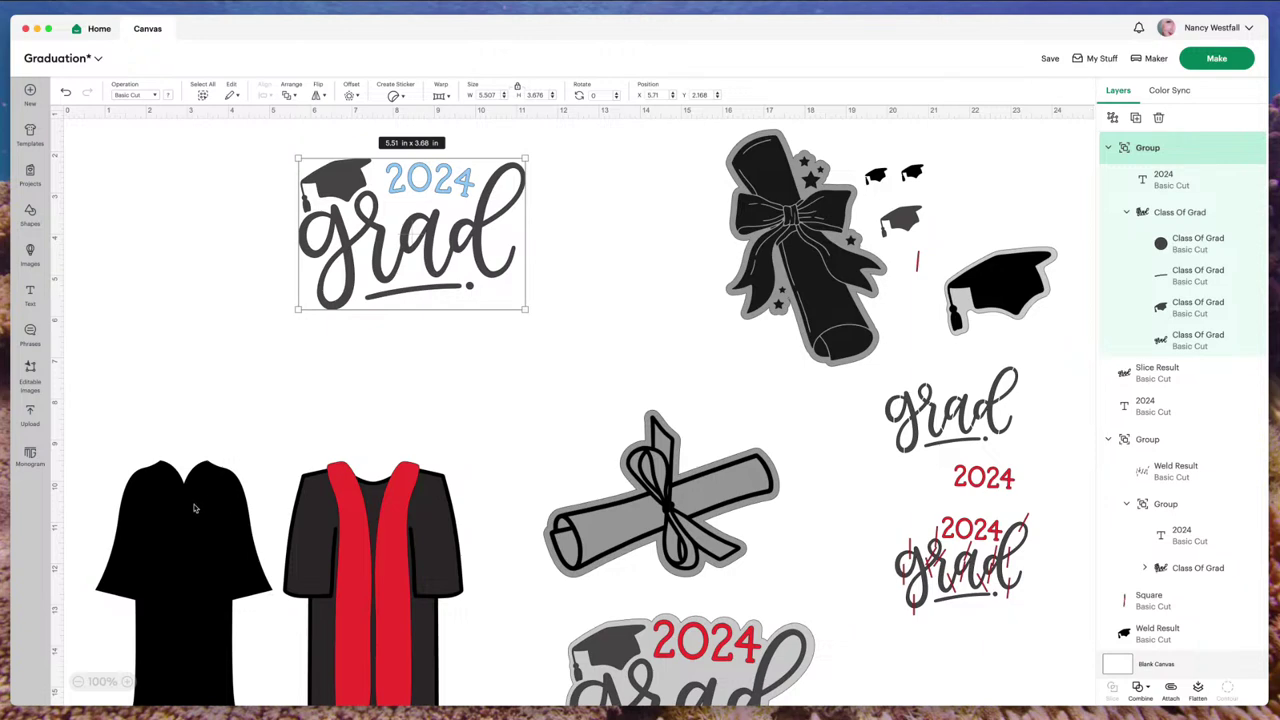
pyautogui.moveTo(199, 528); pyautogui.dragTo(194, 409)
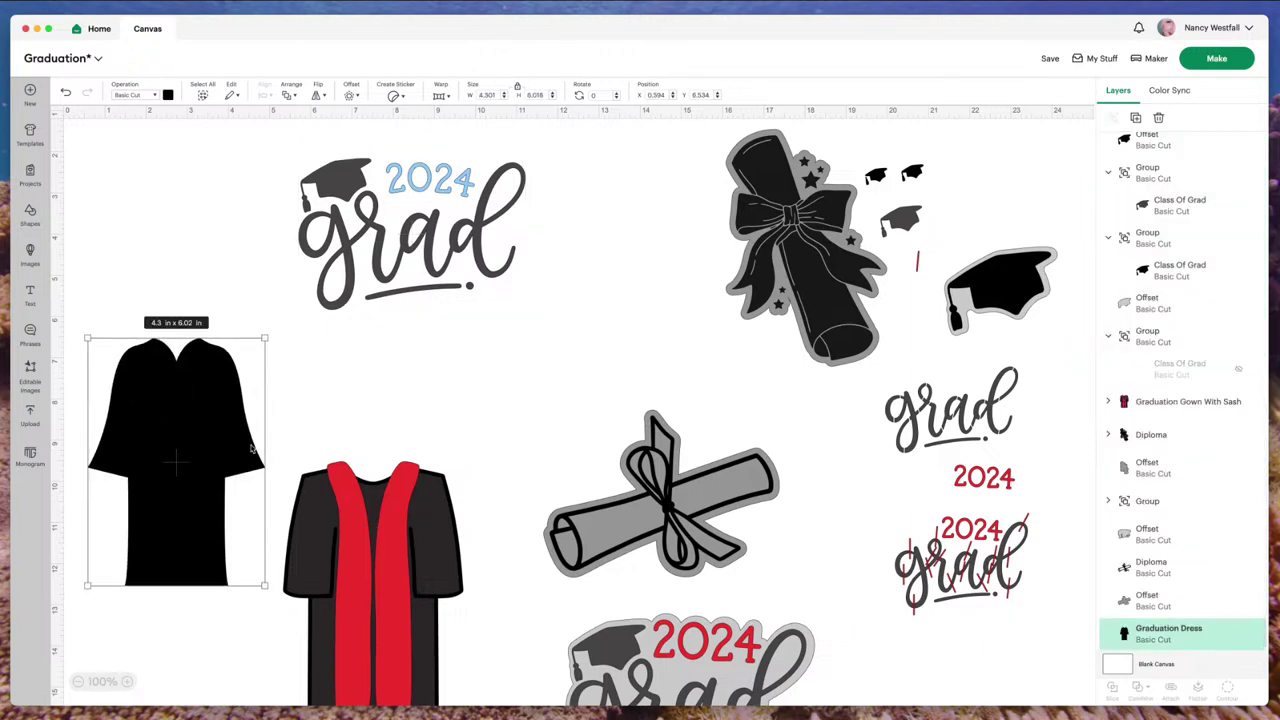
pyautogui.moveTo(389, 548); pyautogui.dragTo(384, 434)
pyautogui.moveTo(217, 375); pyautogui.dragTo(211, 411)
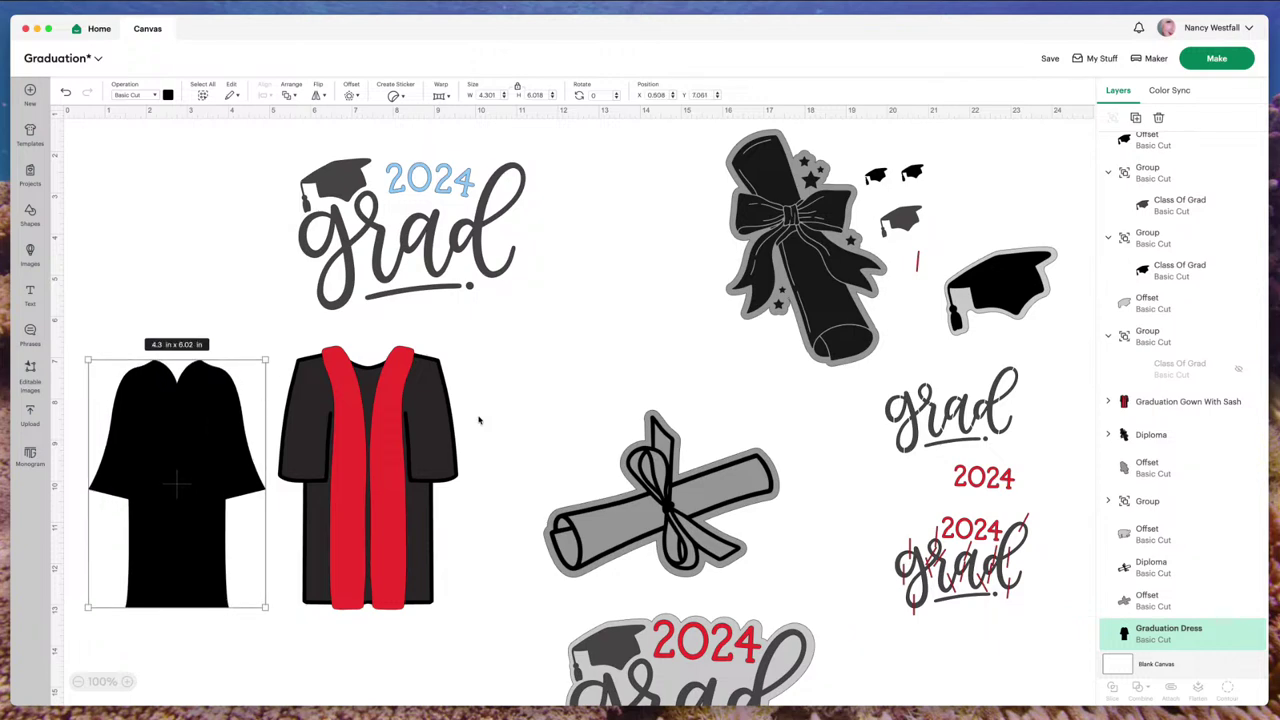
pyautogui.scroll(1, 479, 420)
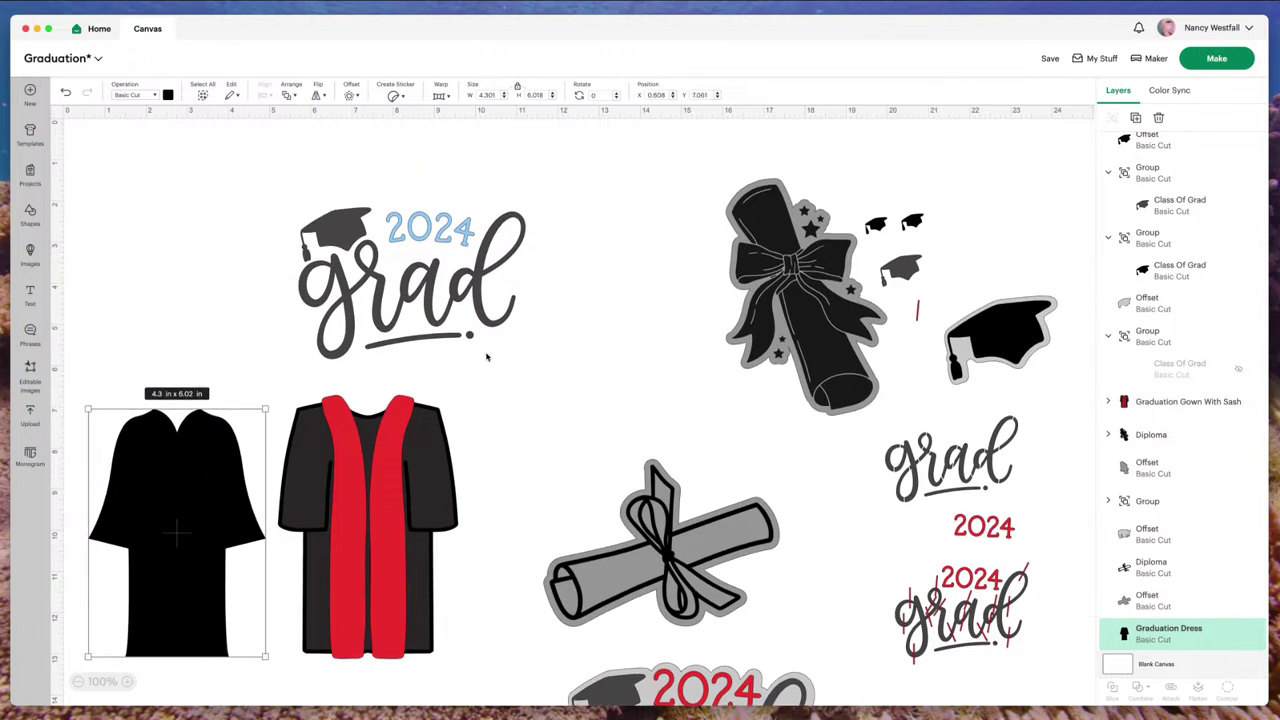
# Step: Collapse the added grad design's group in the layer list and hide it from the canvas
pyautogui.click(468, 236)
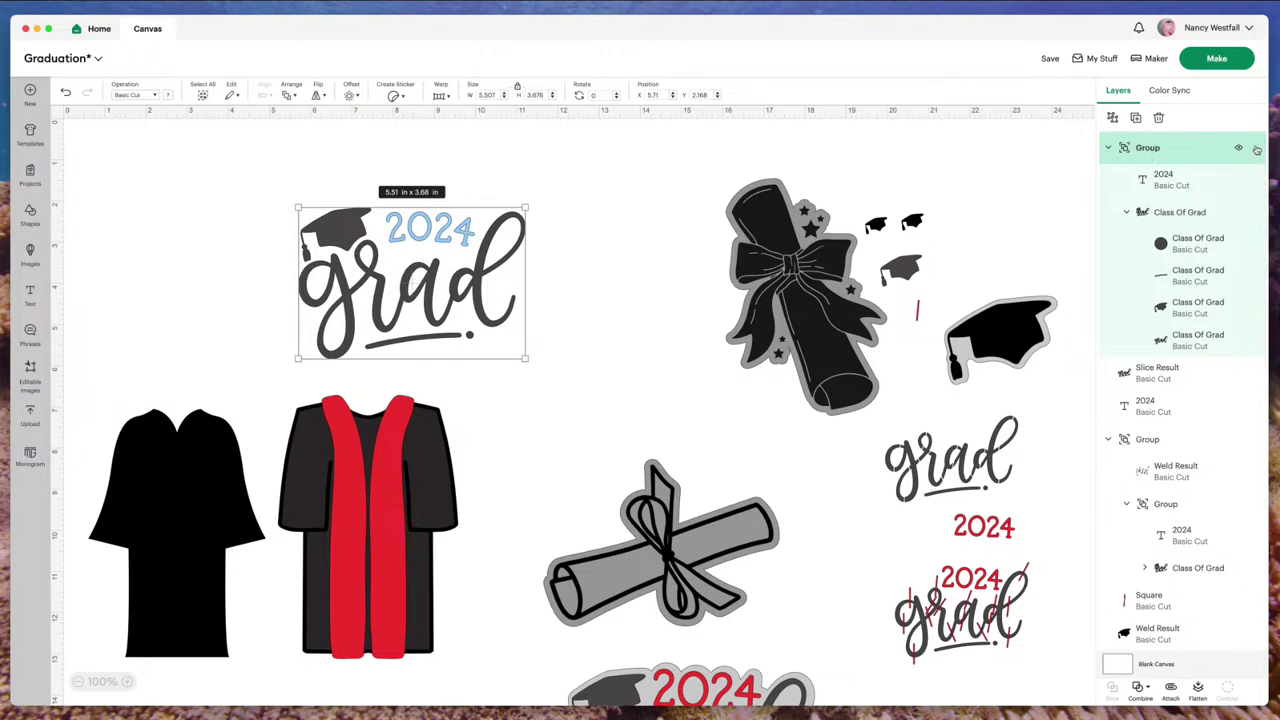
pyautogui.click(1108, 148)
pyautogui.click(1240, 147)
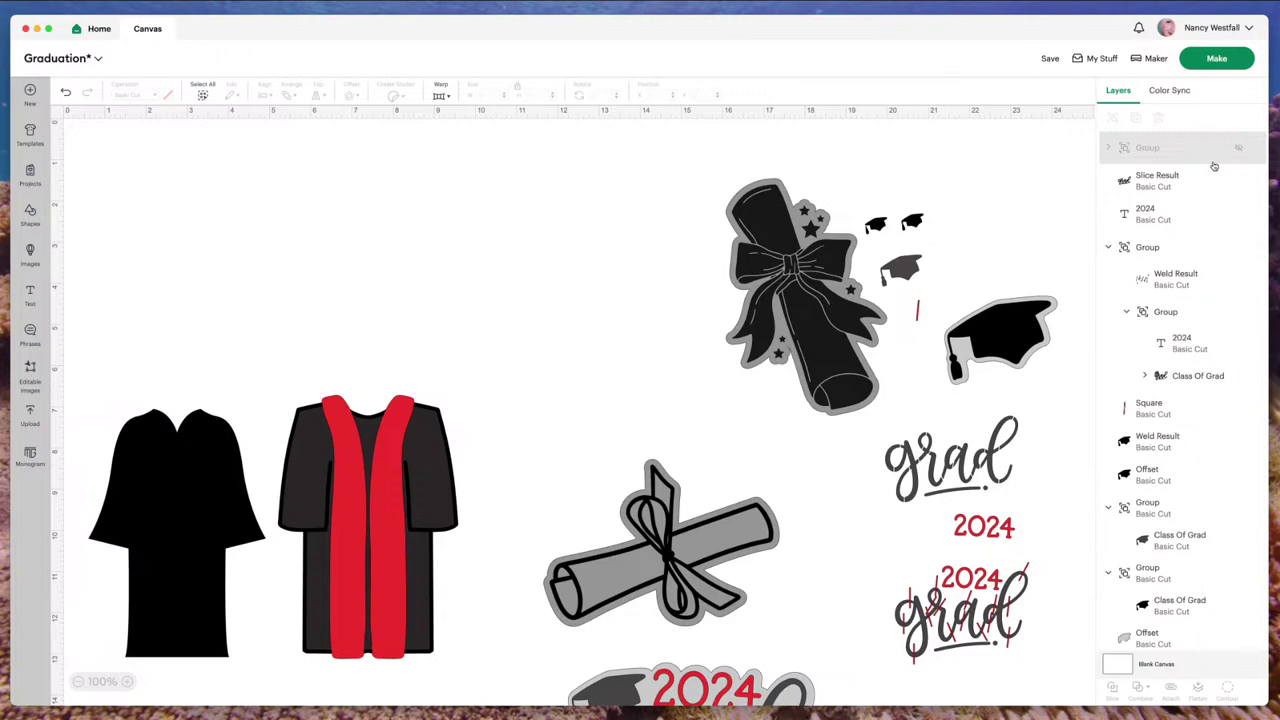
# Step: Move the red 2024 grad design with gray backing to about X 2.16, Y 2.22 and shift both gowns down below it
pyautogui.scroll(-3, 668, 543)
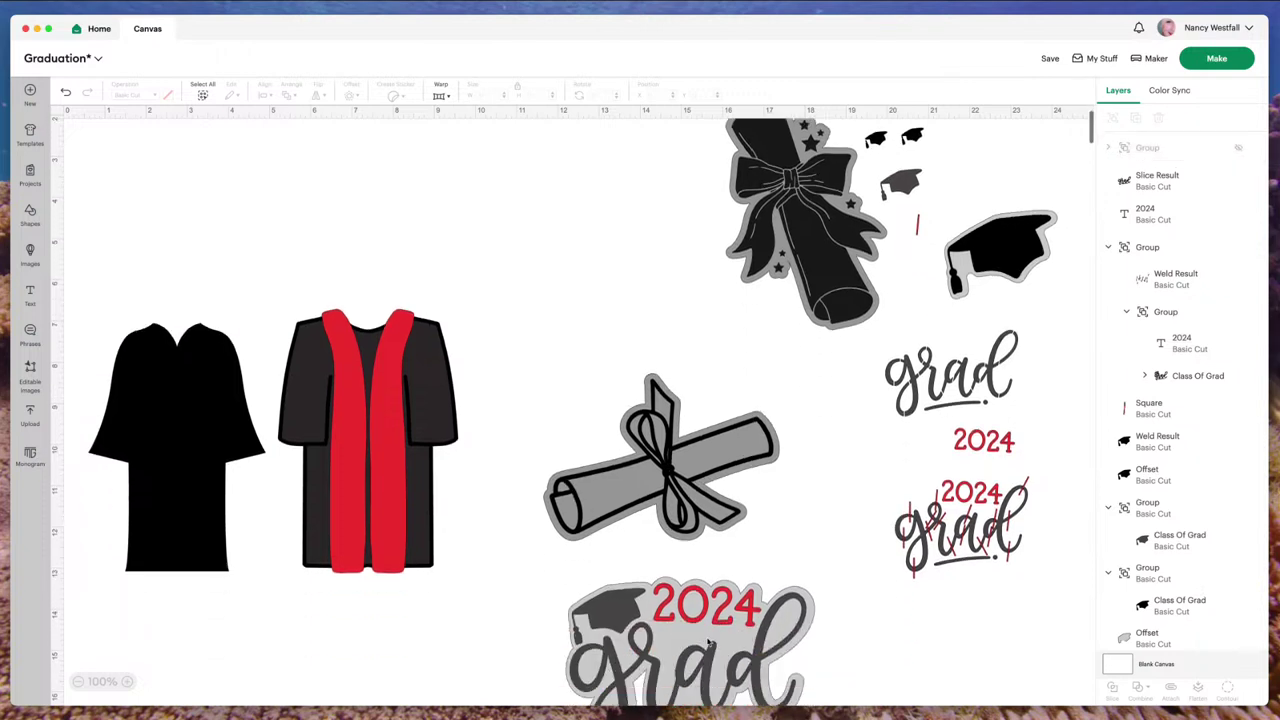
pyautogui.click(700, 662)
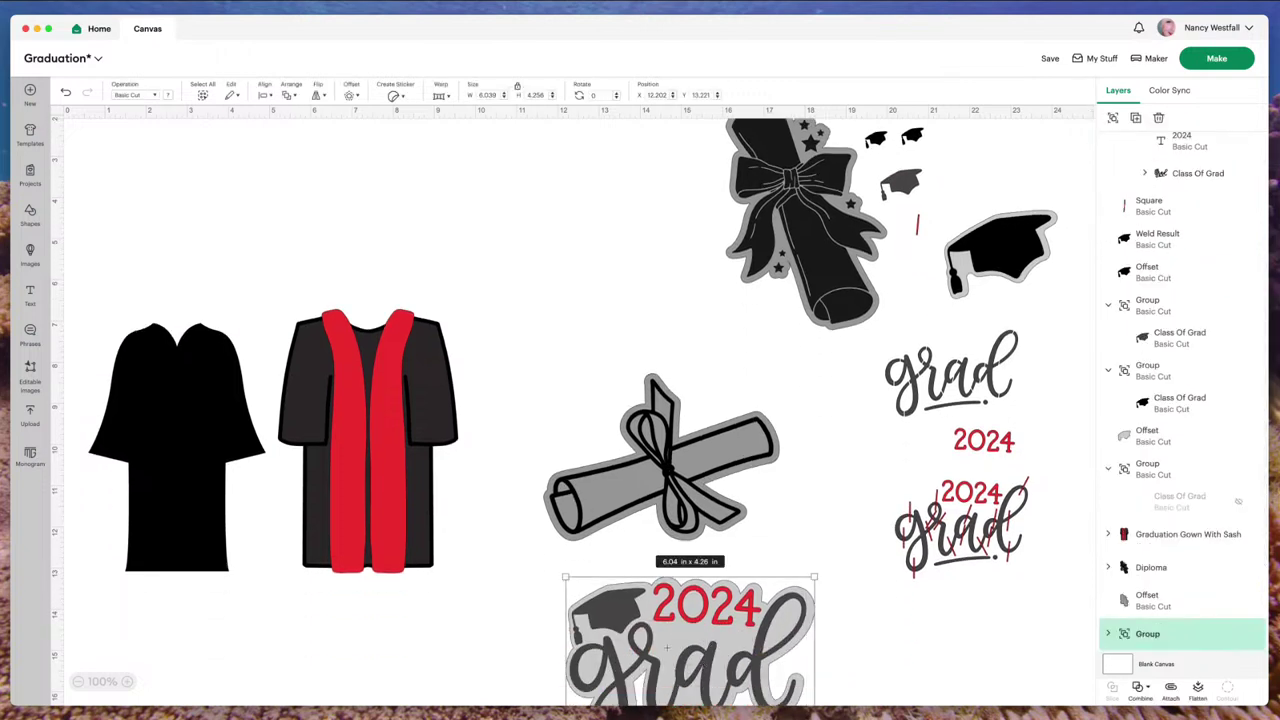
pyautogui.moveTo(697, 655); pyautogui.dragTo(285, 204)
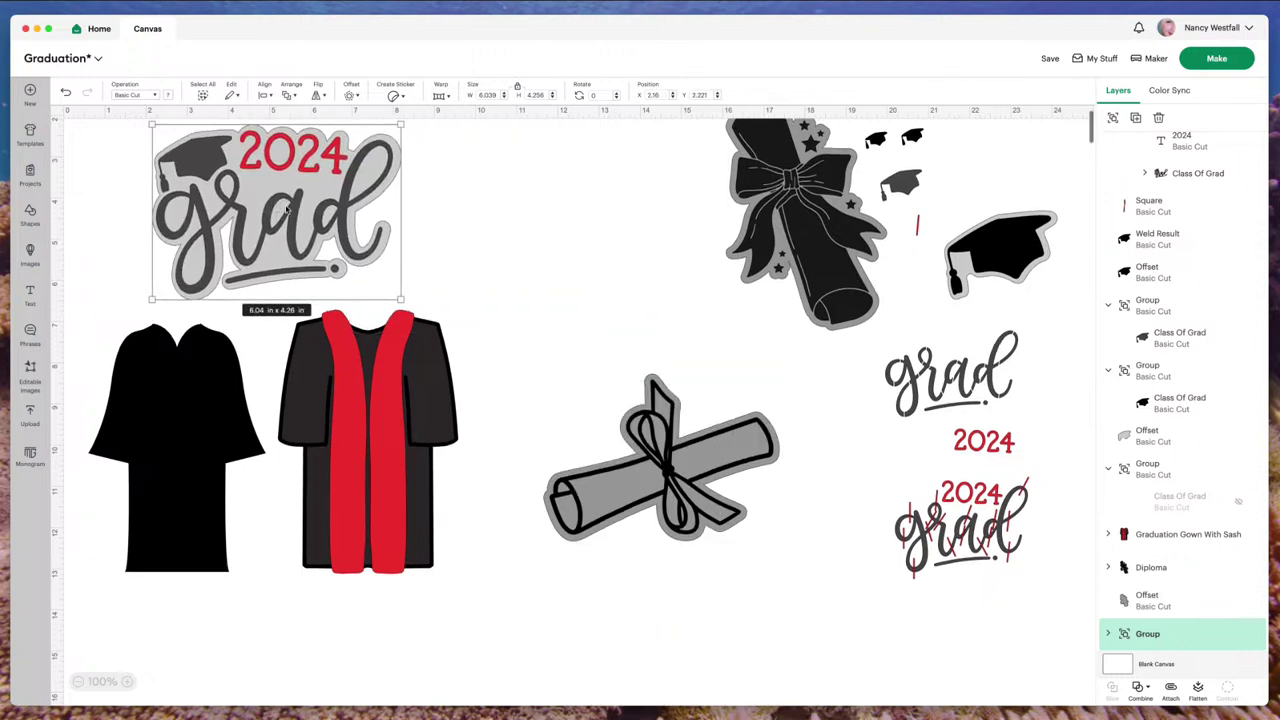
pyautogui.scroll(3, 287, 208)
pyautogui.moveTo(194, 443); pyautogui.dragTo(198, 513)
pyautogui.moveTo(416, 465); pyautogui.dragTo(424, 534)
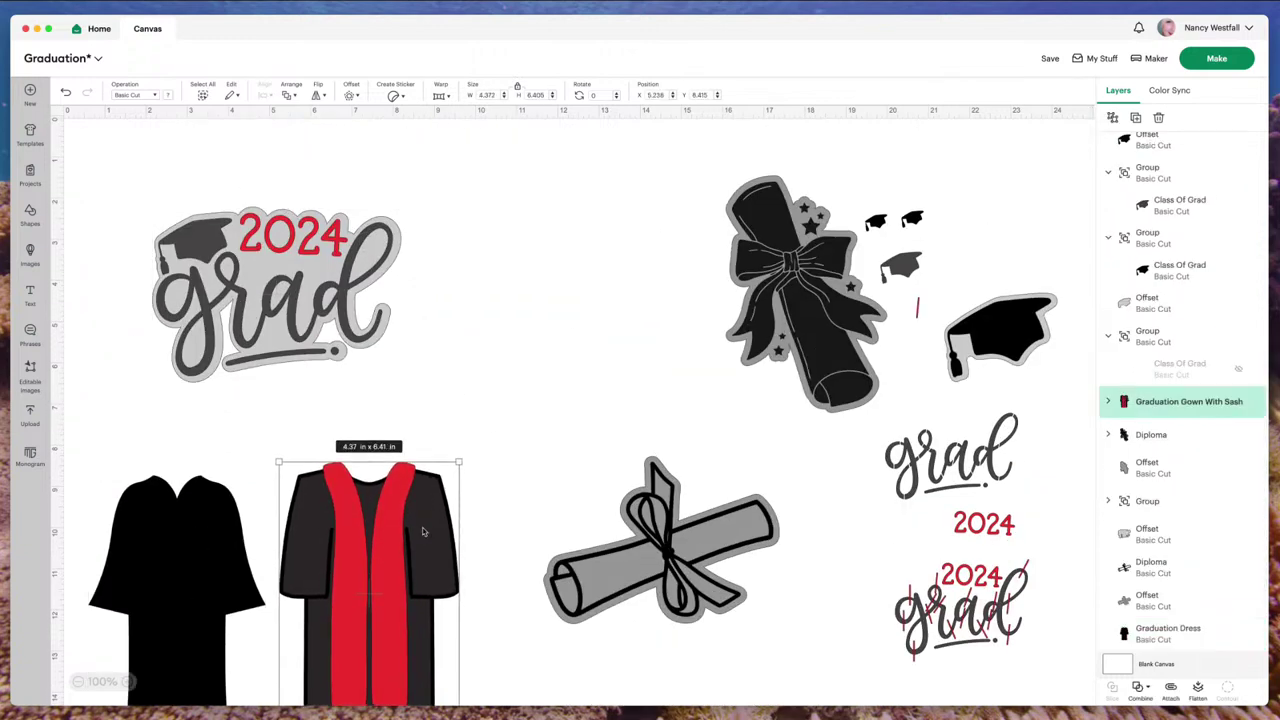
# Step: Separate the red 2024 grad artwork from its gray offset, place it at about X 9.03, Y 2.33, and delete that offset
pyautogui.click(207, 248)
pyautogui.moveTo(207, 248); pyautogui.dragTo(487, 248)
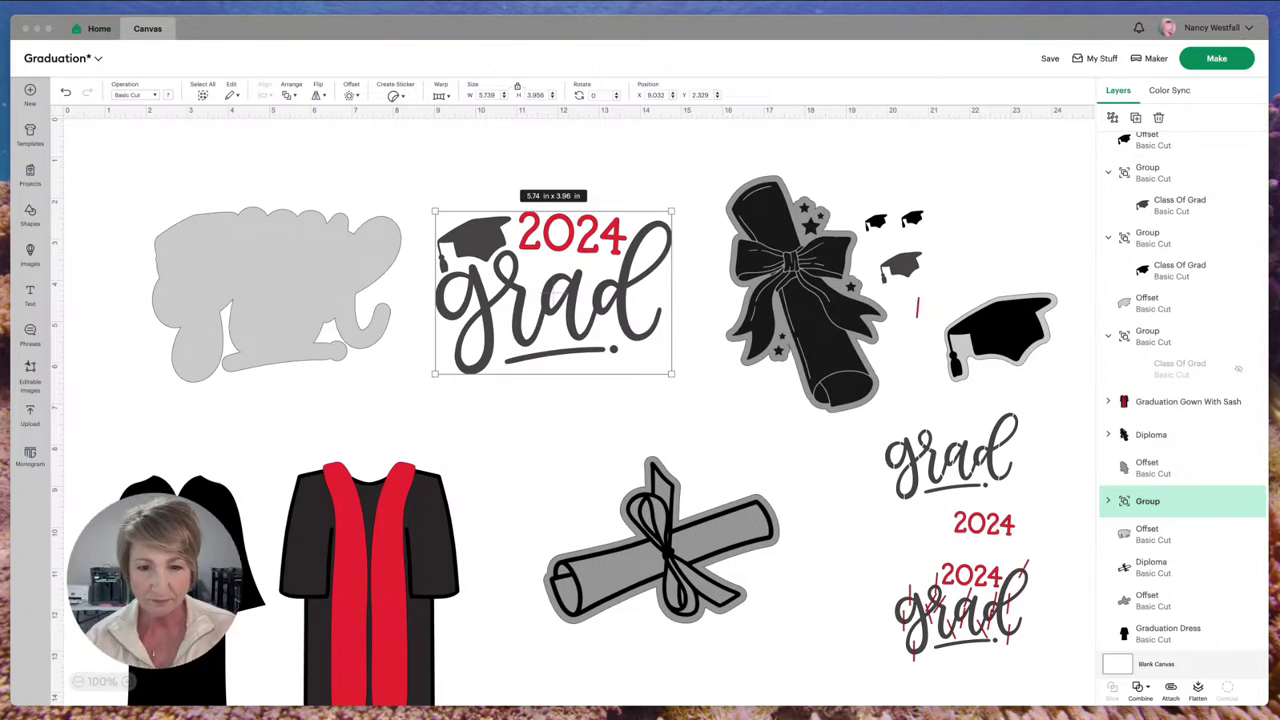
pyautogui.moveTo(321, 269); pyautogui.dragTo(266, 238)
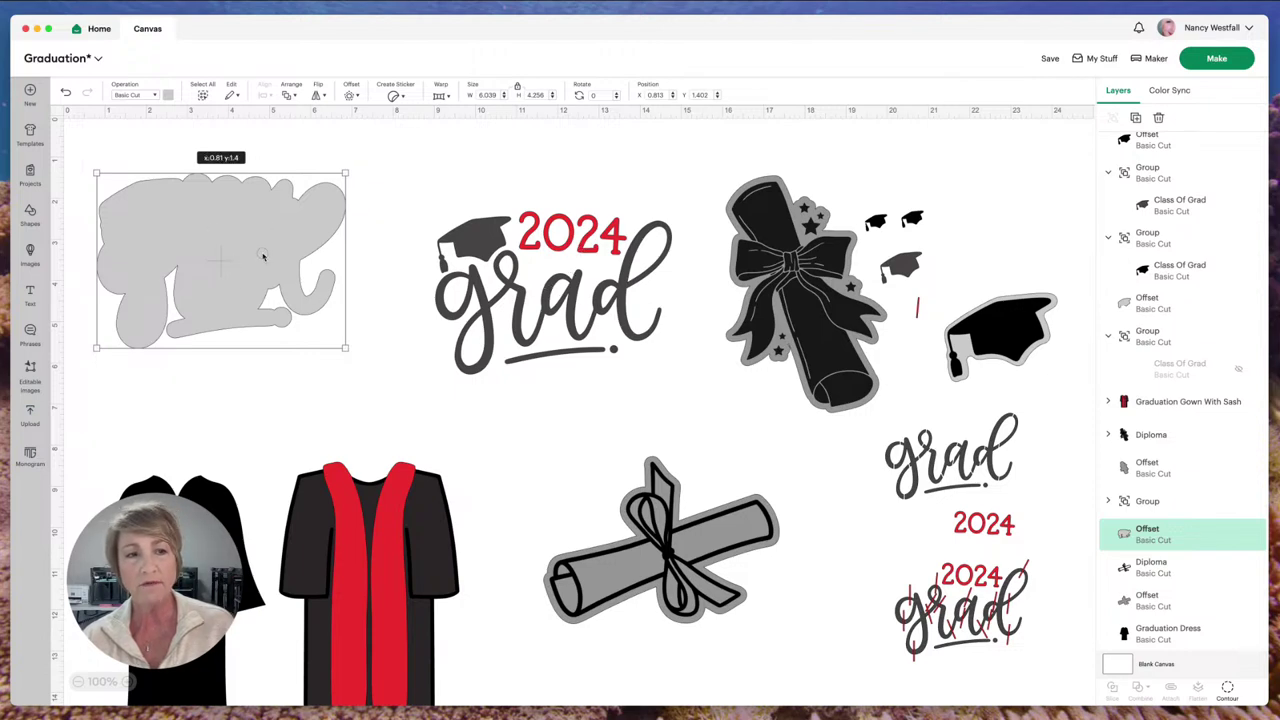
pyautogui.press('Delete')
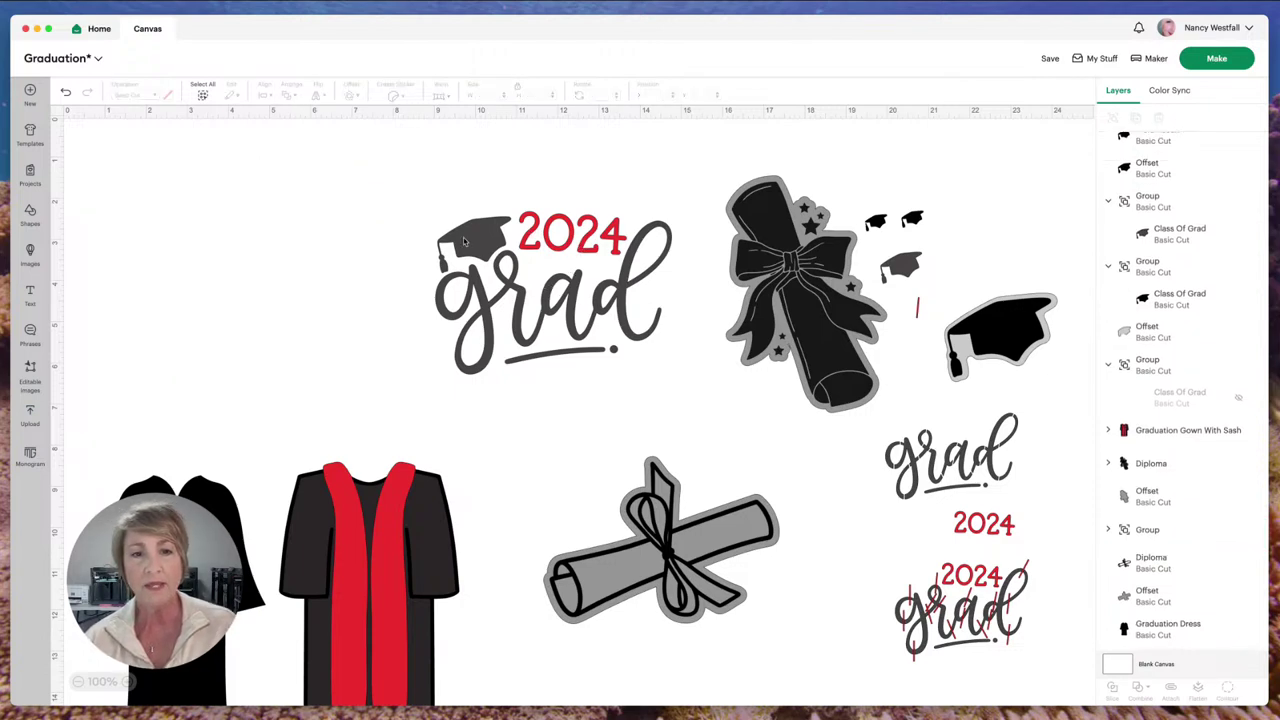
# Step: Move the ungrouped-from-offset 2024 grad artwork with the cap to about X 3.28, Y 1.65
pyautogui.moveTo(476, 247); pyautogui.dragTo(225, 218)
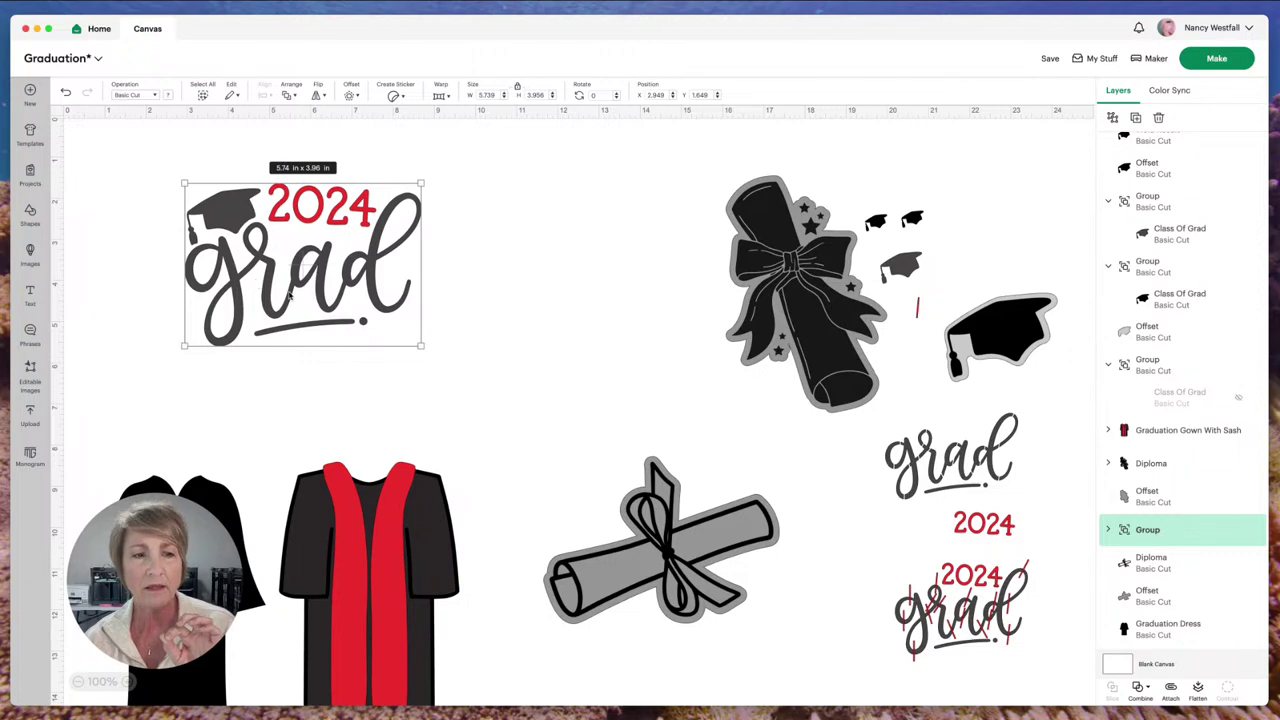
pyautogui.moveTo(273, 206); pyautogui.dragTo(292, 204)
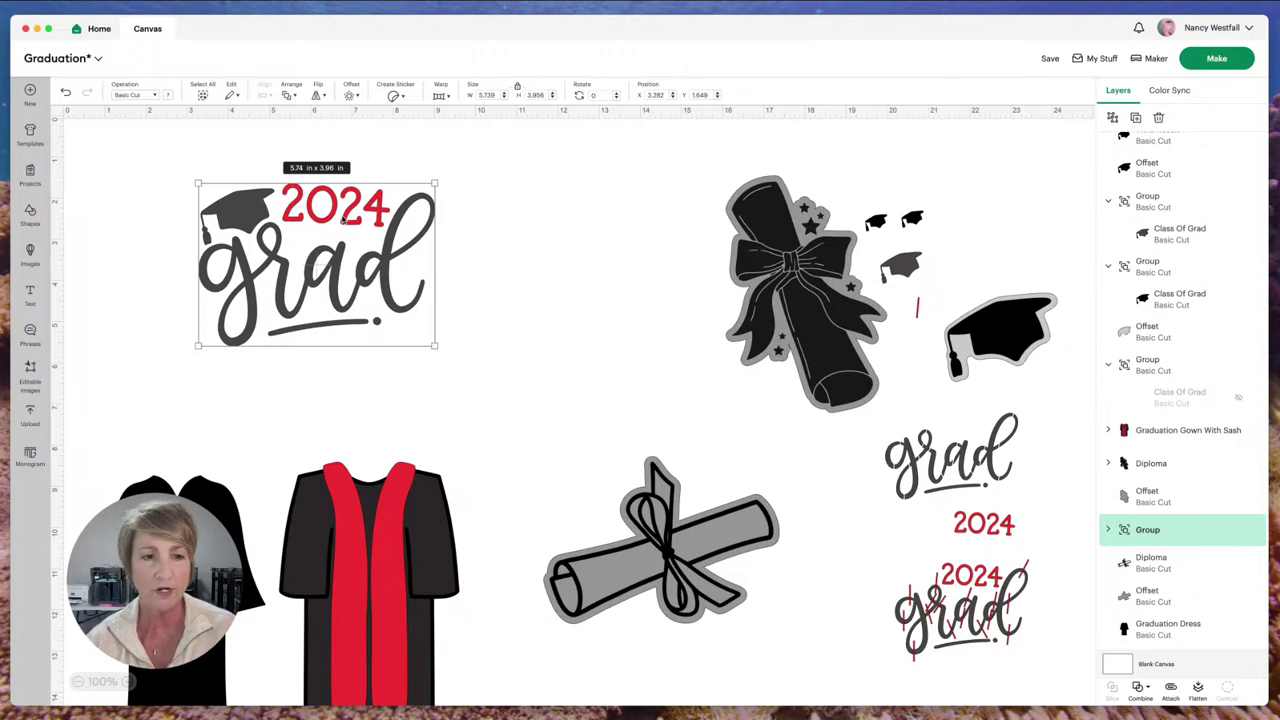
pyautogui.click(464, 240)
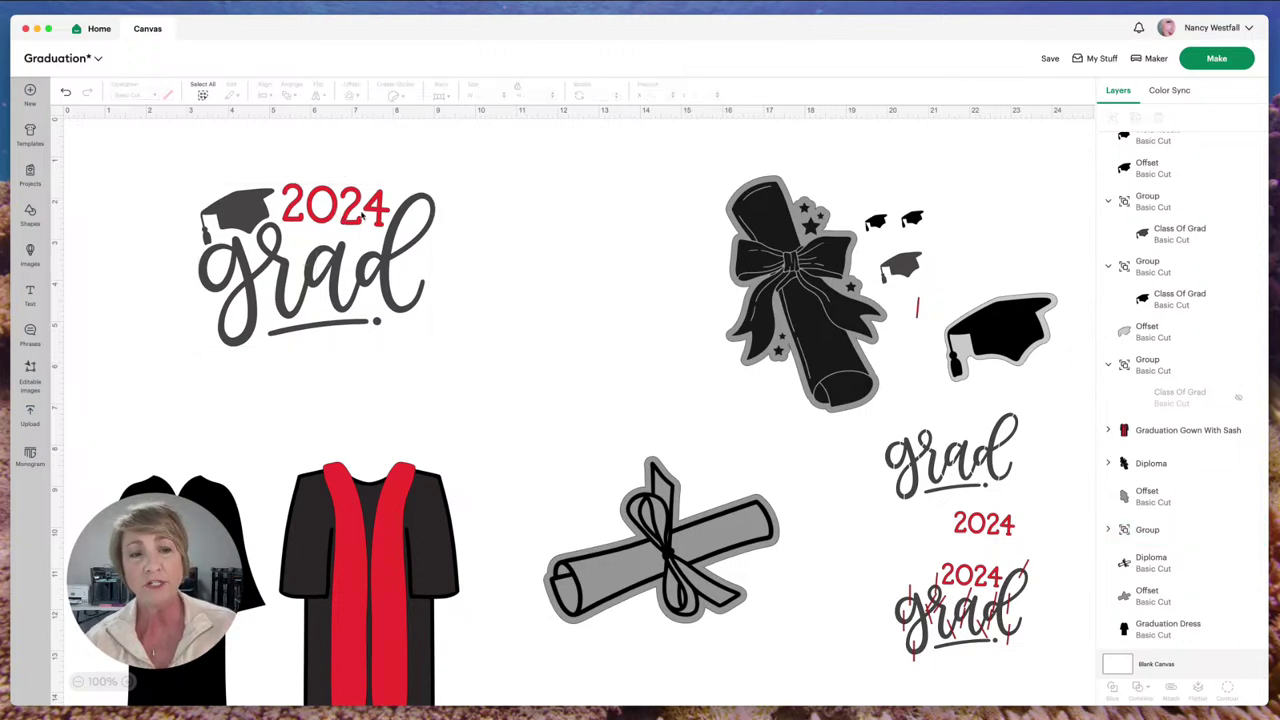
pyautogui.click(350, 216)
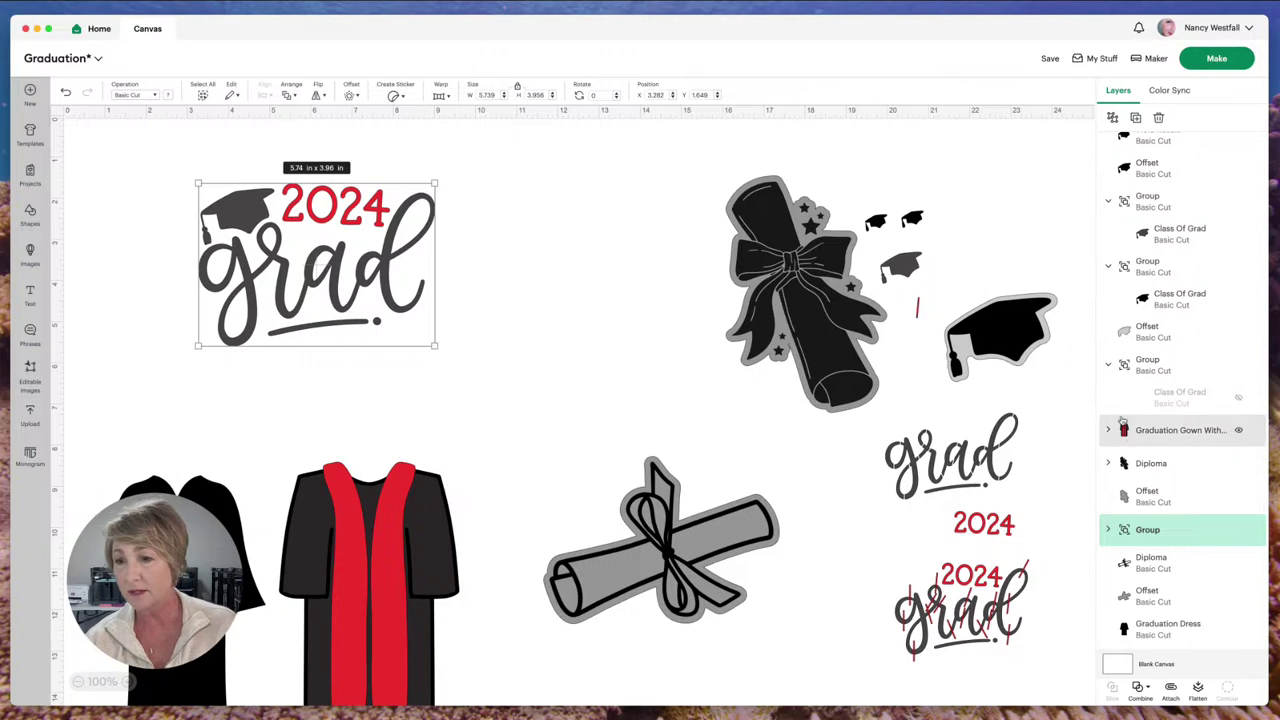
# Step: Reduce the 2024 text inside the capped grad group to font size 85, then to 80
pyautogui.click(1108, 531)
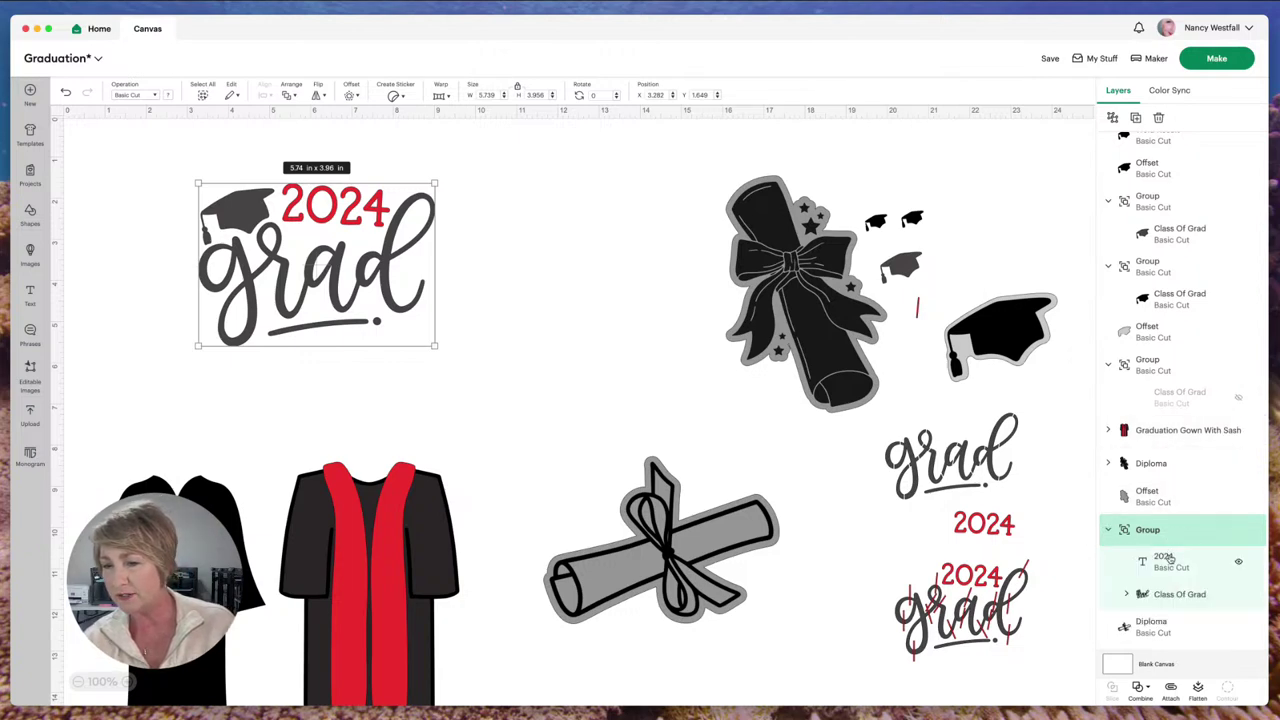
pyautogui.click(1164, 558)
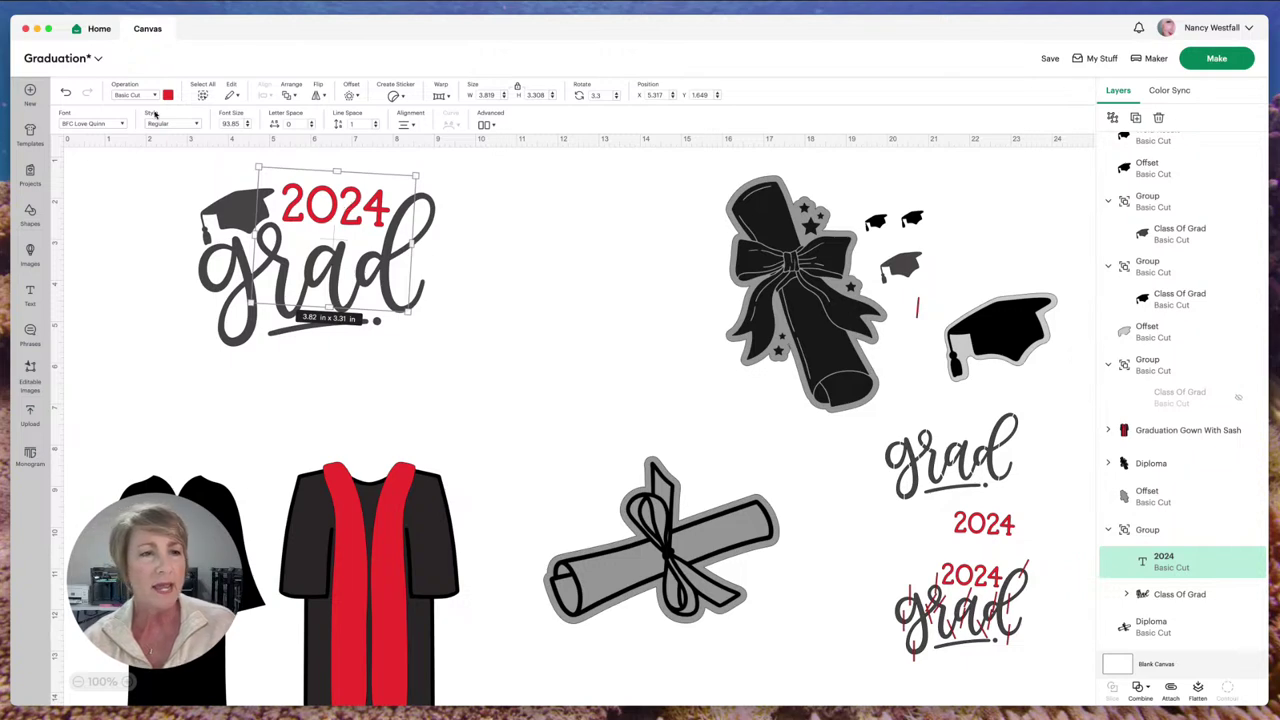
pyautogui.click(240, 122)
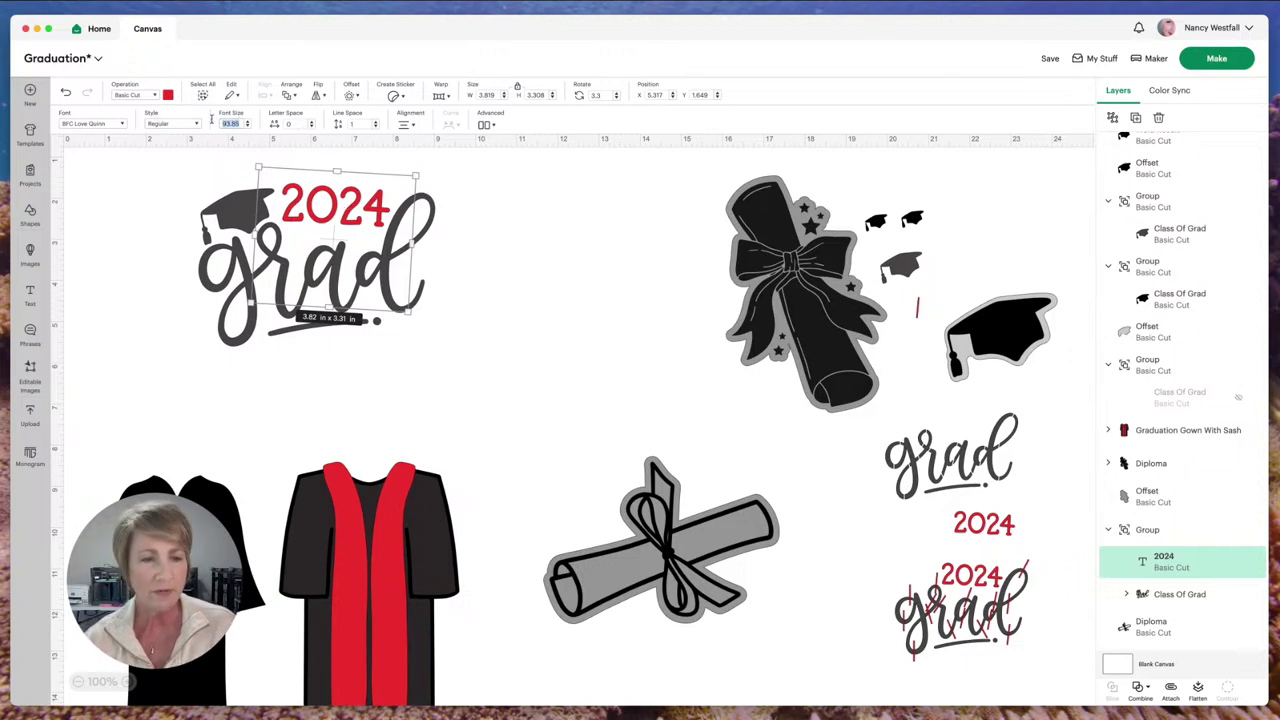
pyautogui.write('85')
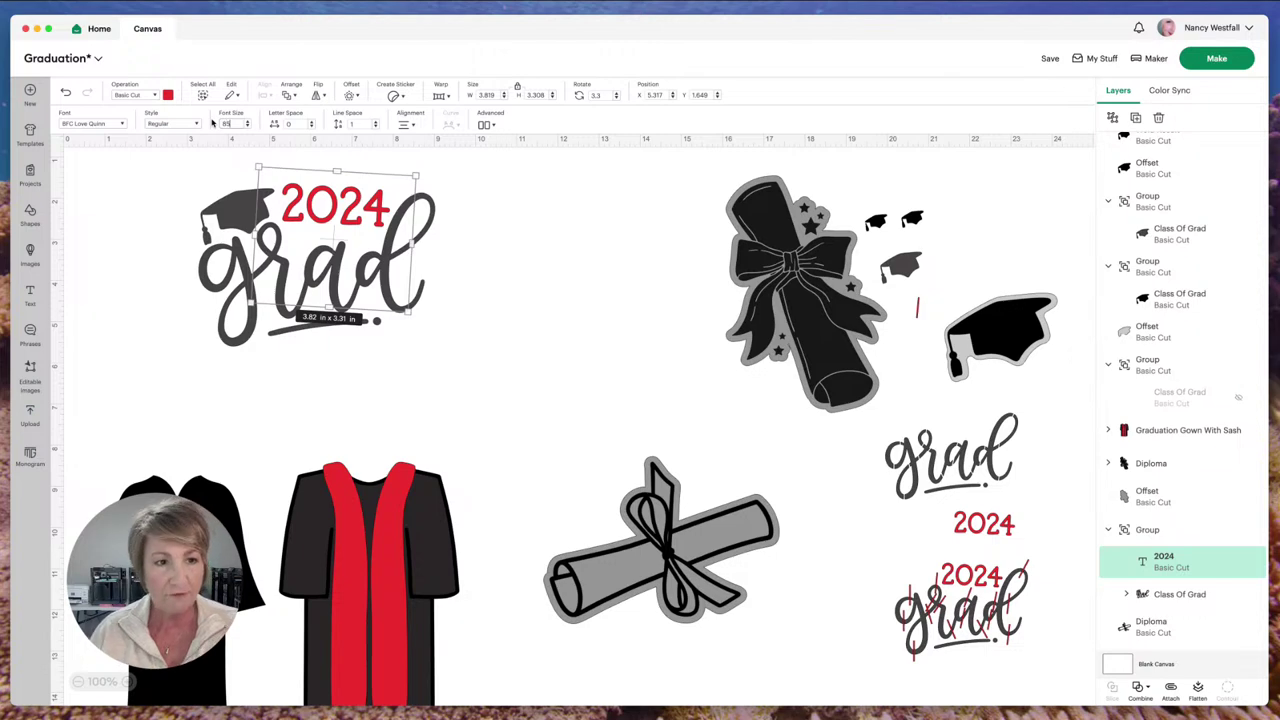
pyautogui.press('Return')
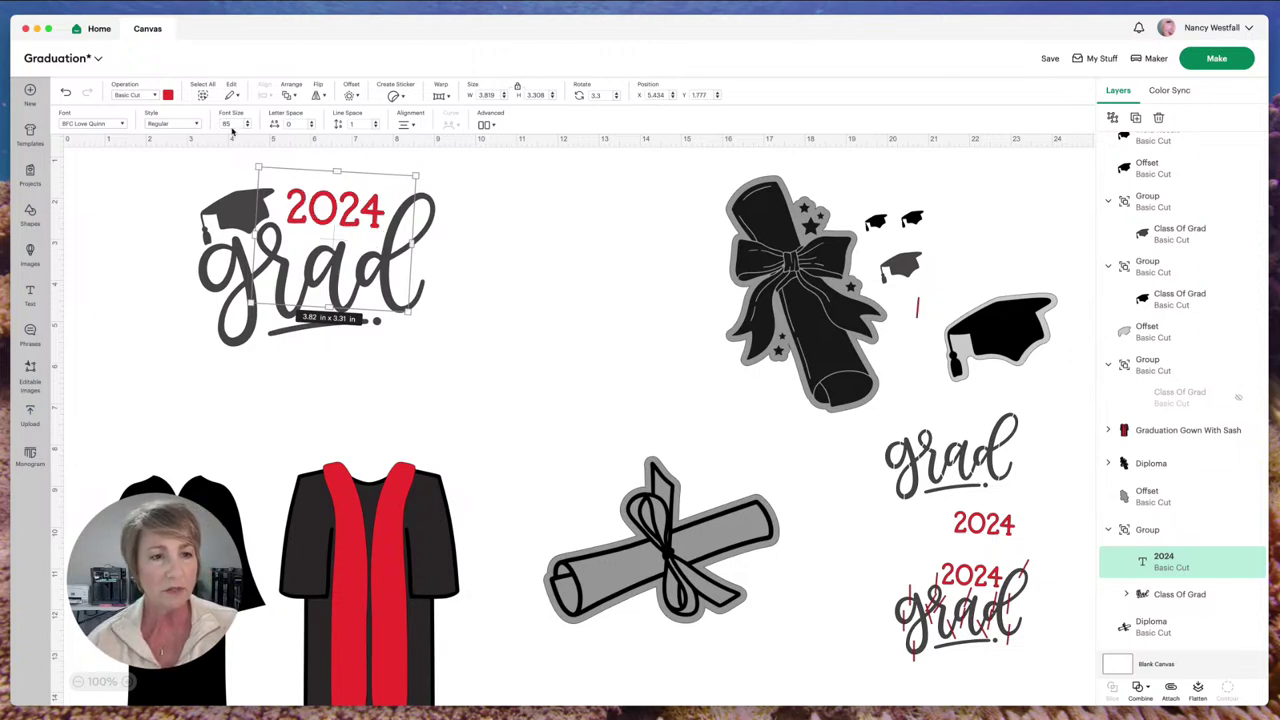
pyautogui.press('Return')
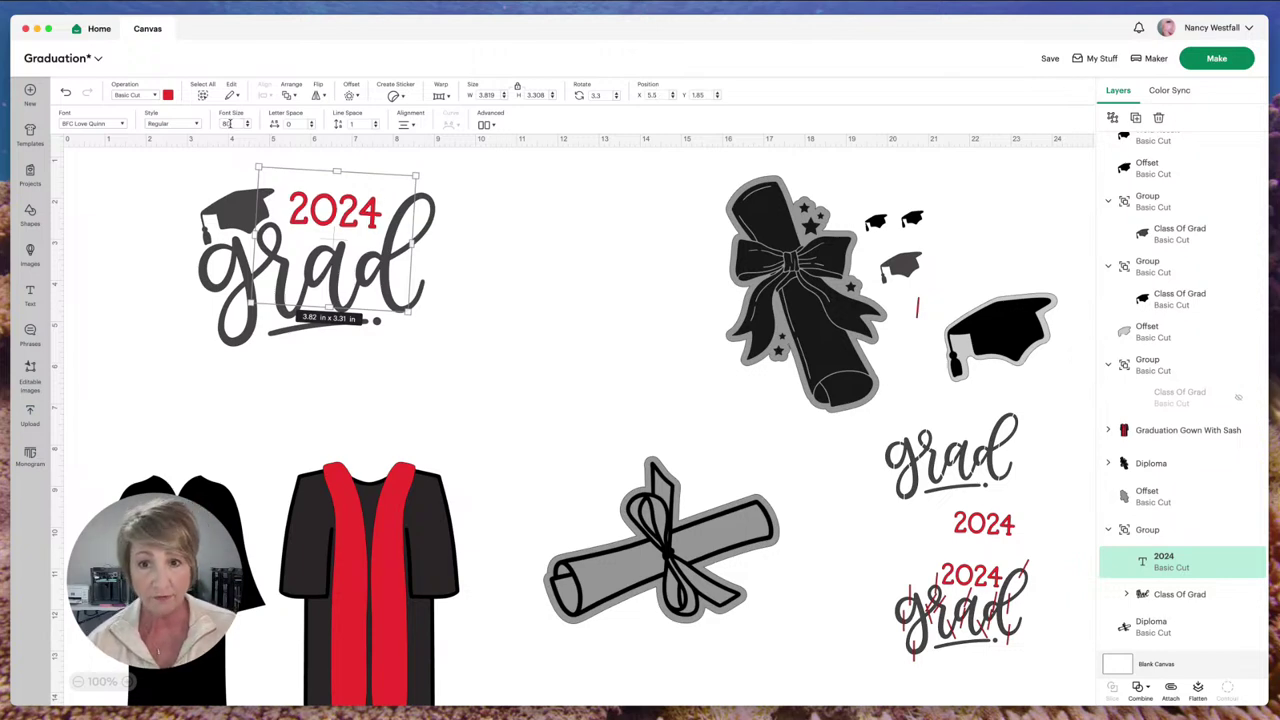
pyautogui.click(529, 246)
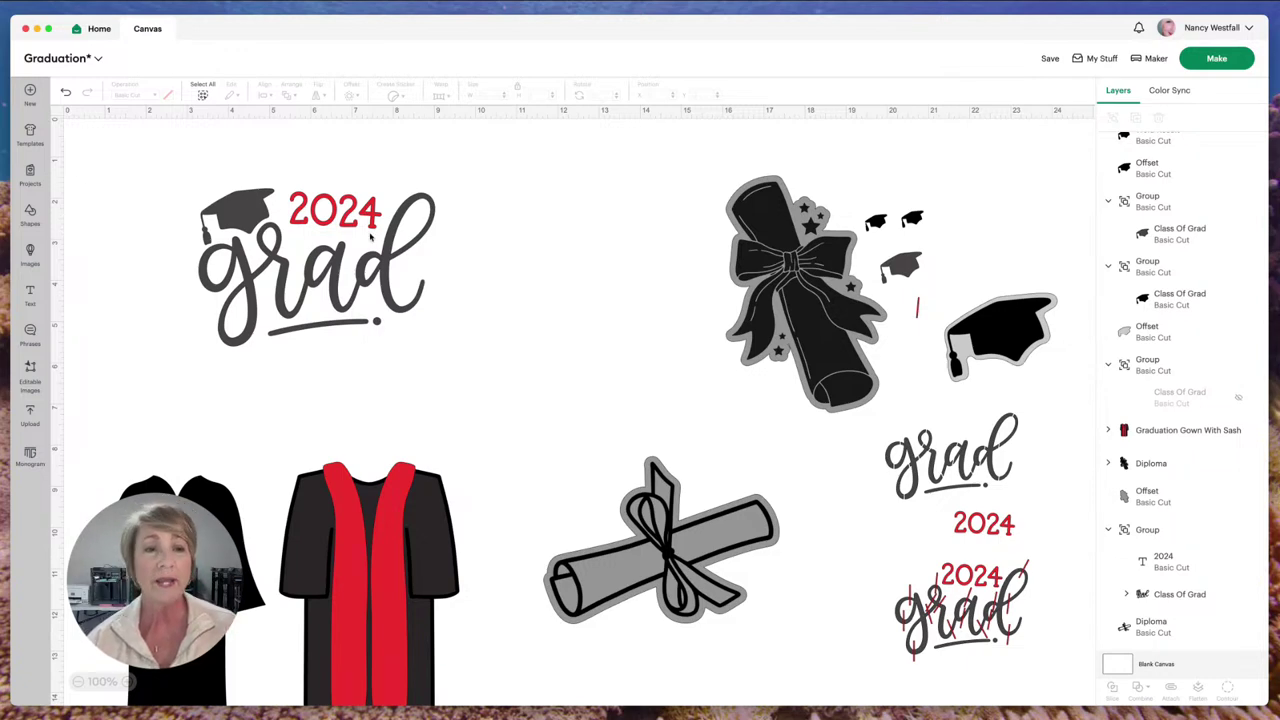
# Step: Scale the whole capped 2024 grad group down to about 3.5 in wide by 2.34 in high
pyautogui.click(386, 256)
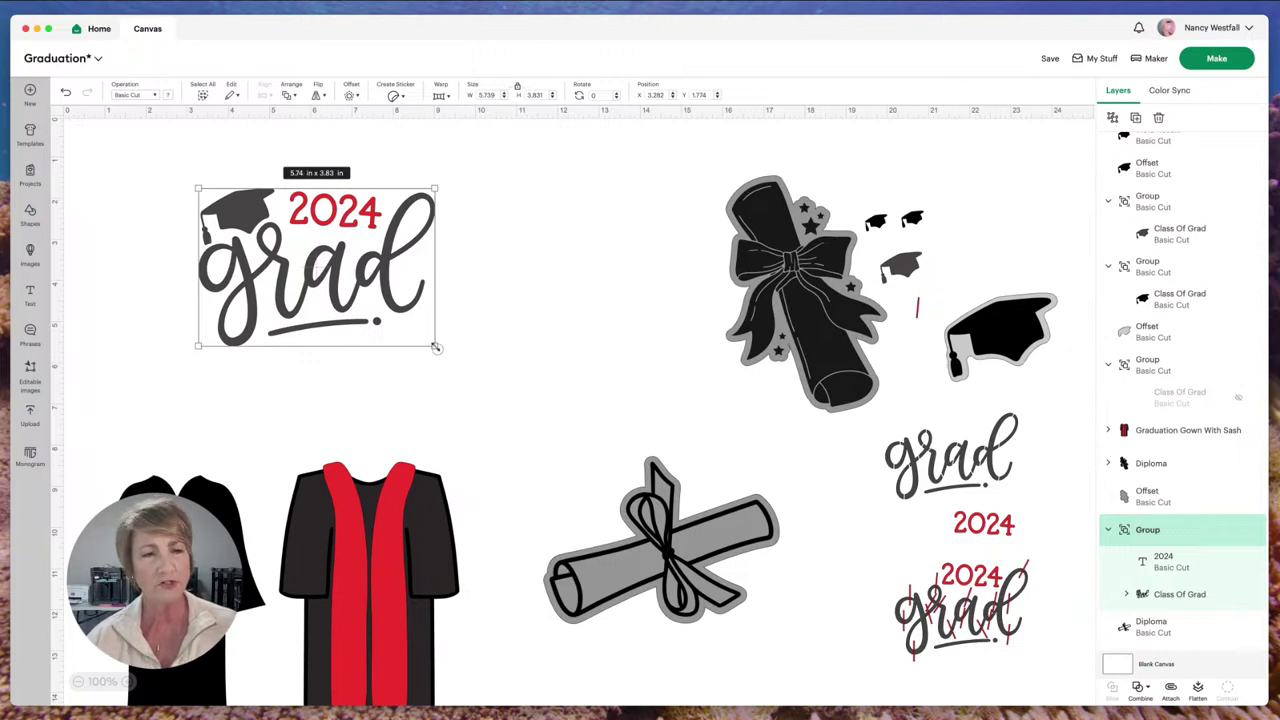
pyautogui.moveTo(436, 347); pyautogui.dragTo(346, 288)
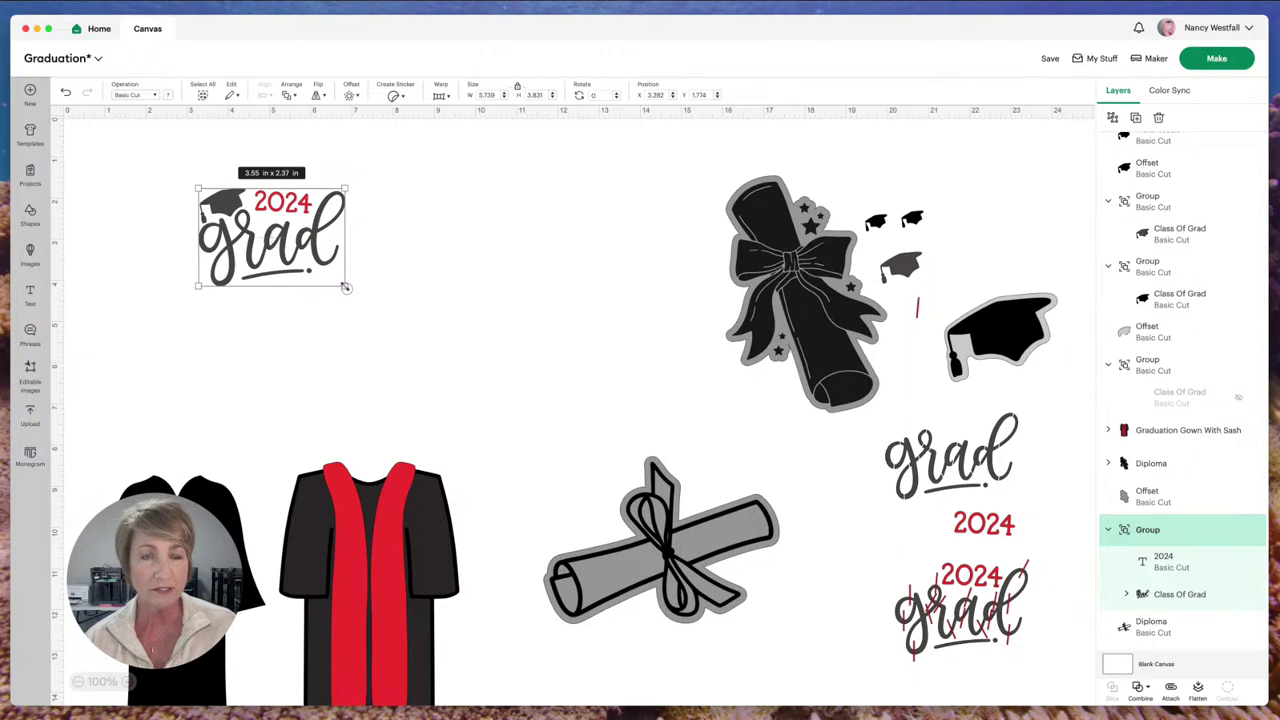
pyautogui.moveTo(346, 288); pyautogui.dragTo(343, 284)
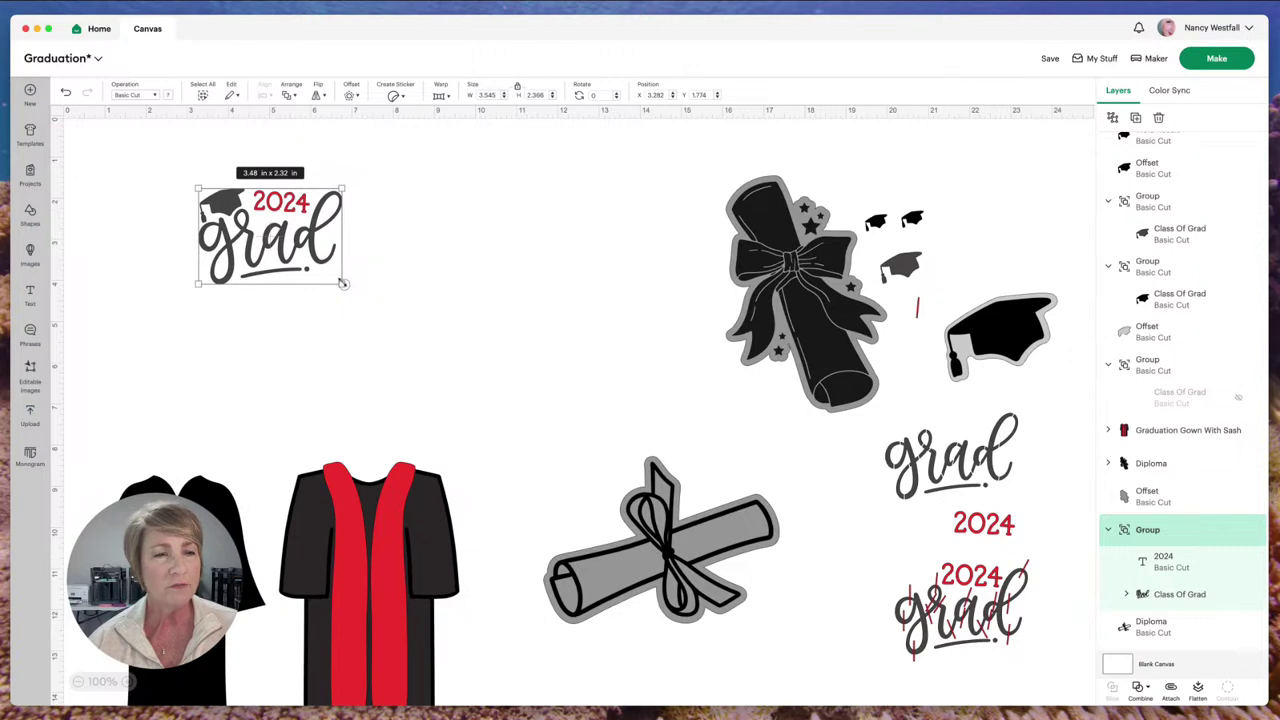
pyautogui.moveTo(342, 284); pyautogui.dragTo(341, 283)
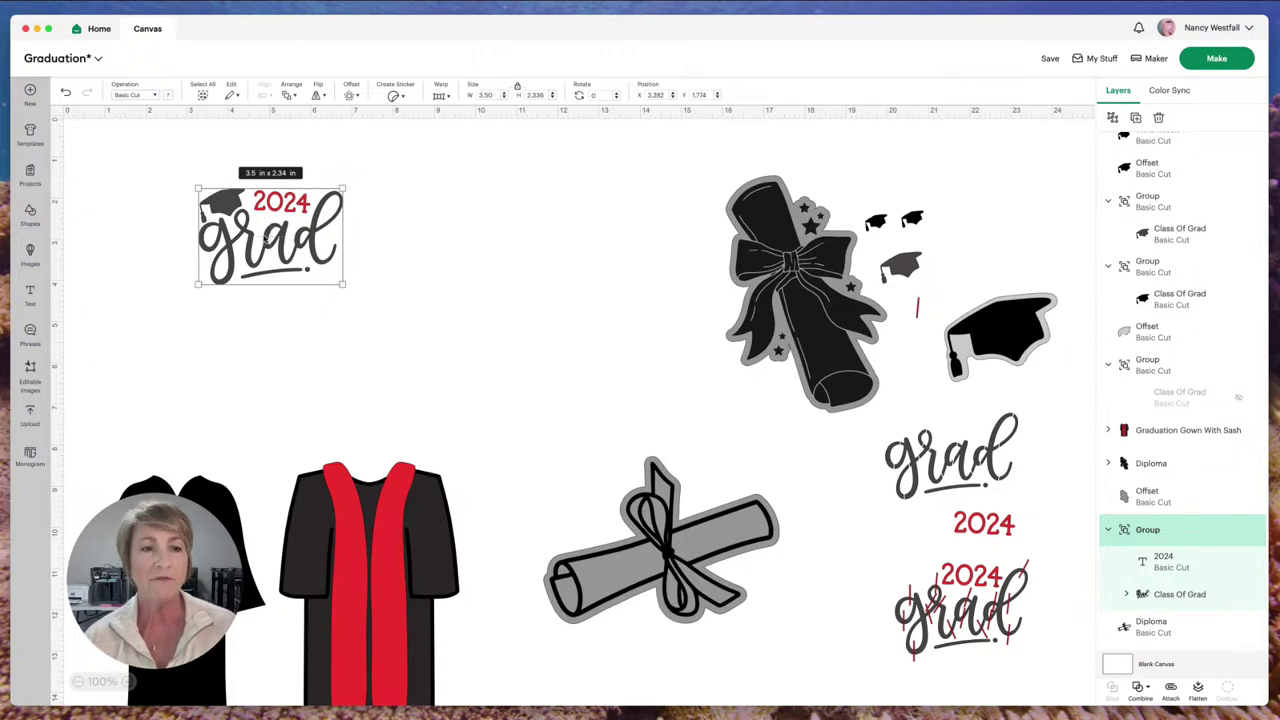
# Step: Line up the grad design with red bars at about X 7.42, Y 1.81 and the sliced grad with its 2024 at about X 11.28, Y 1.82
pyautogui.click(952, 645)
pyautogui.moveTo(958, 636); pyautogui.dragTo(432, 256)
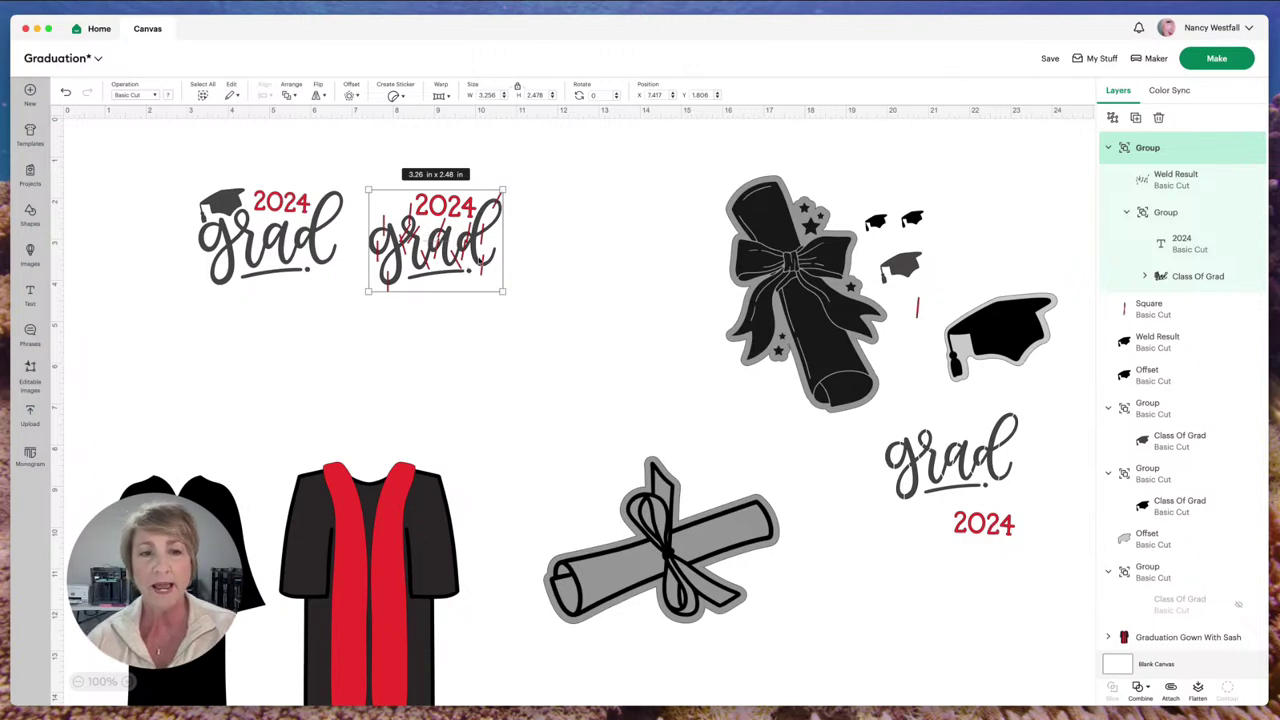
pyautogui.moveTo(955, 455); pyautogui.dragTo(976, 562)
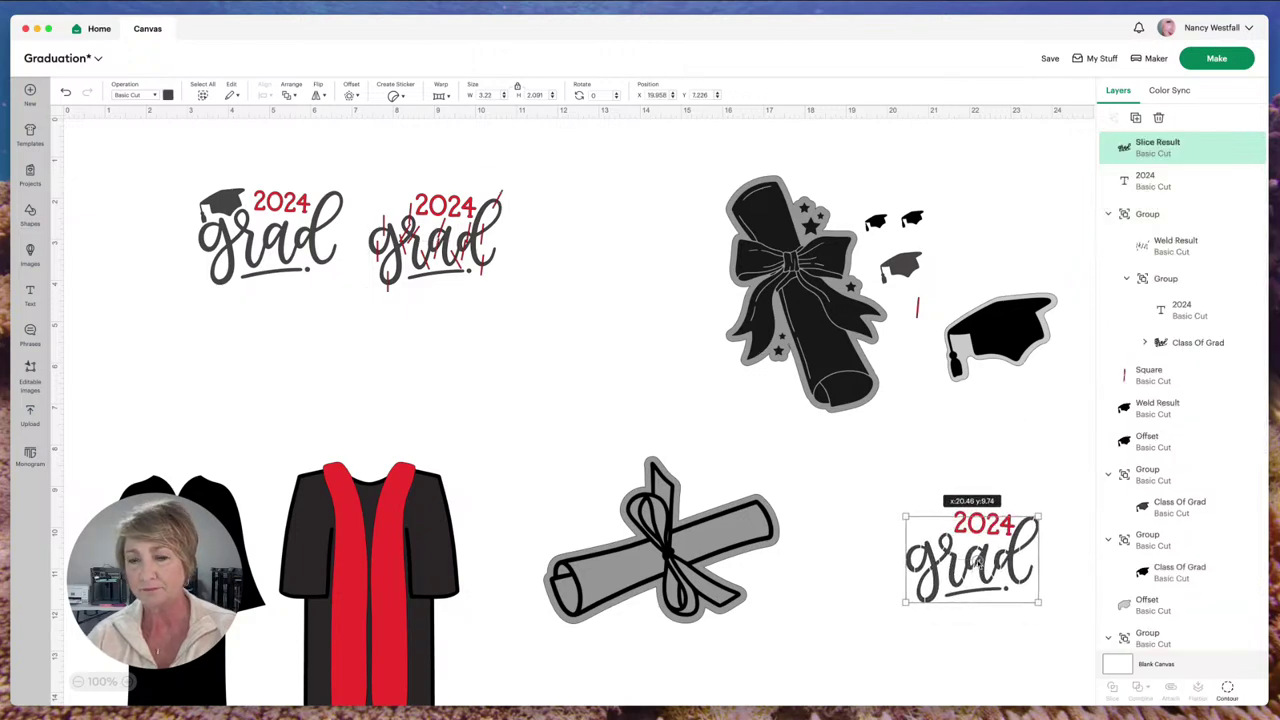
pyautogui.moveTo(956, 455); pyautogui.dragTo(610, 253)
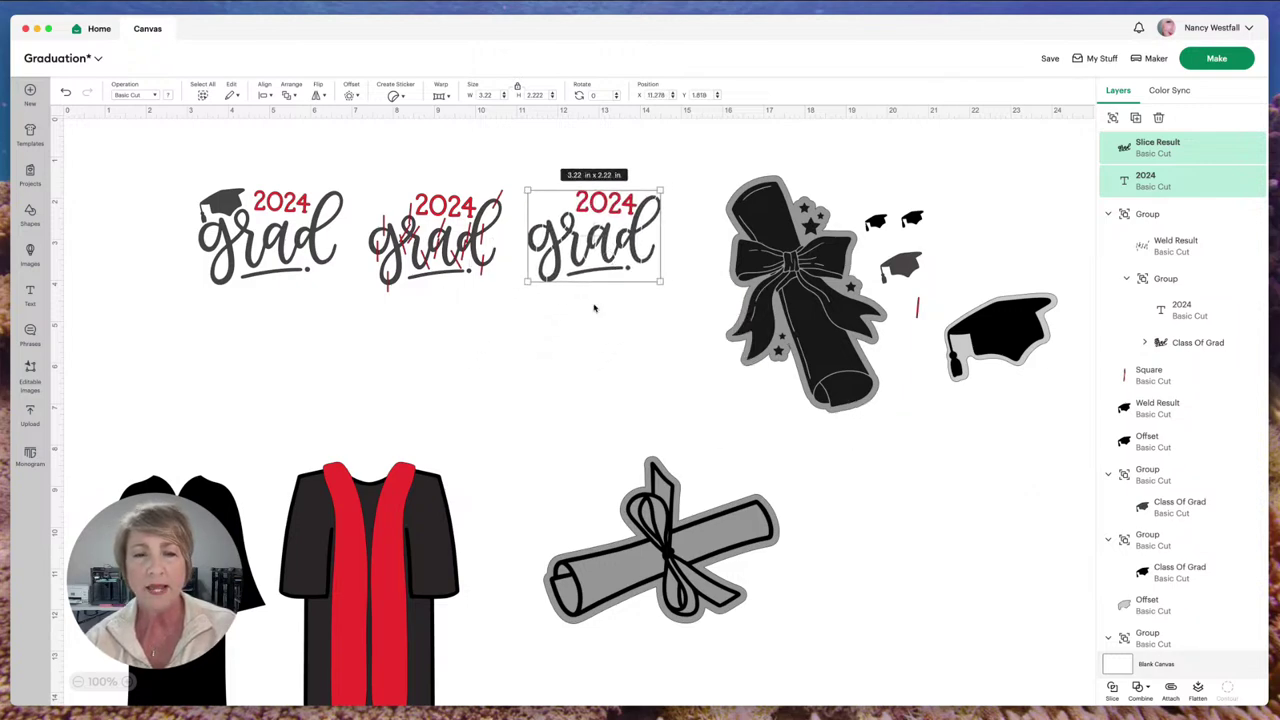
pyautogui.click(593, 308)
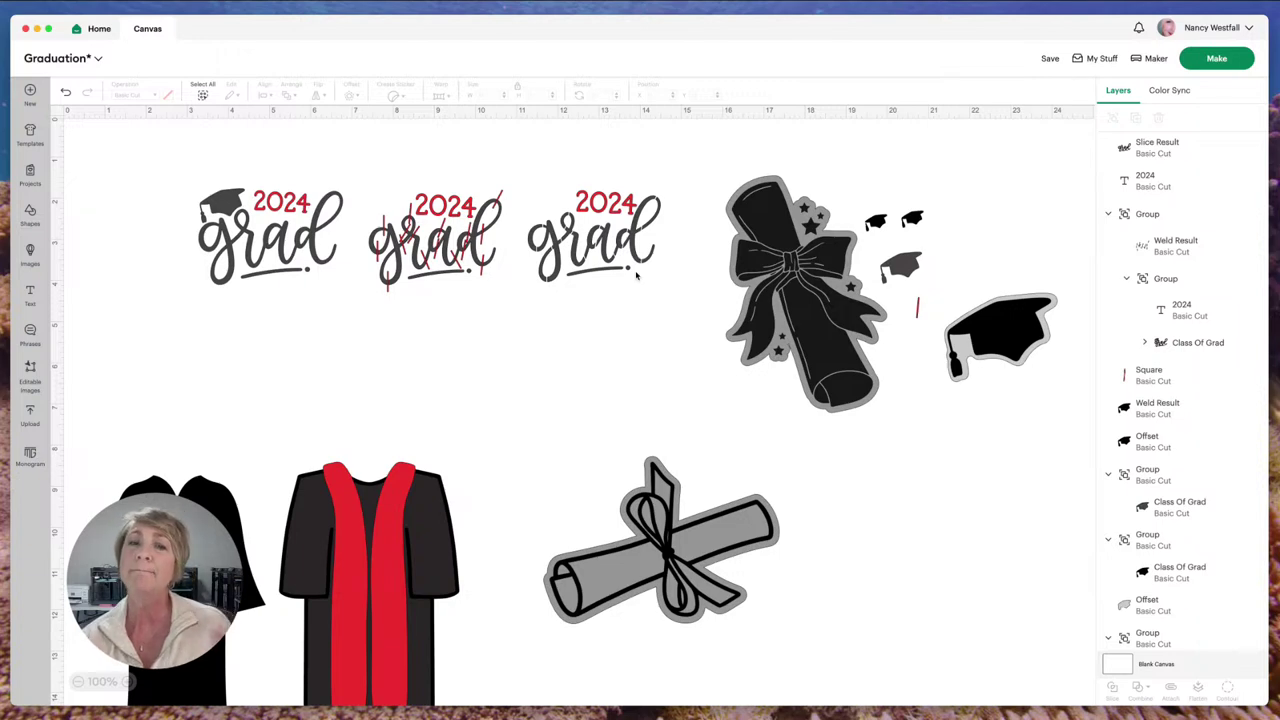
# Step: Shift the sliced word grad slightly to the right beneath its 2024 text
pyautogui.moveTo(609, 207); pyautogui.dragTo(608, 204)
pyautogui.click(591, 153)
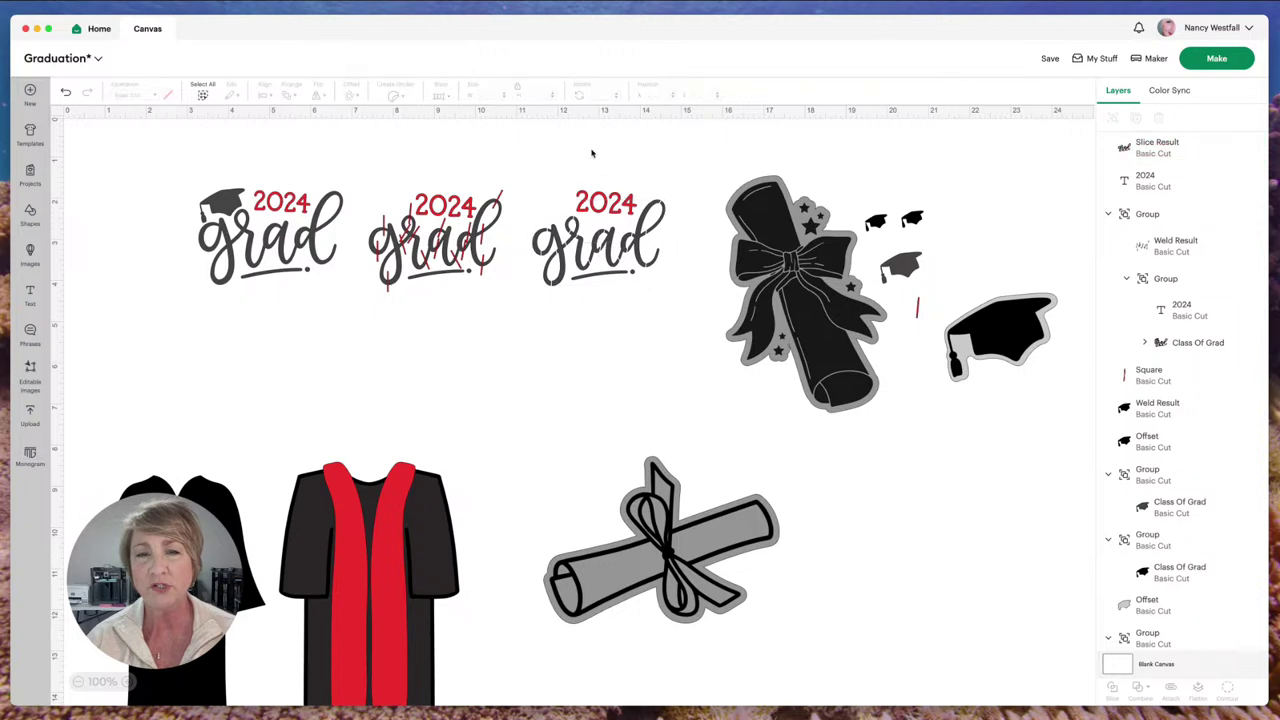
pyautogui.click(604, 203)
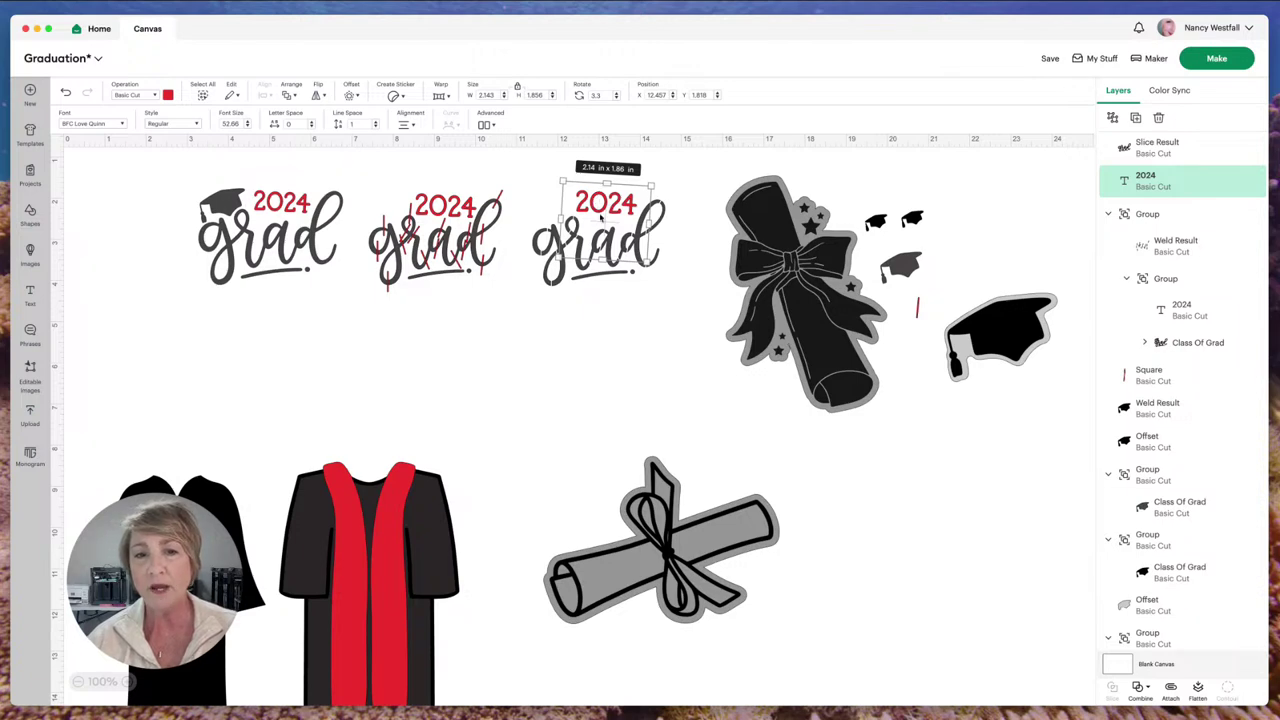
pyautogui.click(505, 168)
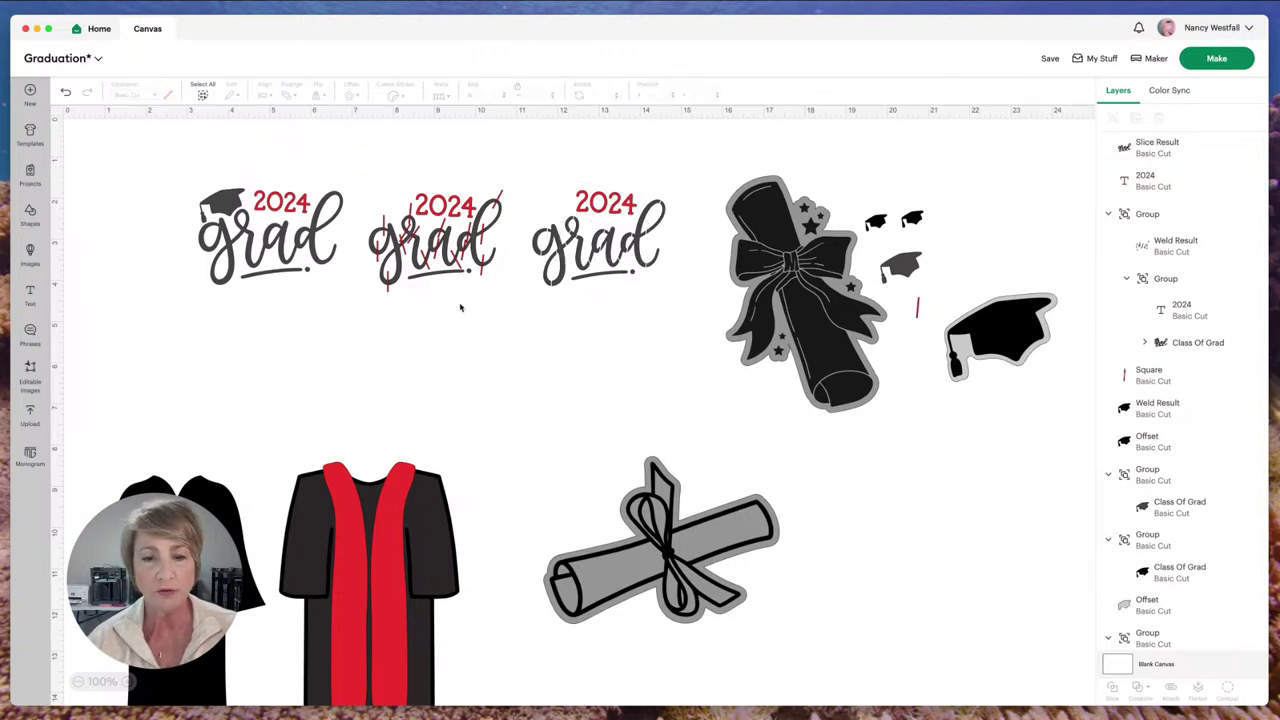
# Step: Place copies of the thin red bar across the sliced design's 0, at about X 12.97, Y 1.67 on its top and X 12.94, Y 2.04 on its bottom
pyautogui.click(917, 308)
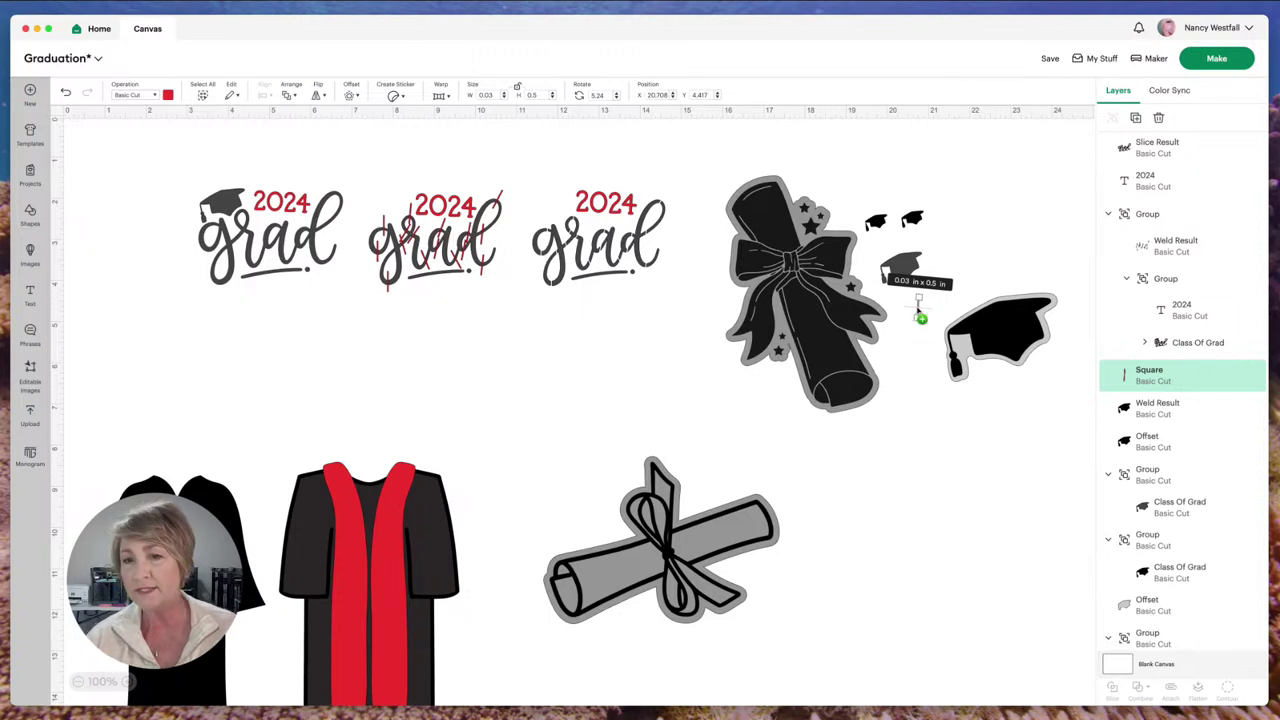
pyautogui.moveTo(920, 315); pyautogui.dragTo(599, 200)
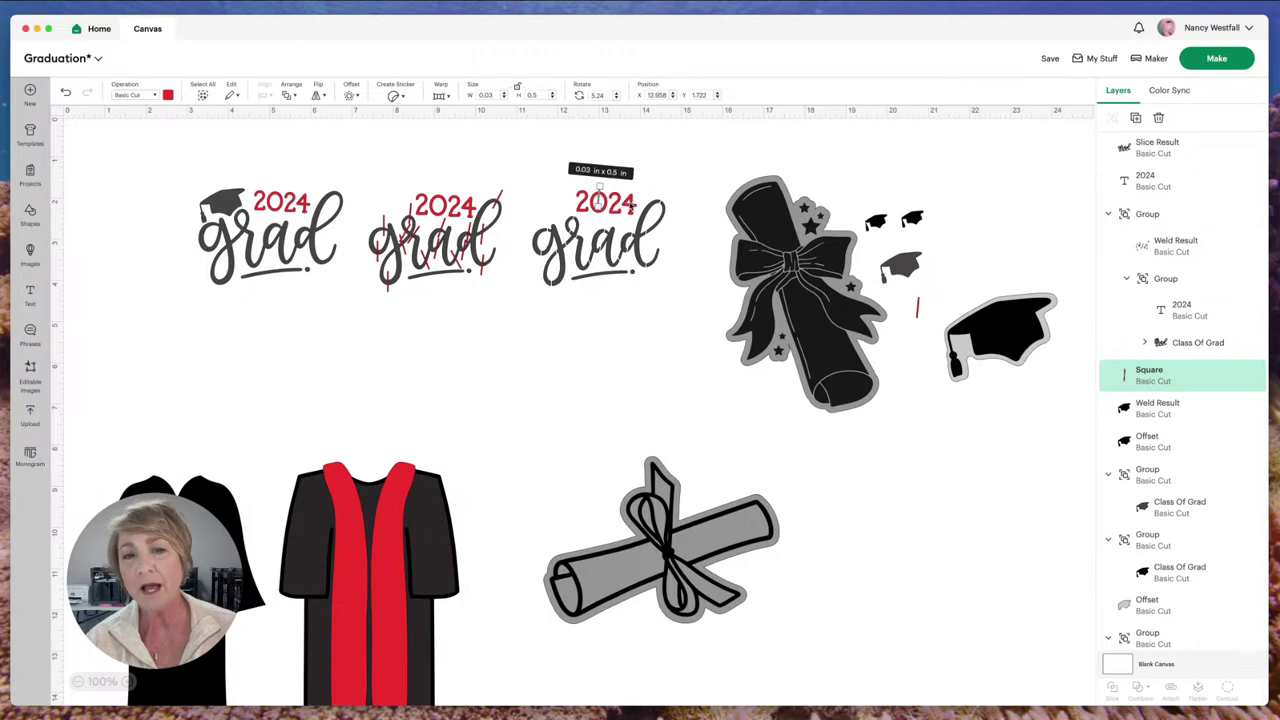
pyautogui.click(652, 164)
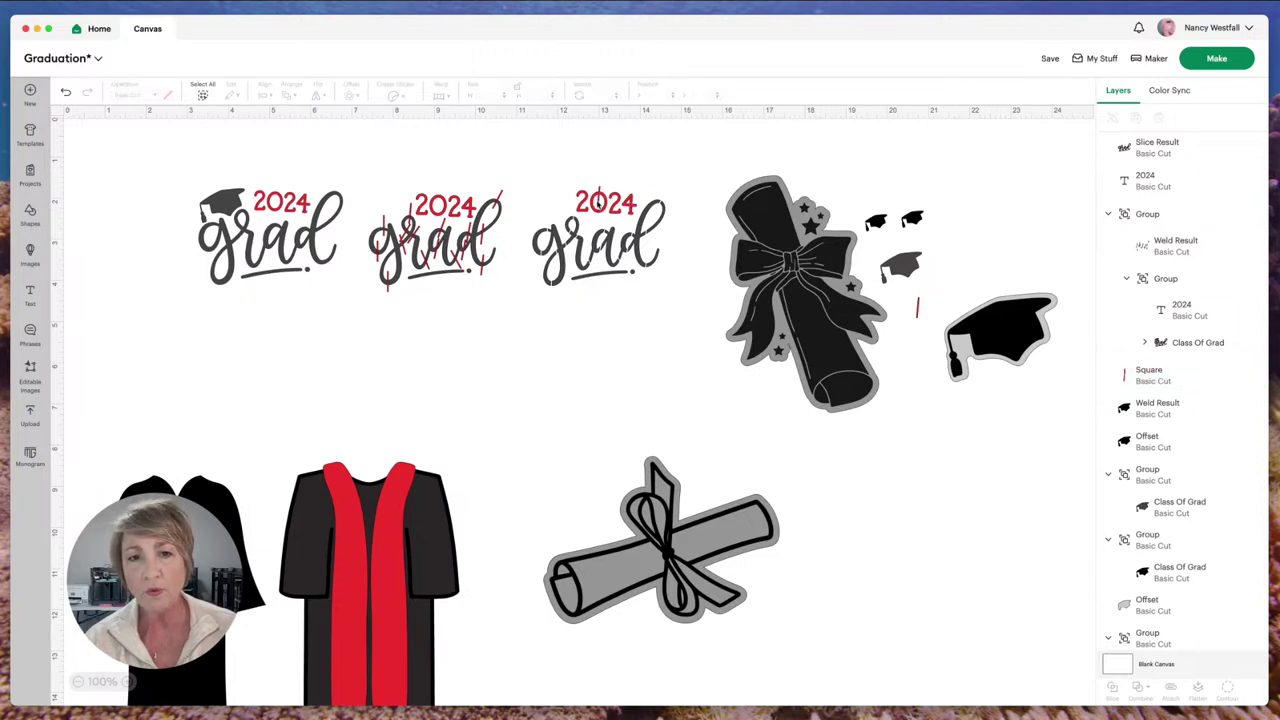
pyautogui.click(600, 192)
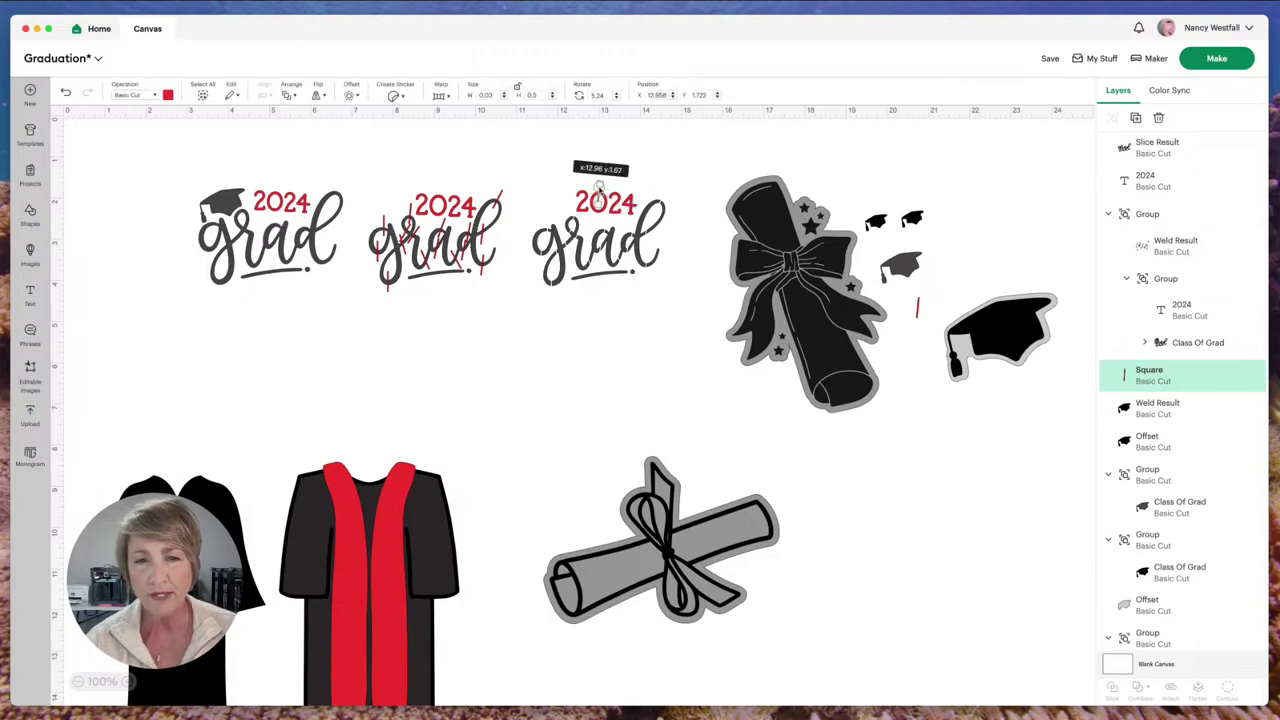
pyautogui.moveTo(599, 186); pyautogui.dragTo(599, 184)
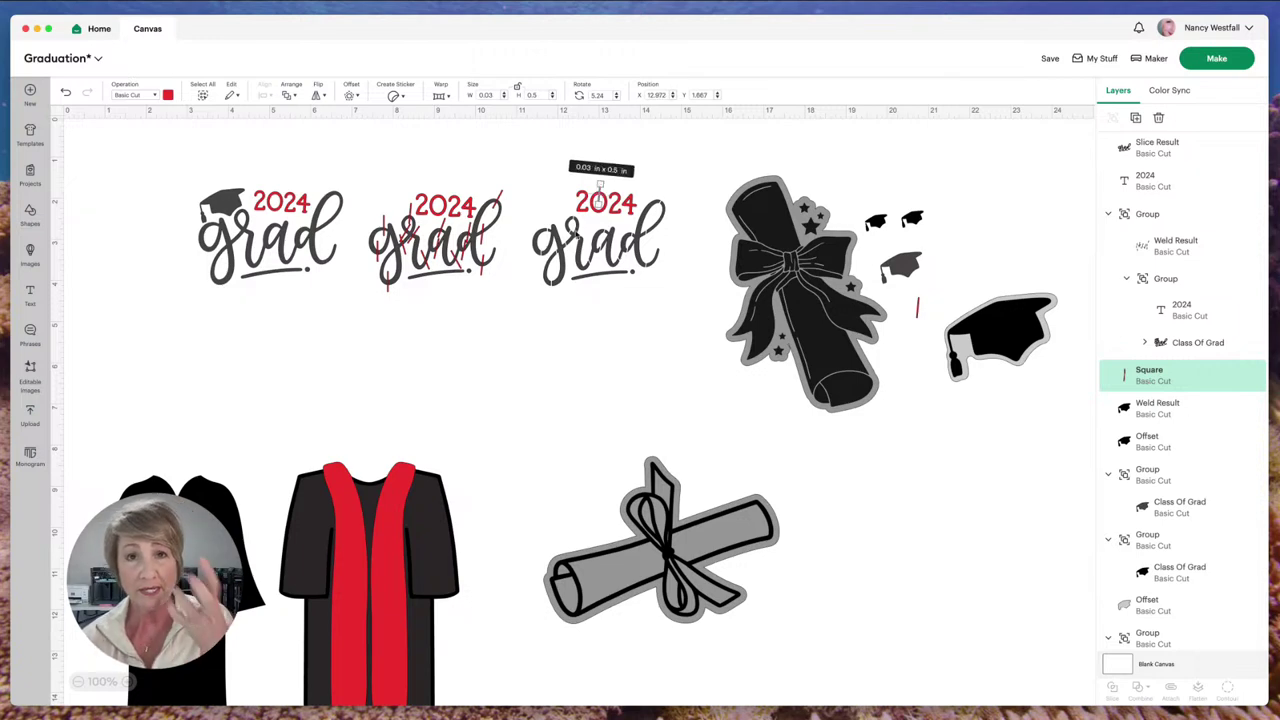
pyautogui.click(1136, 118)
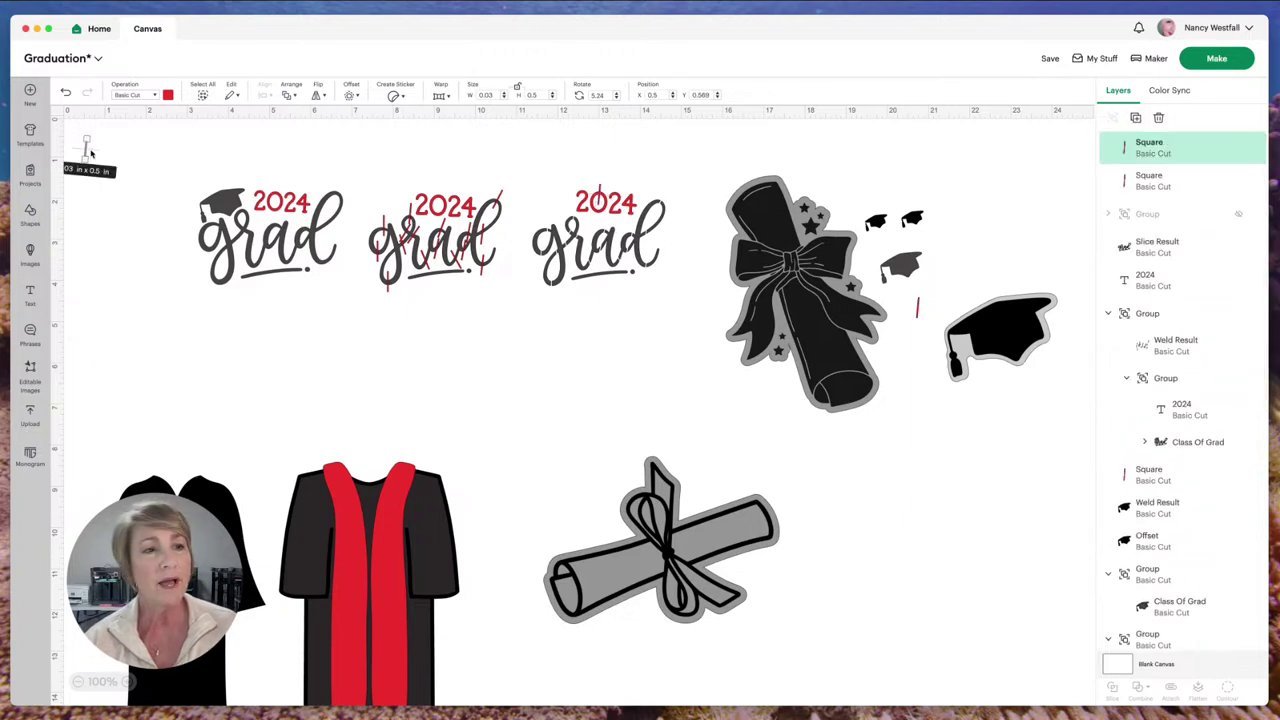
pyautogui.moveTo(85, 150); pyautogui.dragTo(597, 203)
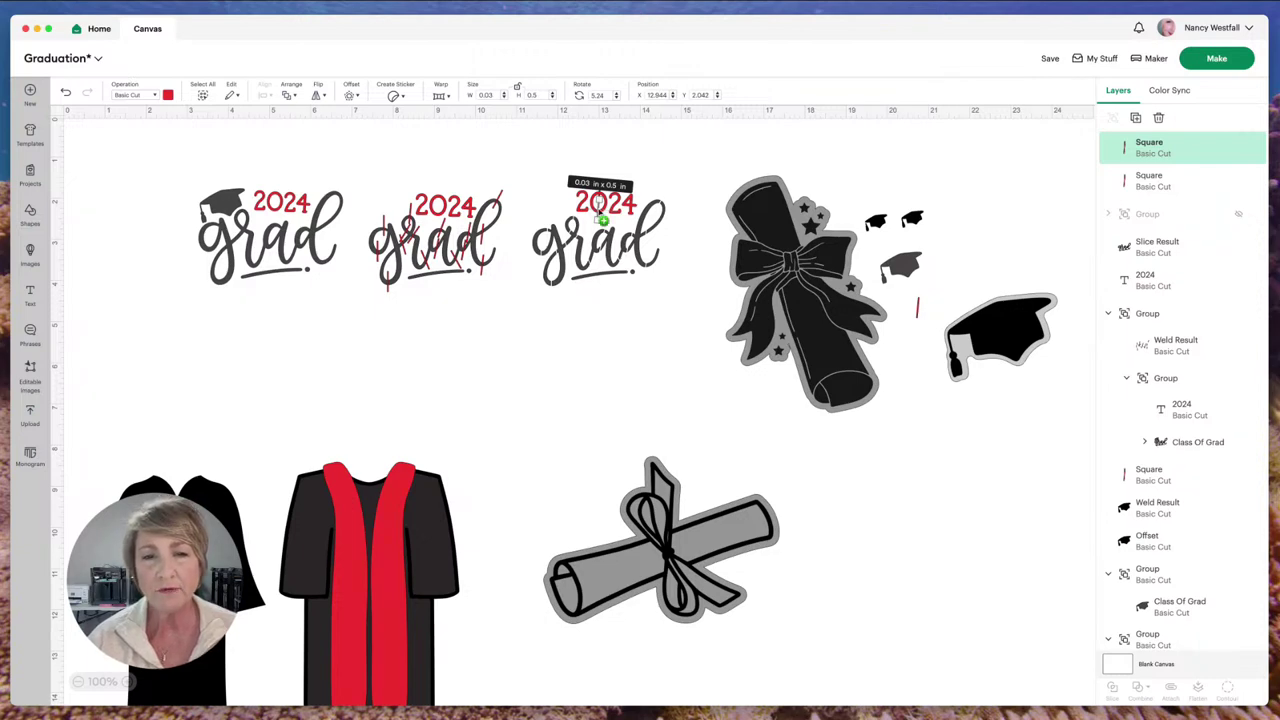
# Step: Place another copy of the thin red bar over the 4 of the sliced design's 2024, at about X 13.67, Y 1.82
pyautogui.moveTo(612, 203)
pyautogui.mouseDown()
pyautogui.moveTo(621, 188)
pyautogui.moveTo(629, 203)
pyautogui.mouseUp()
pyautogui.click(715, 167)
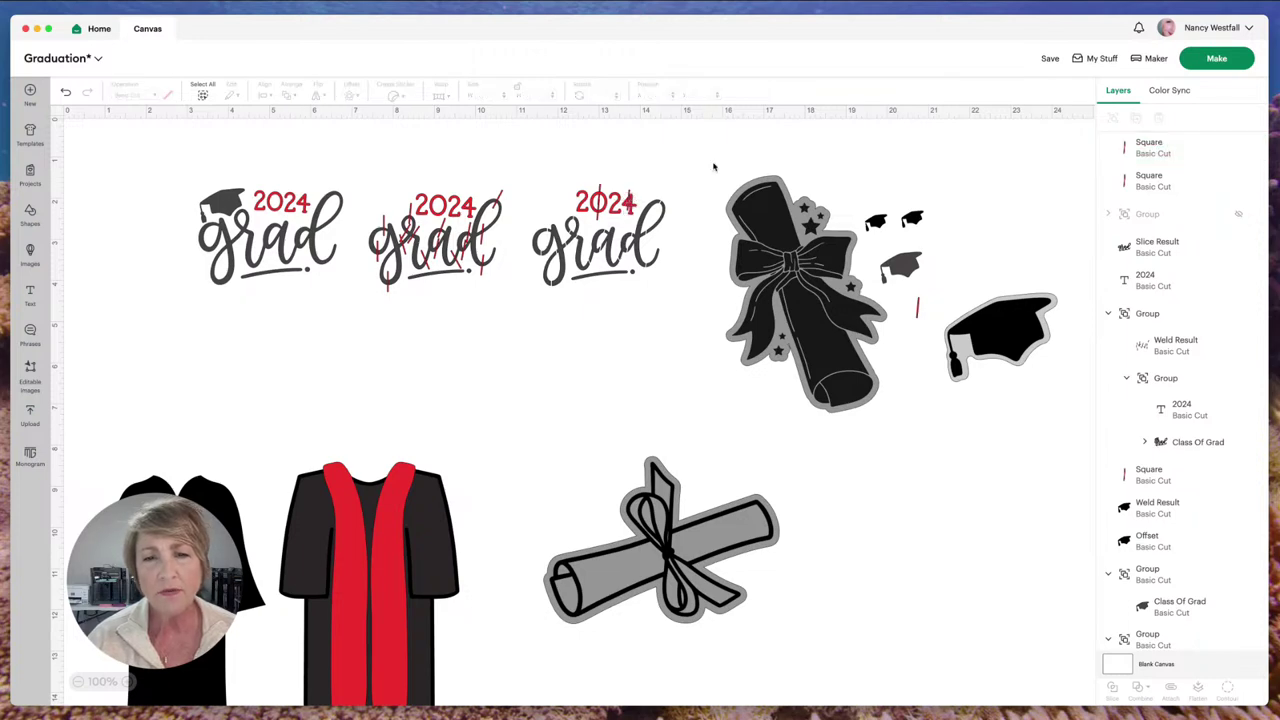
pyautogui.click(630, 196)
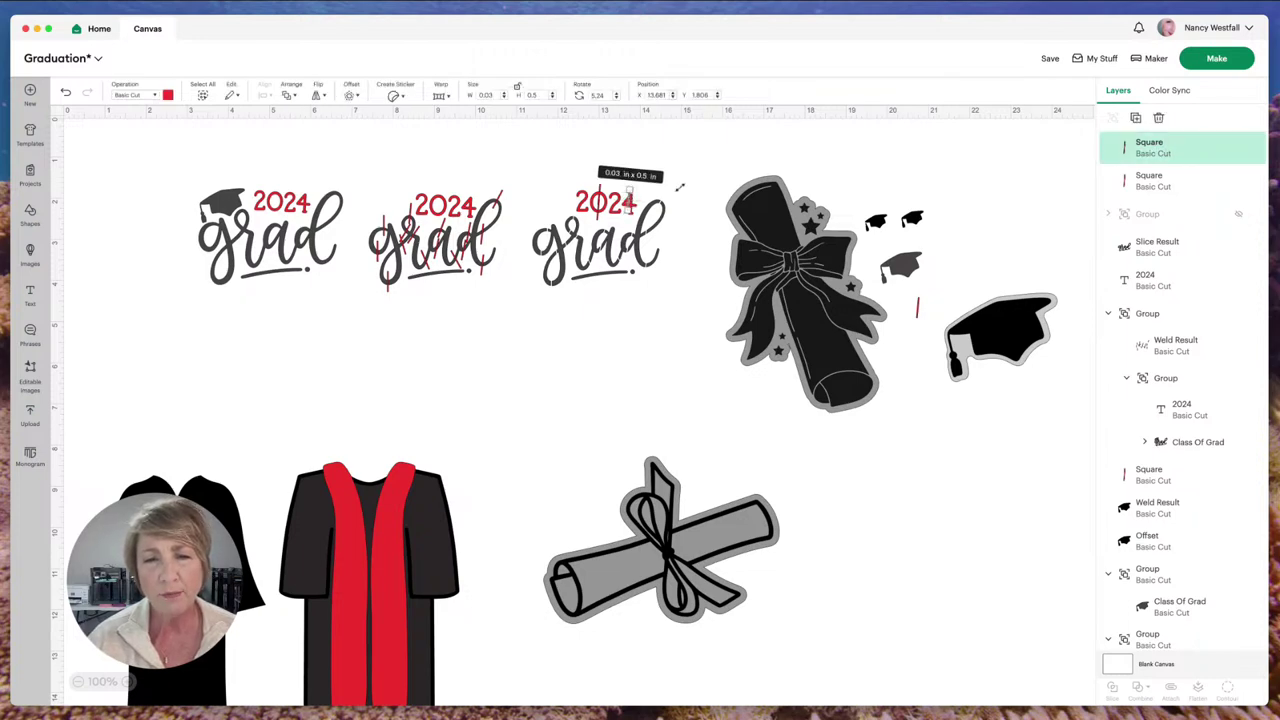
pyautogui.click(649, 191)
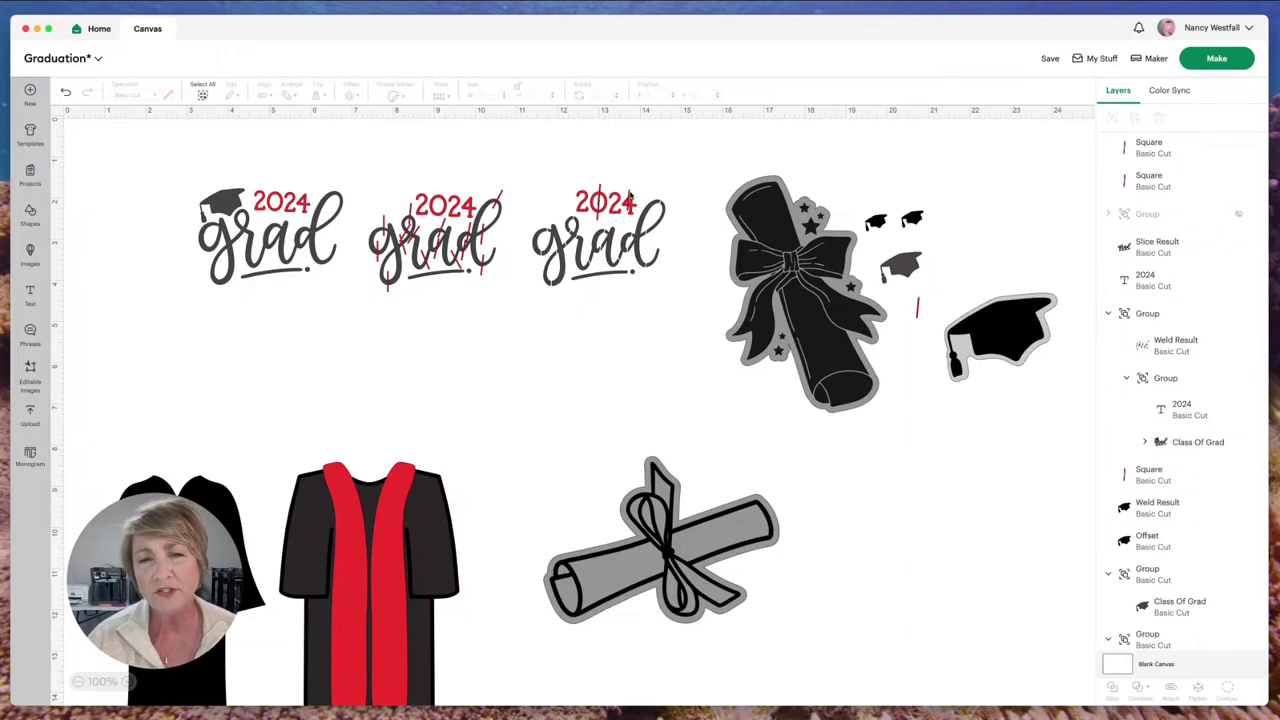
pyautogui.click(630, 196)
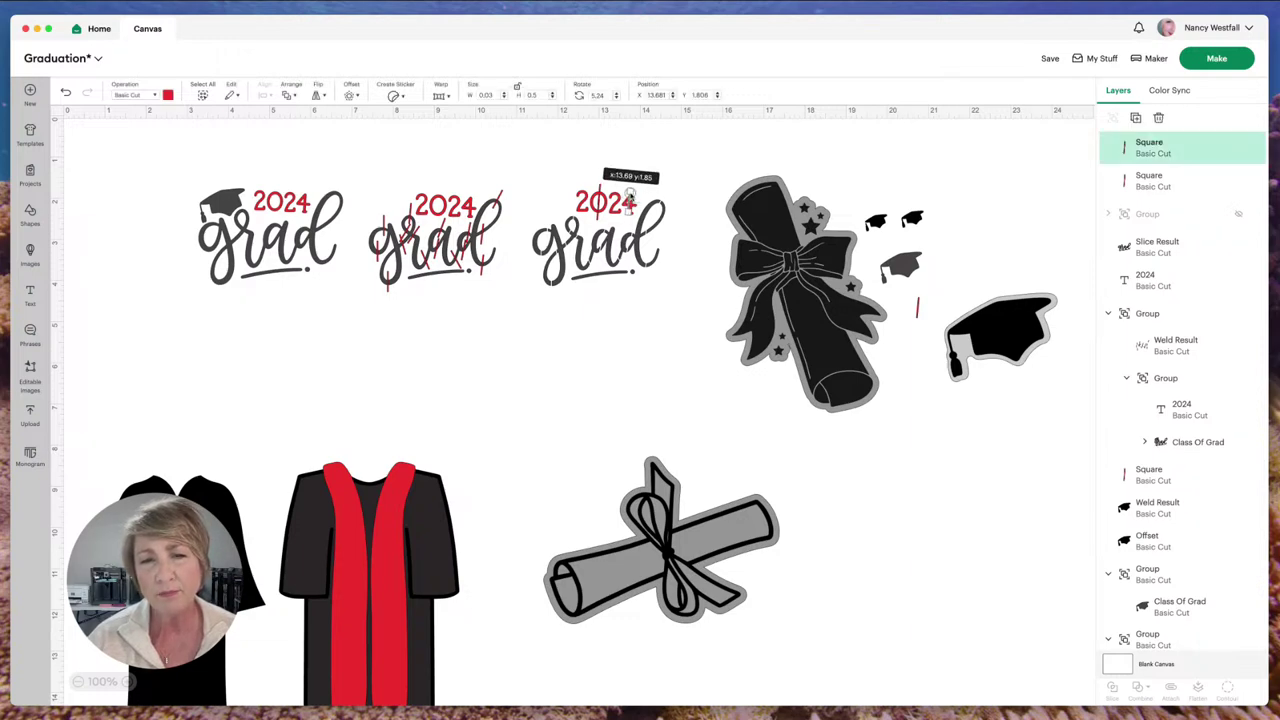
pyautogui.click(692, 190)
pyautogui.click(630, 196)
pyautogui.click(688, 193)
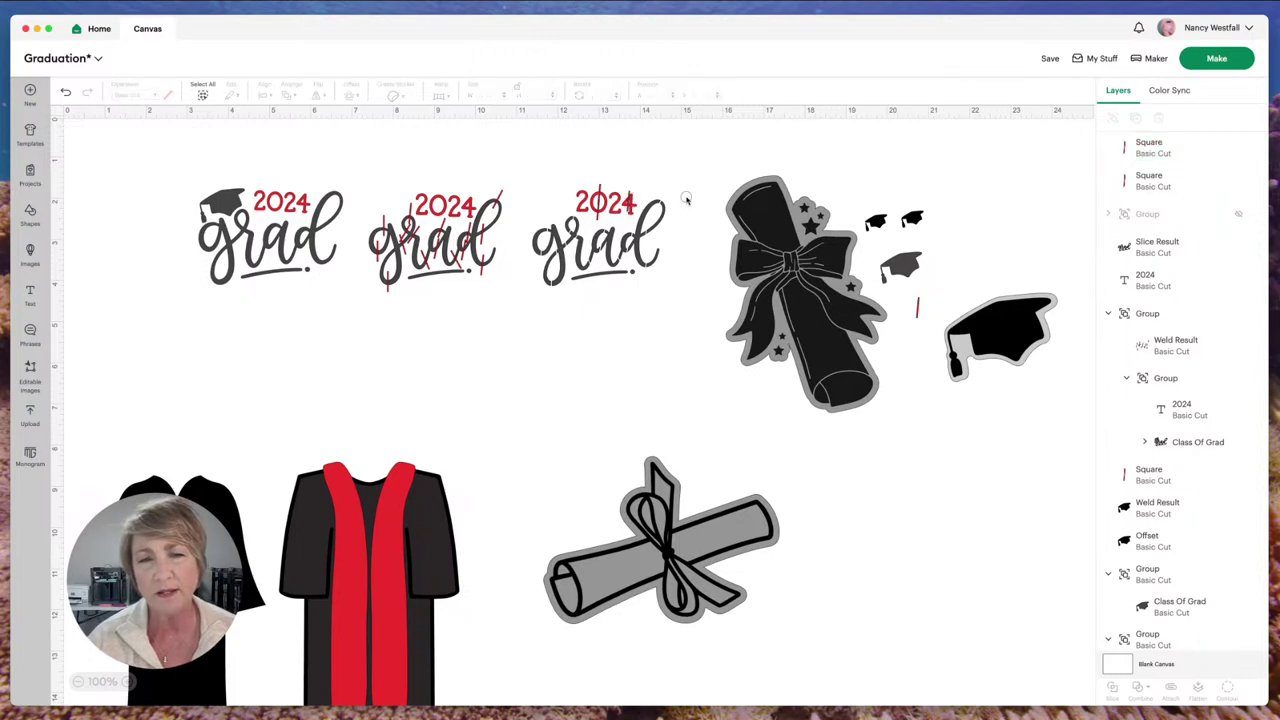
pyautogui.click(630, 203)
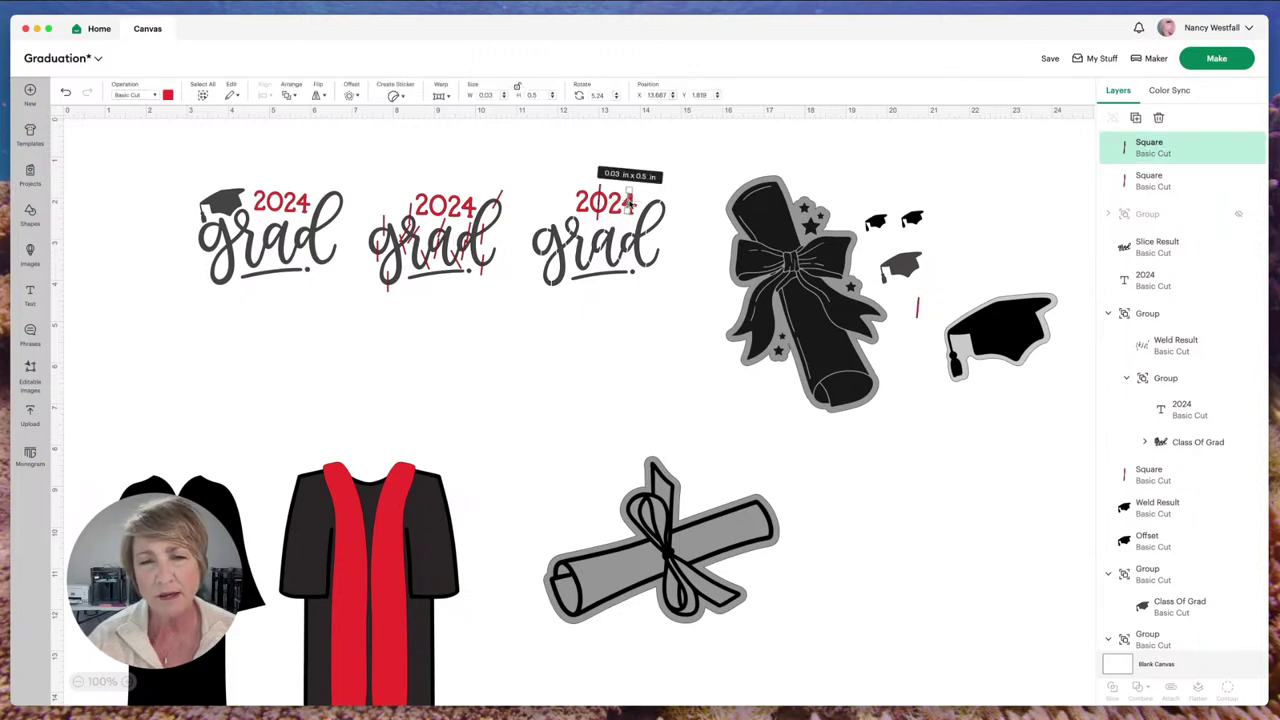
# Step: Change the font of the 2024 text above the sliced word grad to BFC Nickela
pyautogui.click(585, 208)
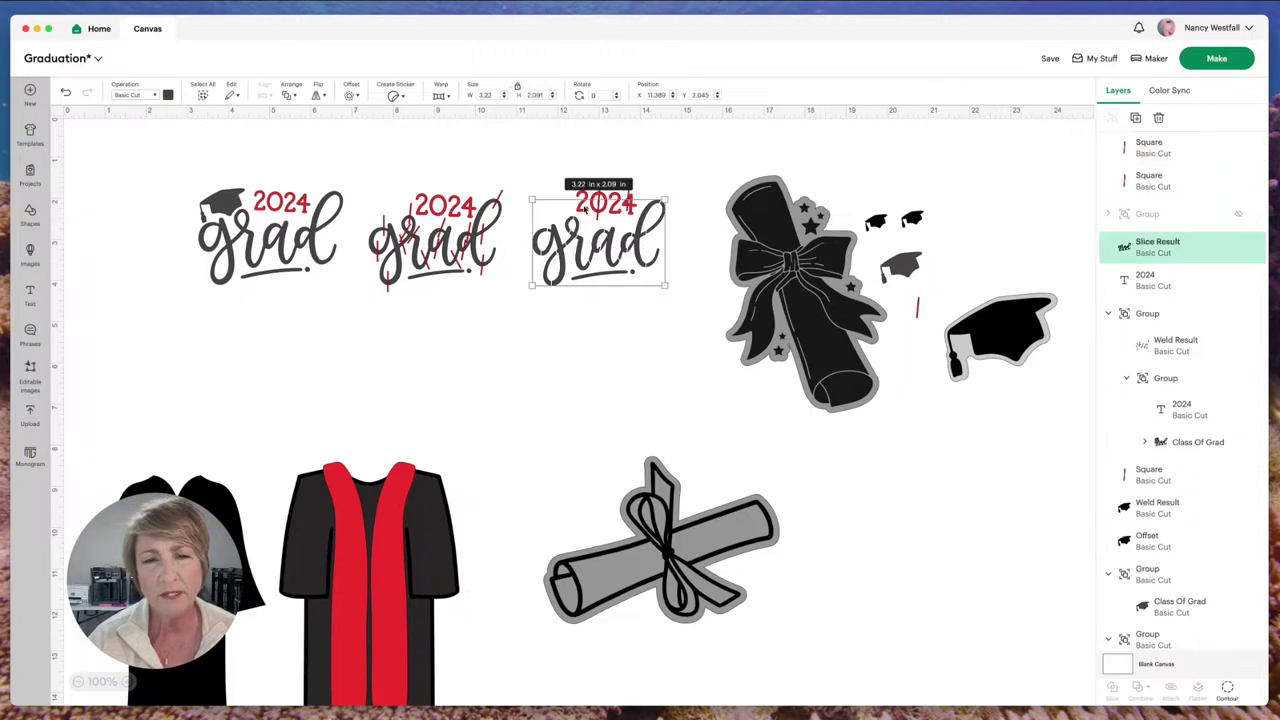
pyautogui.click(531, 166)
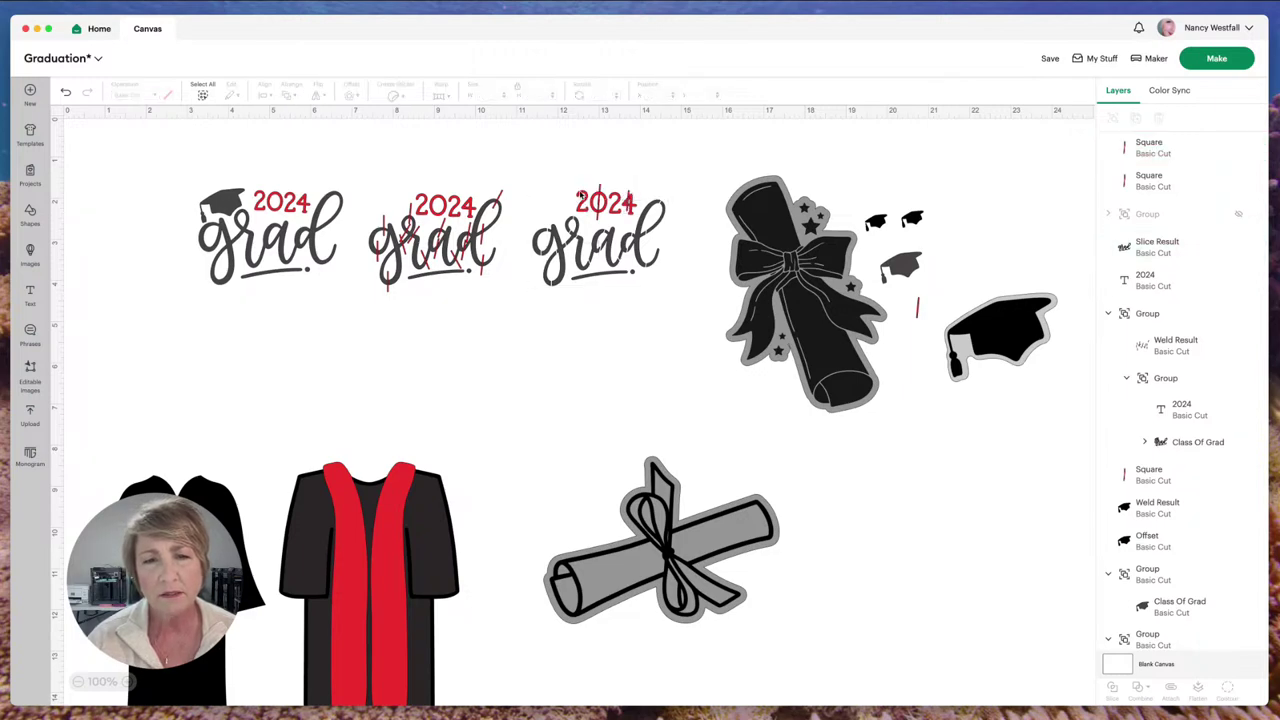
pyautogui.click(583, 195)
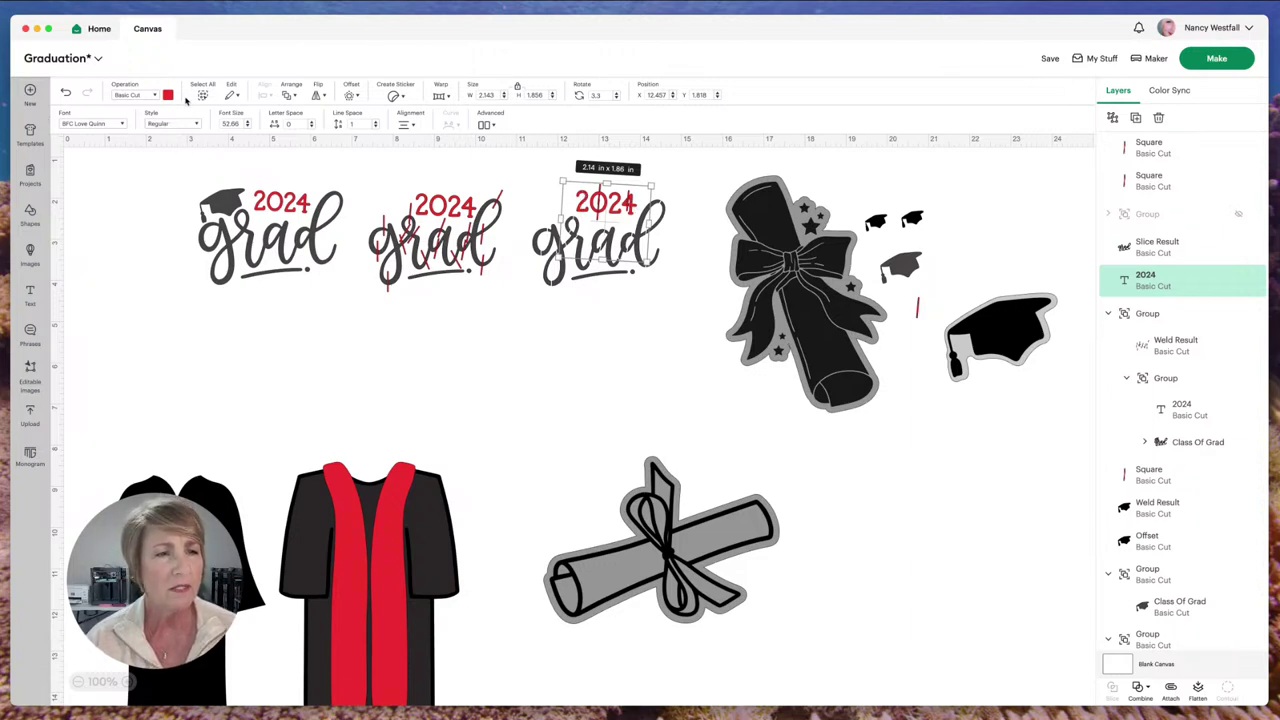
pyautogui.click(122, 125)
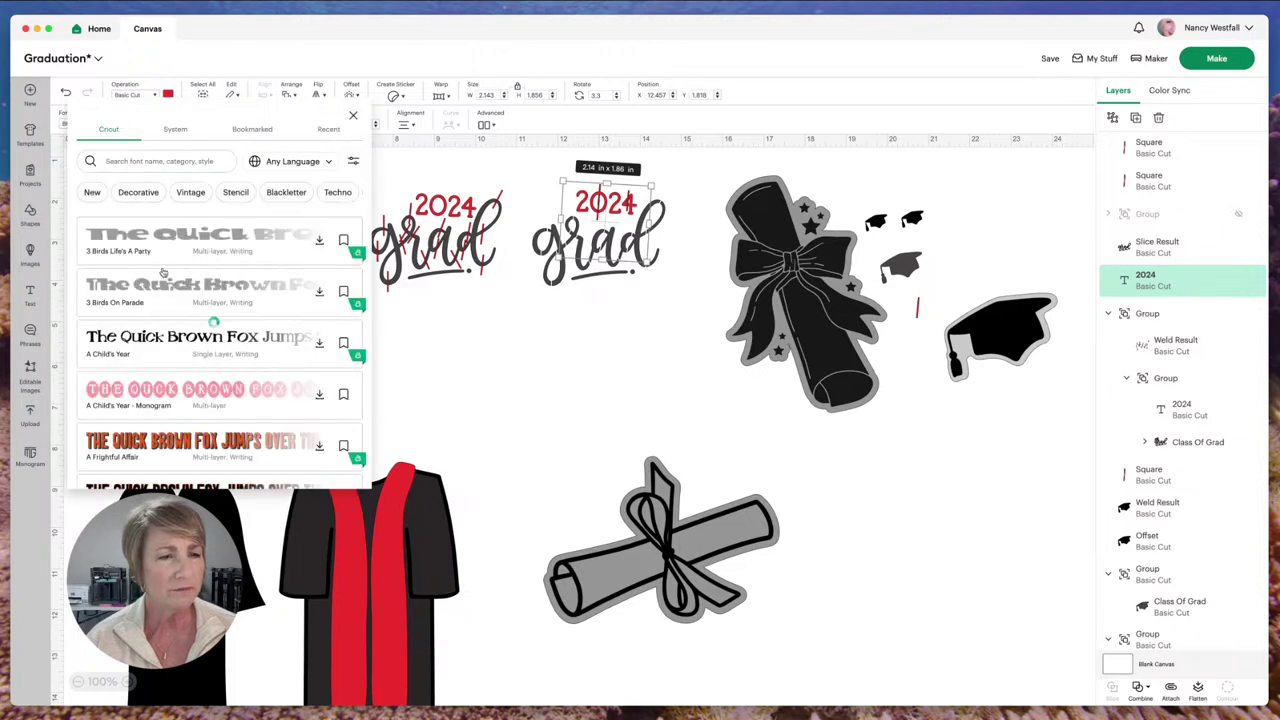
pyautogui.scroll(-1, 163, 271)
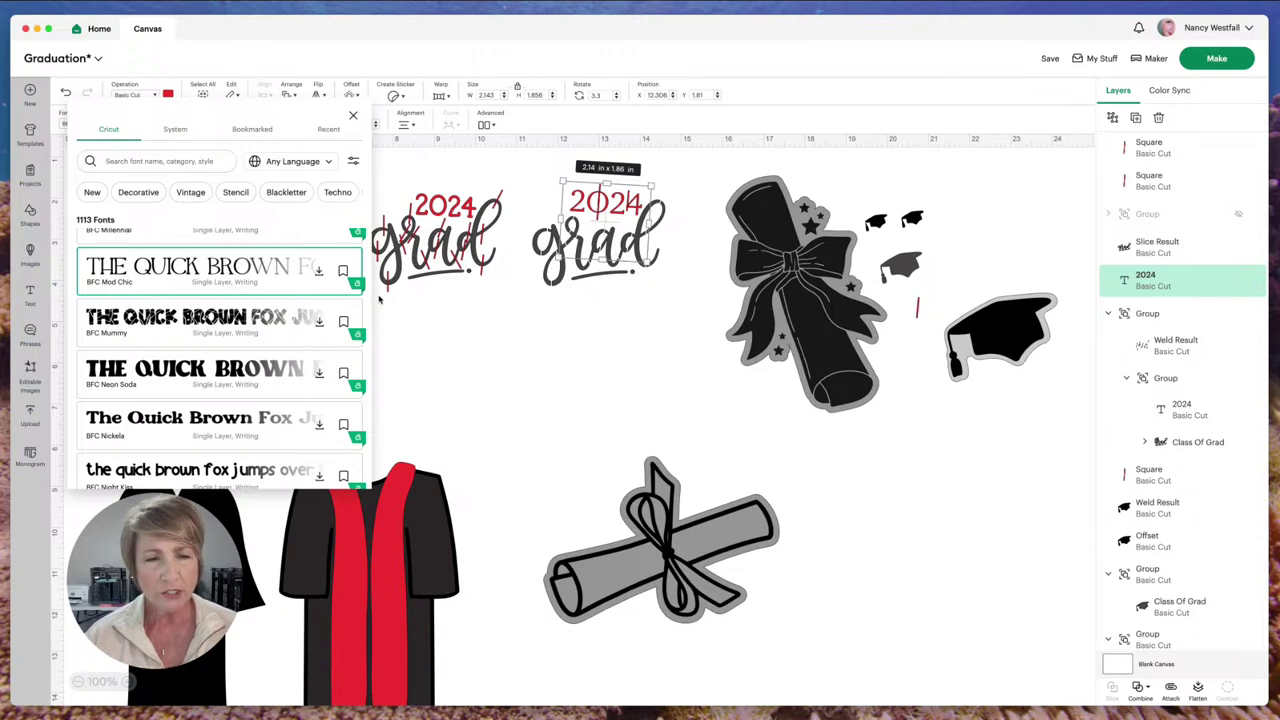
pyautogui.click(226, 370)
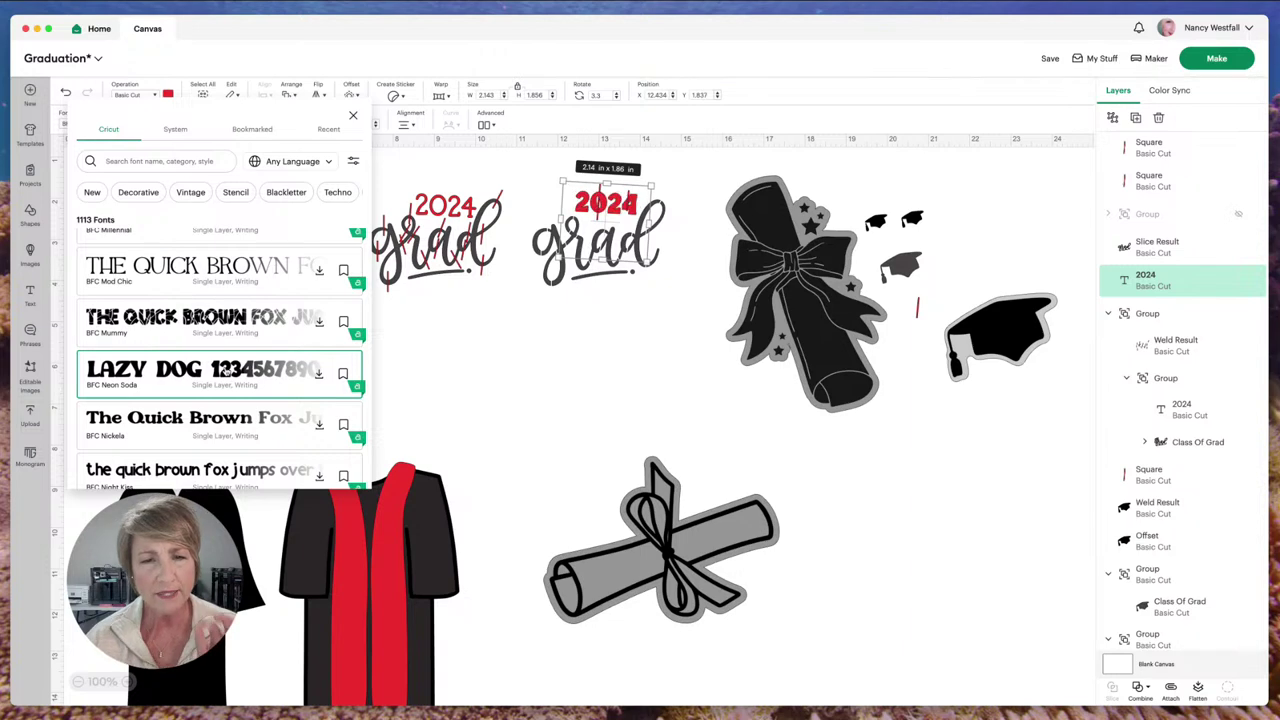
pyautogui.scroll(-2, 228, 370)
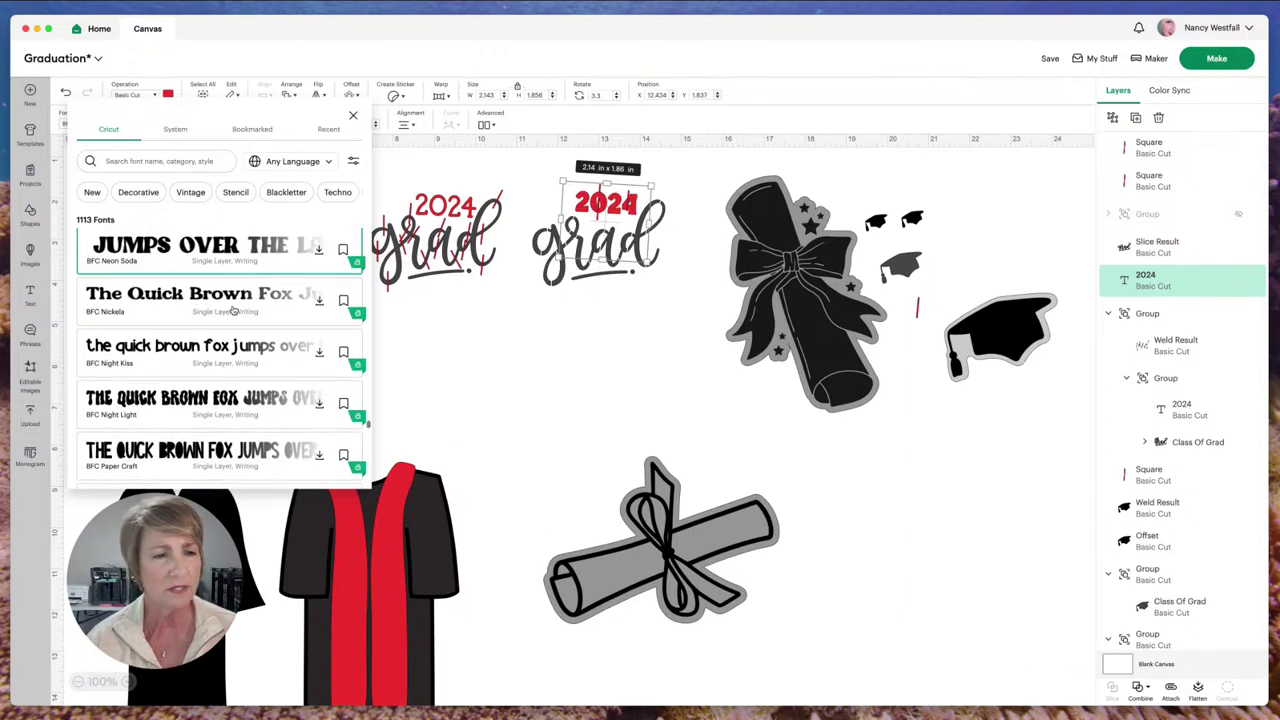
pyautogui.click(234, 306)
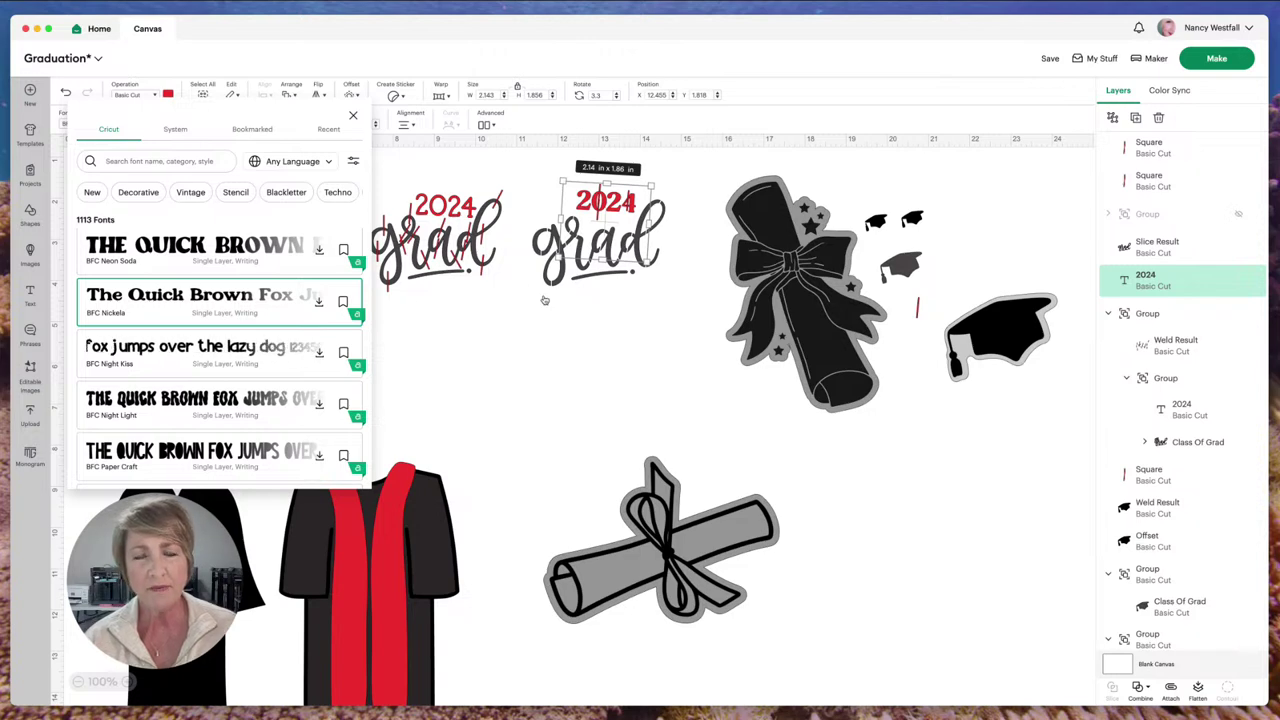
pyautogui.click(600, 334)
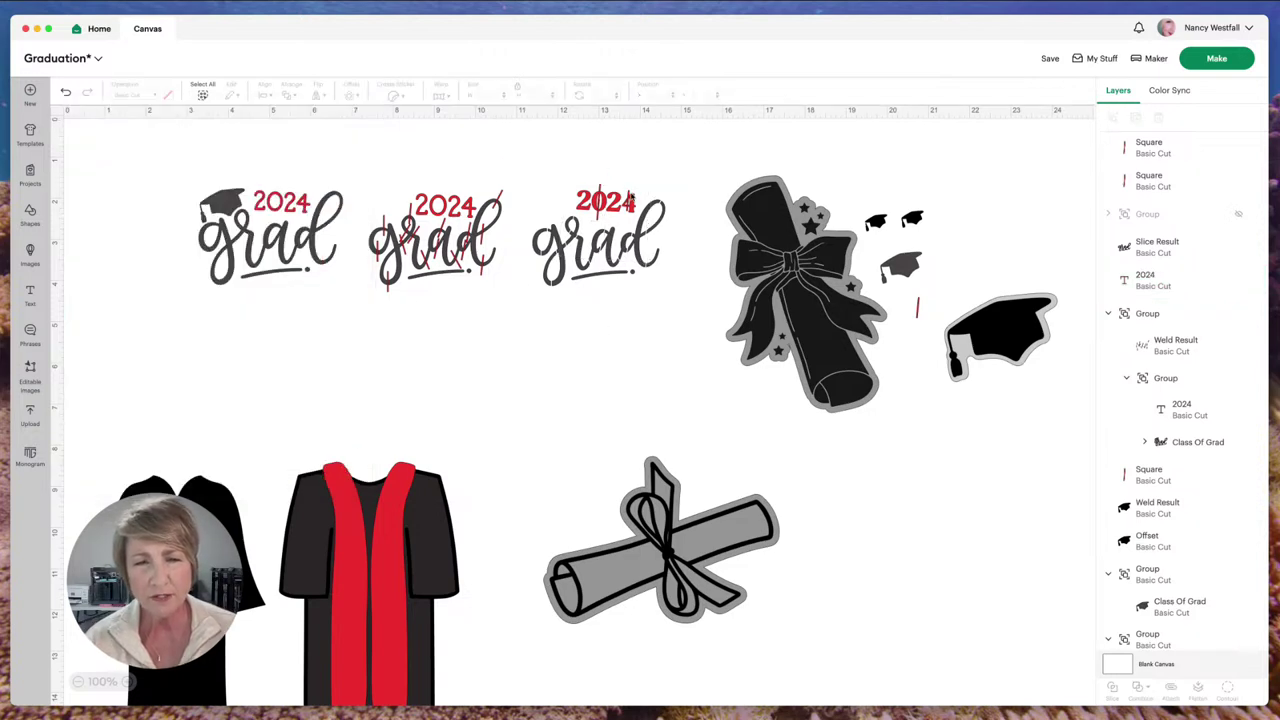
# Step: Reposition the bridge bars over the restyled 2024's 0, upper at about X 12.99, Y 1.65 and lower at about X 12.96, Y 2.07
pyautogui.moveTo(630, 196); pyautogui.dragTo(601, 184)
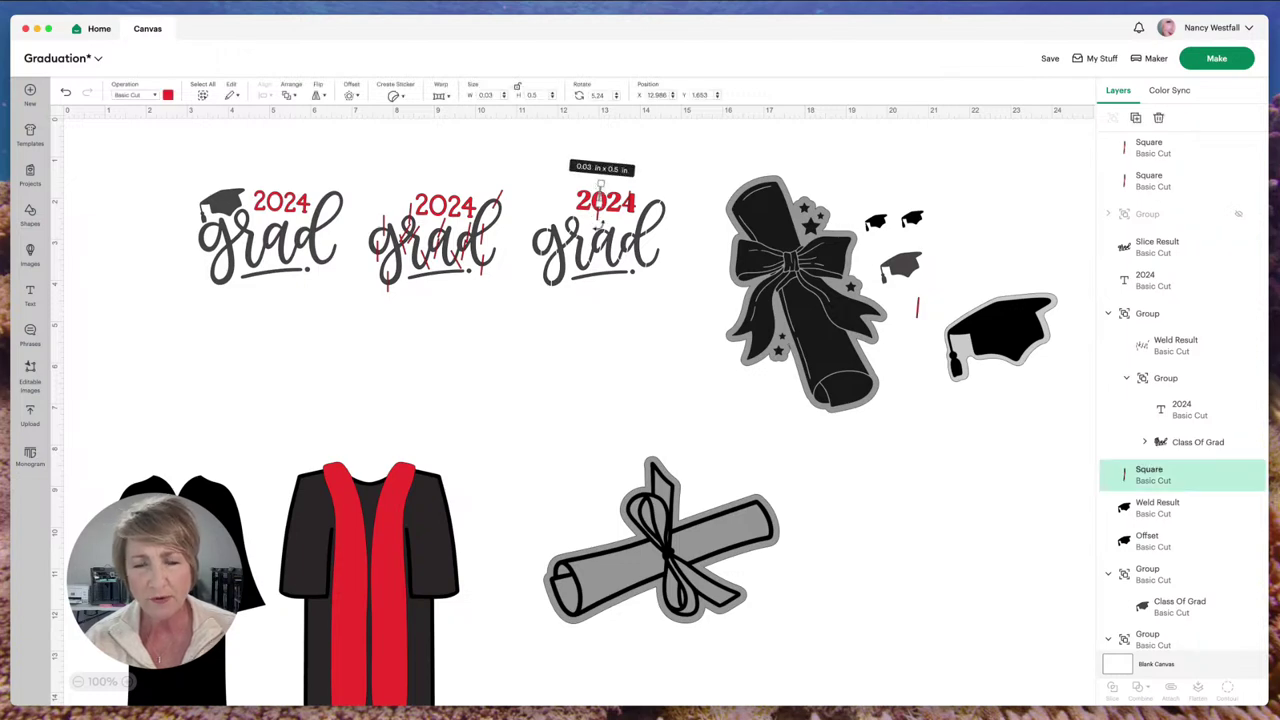
pyautogui.click(615, 220)
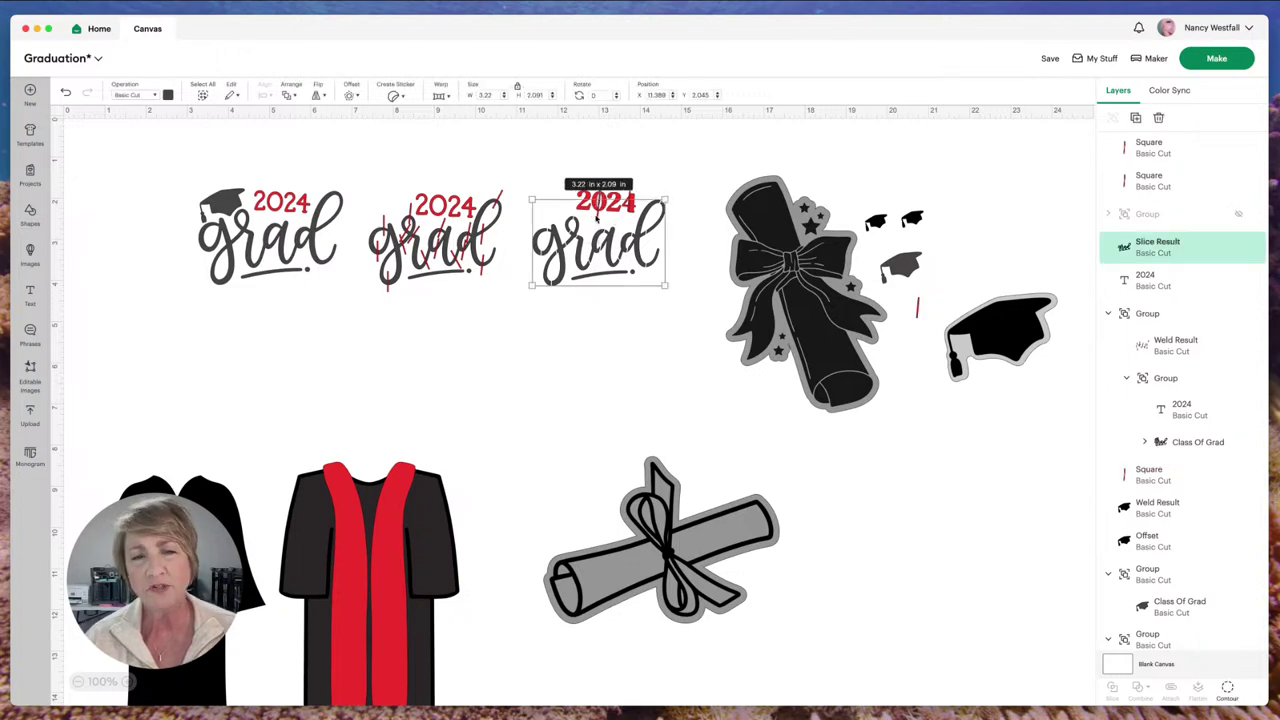
pyautogui.click(570, 168)
pyautogui.press('super+v')
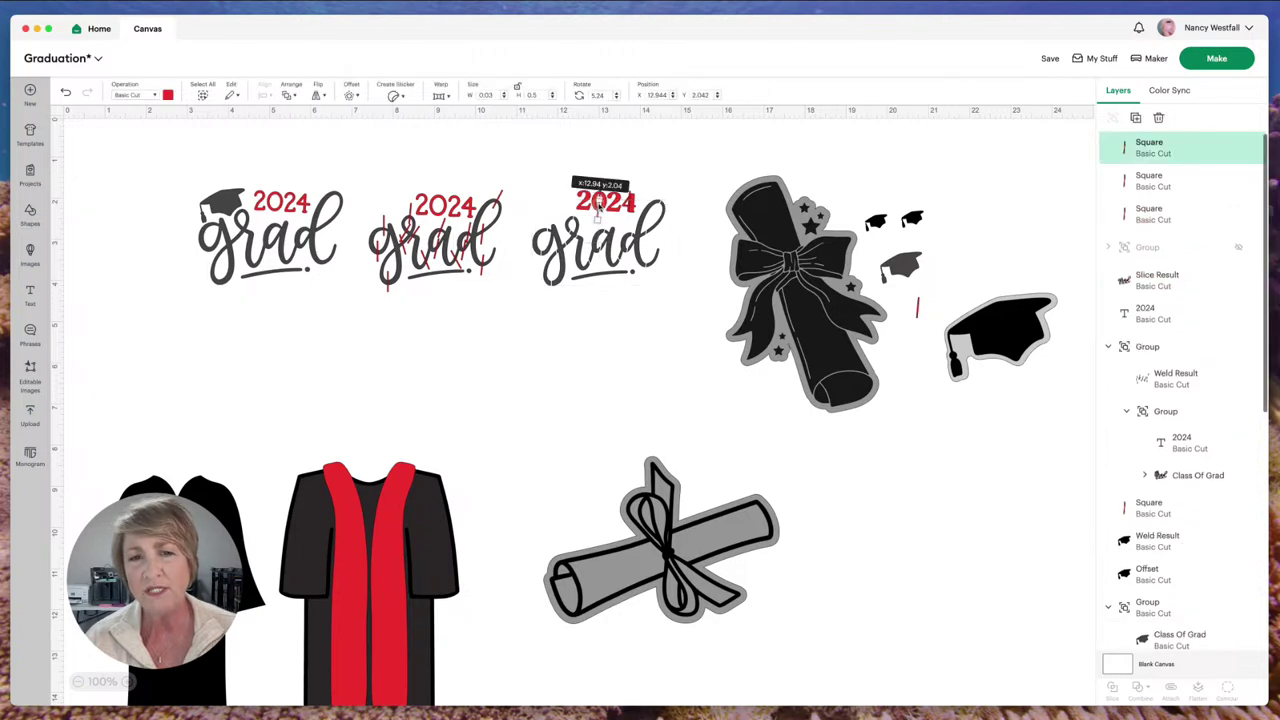
pyautogui.moveTo(598, 204); pyautogui.dragTo(598, 205)
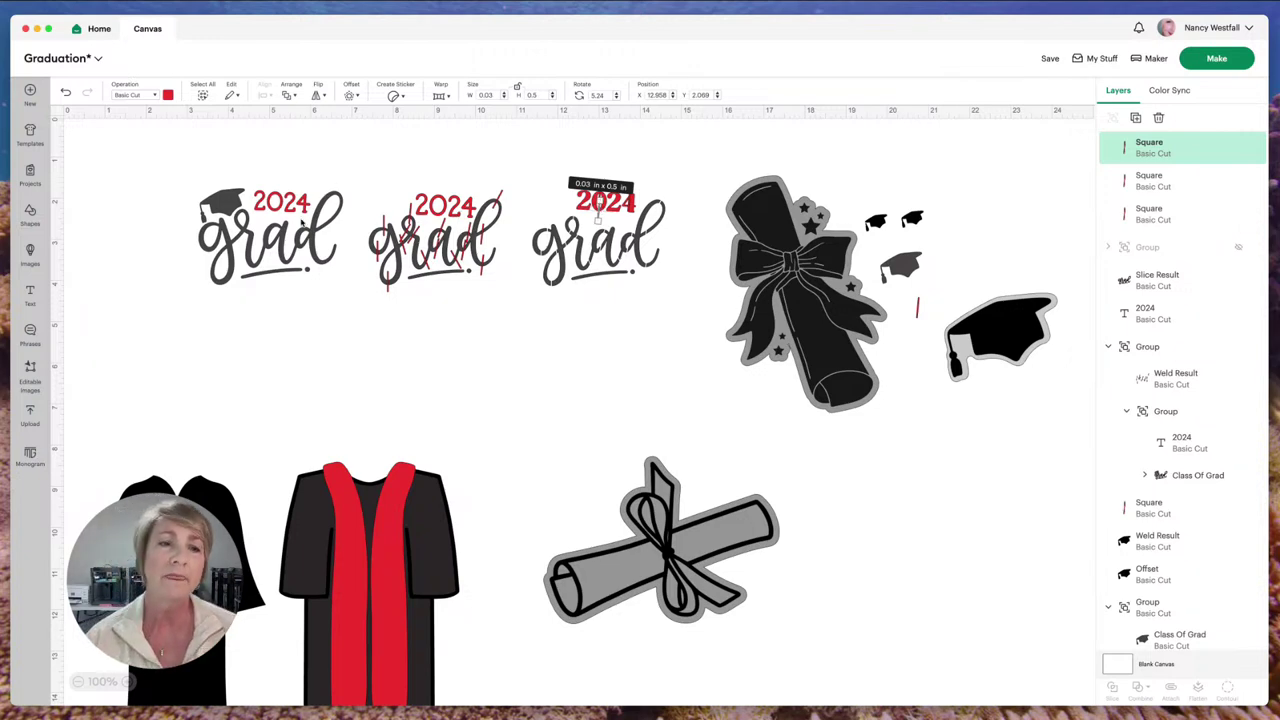
# Step: Move the bar-free grad design with the cap to about X 1.00, Y 1.68 and the sliced word grad to about X 11.04, Y 5.05
pyautogui.moveTo(311, 233); pyautogui.dragTo(220, 228)
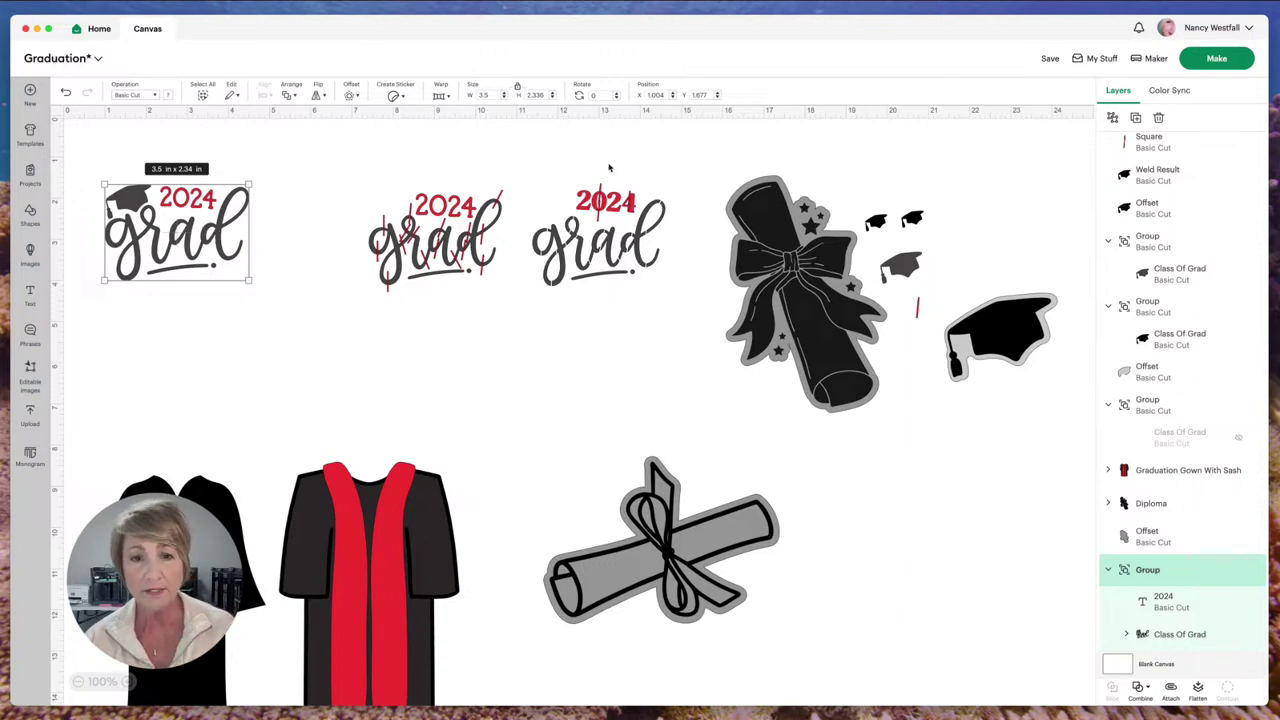
pyautogui.click(567, 172)
pyautogui.moveTo(567, 172); pyautogui.dragTo(637, 201)
pyautogui.click(608, 242)
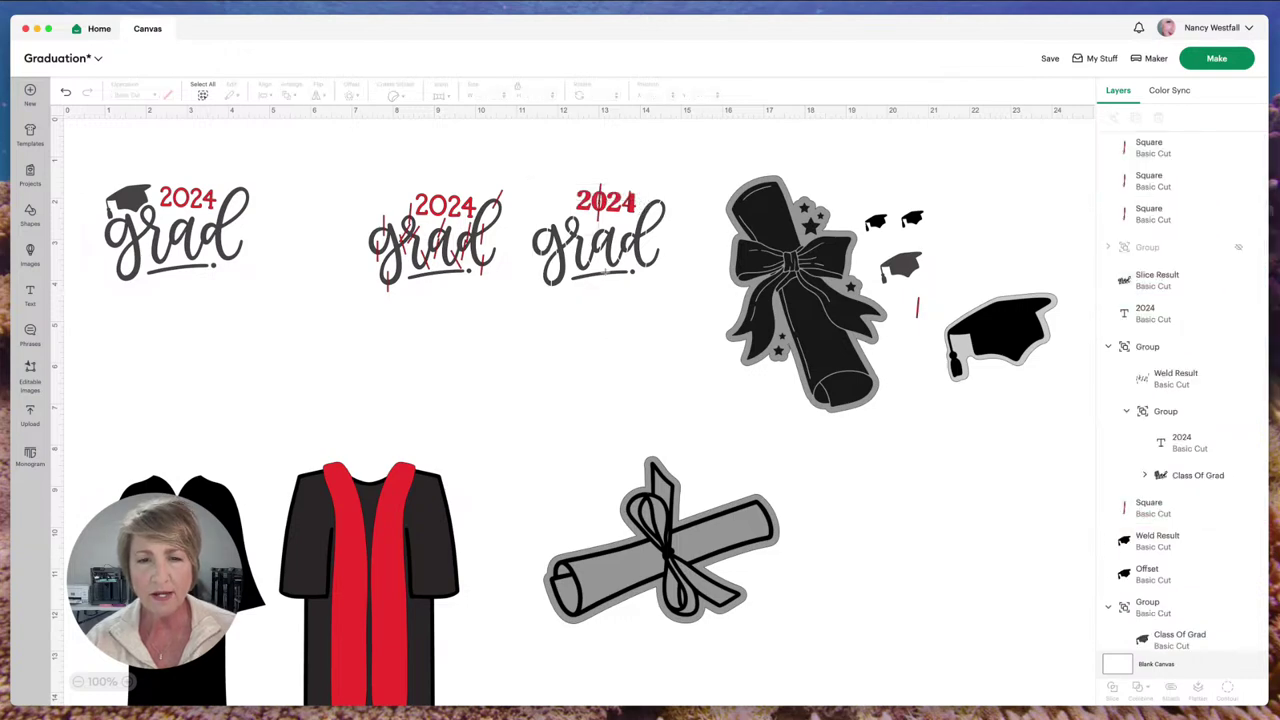
pyautogui.moveTo(608, 244); pyautogui.dragTo(592, 368)
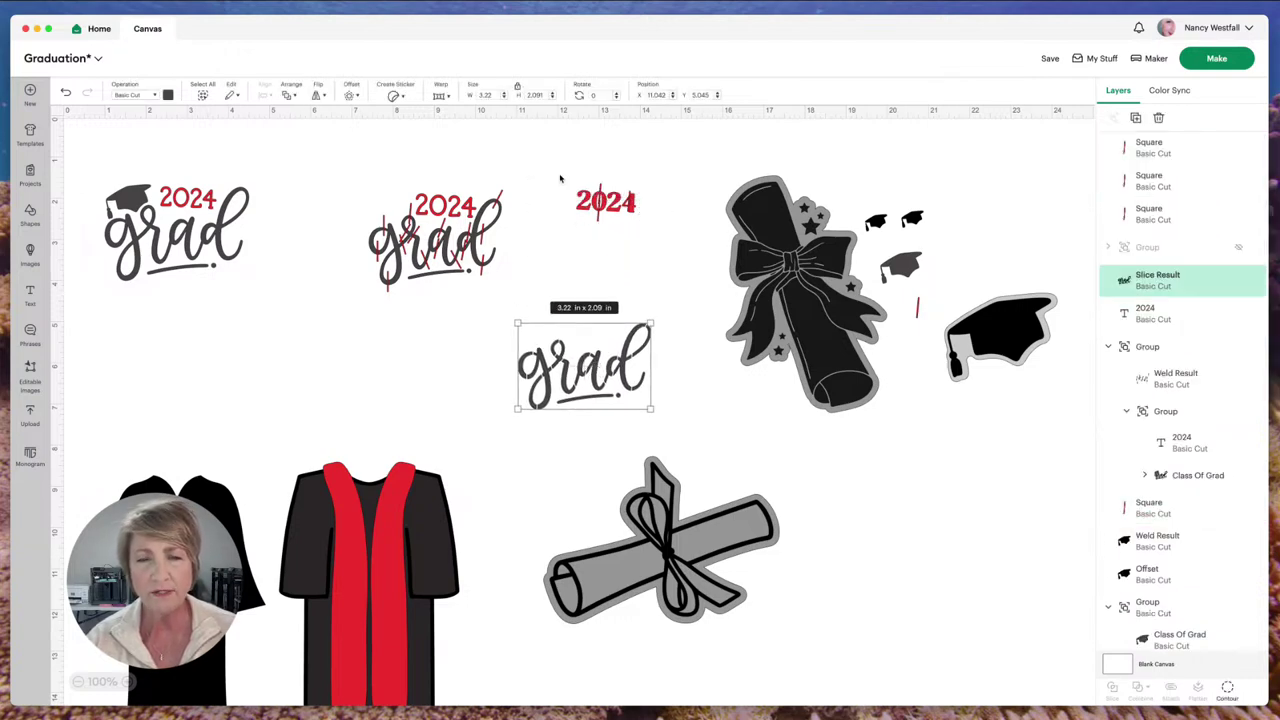
# Step: Hide the restyled 2024 text and weld its three thin red bridge bars into one shape
pyautogui.moveTo(566, 162); pyautogui.dragTo(638, 228)
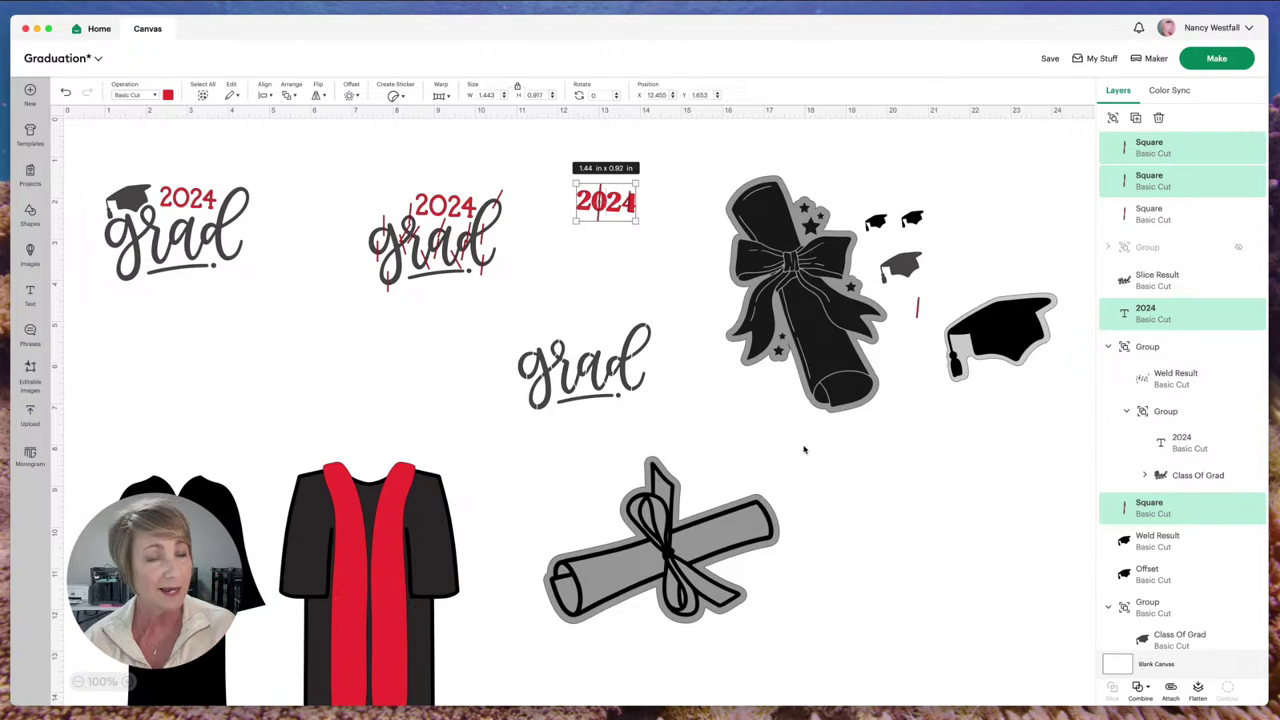
pyautogui.click(645, 280)
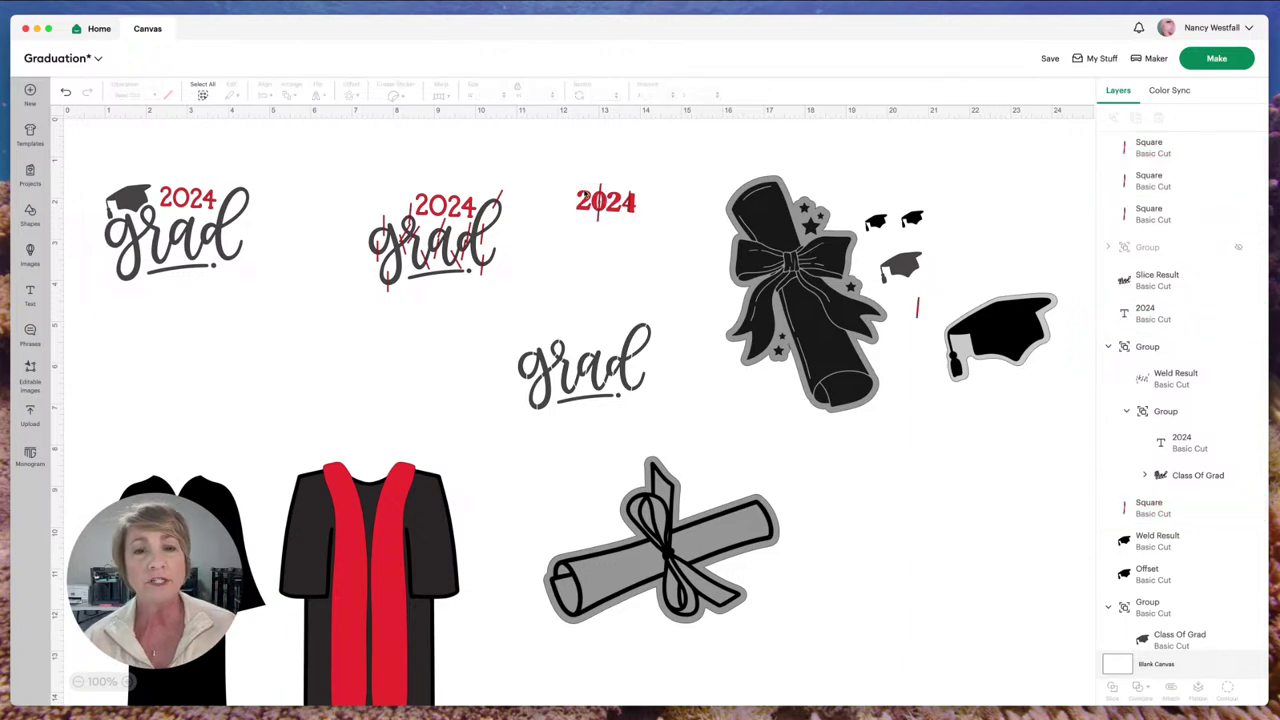
pyautogui.click(587, 198)
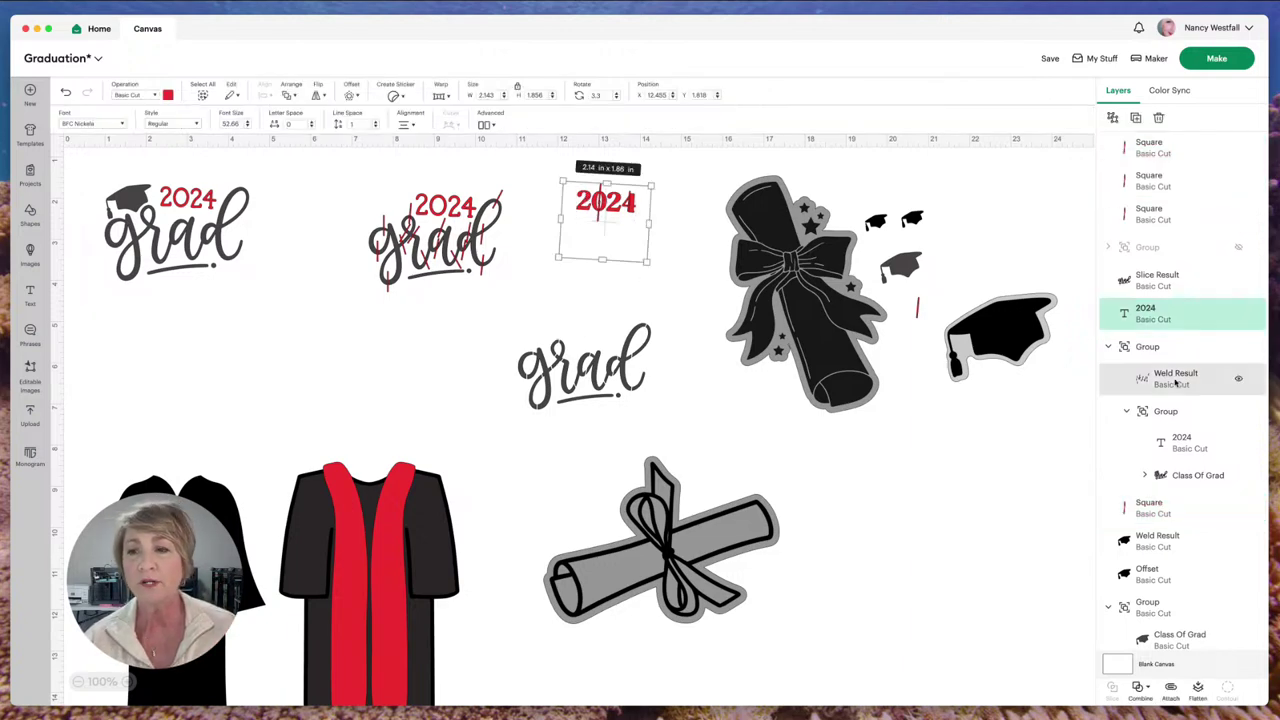
pyautogui.click(1241, 315)
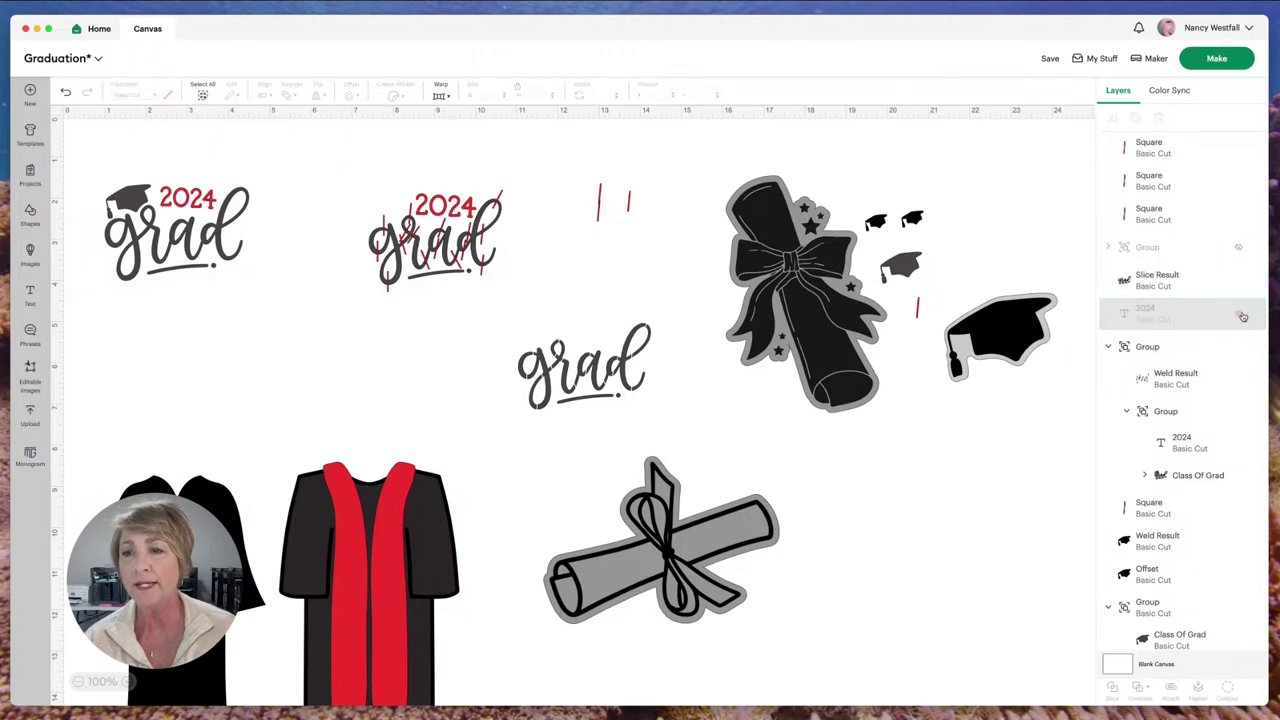
pyautogui.moveTo(573, 155); pyautogui.dragTo(640, 230)
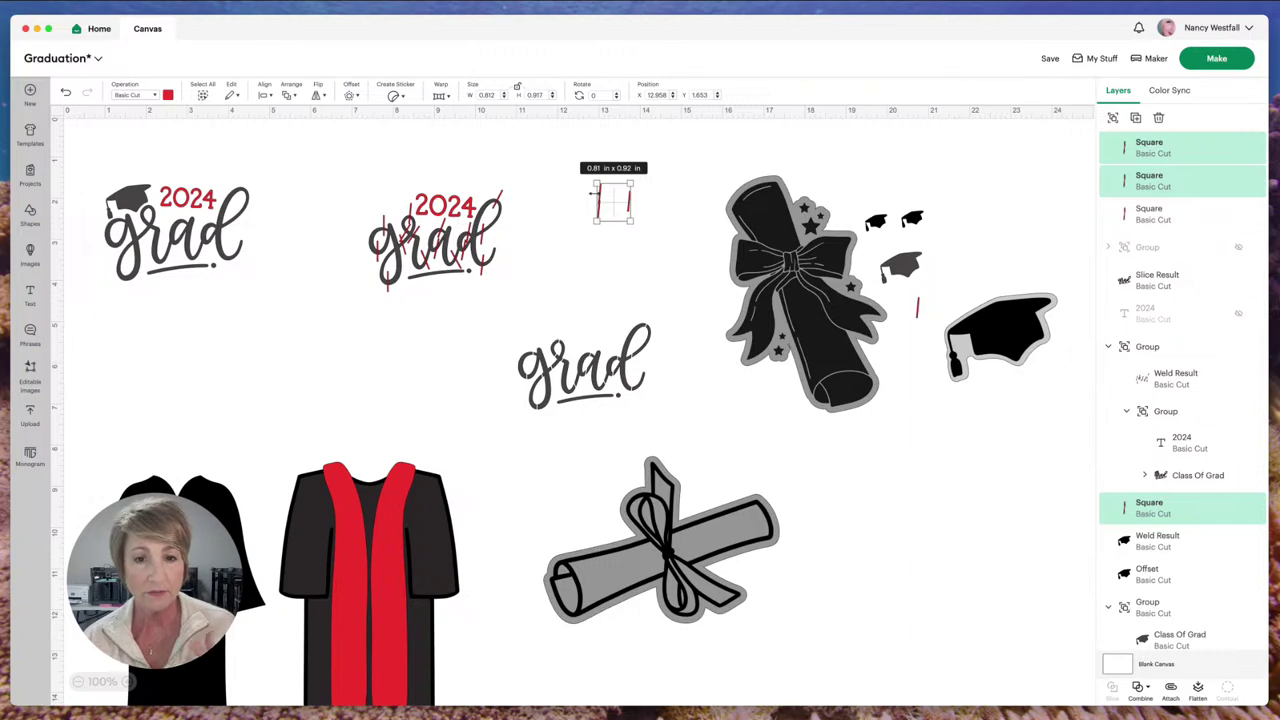
pyautogui.click(1148, 690)
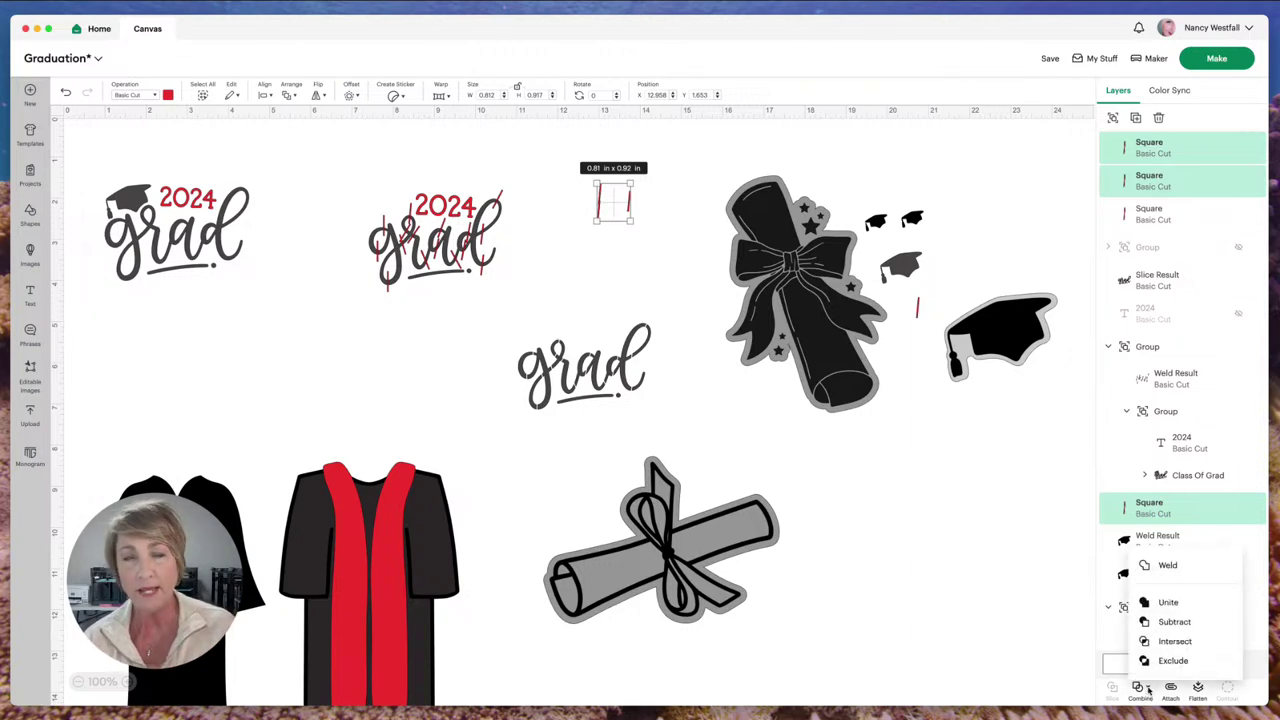
pyautogui.click(1162, 565)
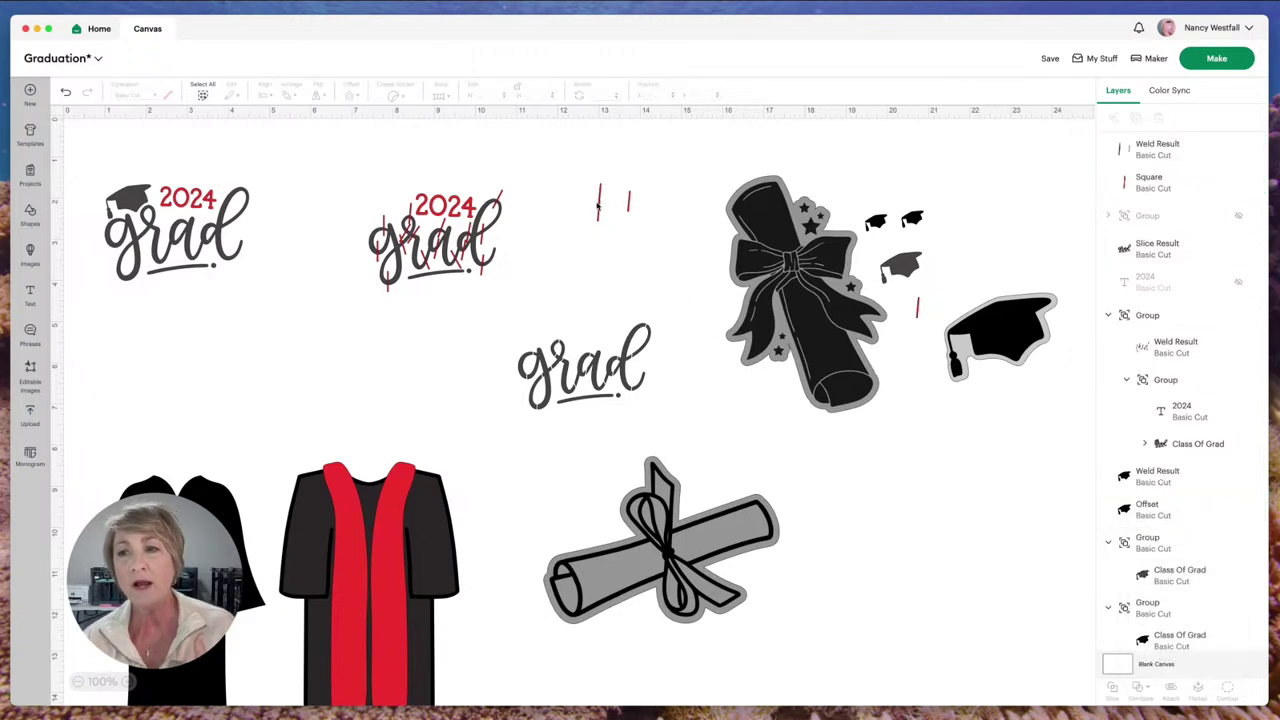
# Step: Show the restyled 2024 text again and slice it with the welded bridge bars
pyautogui.click(600, 198)
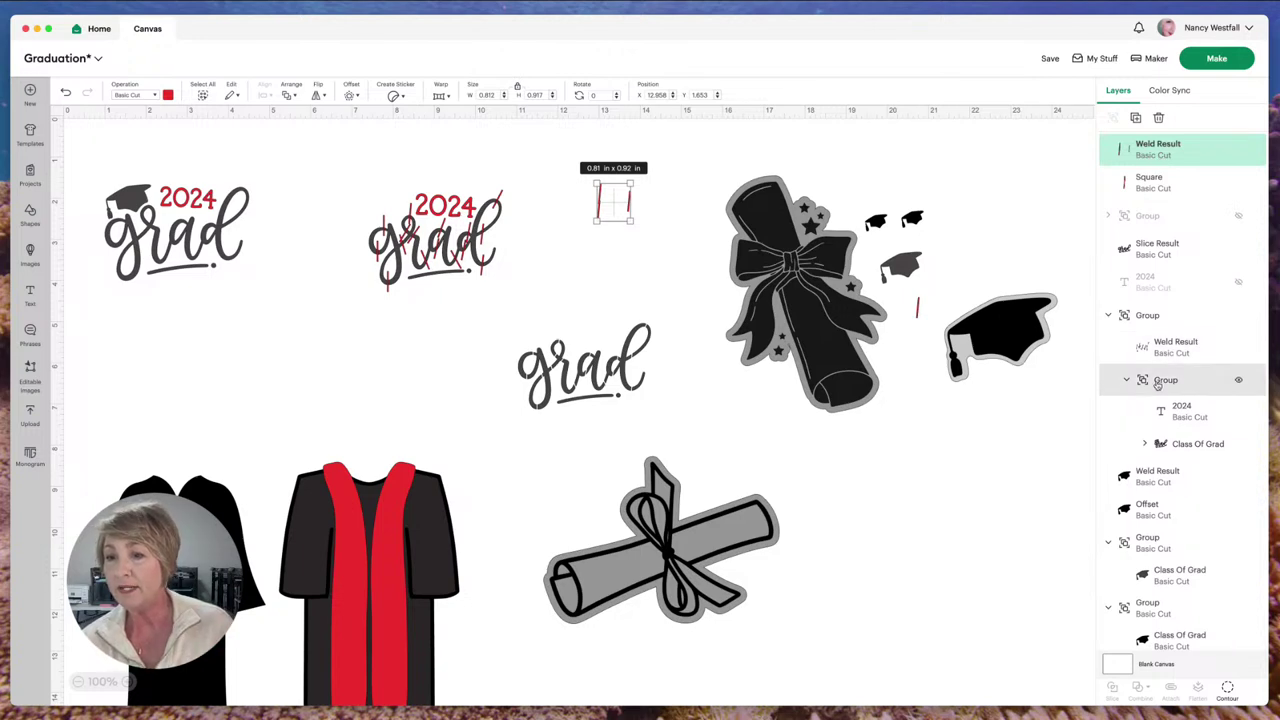
pyautogui.scroll(-1, 1220, 250)
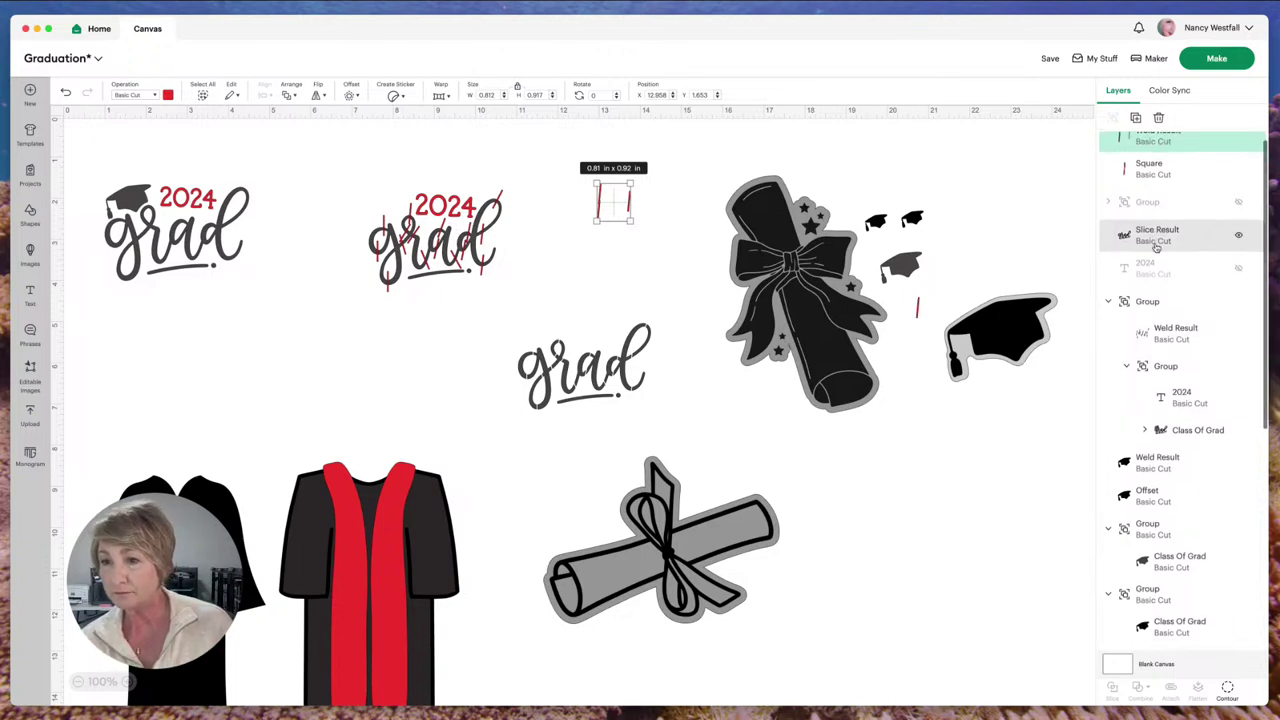
pyautogui.click(1240, 271)
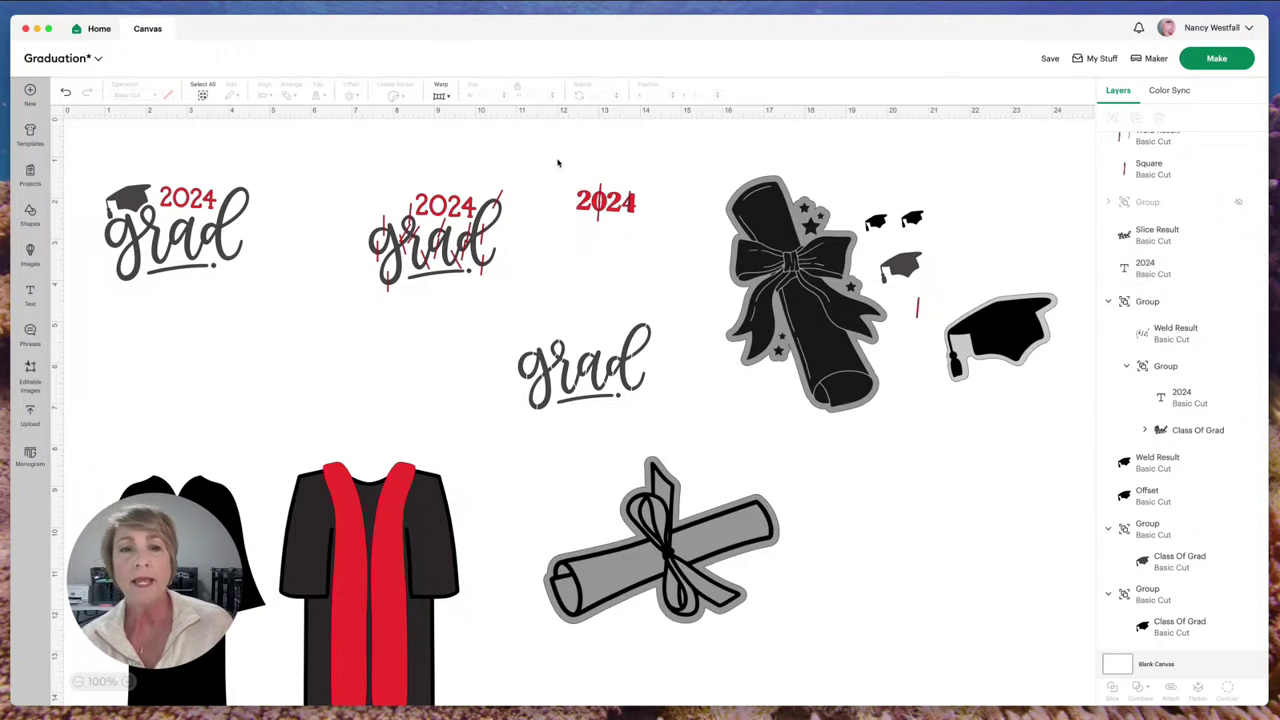
pyautogui.moveTo(557, 160); pyautogui.dragTo(661, 232)
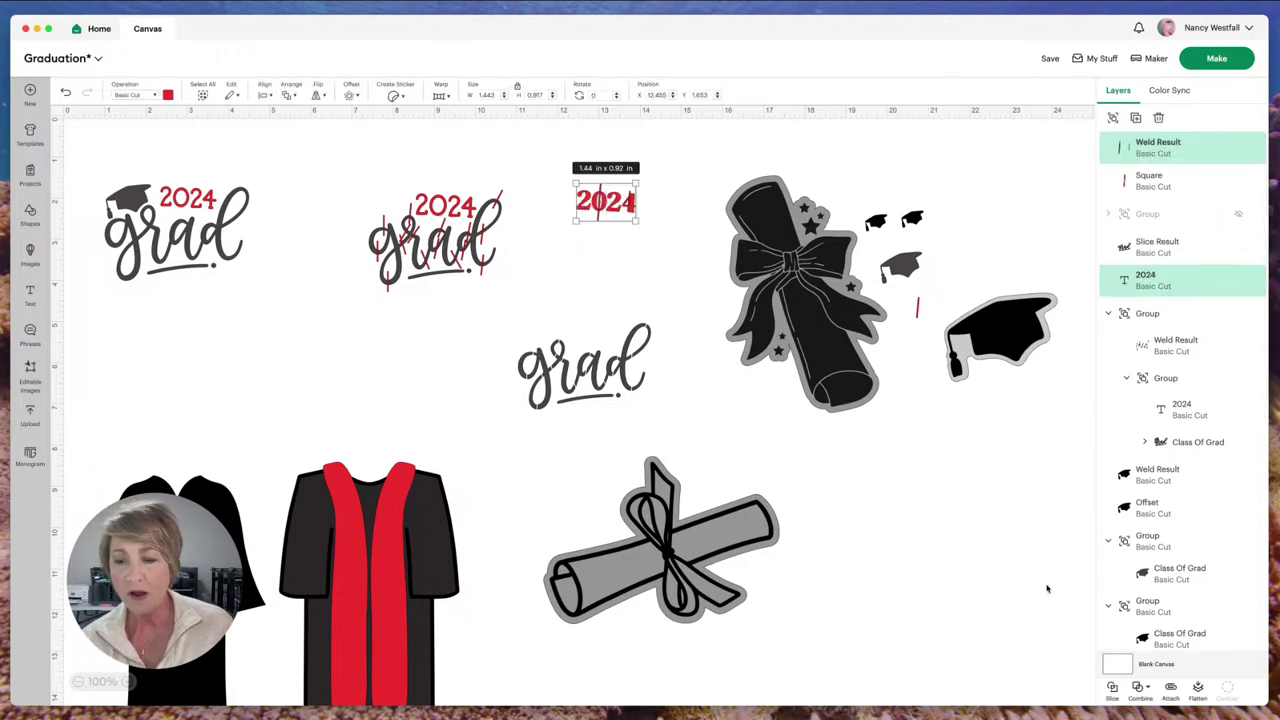
pyautogui.click(1112, 689)
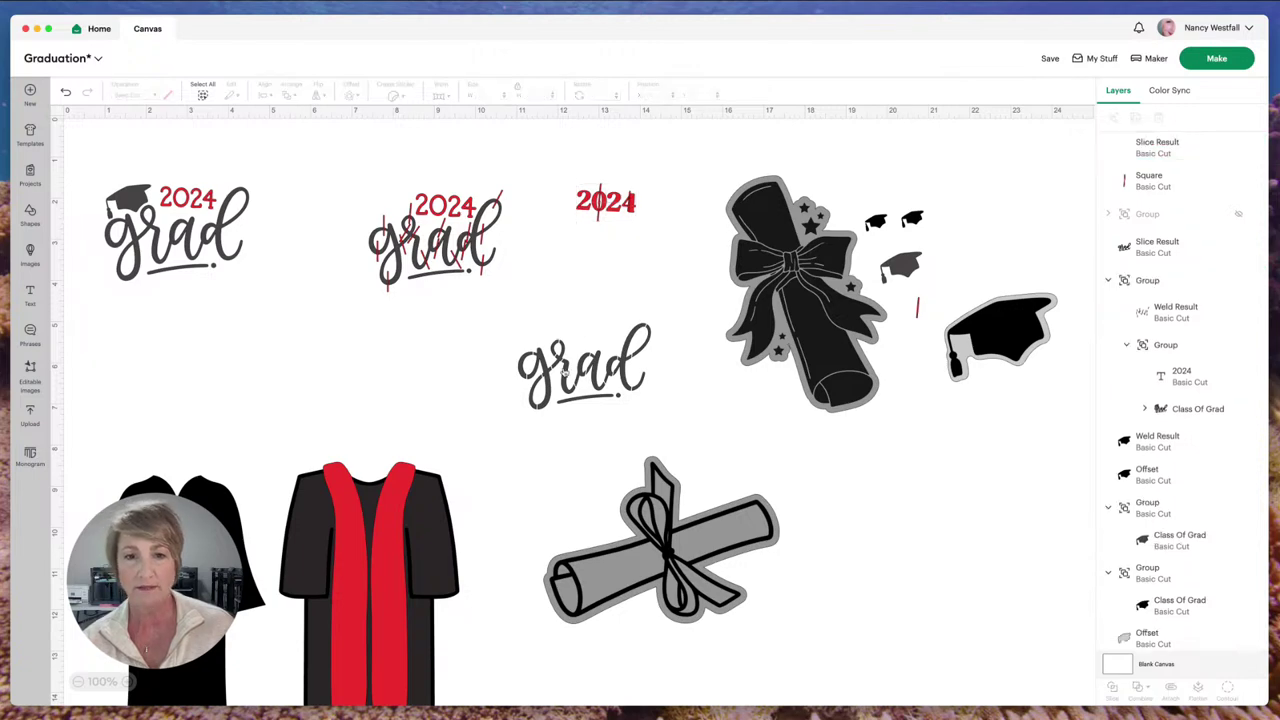
# Step: Pull the leftover bar pieces off the sliced 2024 and delete them
pyautogui.moveTo(614, 210); pyautogui.dragTo(598, 268)
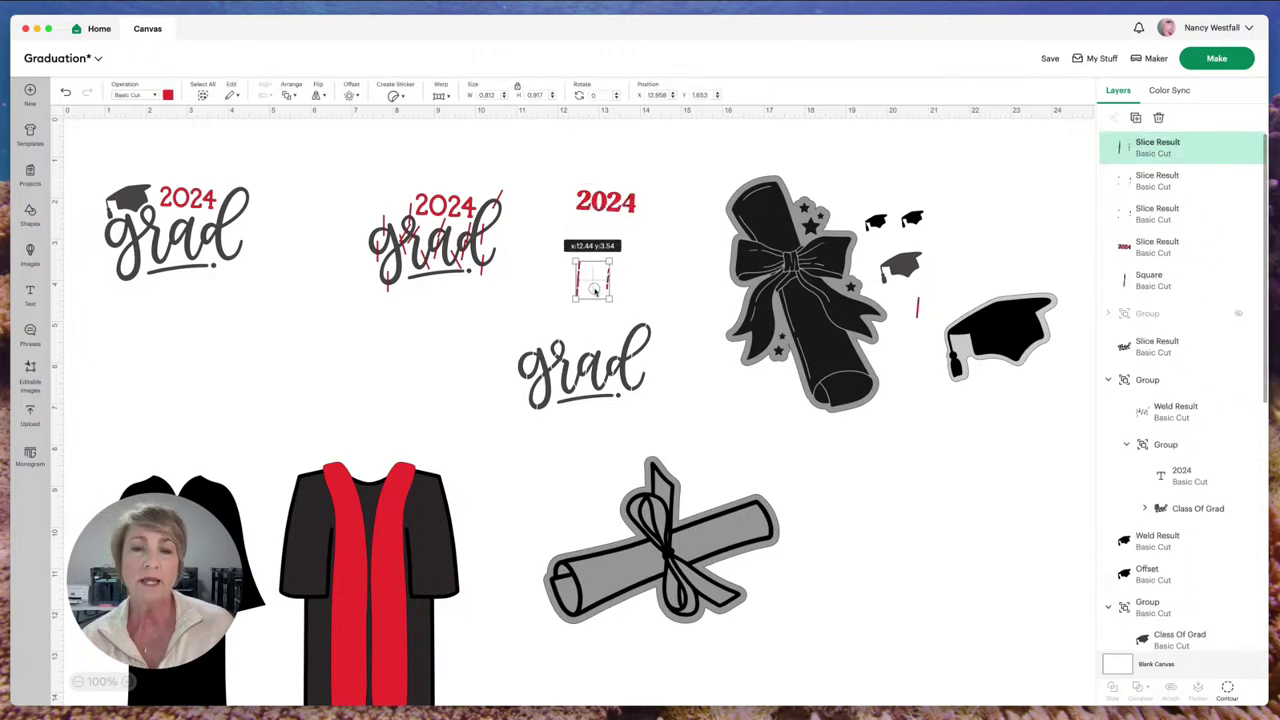
pyautogui.moveTo(606, 205); pyautogui.dragTo(594, 282)
pyautogui.moveTo(550, 237); pyautogui.dragTo(637, 312)
pyautogui.press('Delete')
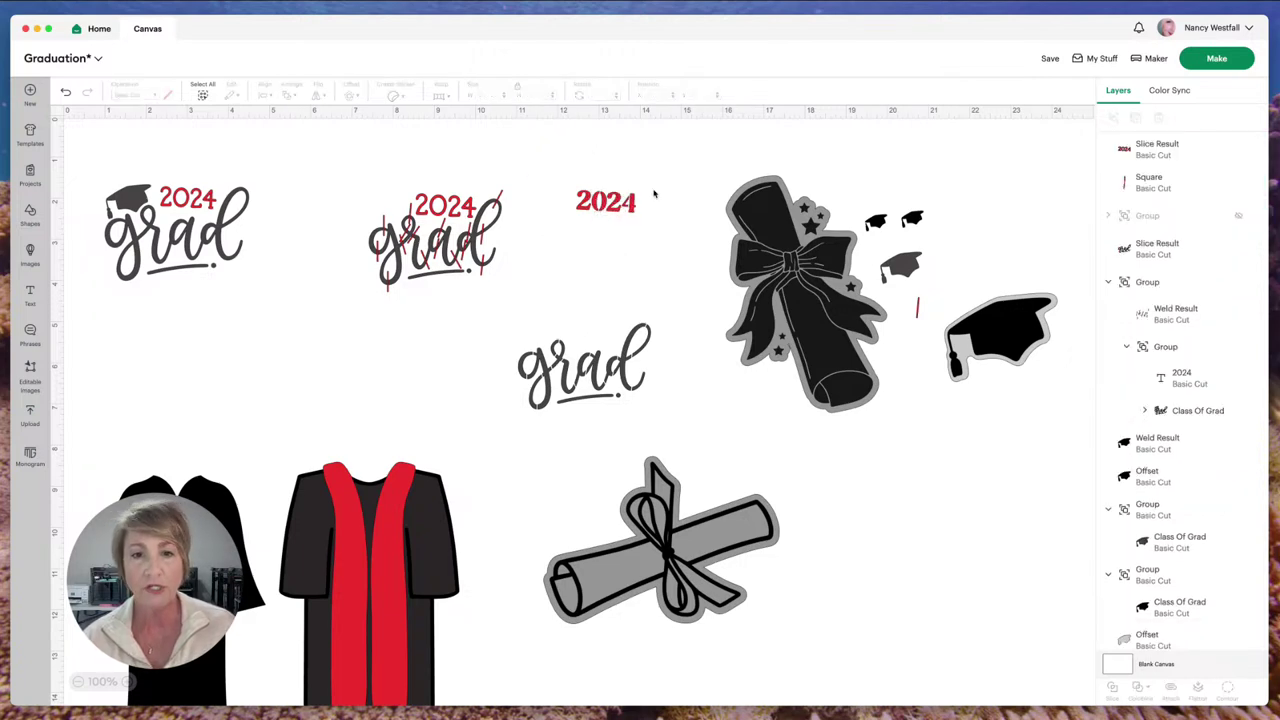
# Step: Enlarge the sliced 2024 to about 1.56 × 0.58 in and place it above the sliced word grad at about X 11.88, Y 4.83
pyautogui.click(589, 205)
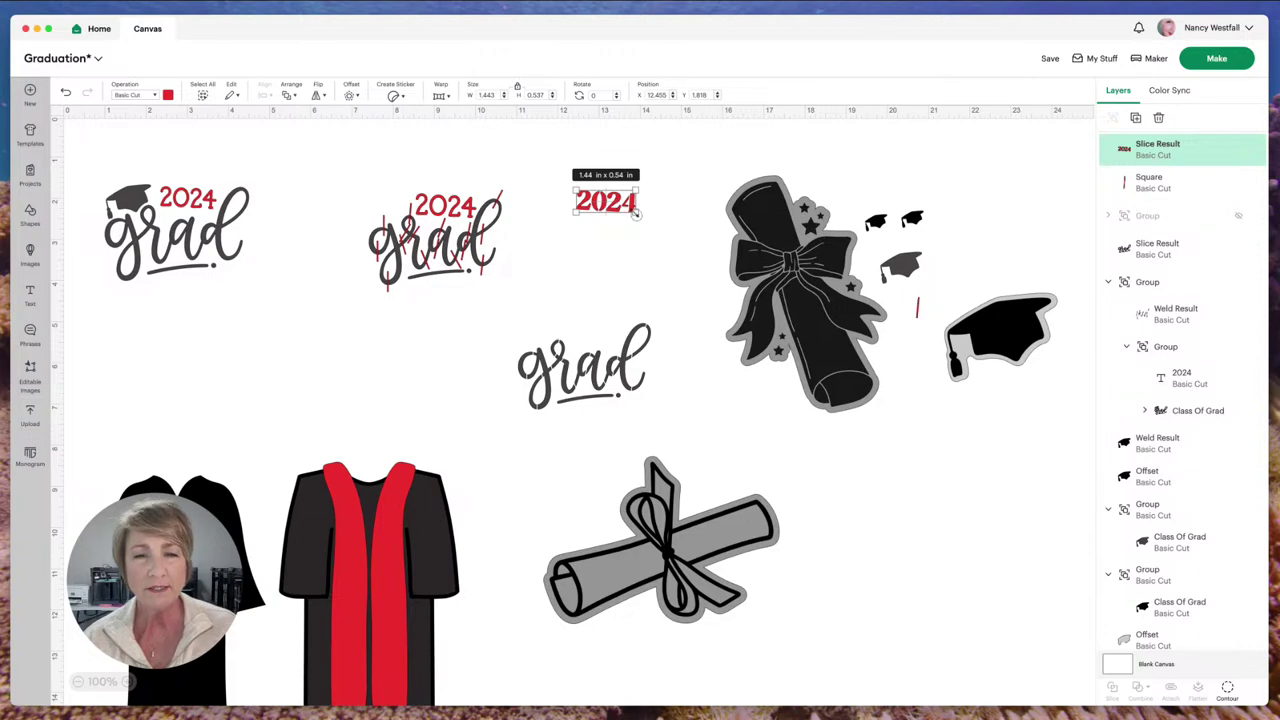
pyautogui.moveTo(634, 213); pyautogui.dragTo(642, 217)
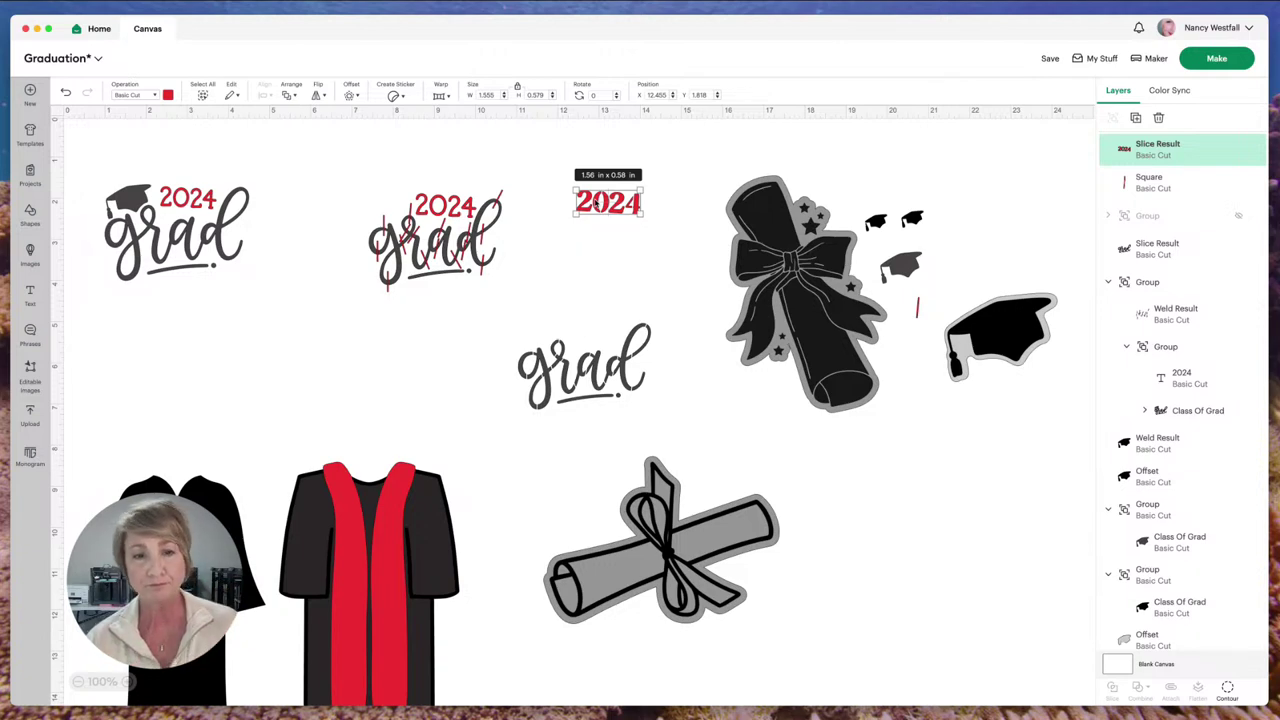
pyautogui.moveTo(596, 203); pyautogui.dragTo(588, 330)
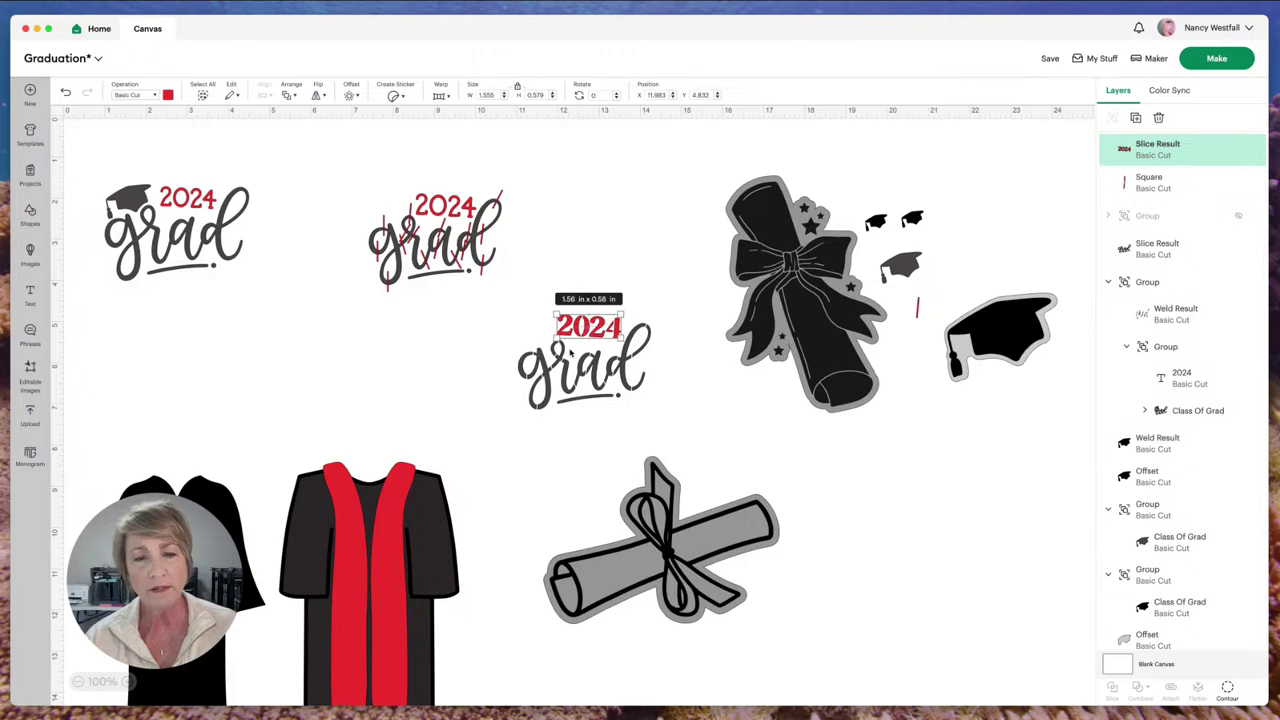
pyautogui.click(482, 343)
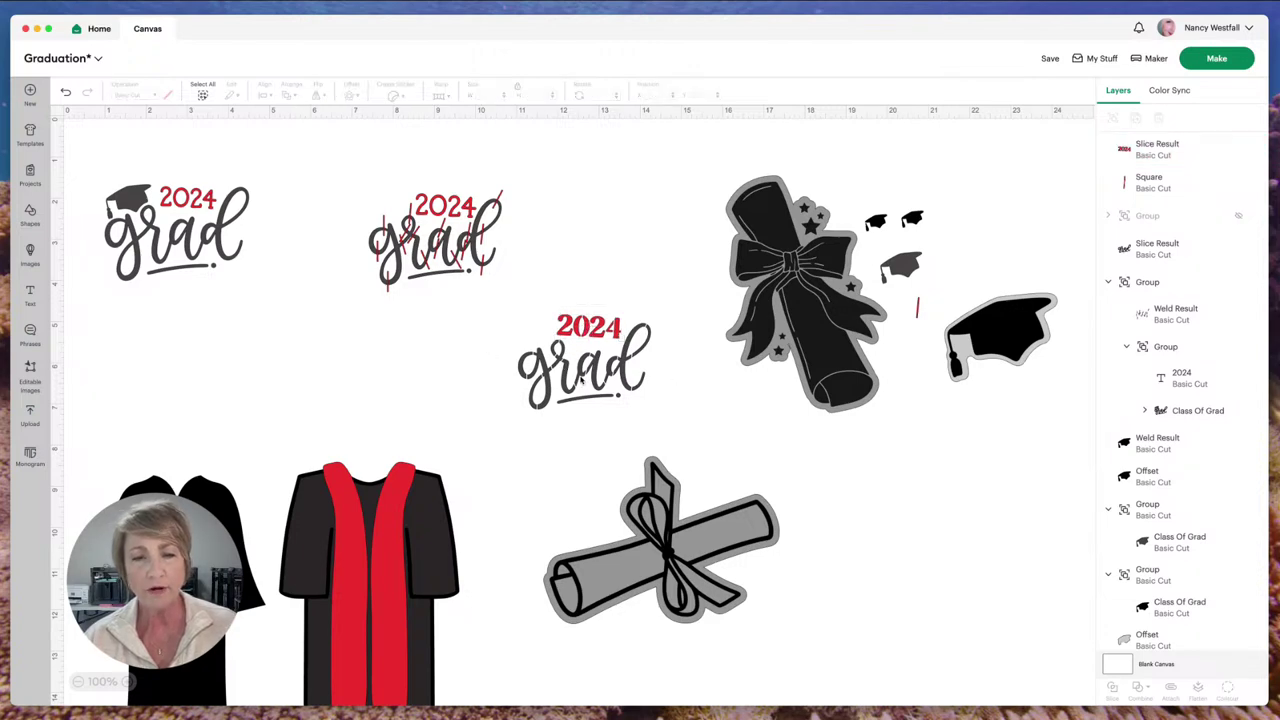
# Step: Move the sliced 2024 grad design below the black graduation cap and place the copy with red bridge bars beneath it
pyautogui.moveTo(524, 280); pyautogui.dragTo(645, 413)
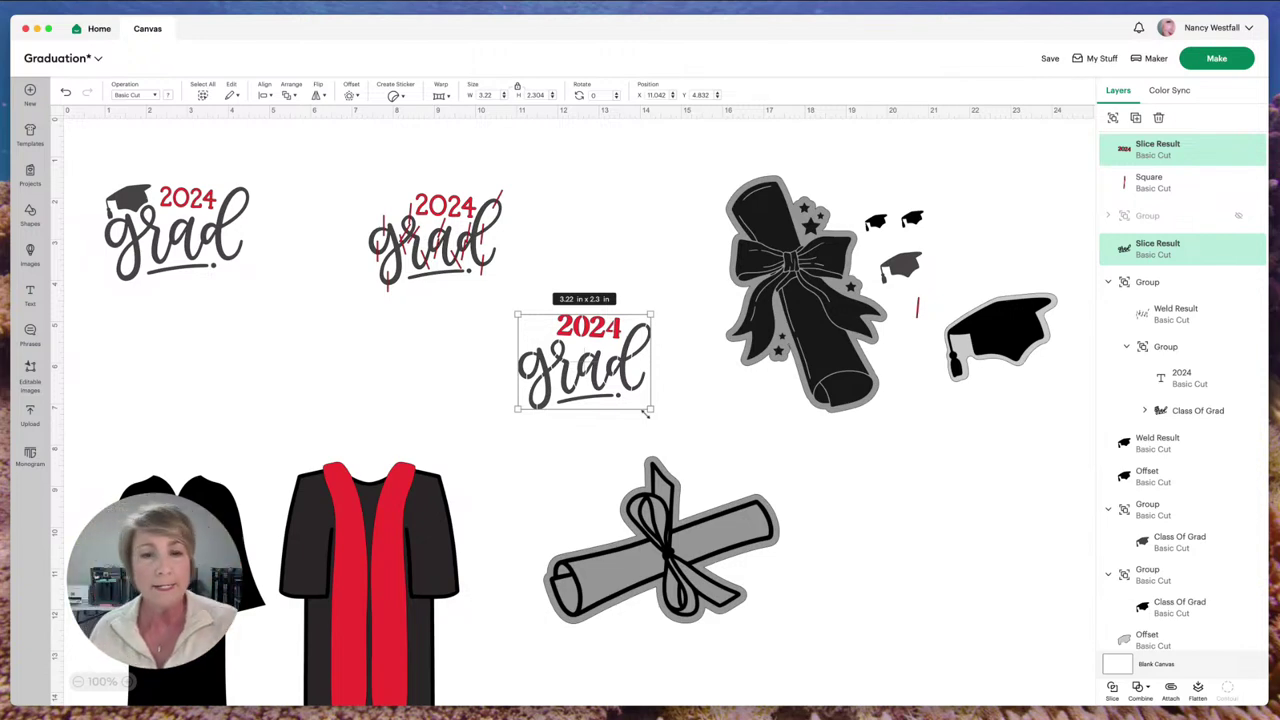
pyautogui.moveTo(590, 358); pyautogui.dragTo(970, 474)
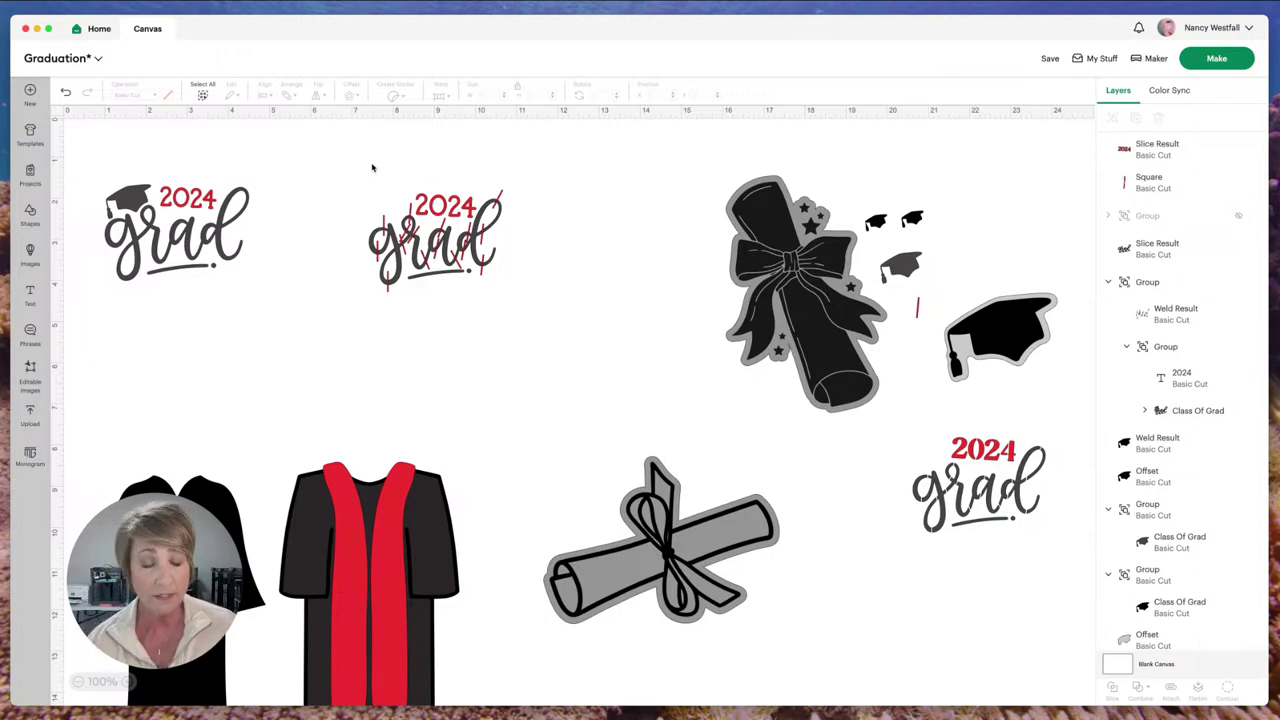
pyautogui.moveTo(374, 166); pyautogui.dragTo(478, 304)
pyautogui.moveTo(440, 243); pyautogui.dragTo(999, 621)
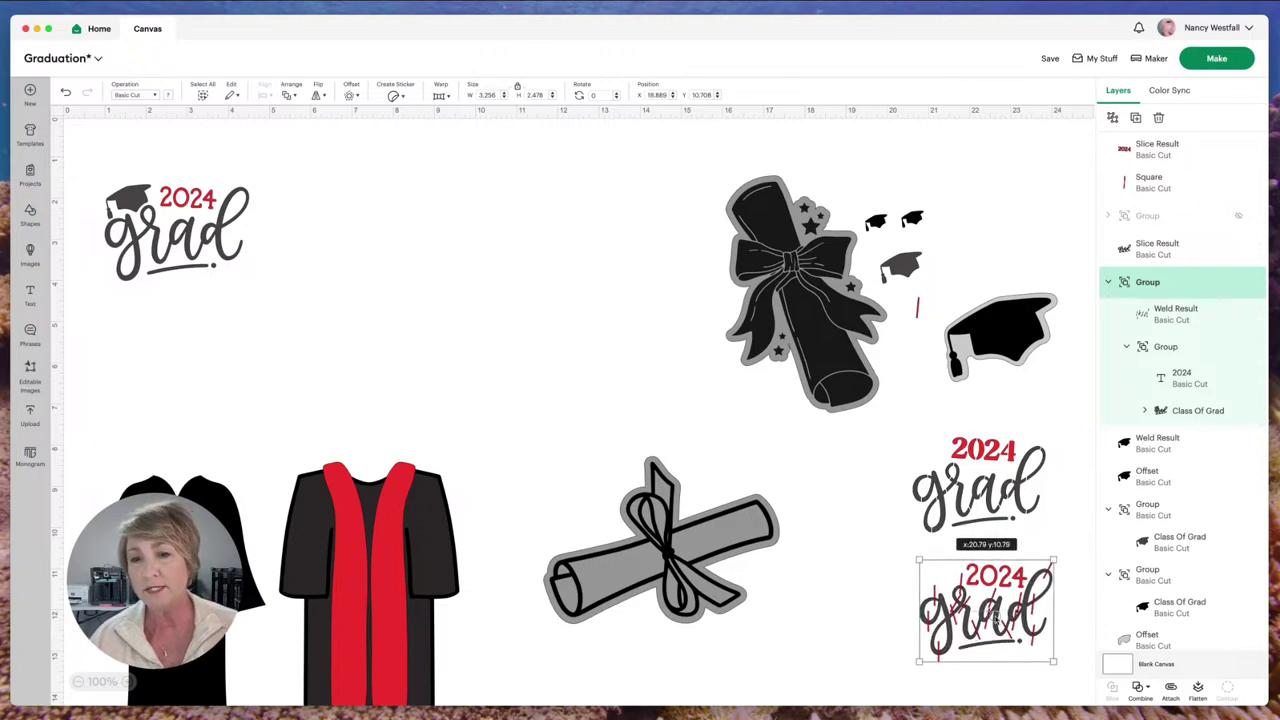
# Step: Add a square, size it to 6 × 6 in and position it to the right of the original 2024 grad design
pyautogui.click(160, 242)
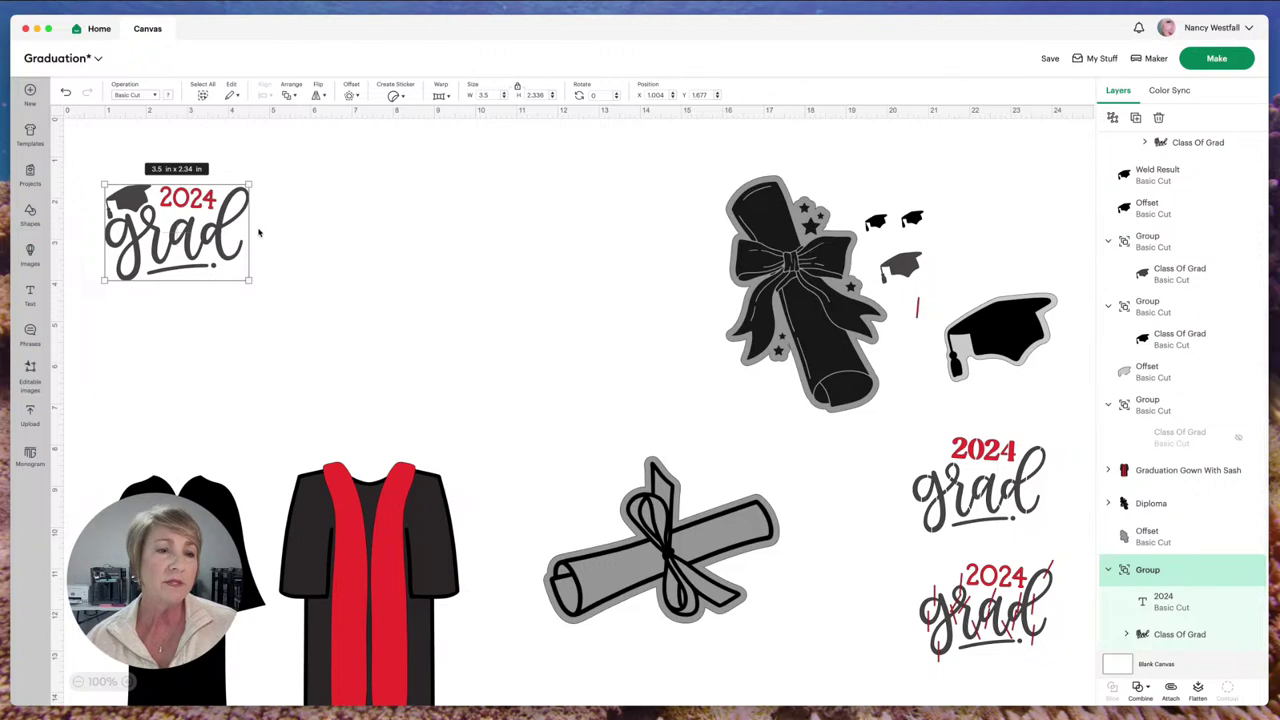
pyautogui.click(30, 212)
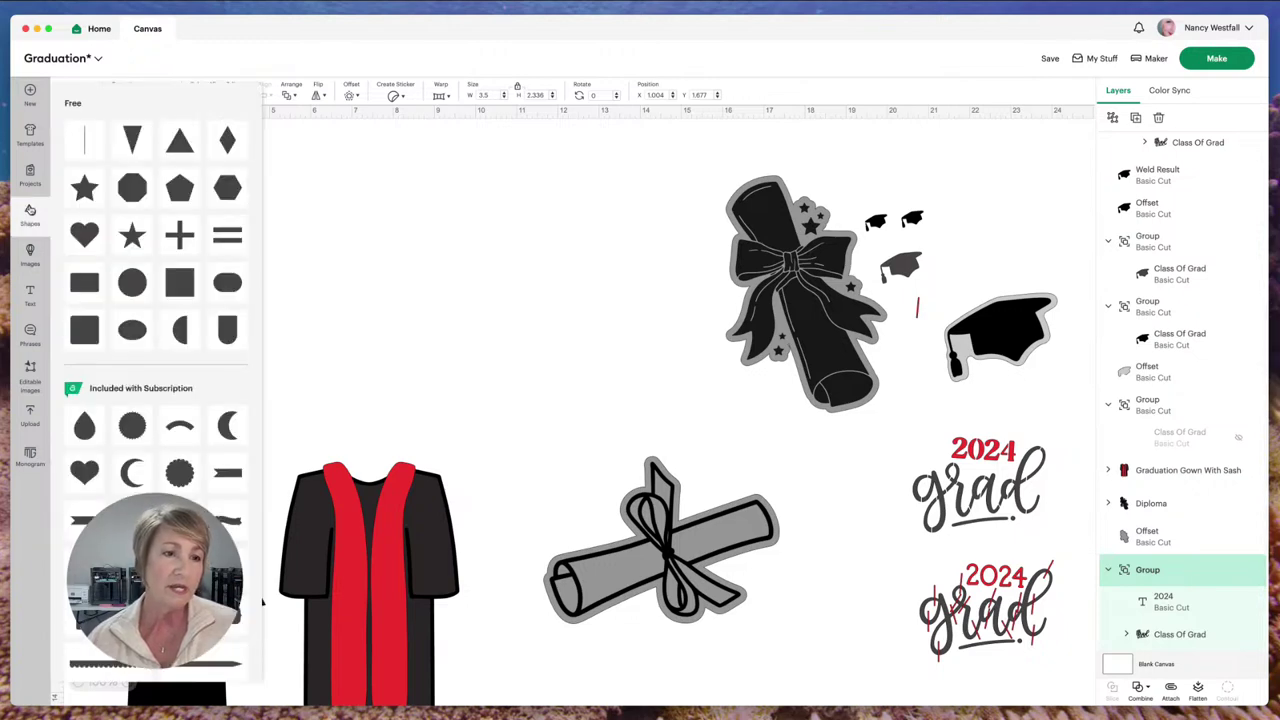
pyautogui.click(181, 281)
pyautogui.moveTo(151, 200); pyautogui.dragTo(408, 228)
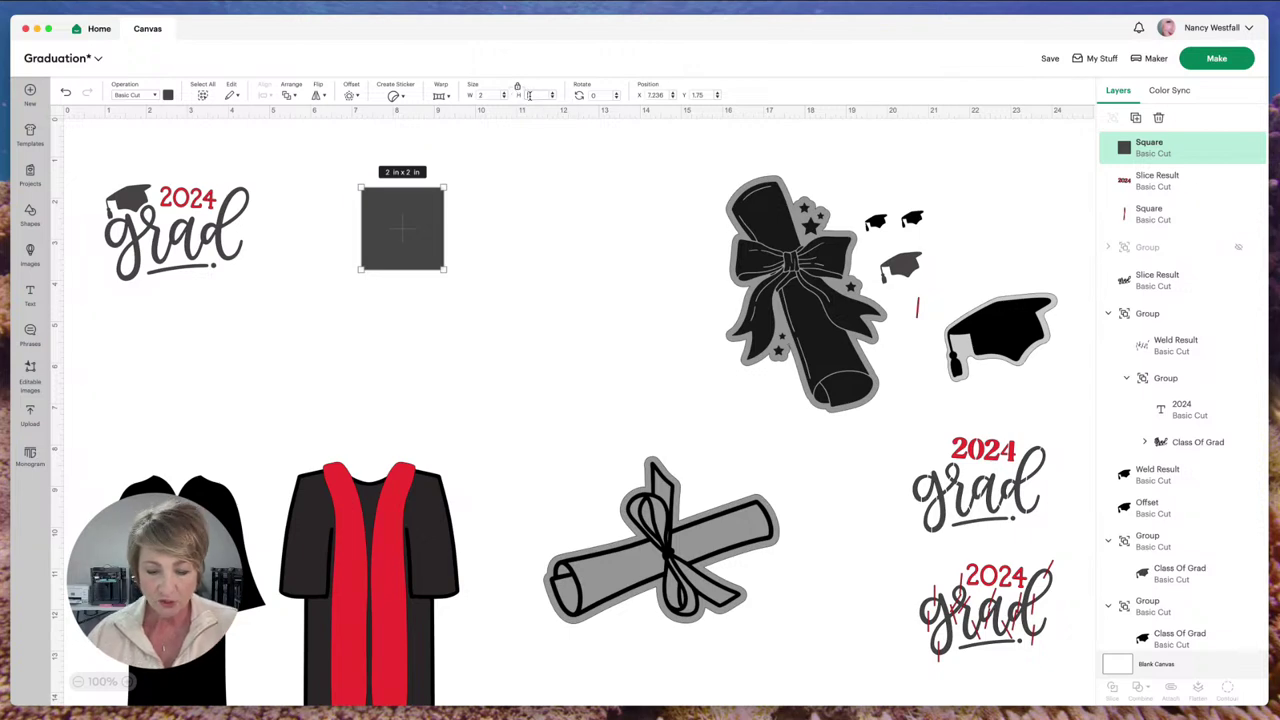
pyautogui.write('6')
pyautogui.press('Return')
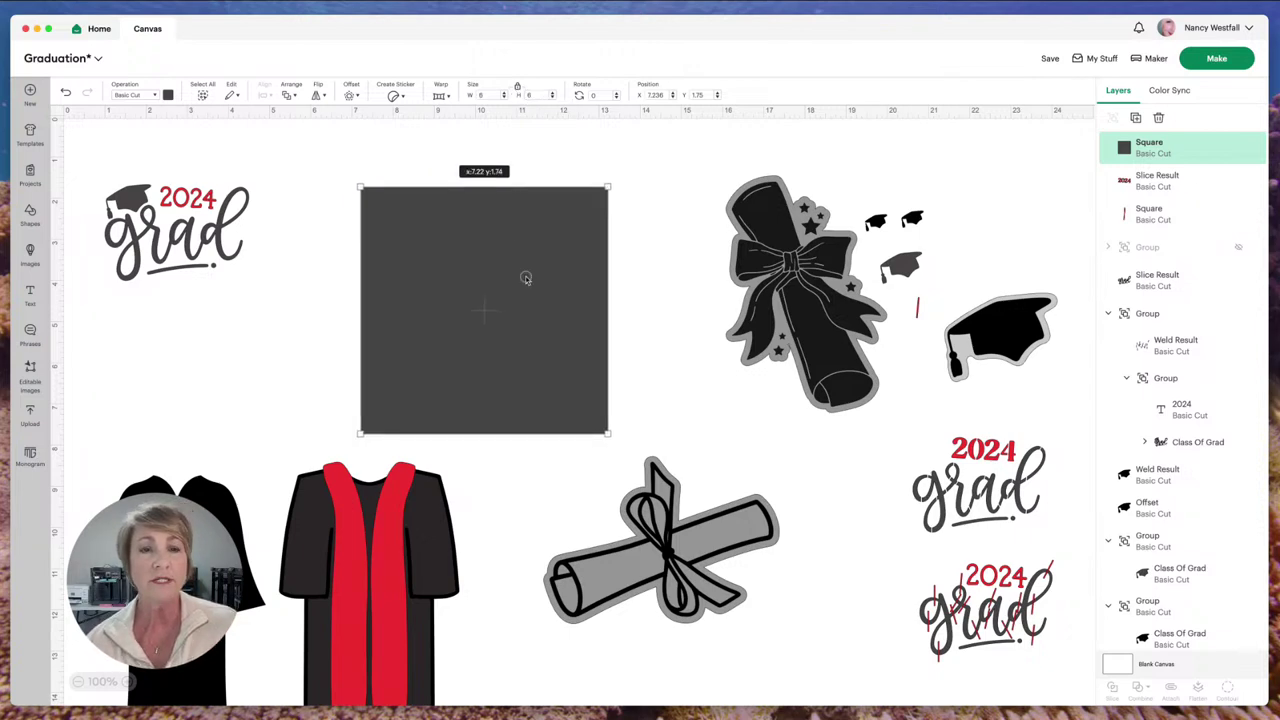
pyautogui.moveTo(595, 234); pyautogui.dragTo(528, 234)
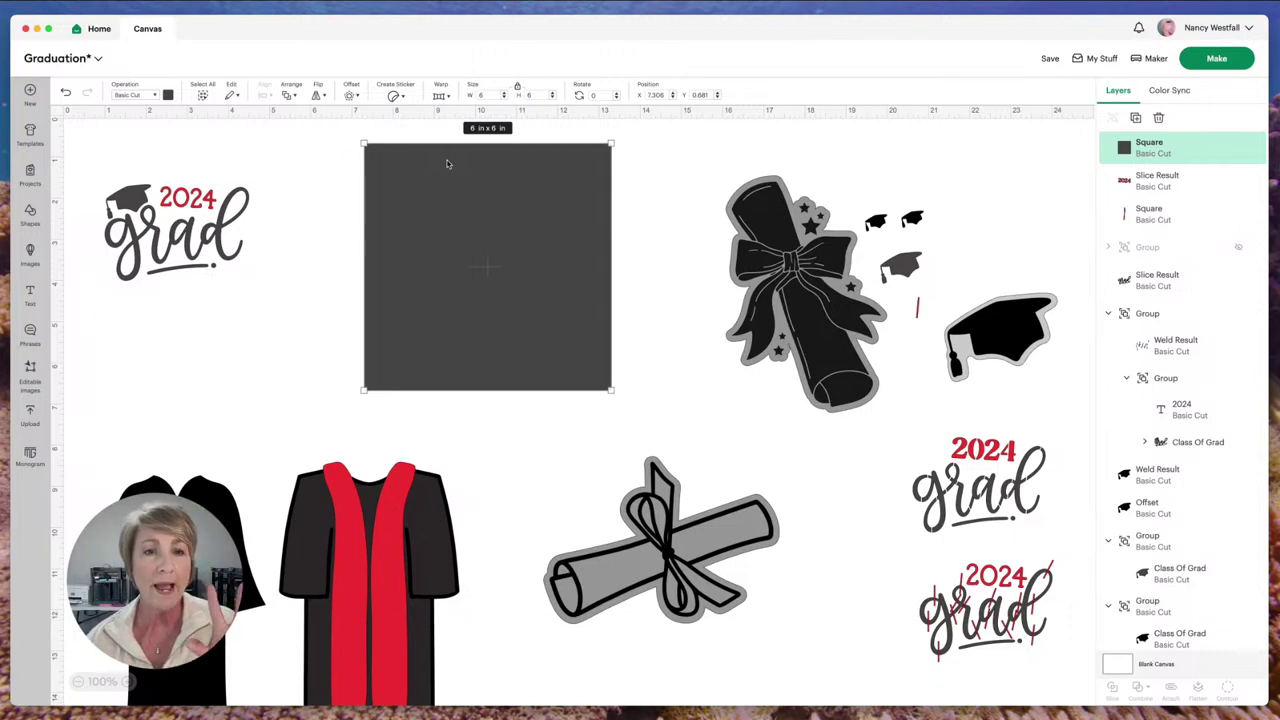
# Step: Resize the dark square to 5.75 × 5.75 in
pyautogui.click(485, 95)
pyautogui.write('3.5')
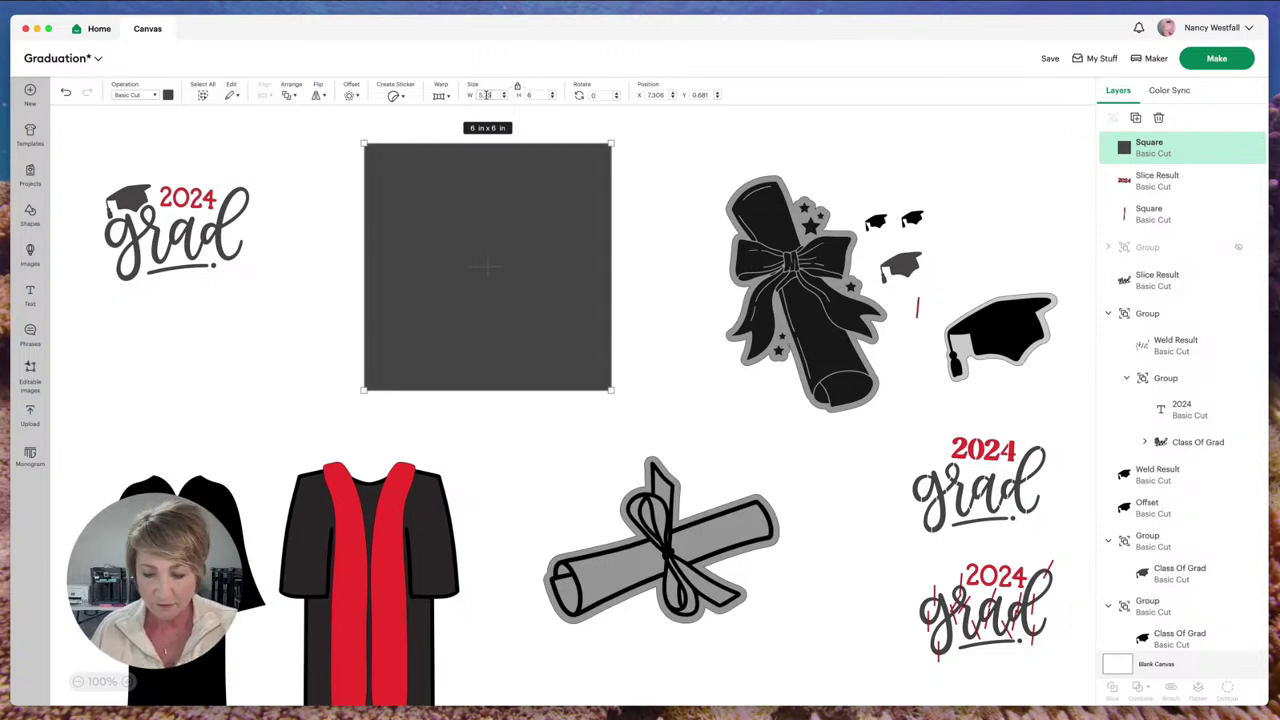
pyautogui.press('Return')
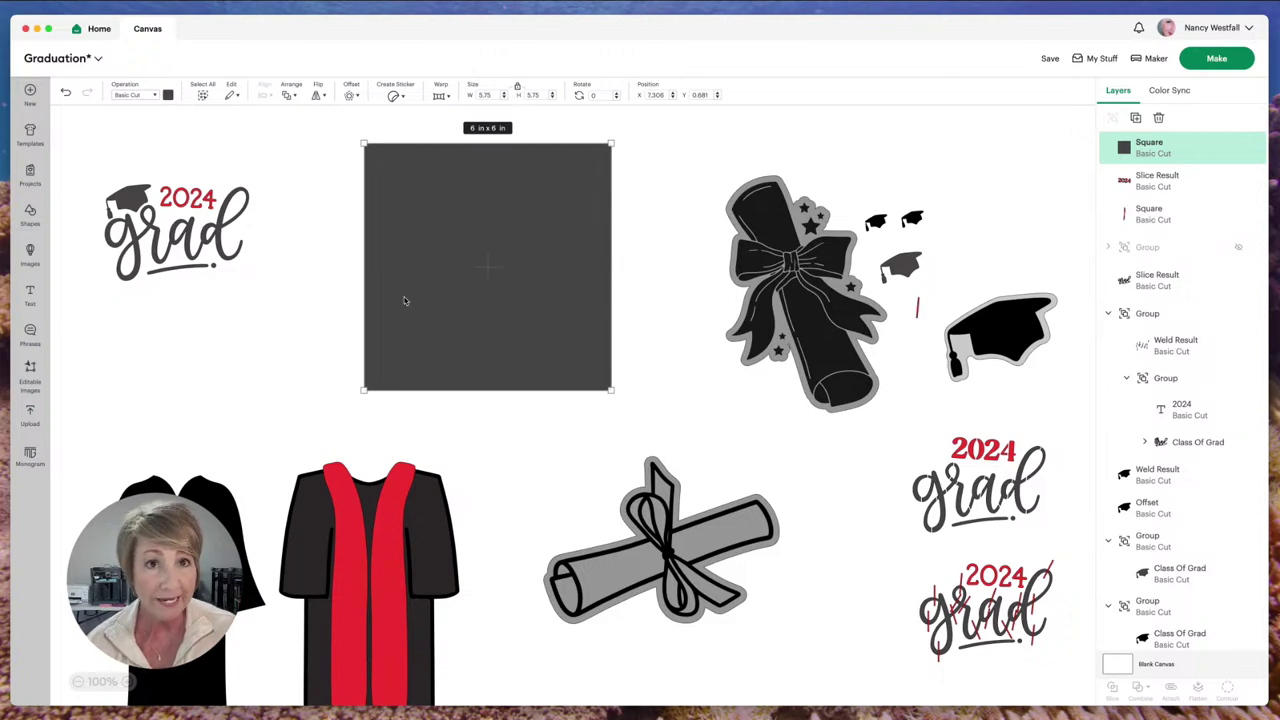
# Step: Bring the original 2024 grad group to the front and place it over the dark square at about X 8.34, Y 2.37
pyautogui.click(186, 242)
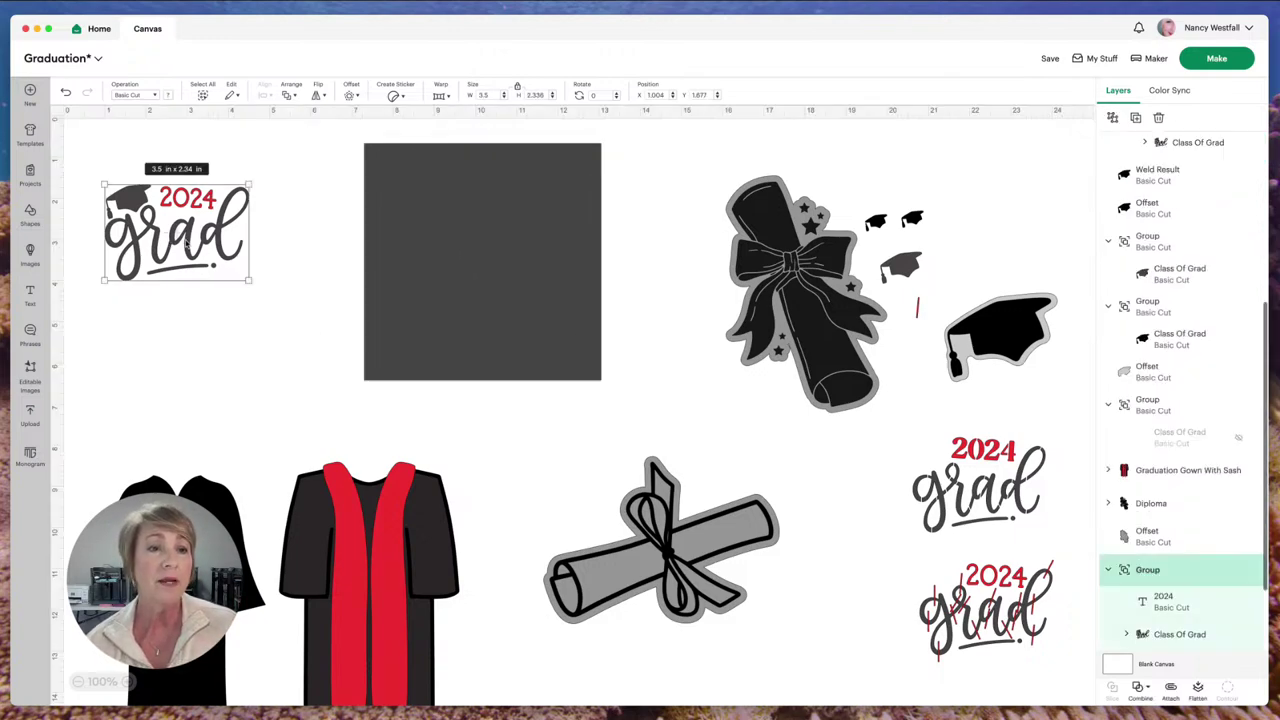
pyautogui.moveTo(186, 242)
pyautogui.mouseDown()
pyautogui.moveTo(540, 265)
pyautogui.moveTo(282, 251)
pyautogui.moveTo(528, 243)
pyautogui.moveTo(569, 266)
pyautogui.moveTo(514, 246)
pyautogui.moveTo(195, 245)
pyautogui.mouseUp()
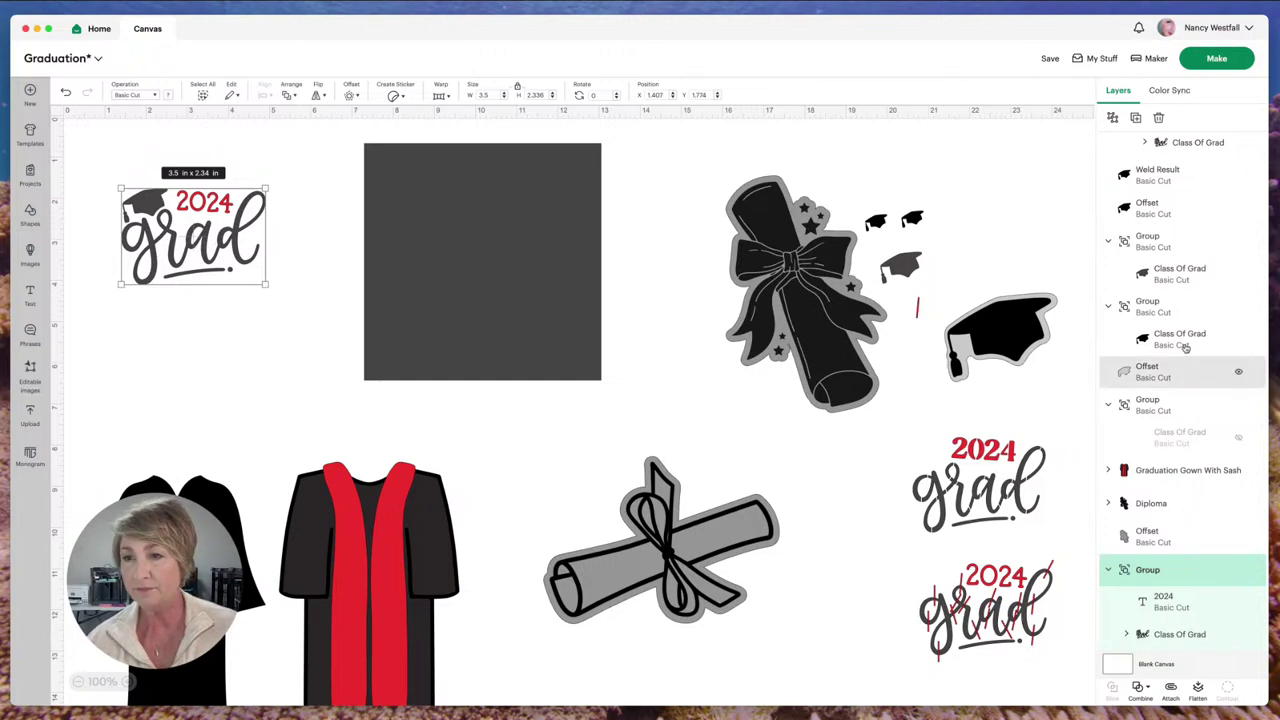
pyautogui.click(466, 216)
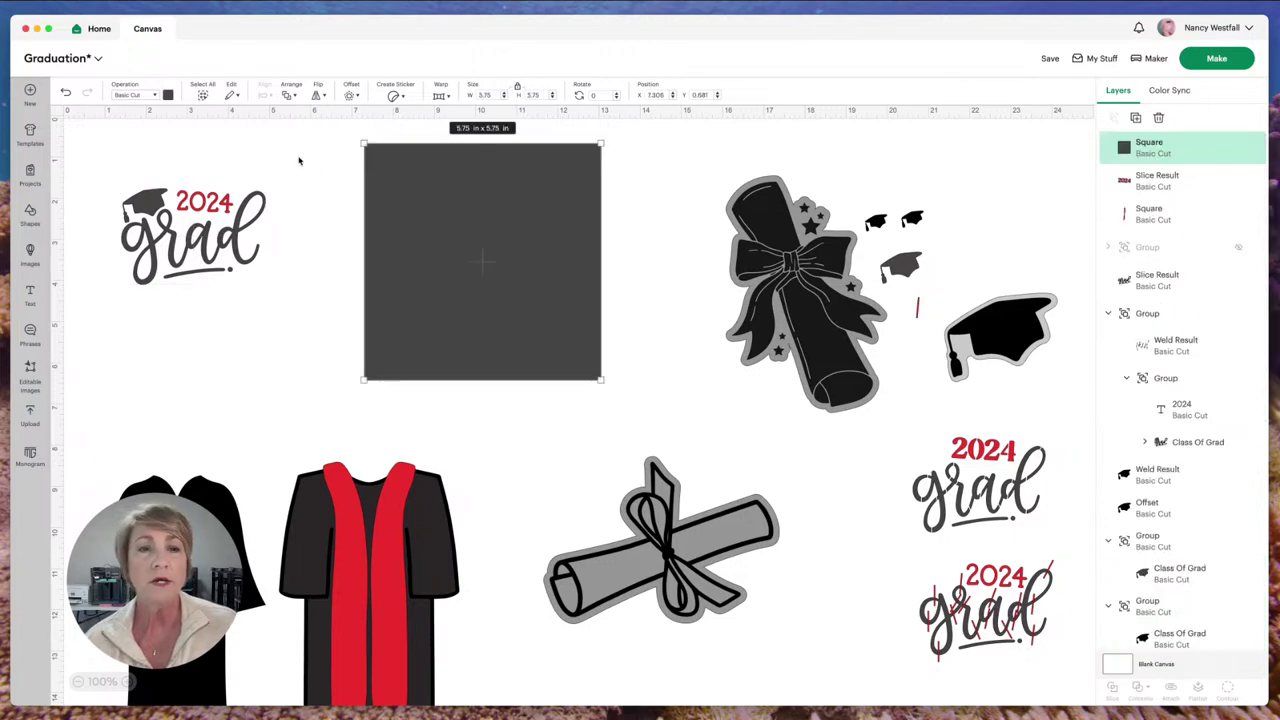
pyautogui.click(218, 233)
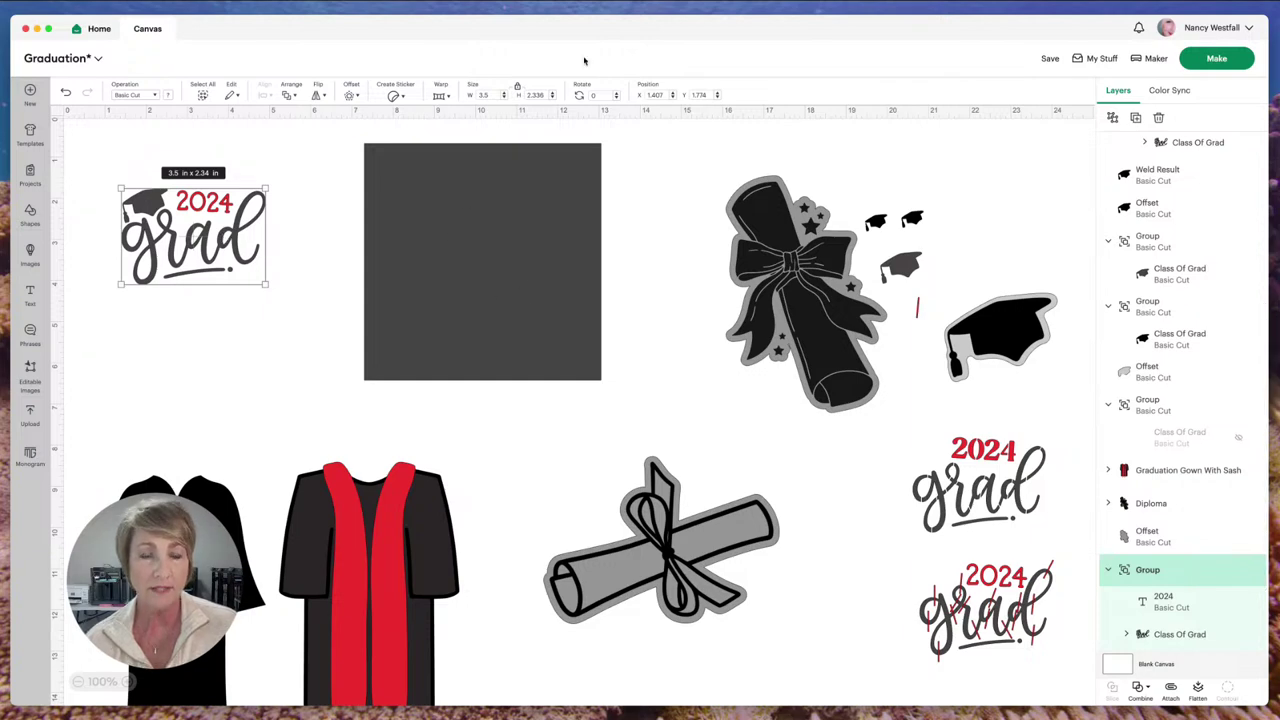
pyautogui.click(295, 96)
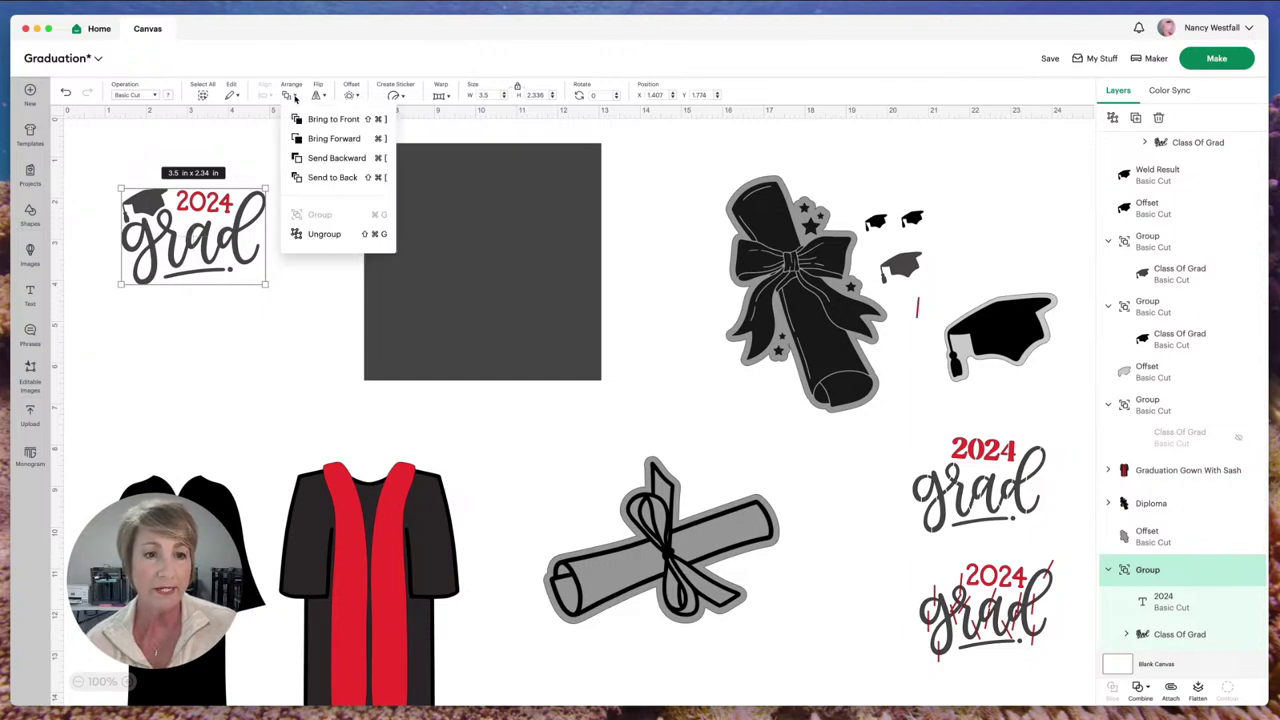
pyautogui.click(329, 120)
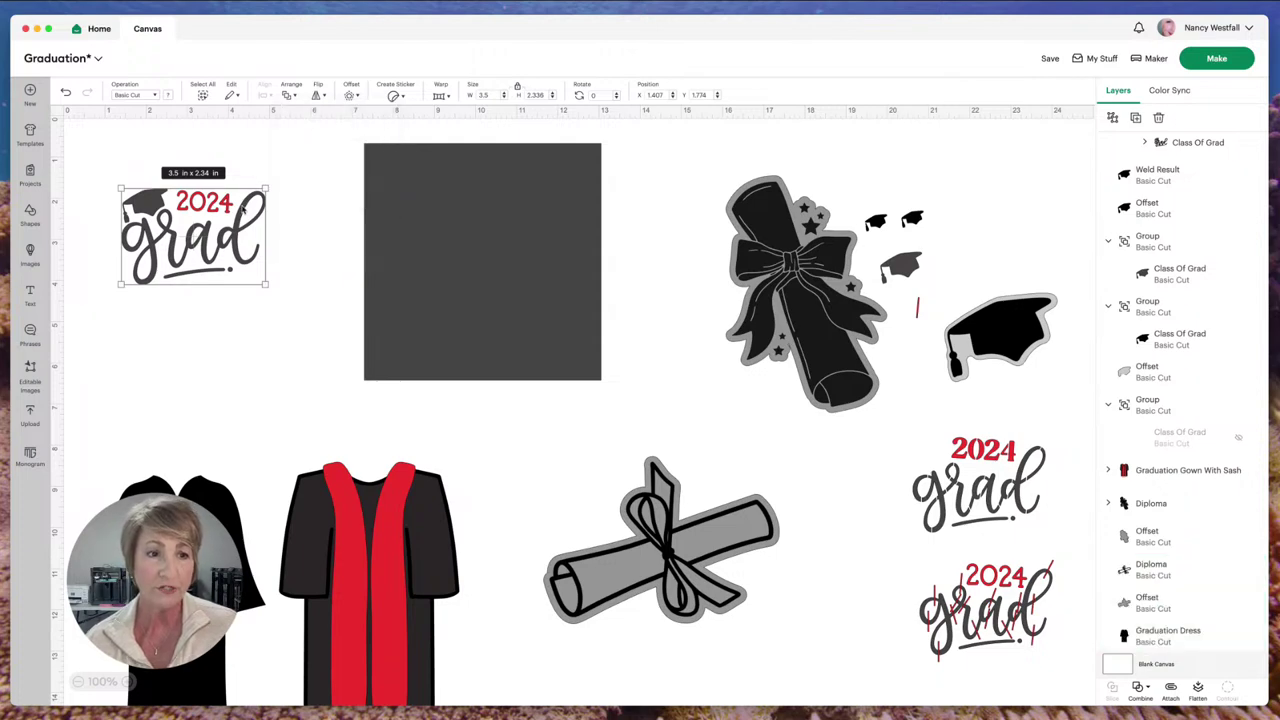
pyautogui.moveTo(230, 240); pyautogui.dragTo(515, 266)
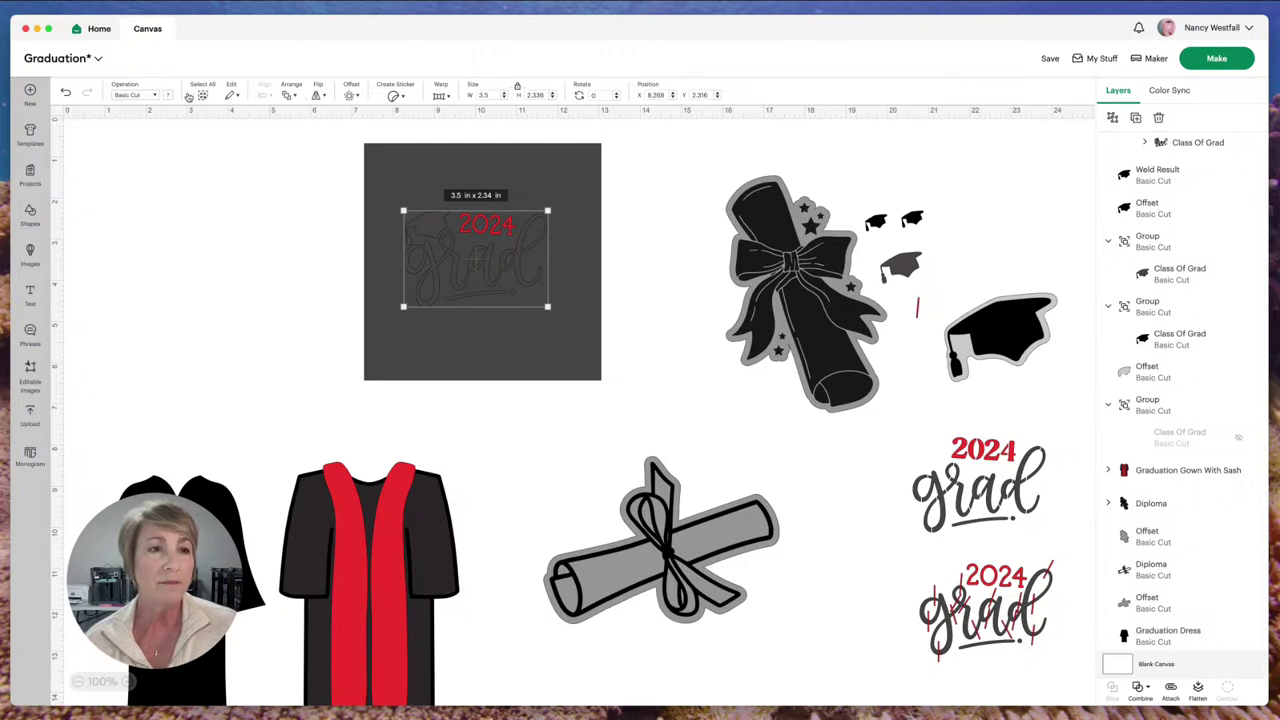
pyautogui.click(261, 205)
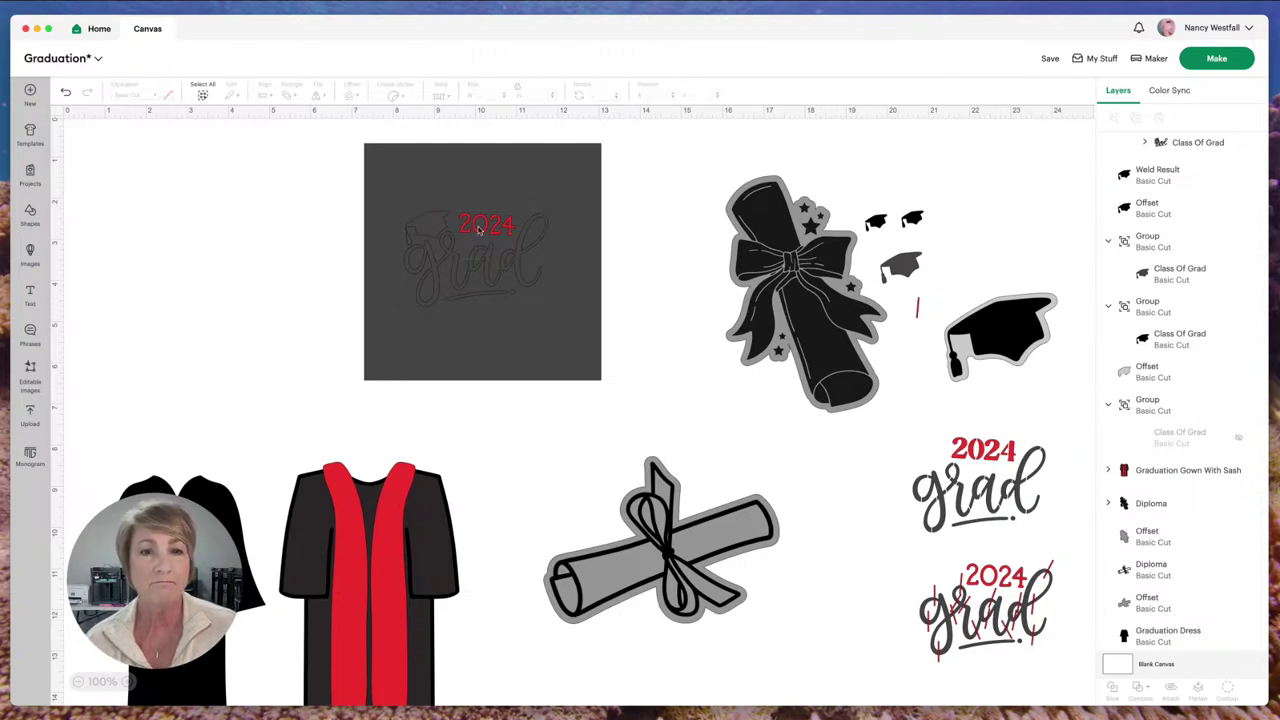
pyautogui.moveTo(485, 232); pyautogui.dragTo(488, 233)
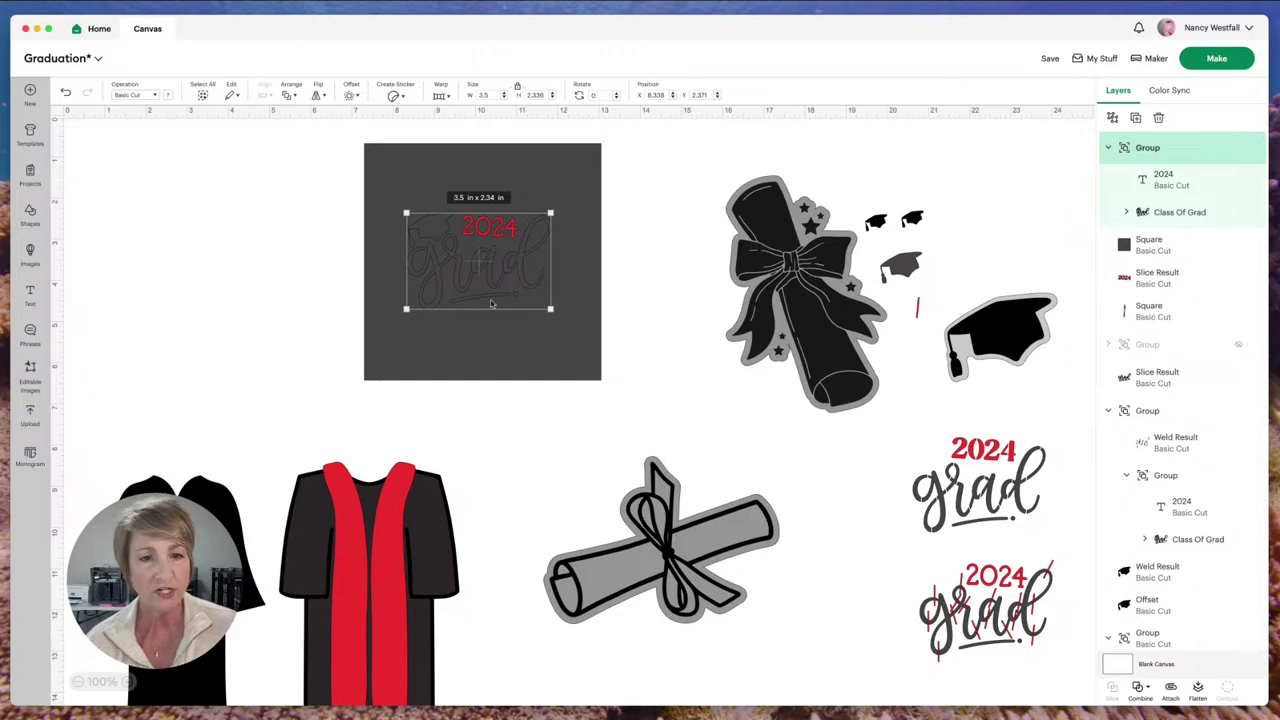
# Step: Change the color of the square behind the 2024 grad lettering to medium gray
pyautogui.click(128, 681)
pyautogui.click(128, 681)
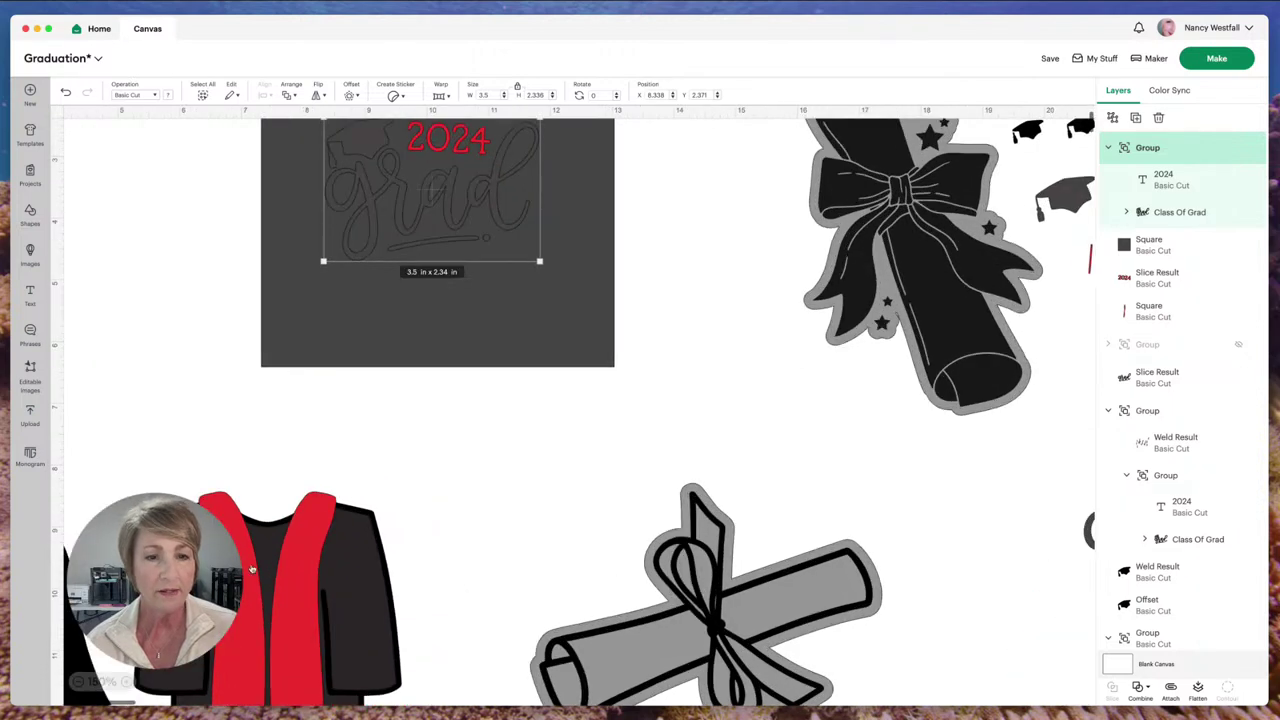
pyautogui.click(303, 160)
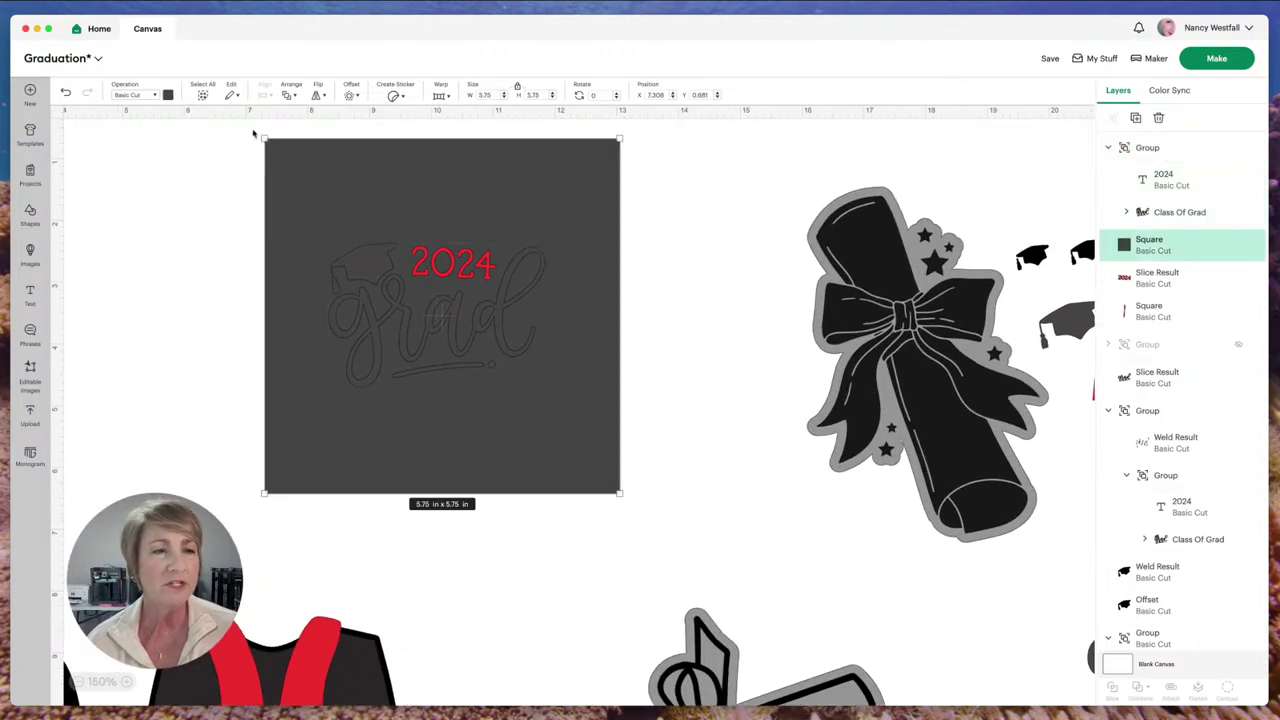
pyautogui.click(168, 95)
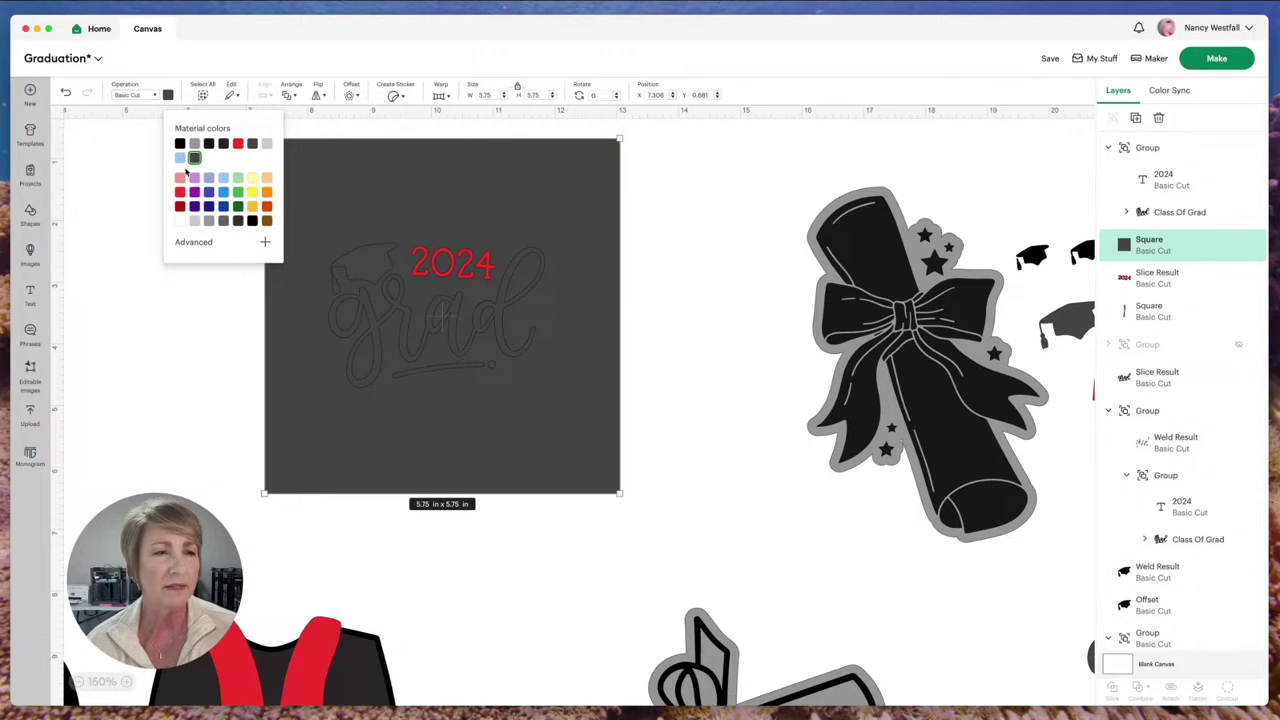
pyautogui.click(195, 155)
pyautogui.click(217, 338)
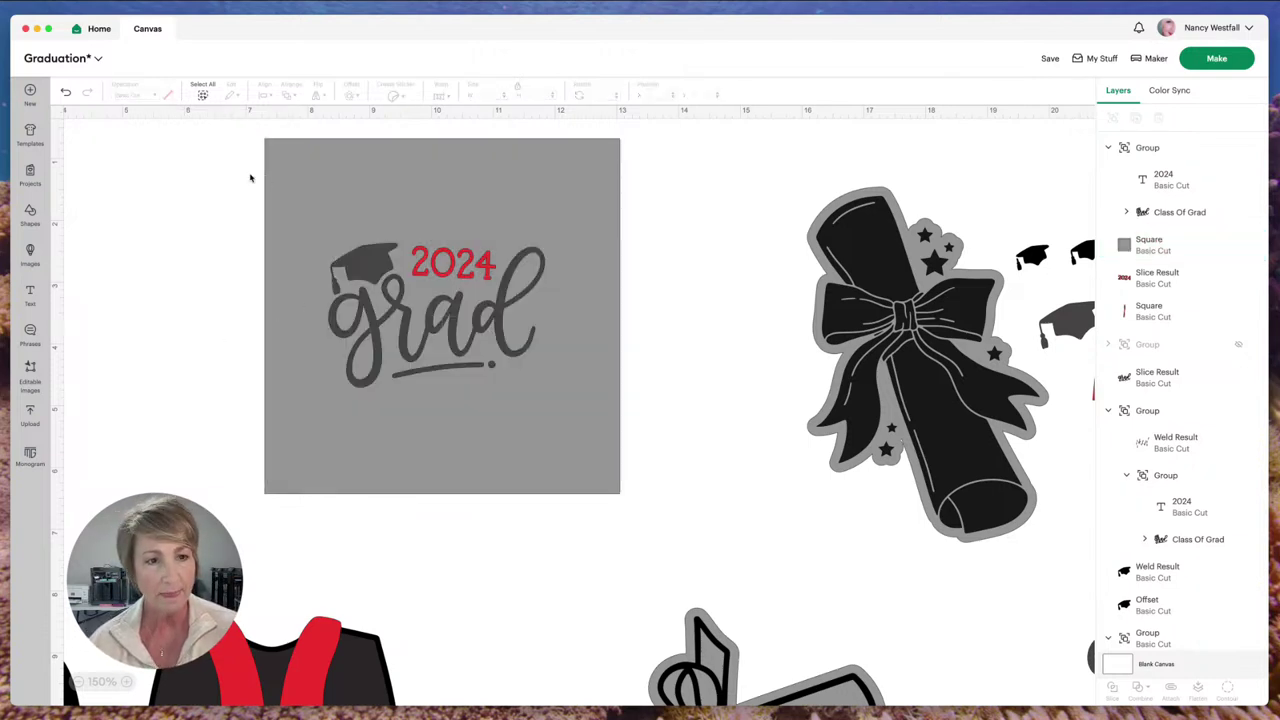
# Step: Center the 2024 grad group on the gray square and attach the two together
pyautogui.click(378, 263)
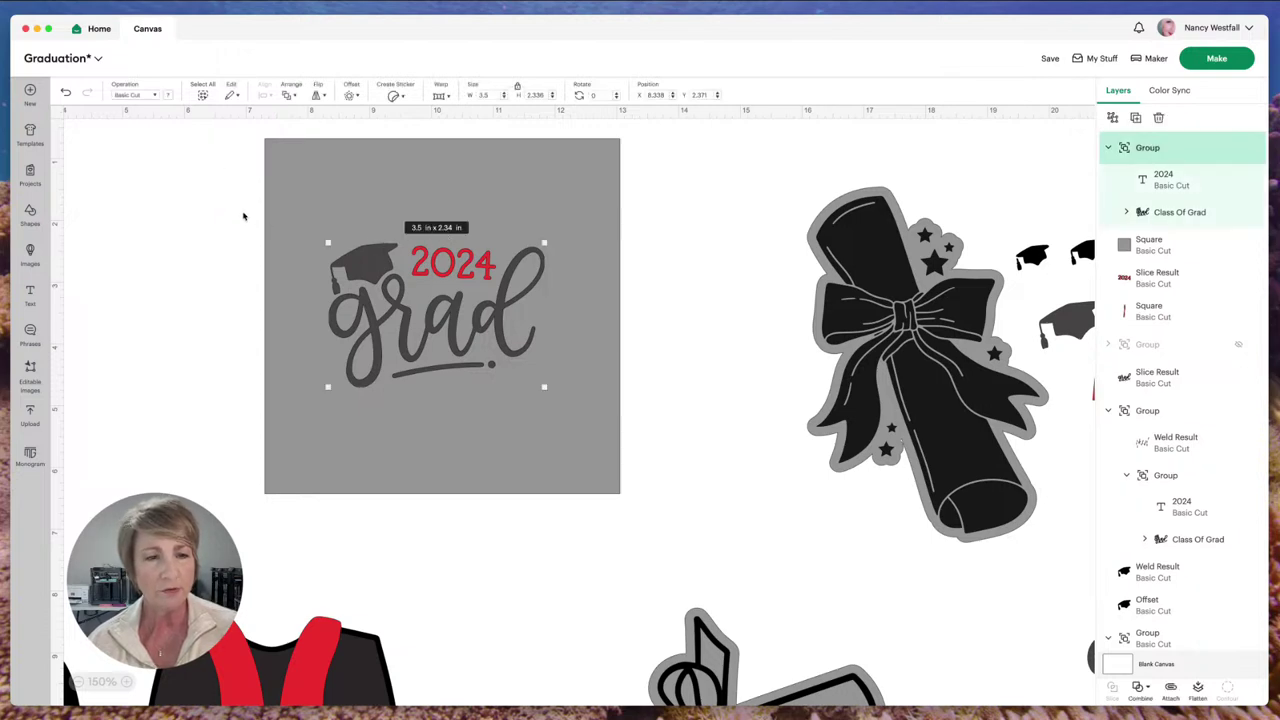
pyautogui.moveTo(217, 171); pyautogui.dragTo(676, 446)
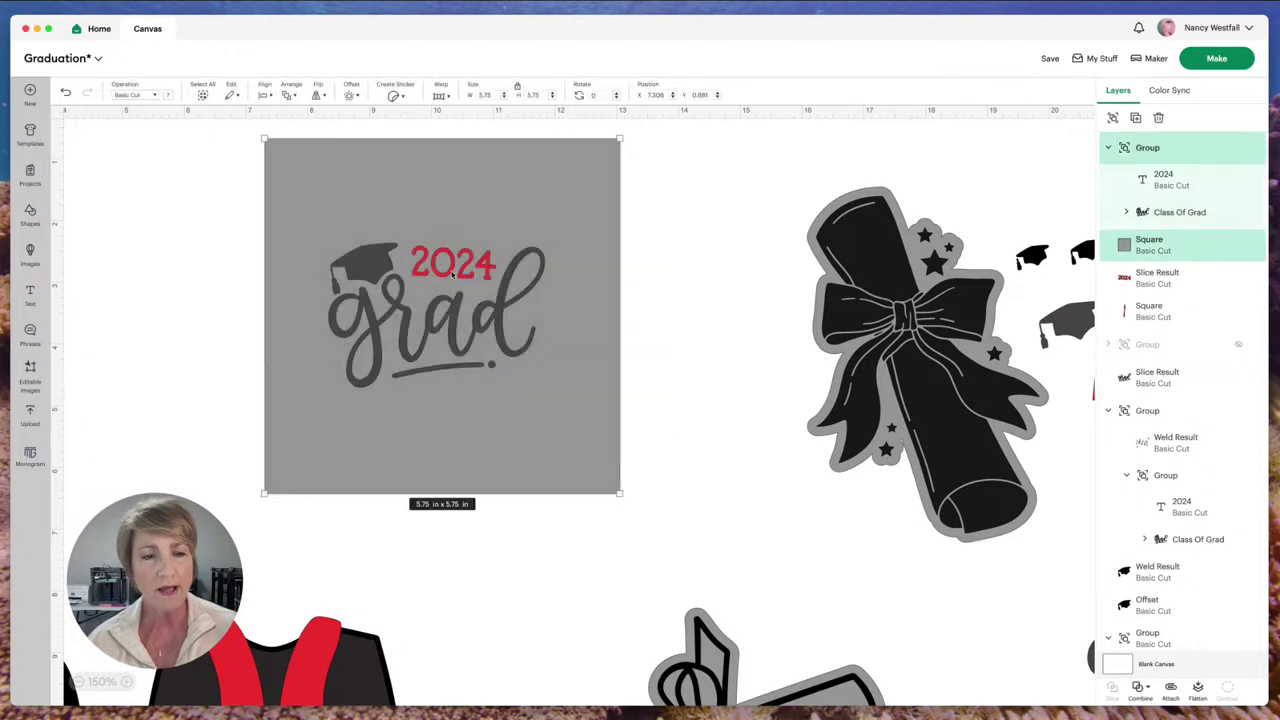
pyautogui.click(267, 95)
pyautogui.click(294, 254)
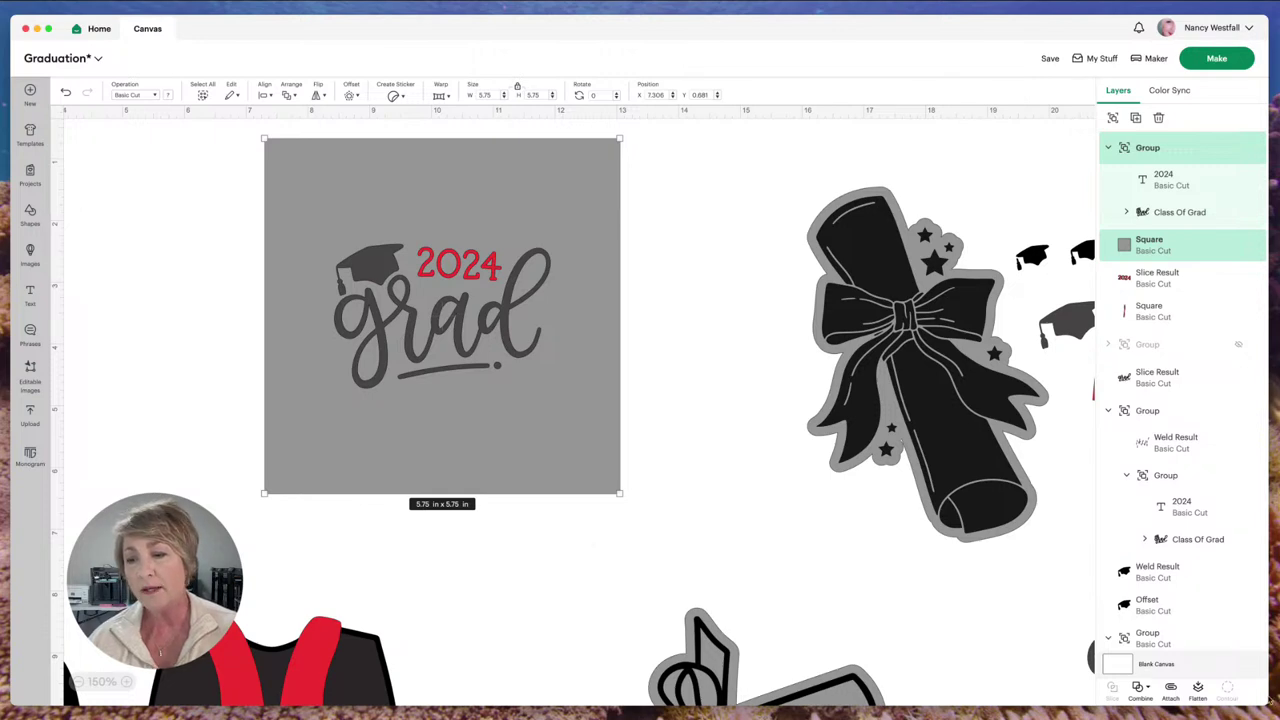
pyautogui.click(1172, 688)
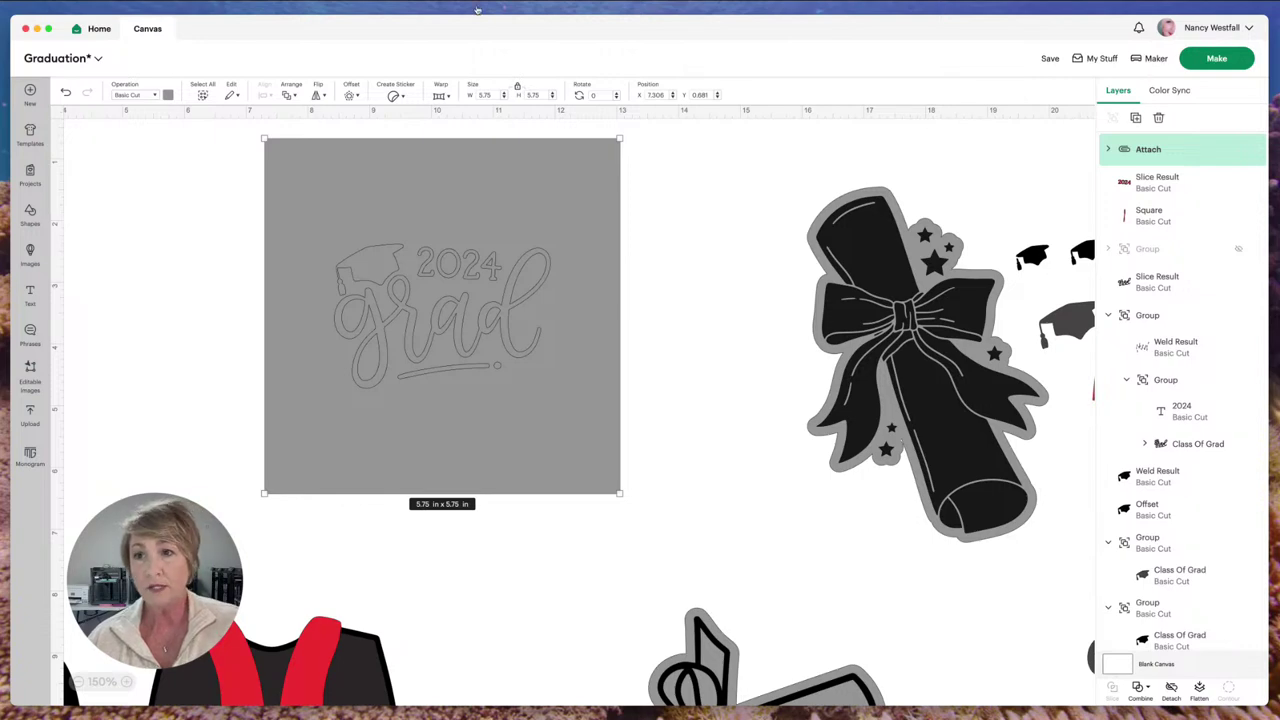
# Step: Move the attached stencil to the canvas's upper-left area at about X 0.35, Y 0.72 and save the Graduation project
pyautogui.click(100, 681)
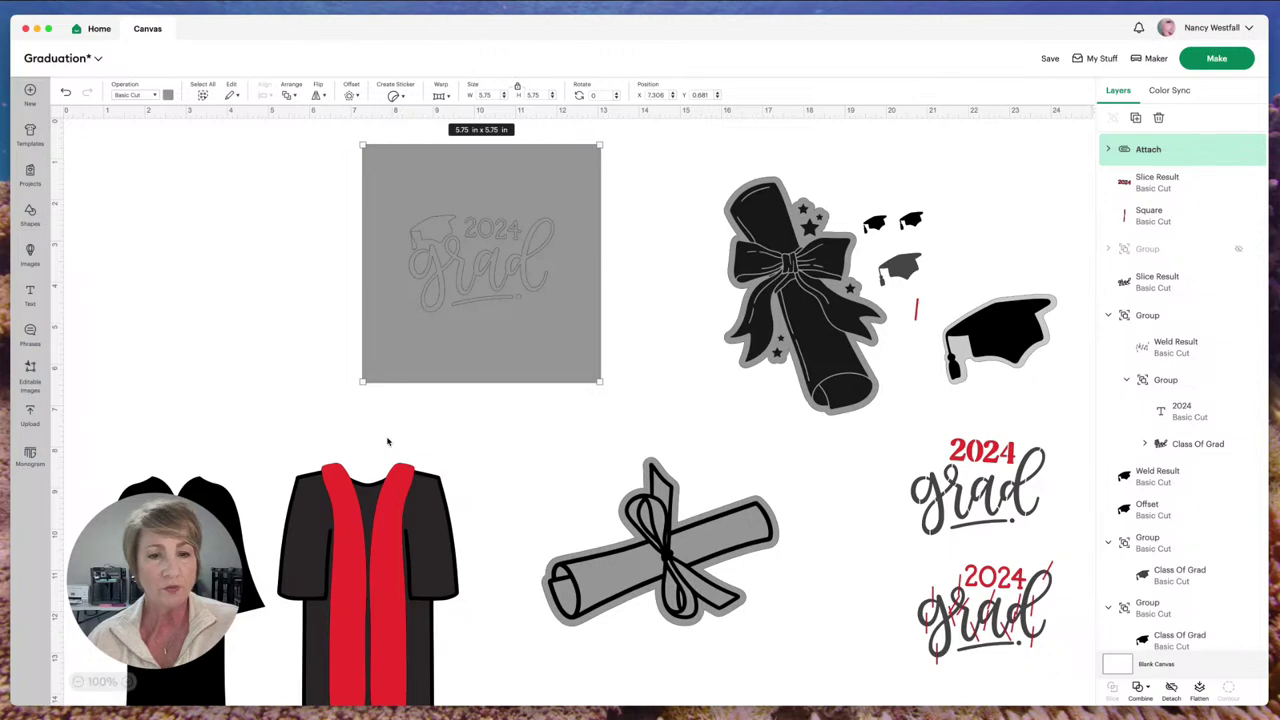
pyautogui.moveTo(475, 351); pyautogui.dragTo(190, 355)
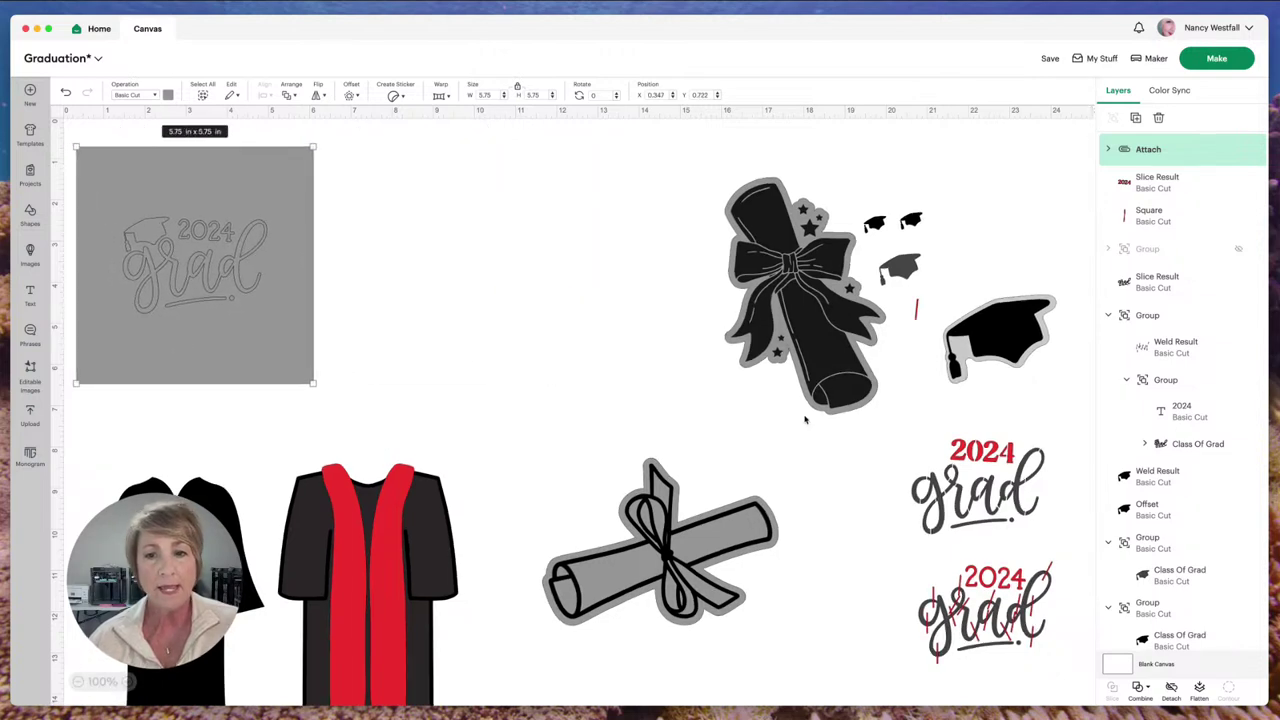
pyautogui.click(1051, 59)
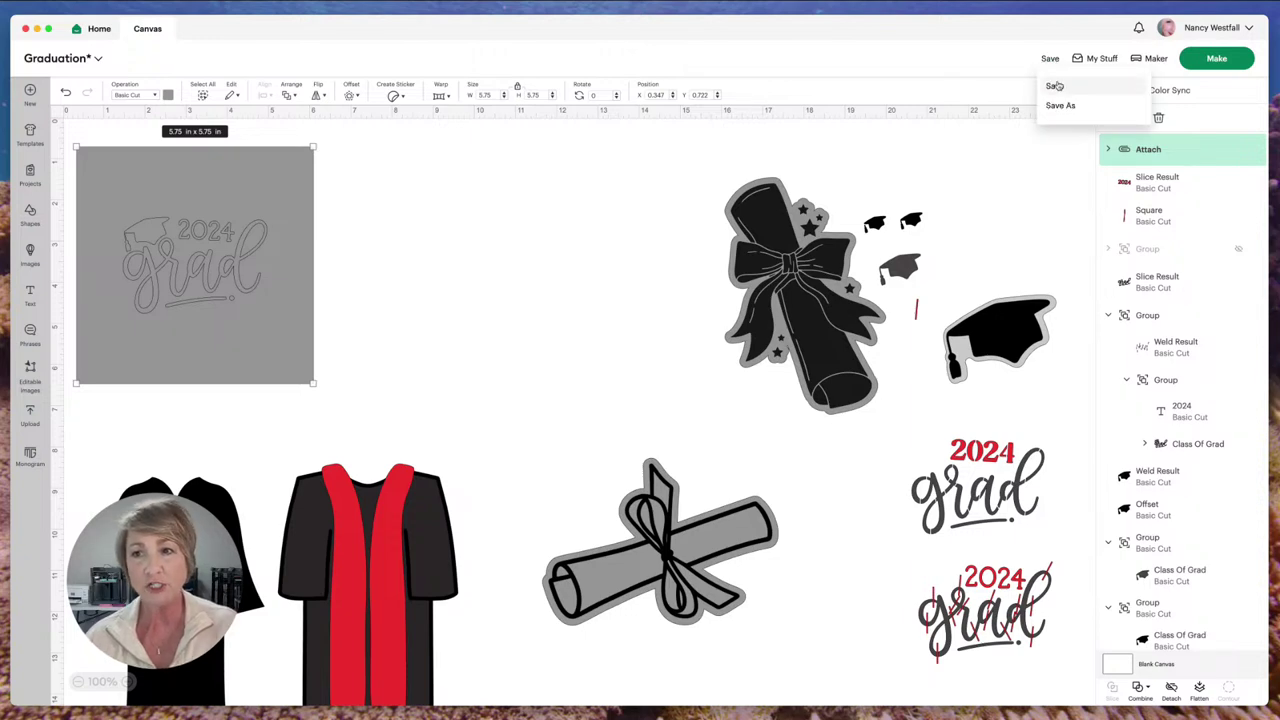
pyautogui.click(1058, 88)
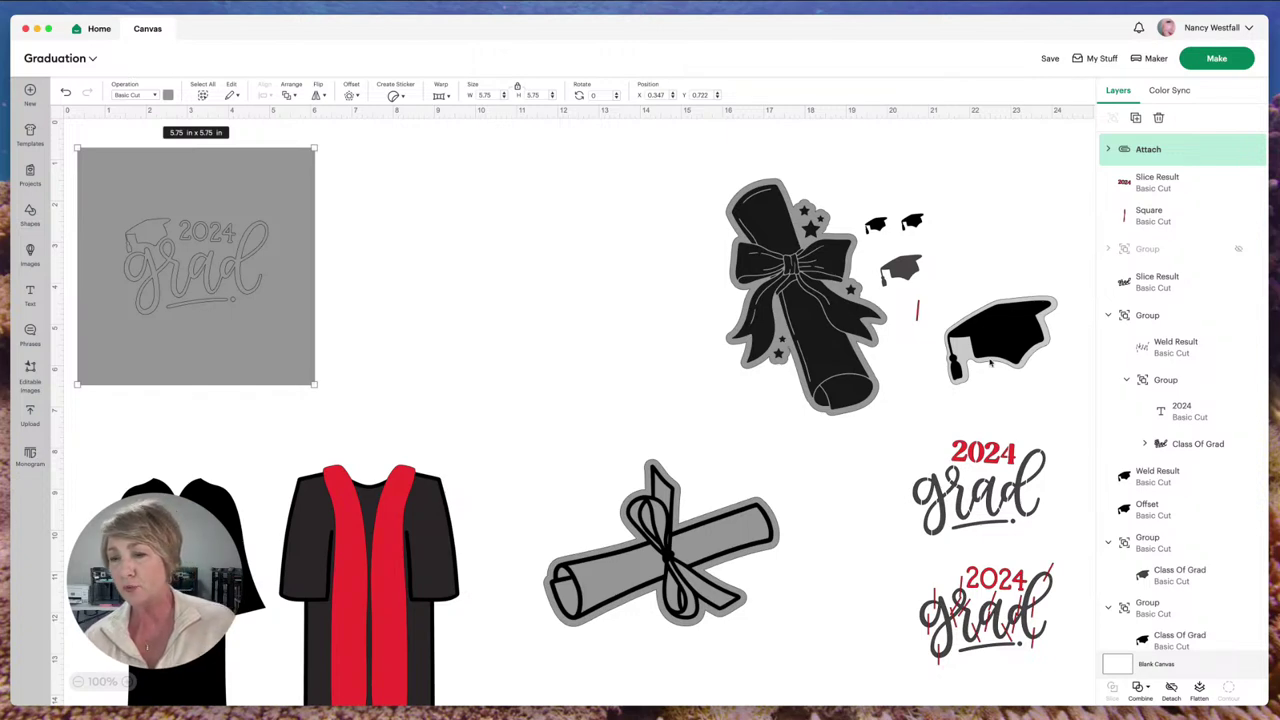
# Step: Duplicate the 2024 grad group inside the attached stencil and place the copy in the empty area at about X 10.22, Y 3.01
pyautogui.click(1109, 150)
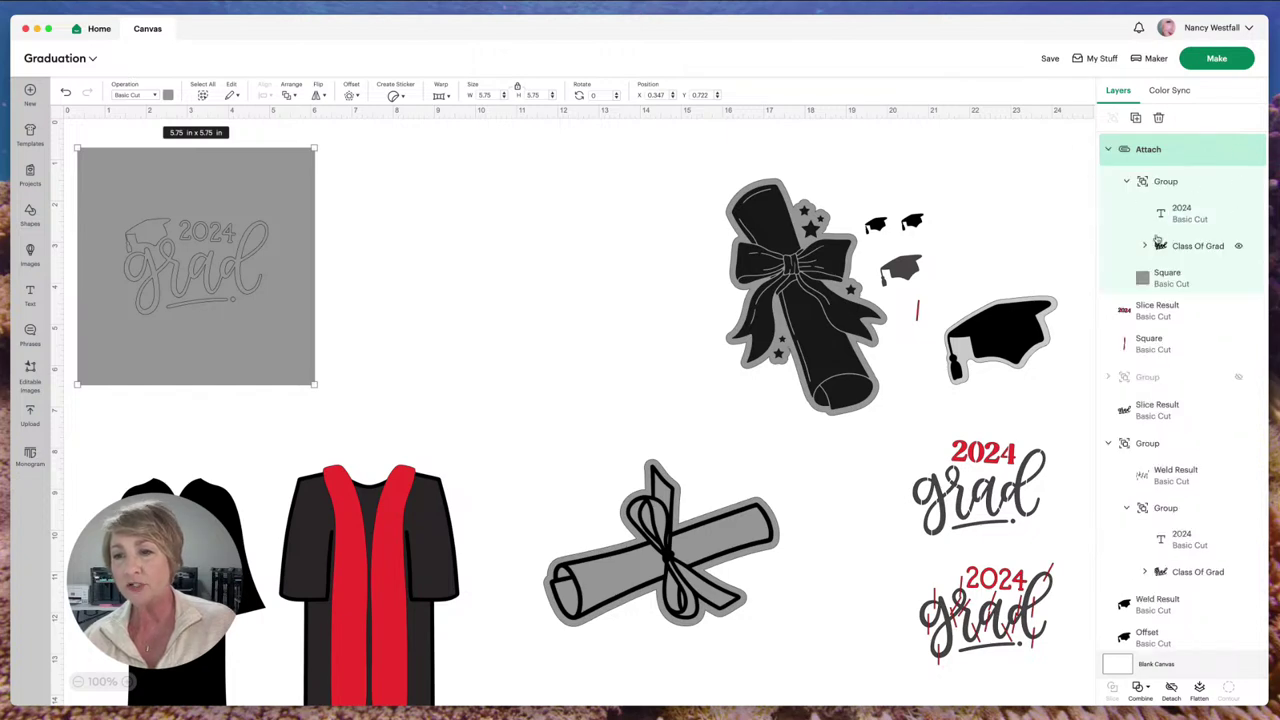
pyautogui.click(1166, 184)
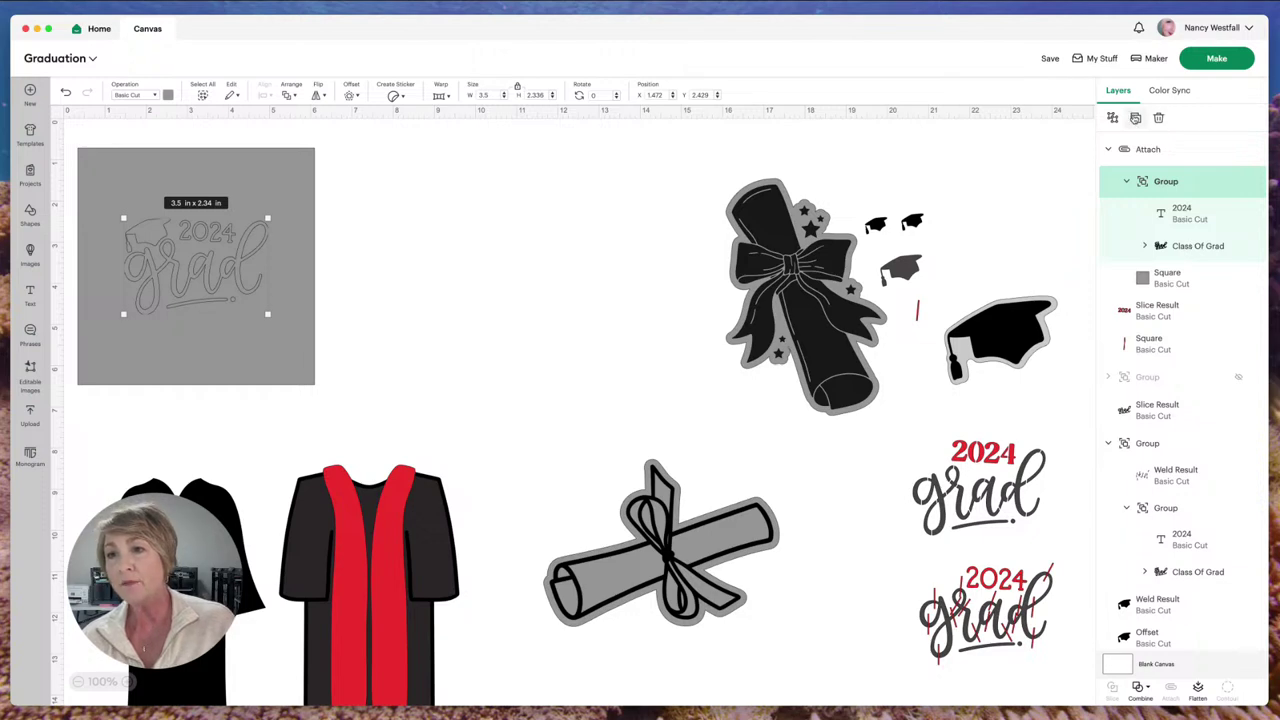
pyautogui.click(1135, 117)
pyautogui.moveTo(166, 180); pyautogui.dragTo(566, 283)
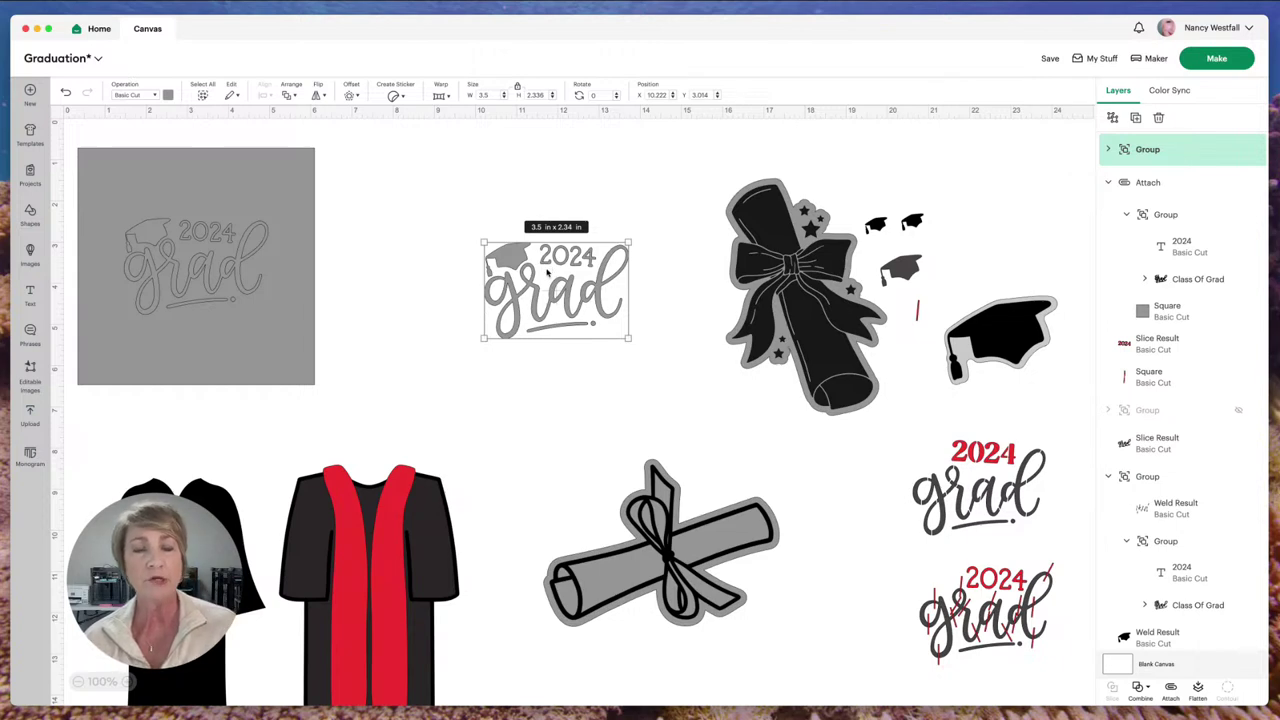
# Step: Create a 0.15 in offset with rounded corners and welded offsets around the copied 2024 grad group
pyautogui.click(350, 95)
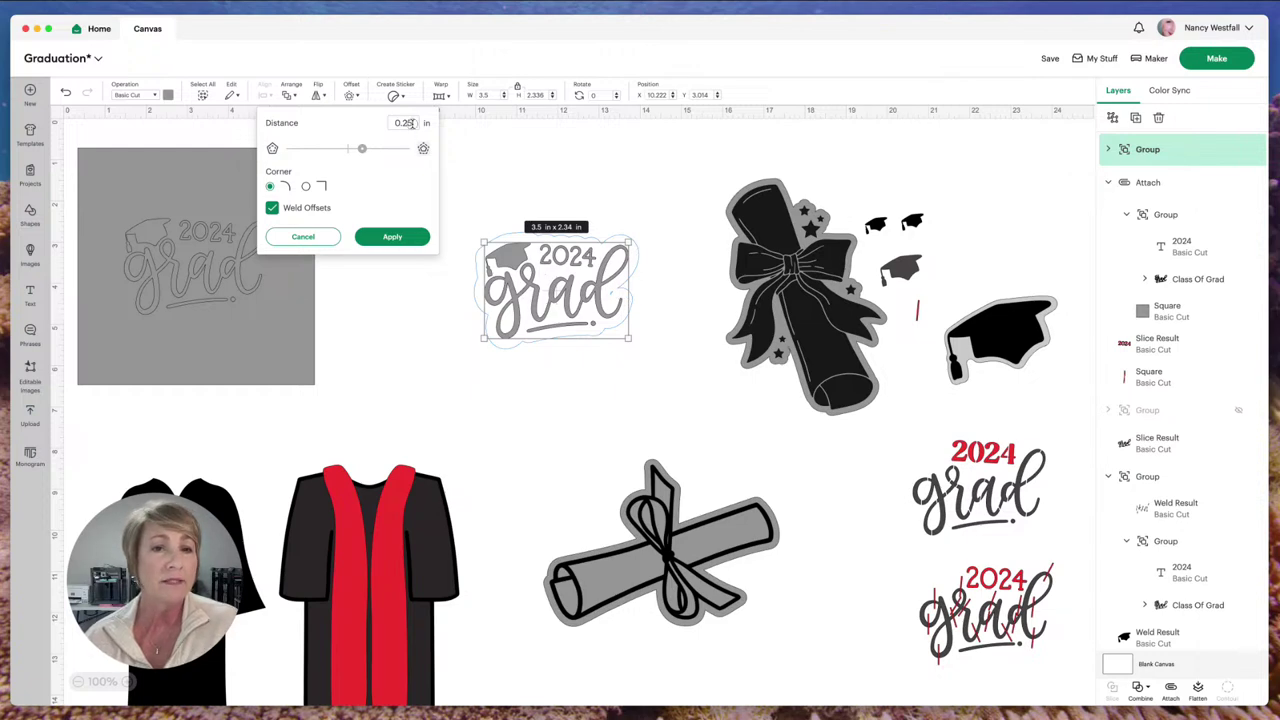
pyautogui.press('BackSpace')
pyautogui.press('BackSpace')
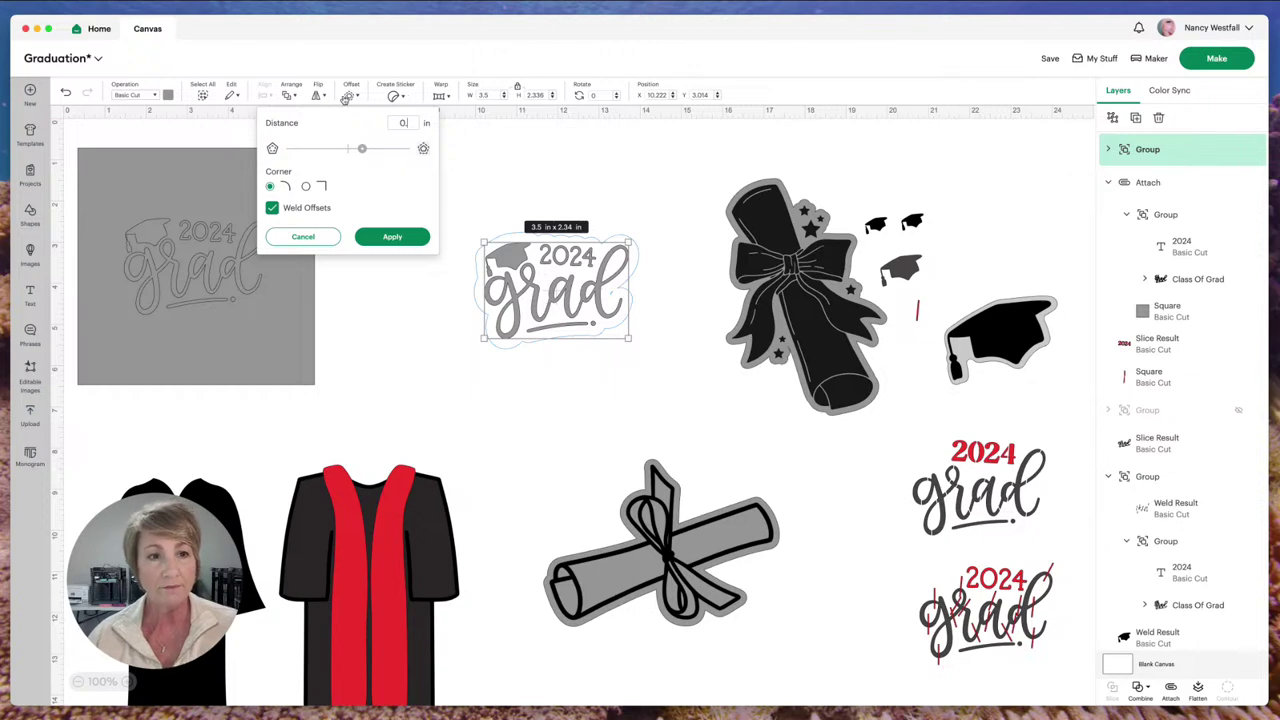
pyautogui.write('15')
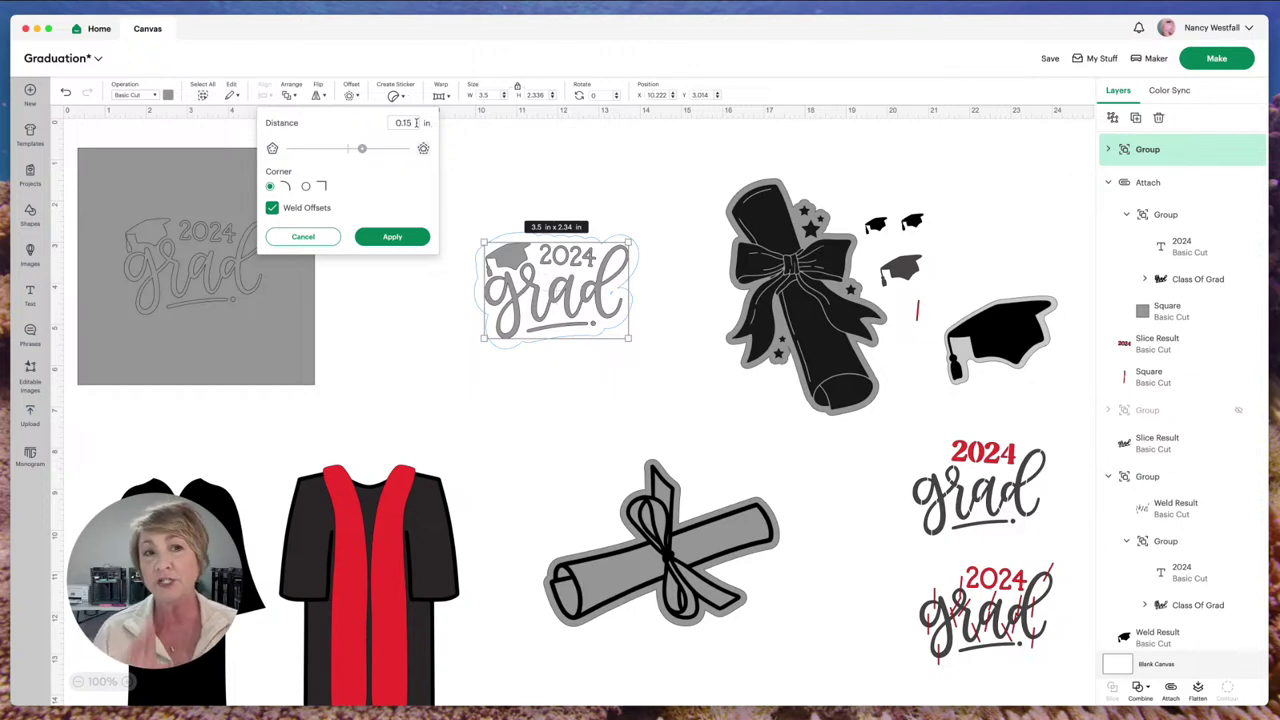
pyautogui.press('Return')
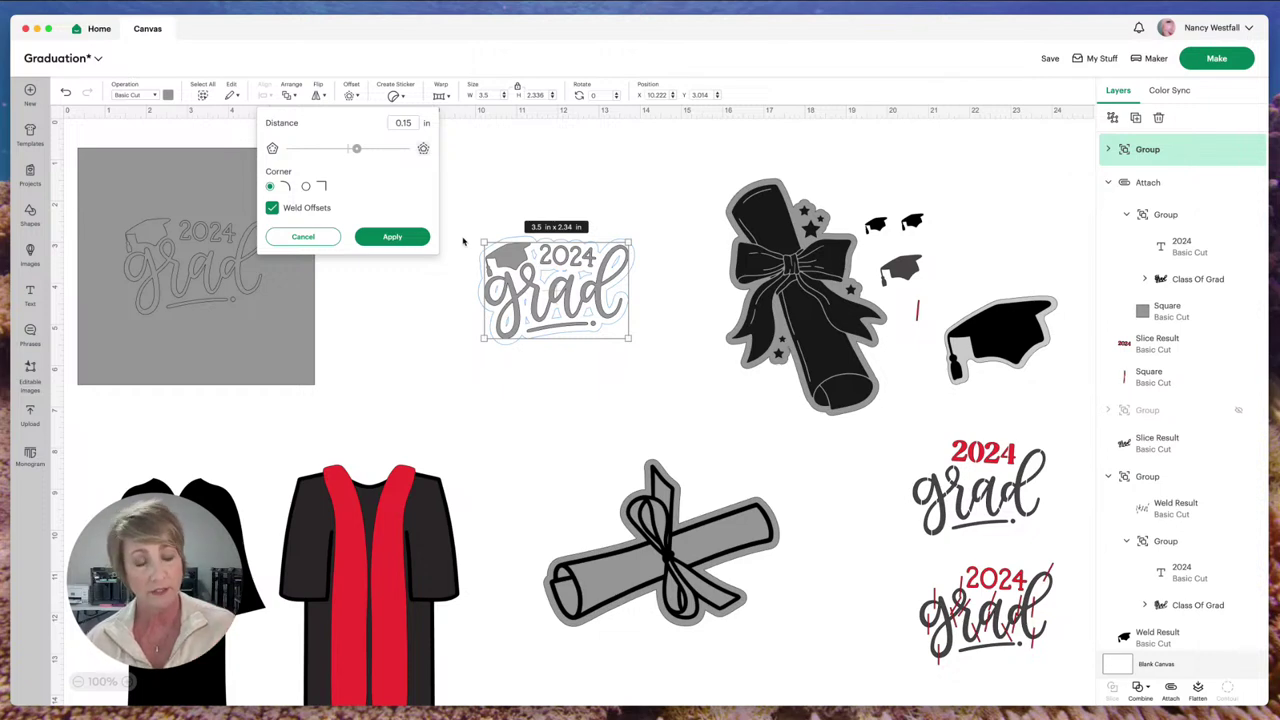
pyautogui.click(392, 237)
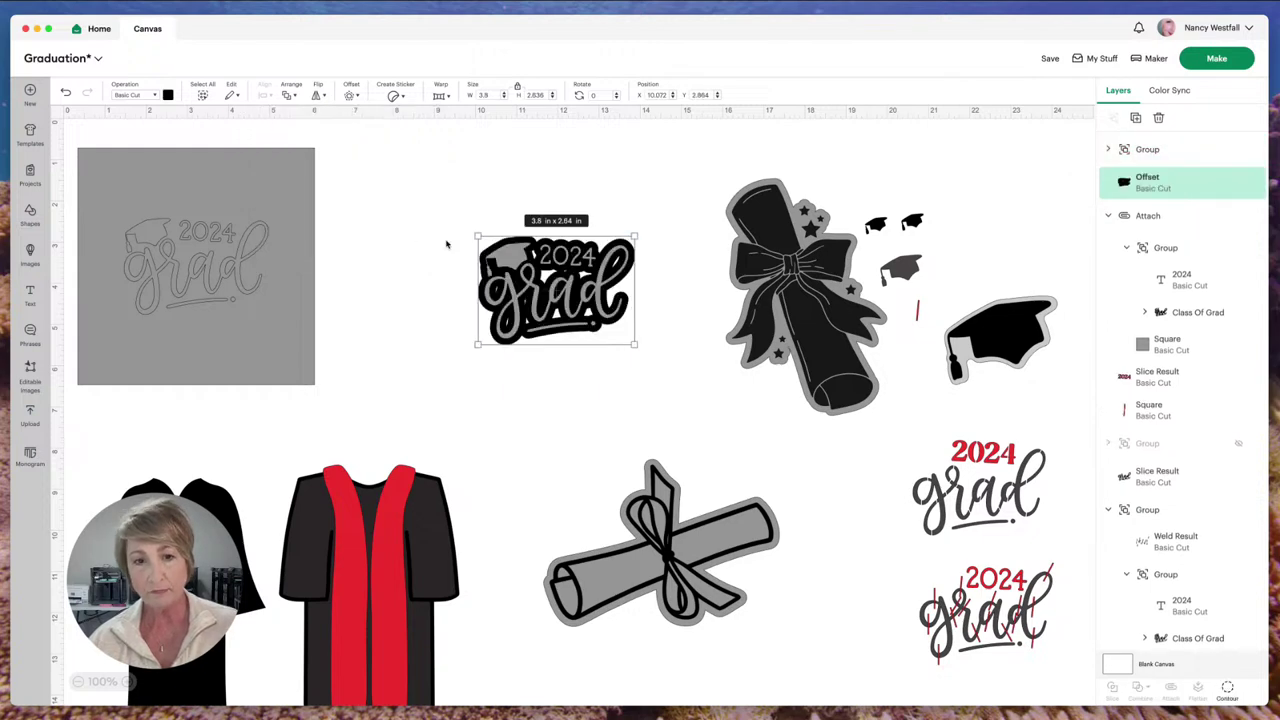
pyautogui.click(612, 368)
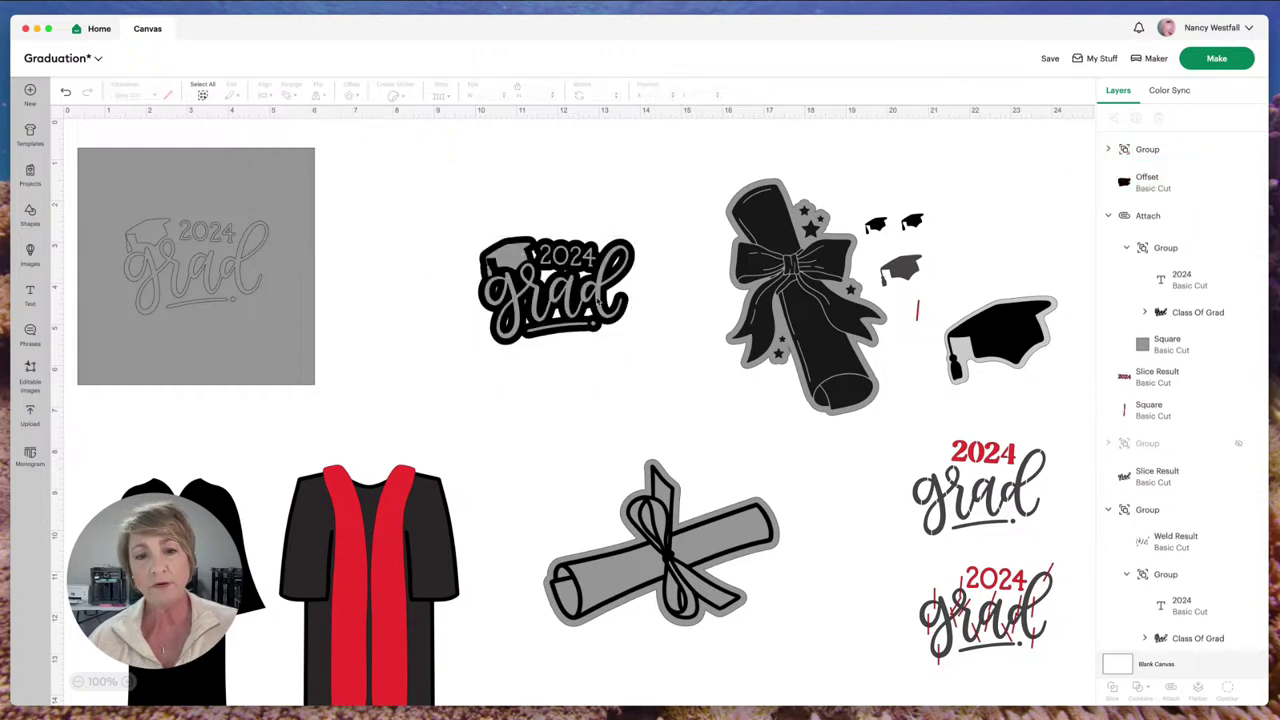
# Step: Move the lettering copy off its black offset and hide all of the offset's contours to make it solid
pyautogui.moveTo(597, 302); pyautogui.dragTo(448, 187)
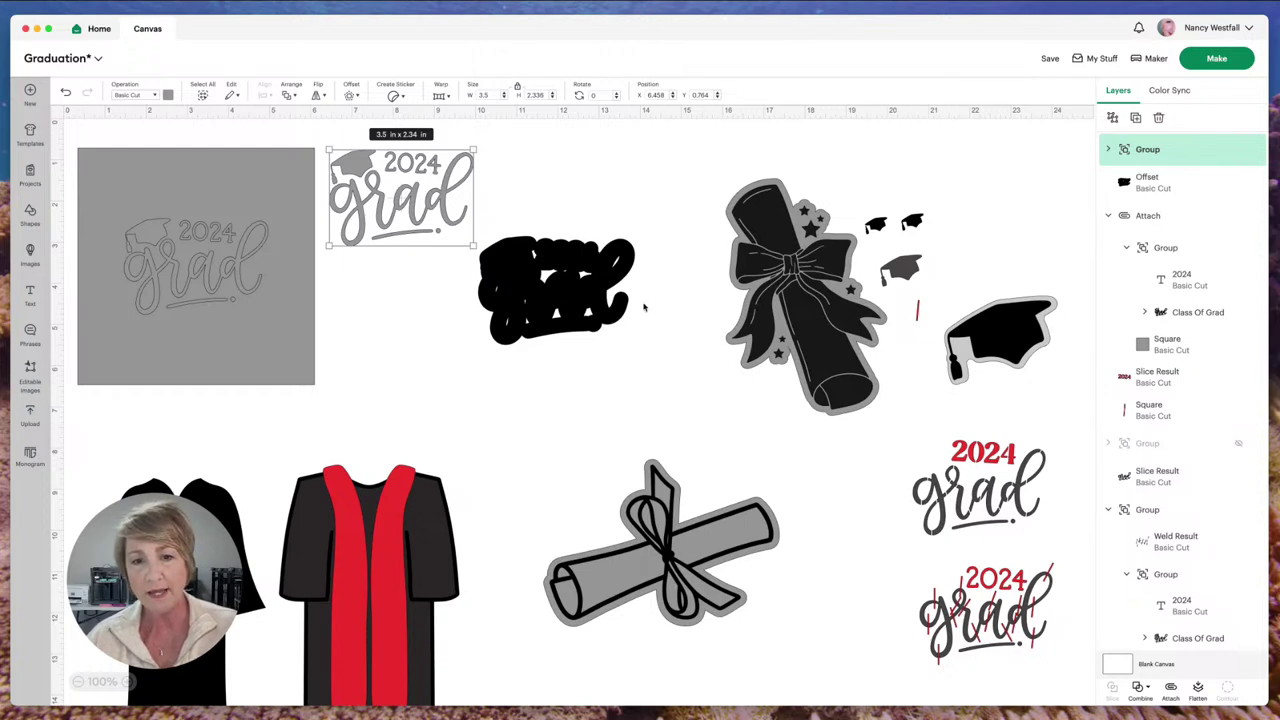
pyautogui.click(572, 278)
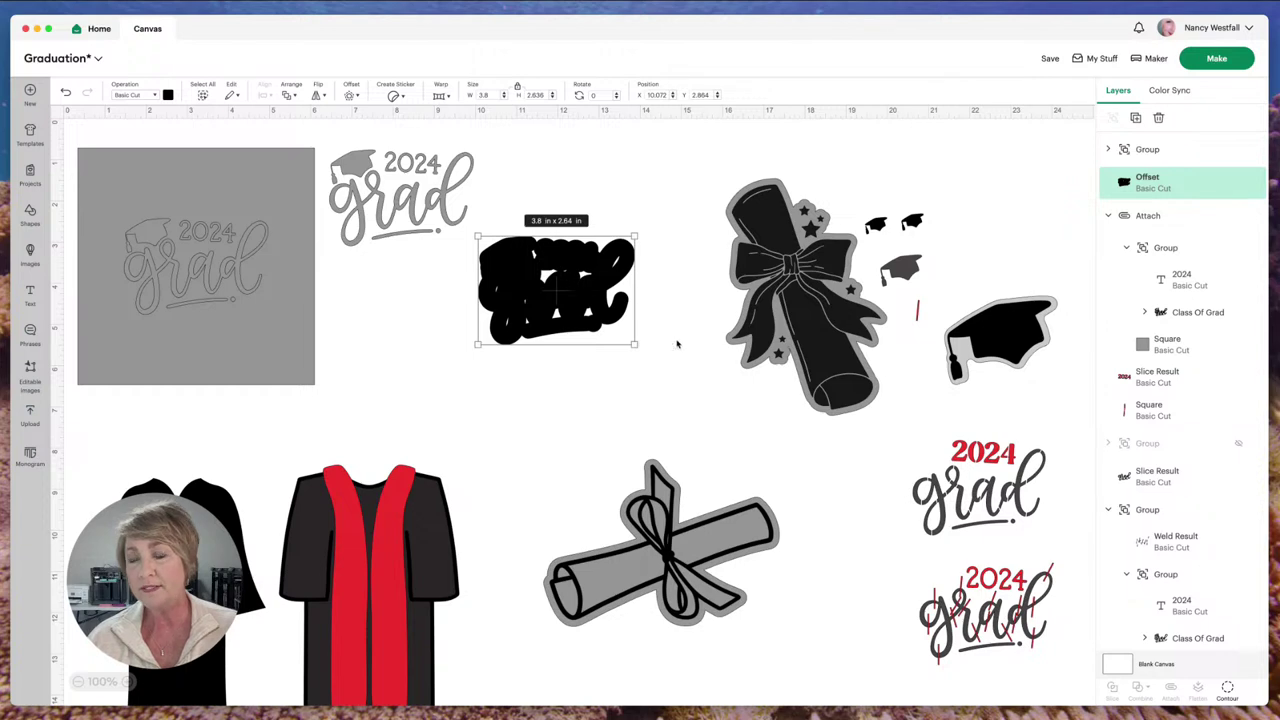
pyautogui.click(1227, 688)
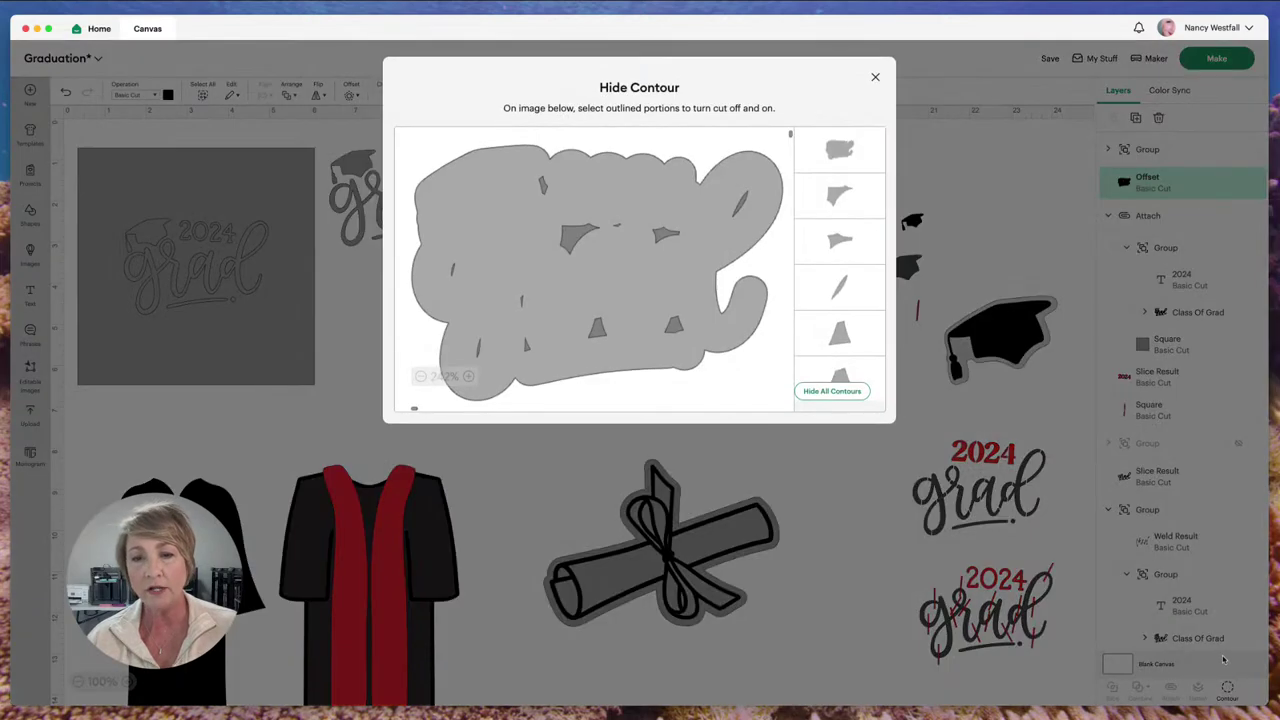
pyautogui.click(840, 392)
pyautogui.click(596, 428)
pyautogui.moveTo(556, 300); pyautogui.dragTo(563, 304)
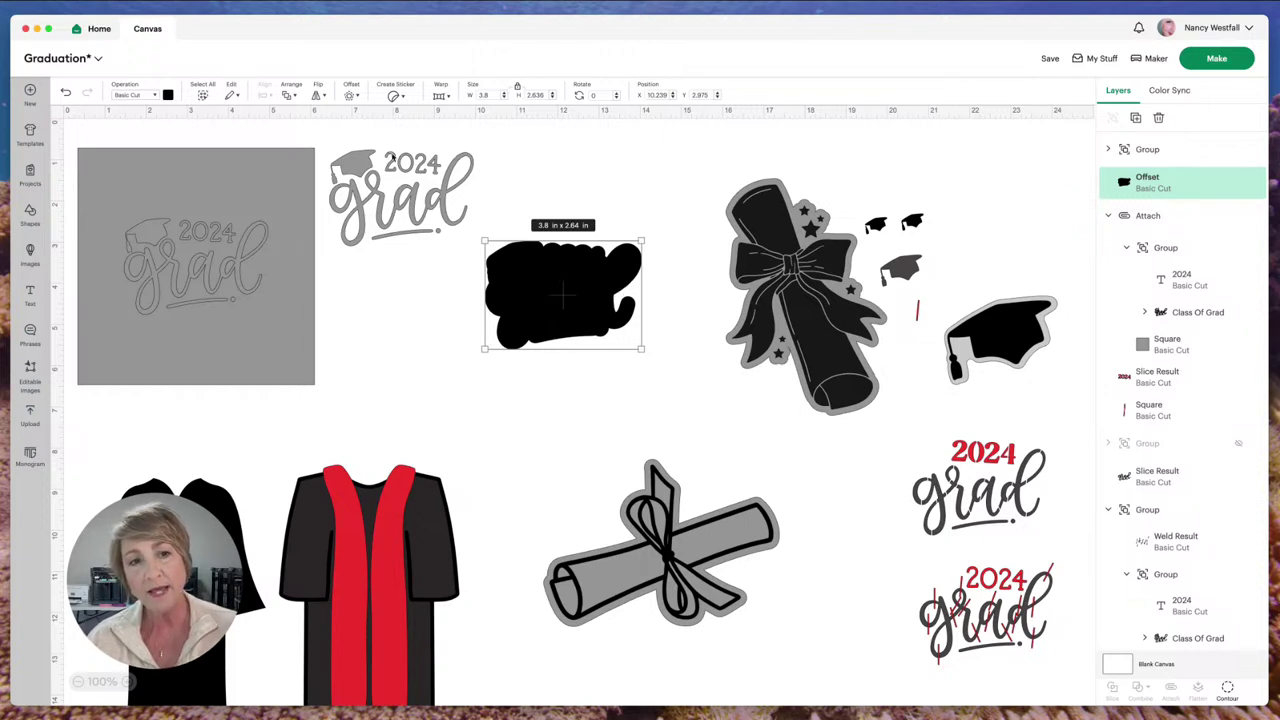
# Step: Set the lettering aside and cover the gap by the offset's final "d" with a tilted oval about 0.85 x 0.54 in
pyautogui.moveTo(438, 204); pyautogui.dragTo(601, 300)
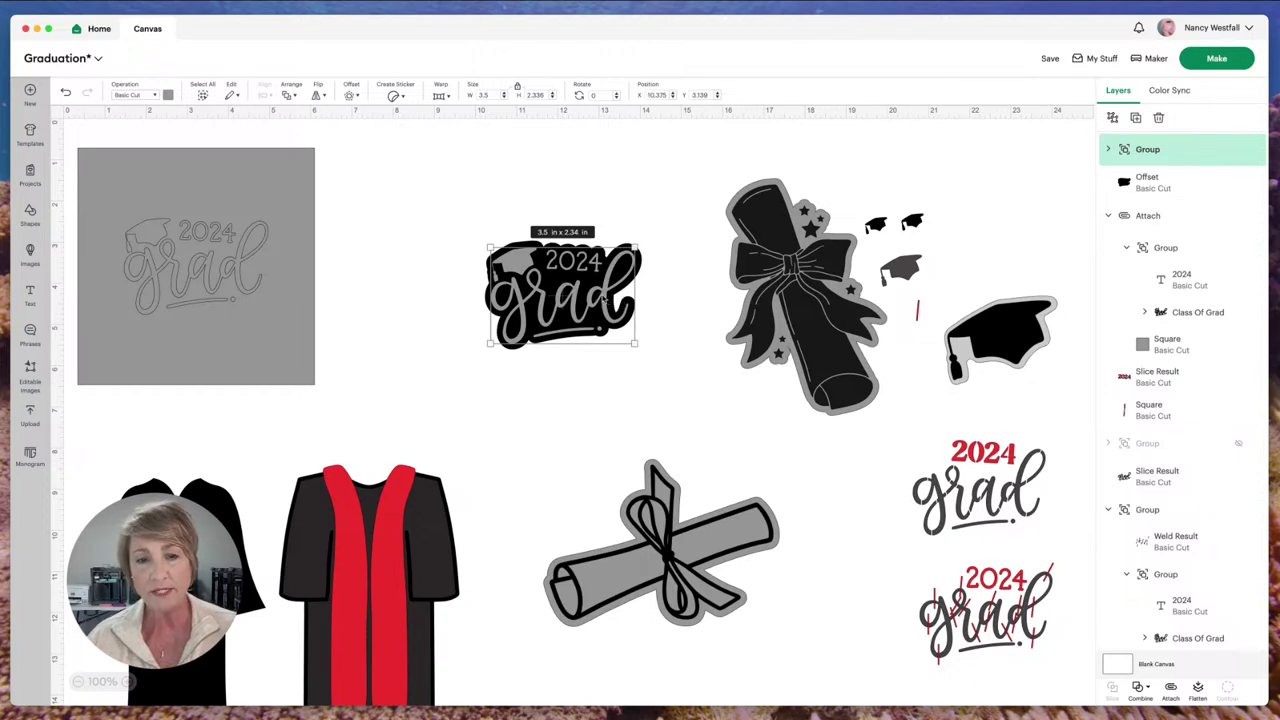
pyautogui.moveTo(603, 298); pyautogui.dragTo(470, 214)
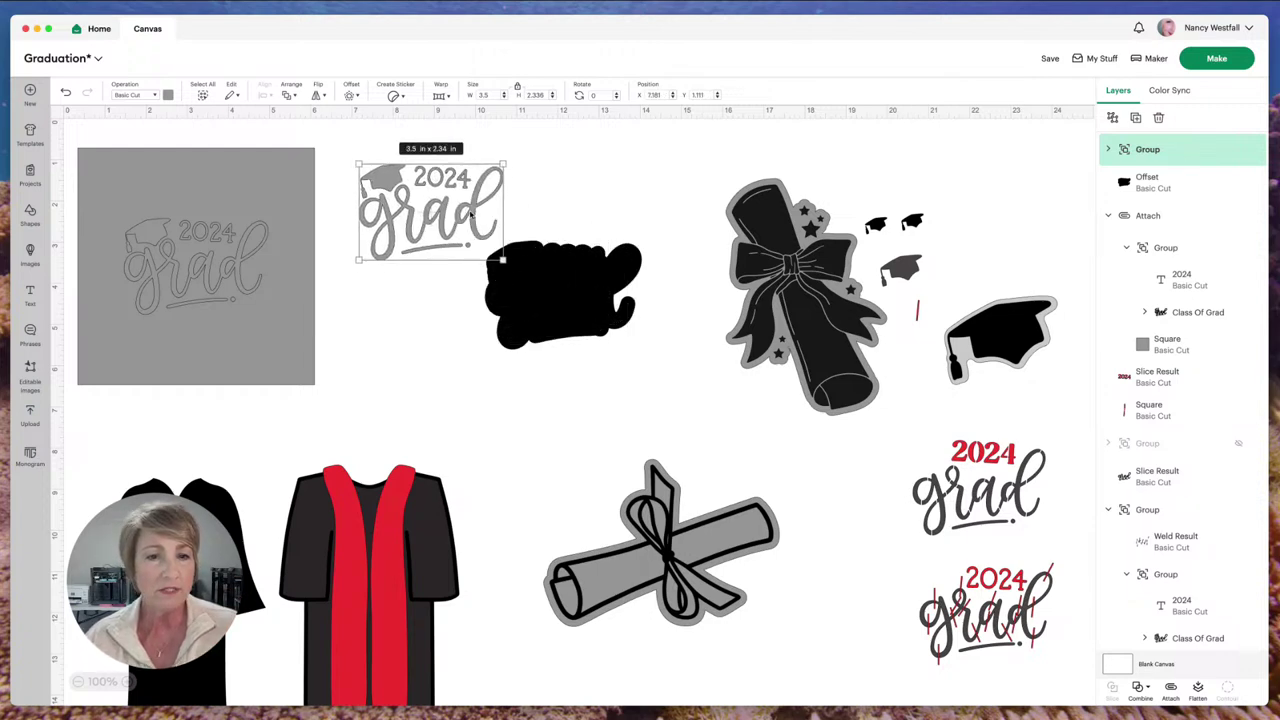
pyautogui.click(29, 252)
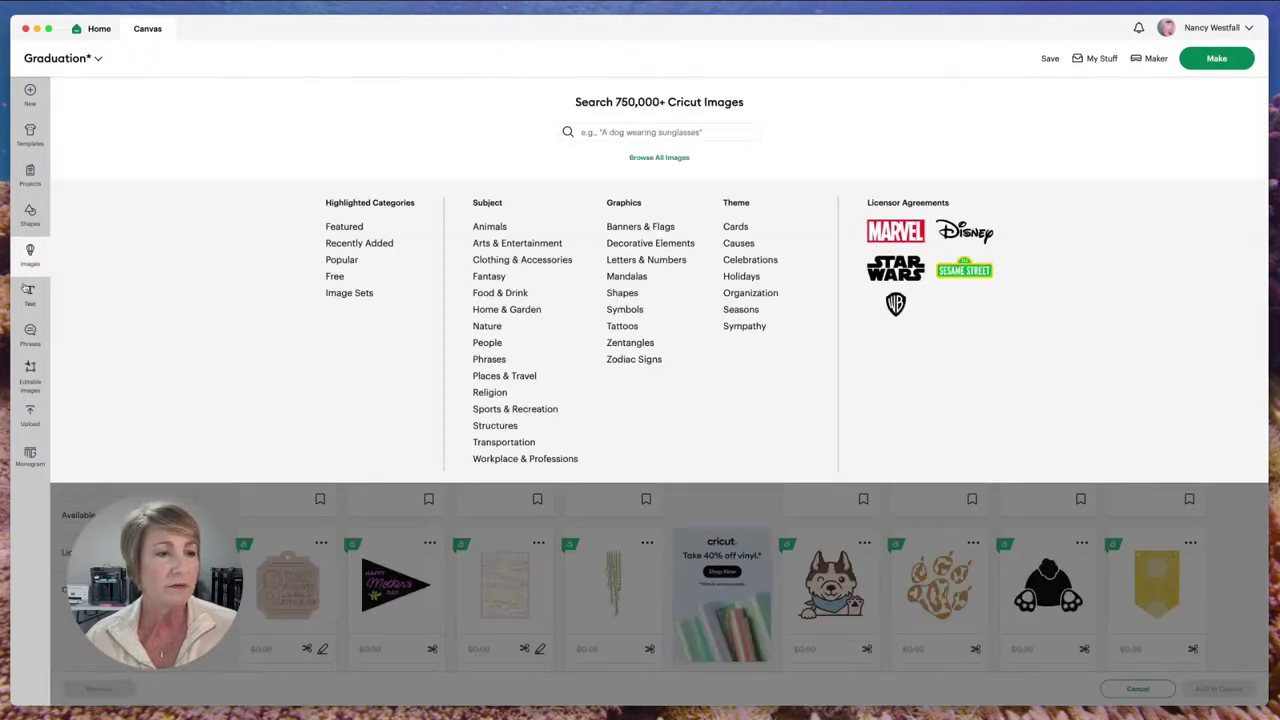
pyautogui.click(31, 213)
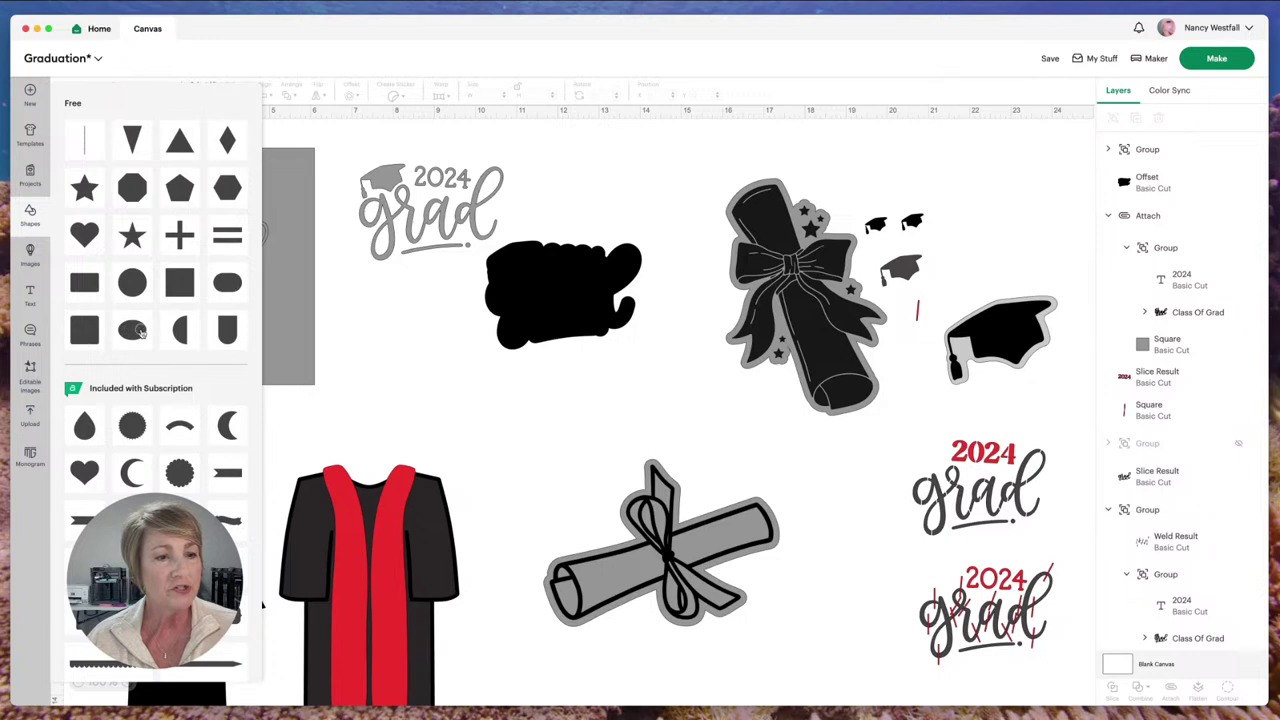
pyautogui.click(141, 333)
pyautogui.moveTo(140, 184); pyautogui.dragTo(615, 305)
pyautogui.click(663, 371)
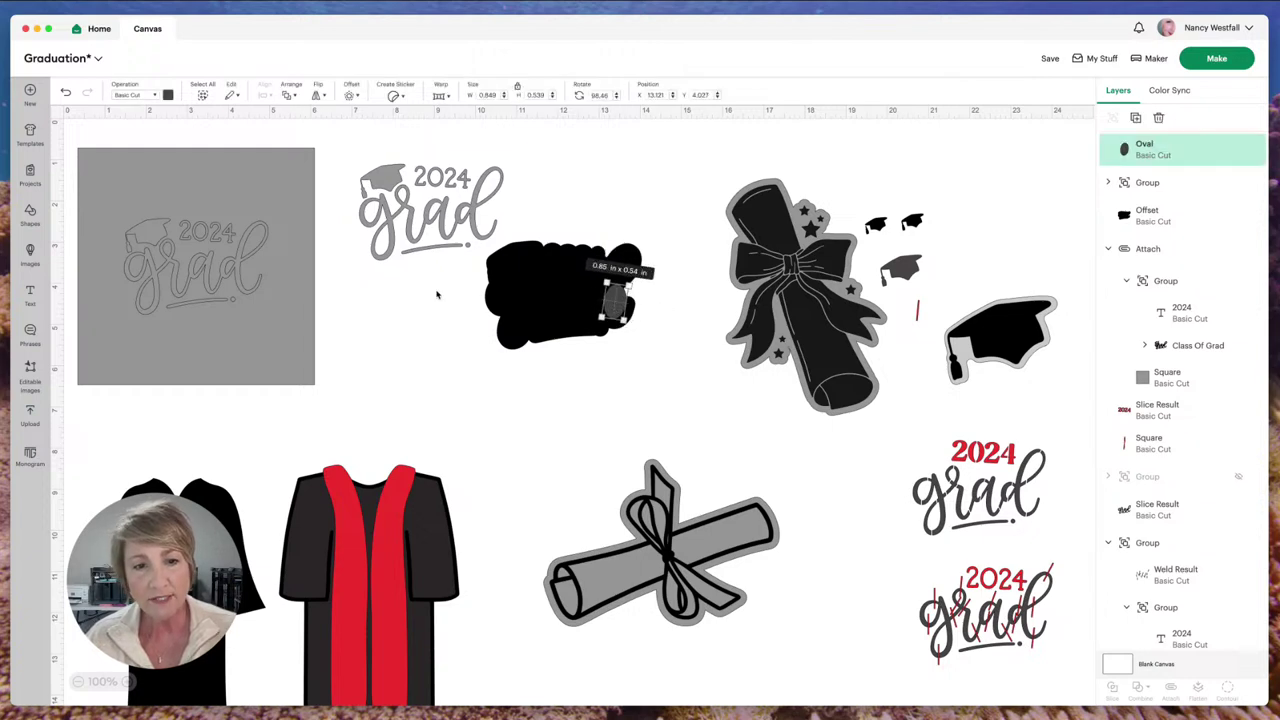
# Step: Color the oval black and preview the lettering over the patched offset, undoing its placement
pyautogui.click(168, 95)
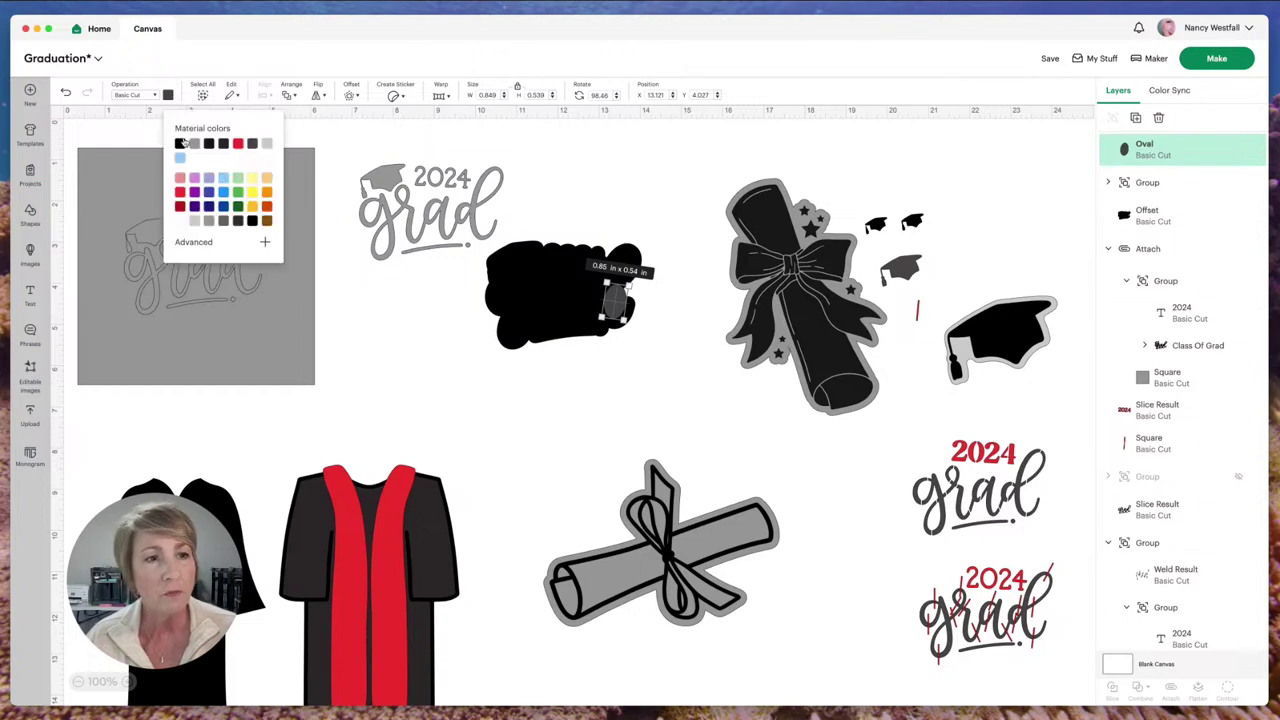
pyautogui.click(441, 285)
pyautogui.click(450, 222)
pyautogui.moveTo(440, 228); pyautogui.dragTo(572, 308)
pyautogui.press('super+z')
pyautogui.click(617, 312)
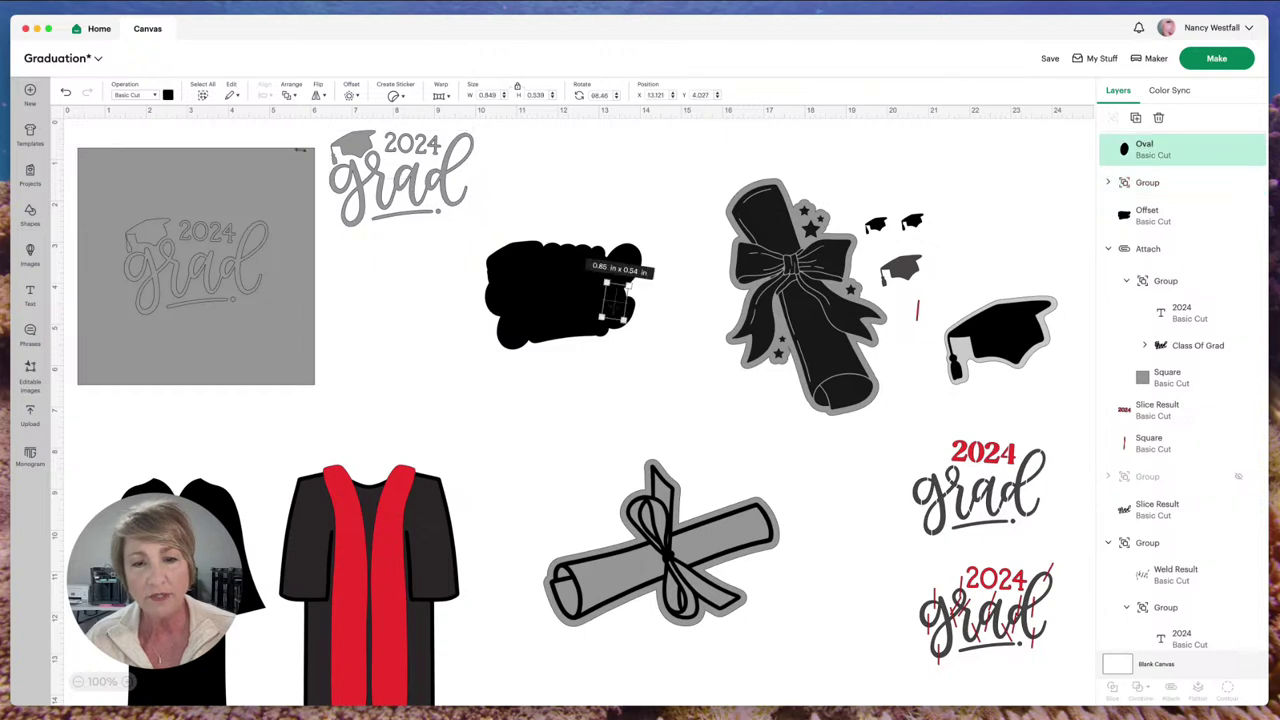
# Step: Change the oval's color to medium gray and weld it together with the black offset
pyautogui.click(168, 95)
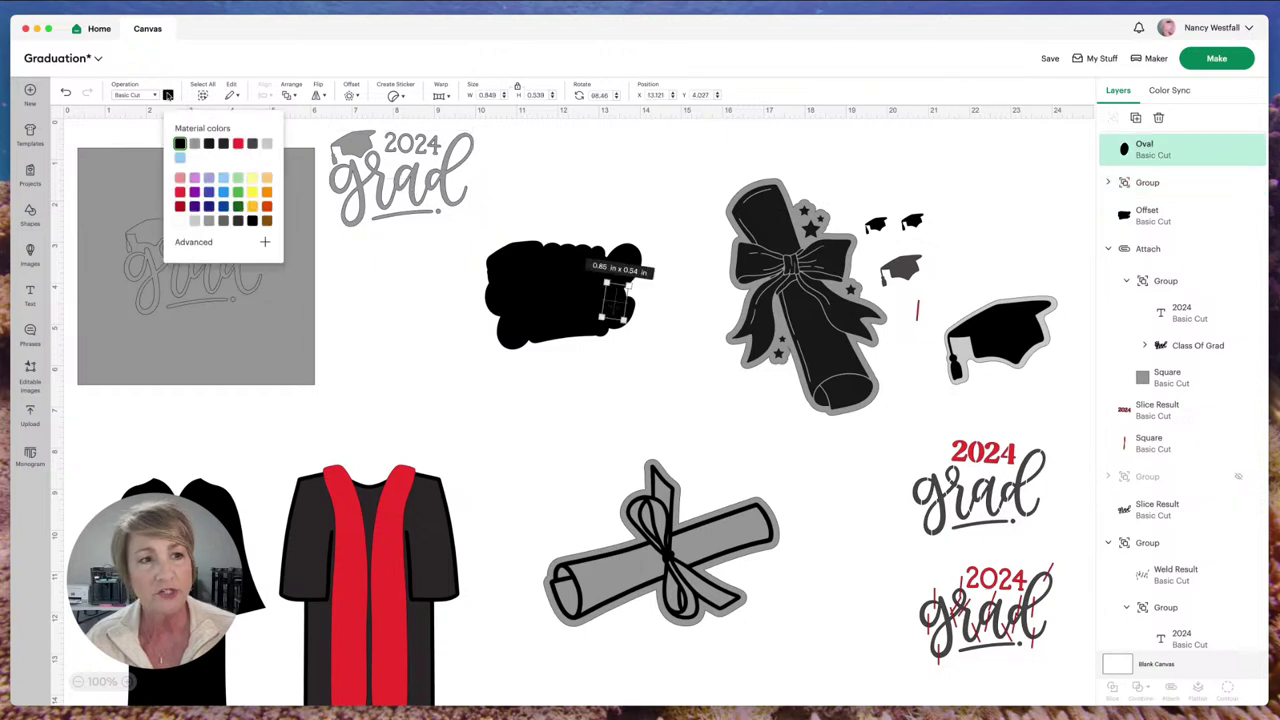
pyautogui.click(195, 145)
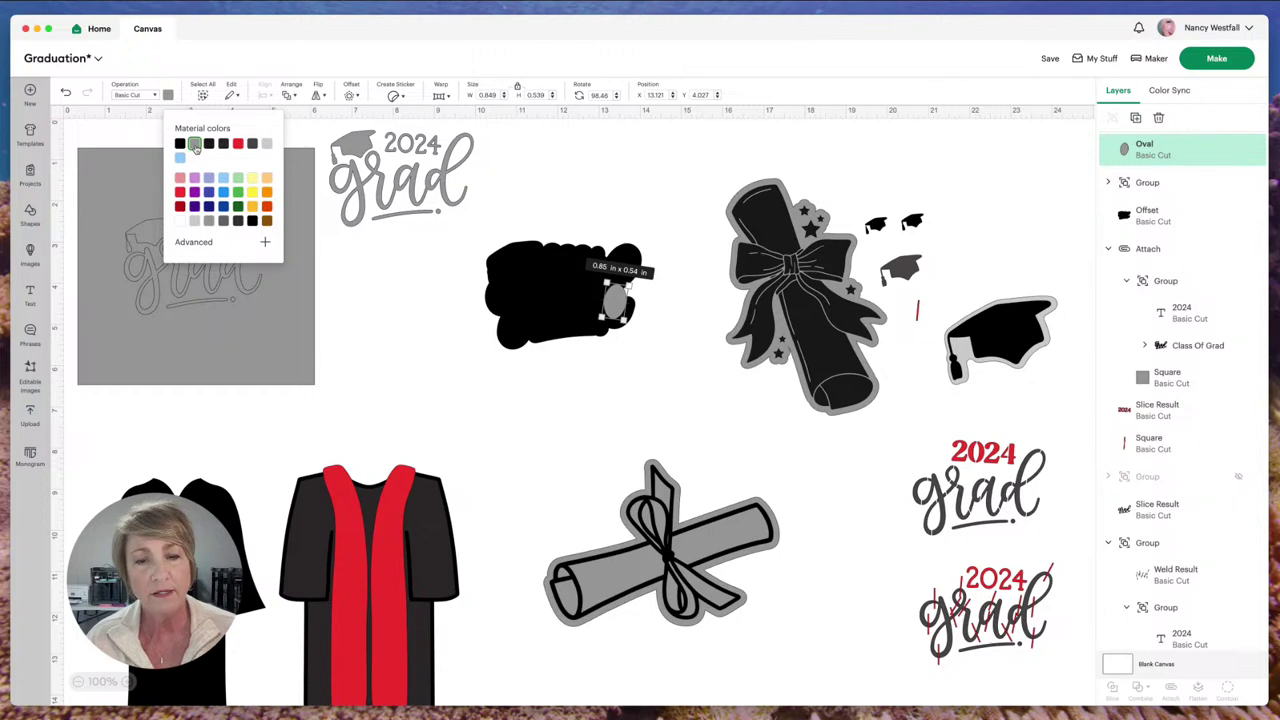
pyautogui.click(405, 265)
pyautogui.moveTo(467, 236); pyautogui.dragTo(650, 350)
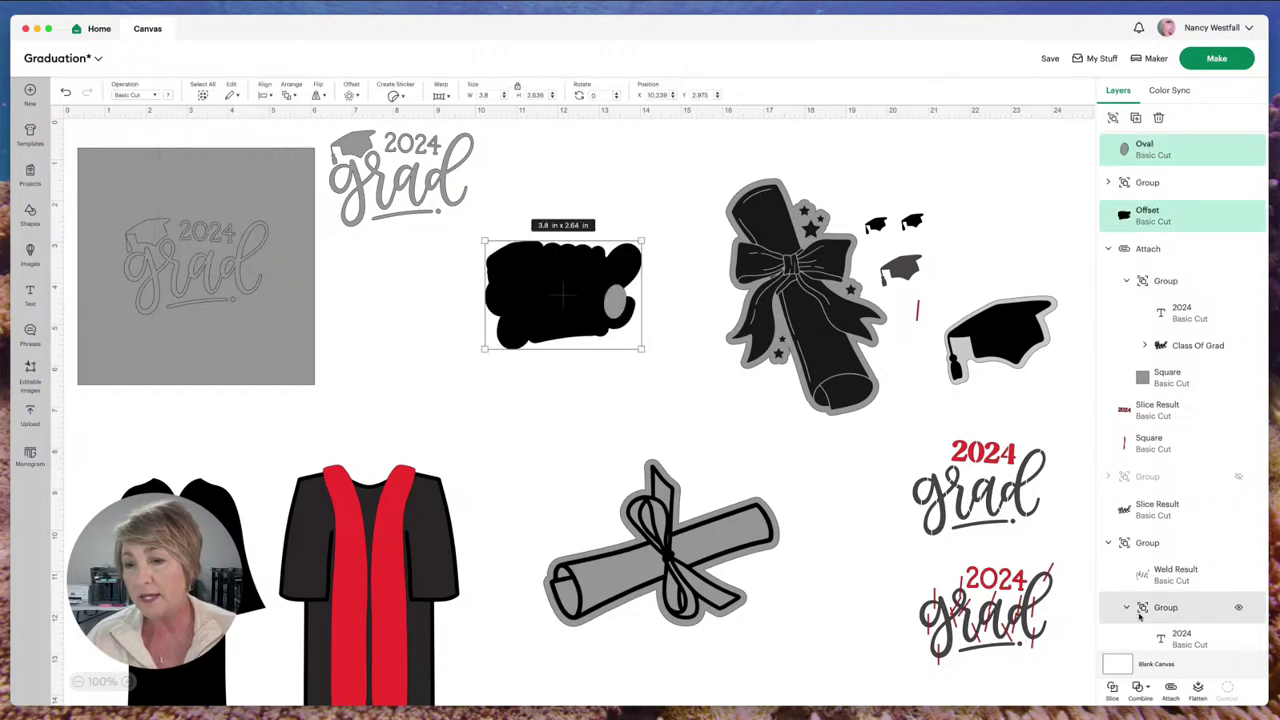
pyautogui.click(1142, 688)
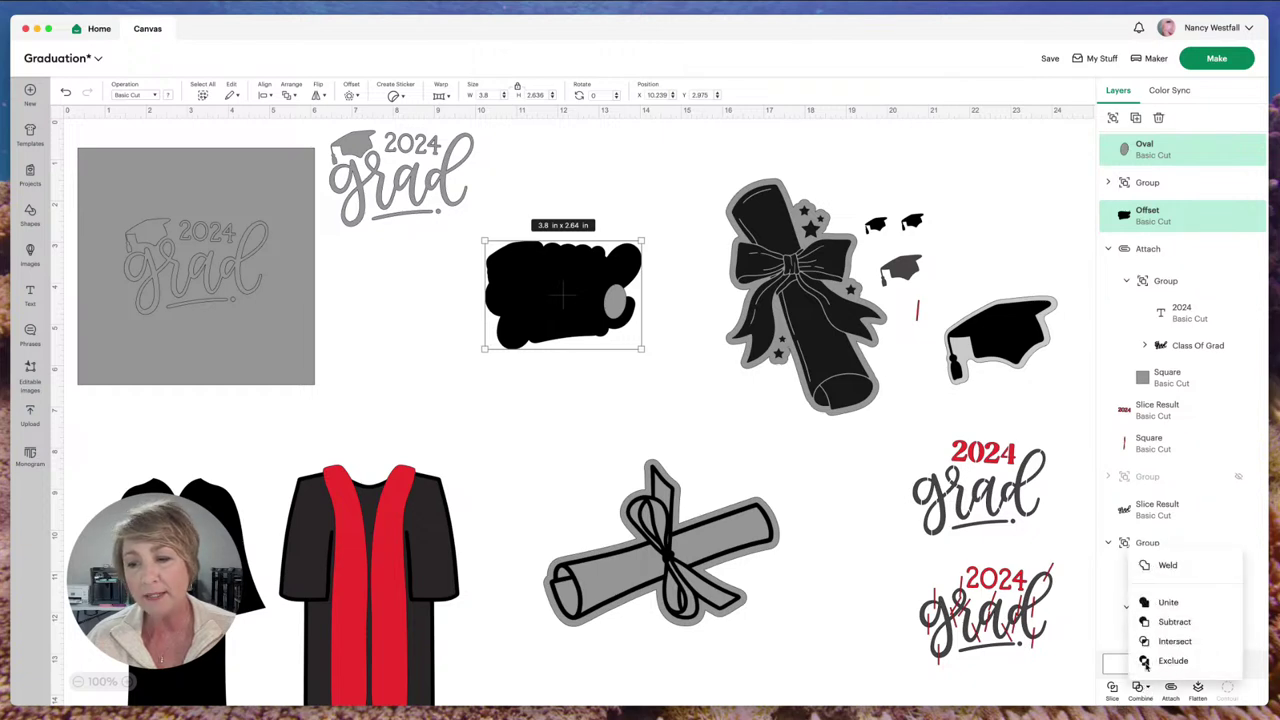
pyautogui.click(1160, 566)
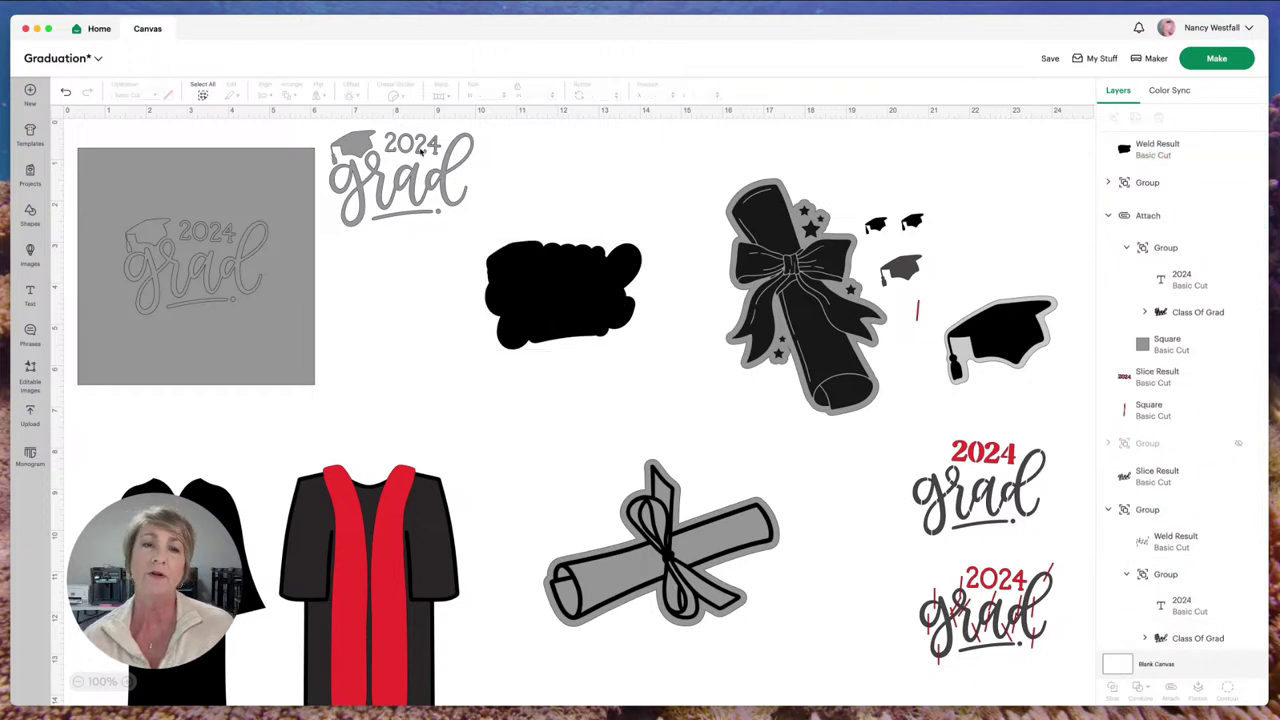
# Step: Move the 2024 grad lettering copy beside the welded backing and reorder its group above the weld result layer
pyautogui.moveTo(417, 178); pyautogui.dragTo(449, 309)
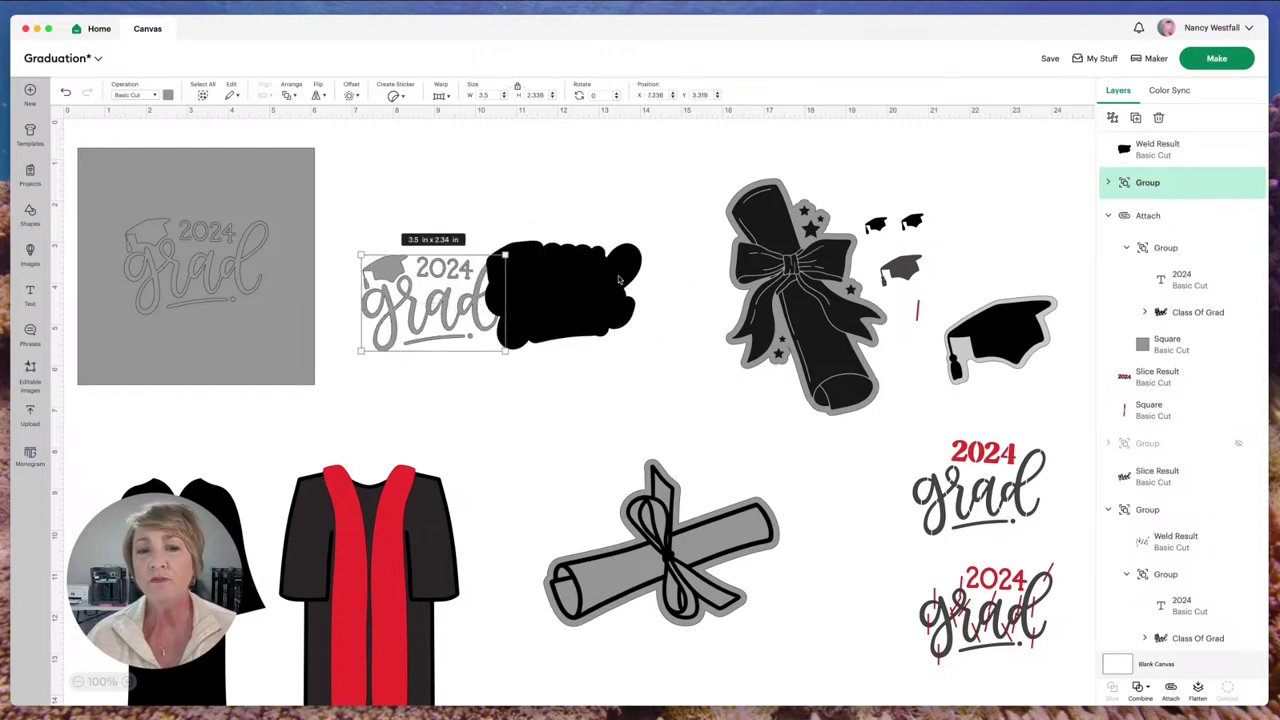
pyautogui.click(1147, 152)
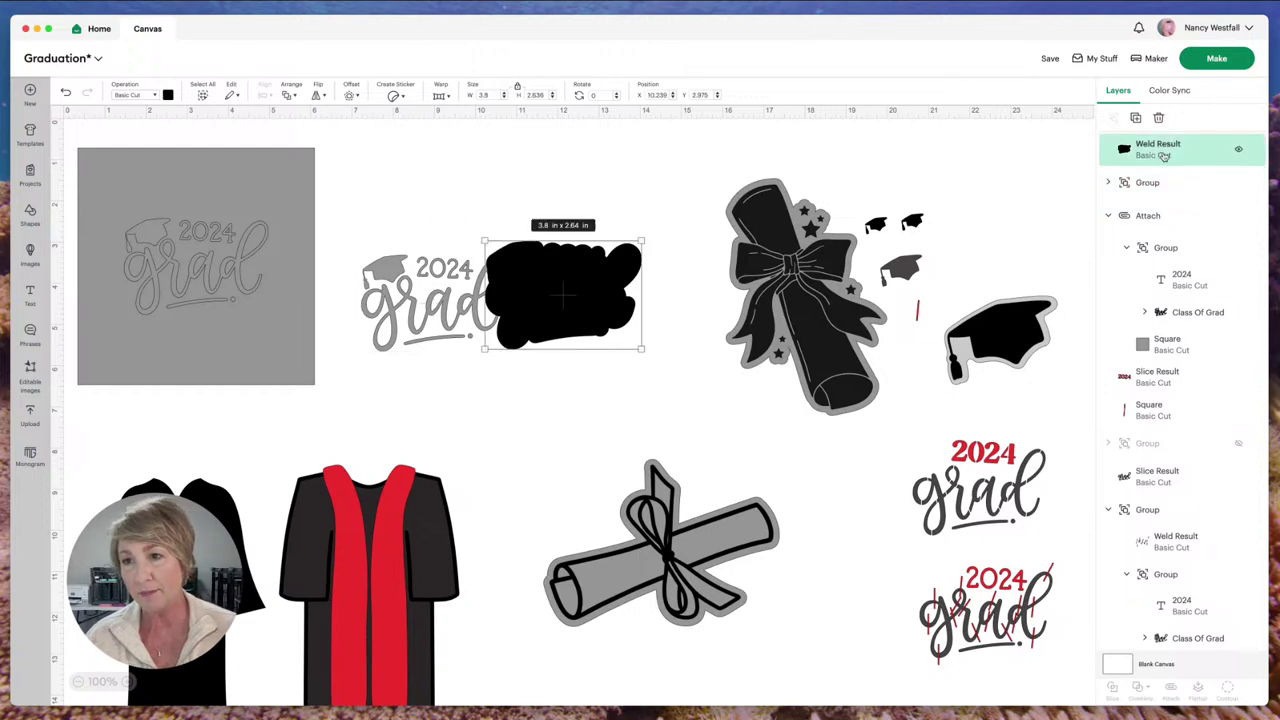
pyautogui.click(1121, 184)
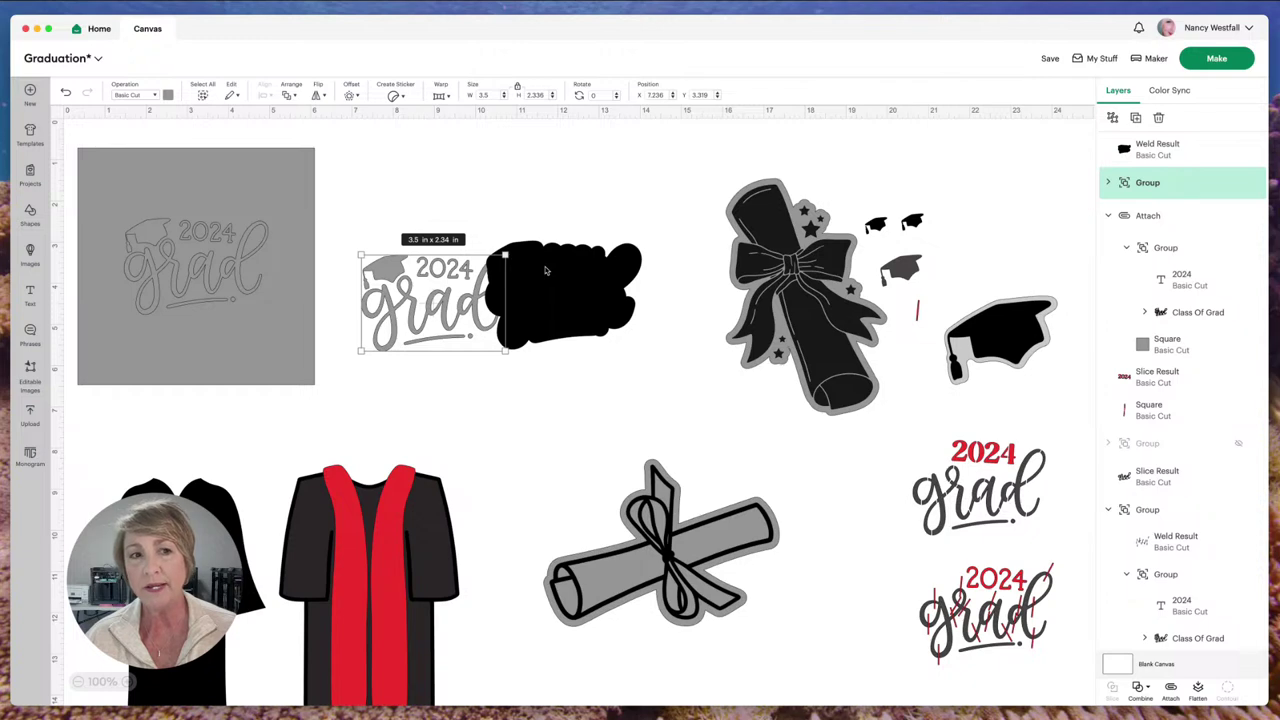
pyautogui.click(291, 95)
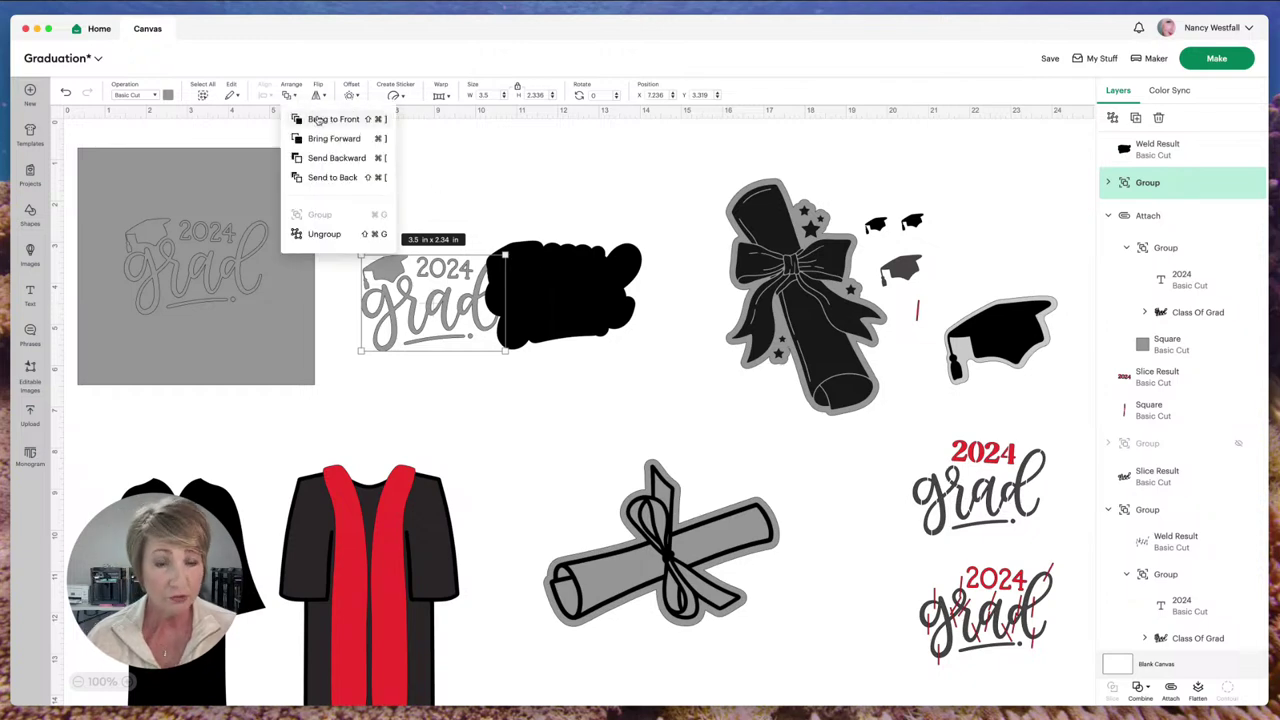
pyautogui.moveTo(1147, 192); pyautogui.dragTo(1143, 128)
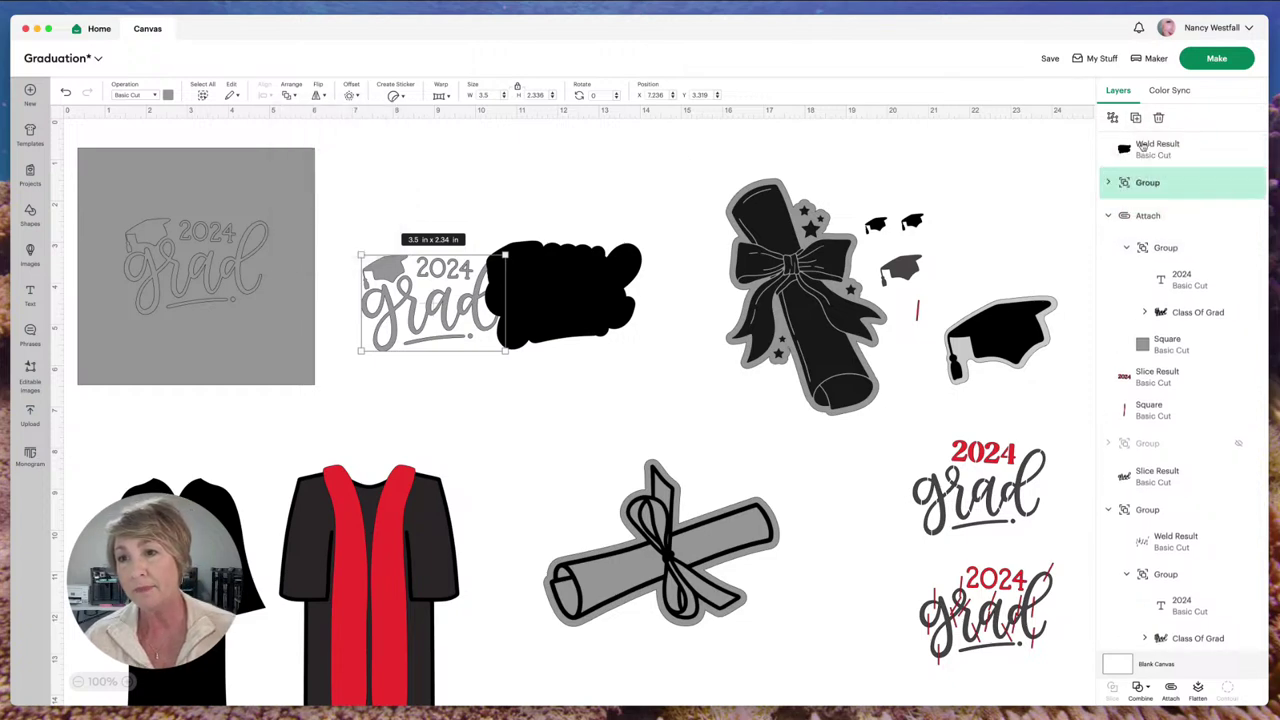
pyautogui.moveTo(1143, 188); pyautogui.dragTo(1119, 140)
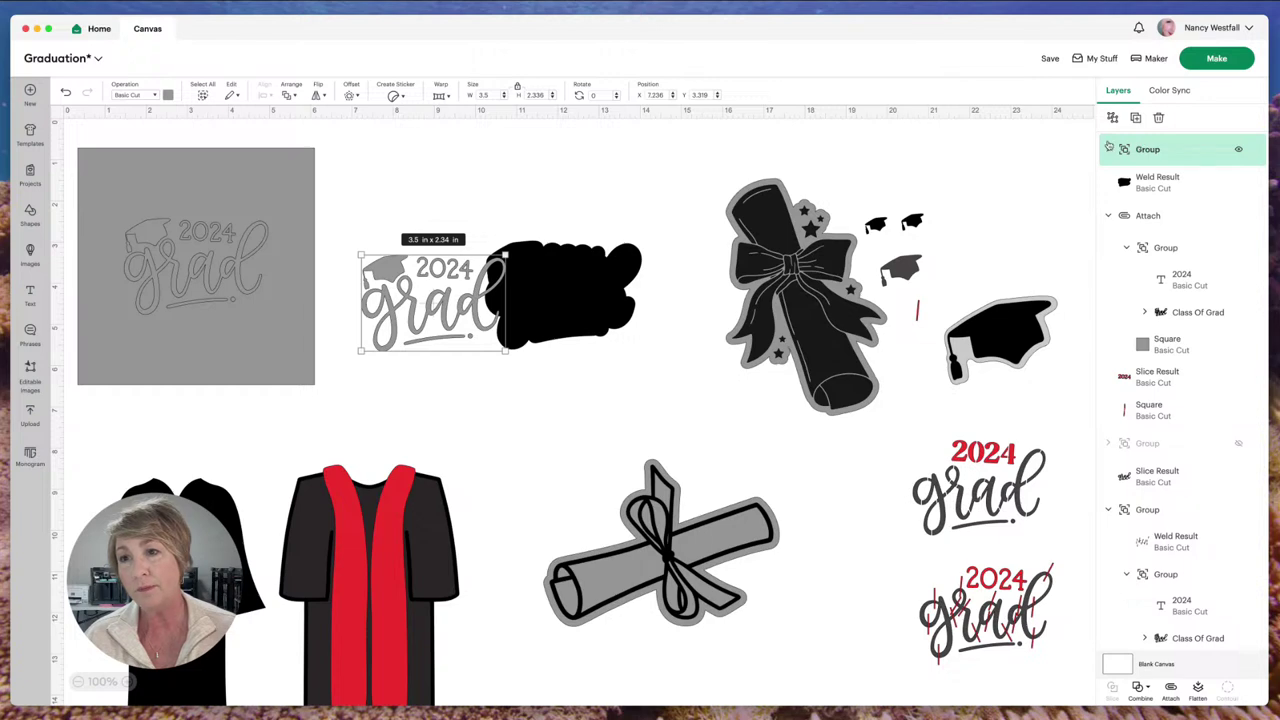
# Step: Place the lettering over the welded black backing and fine-tune its position to about X 10.40, Y 3.18
pyautogui.moveTo(473, 303); pyautogui.dragTo(602, 296)
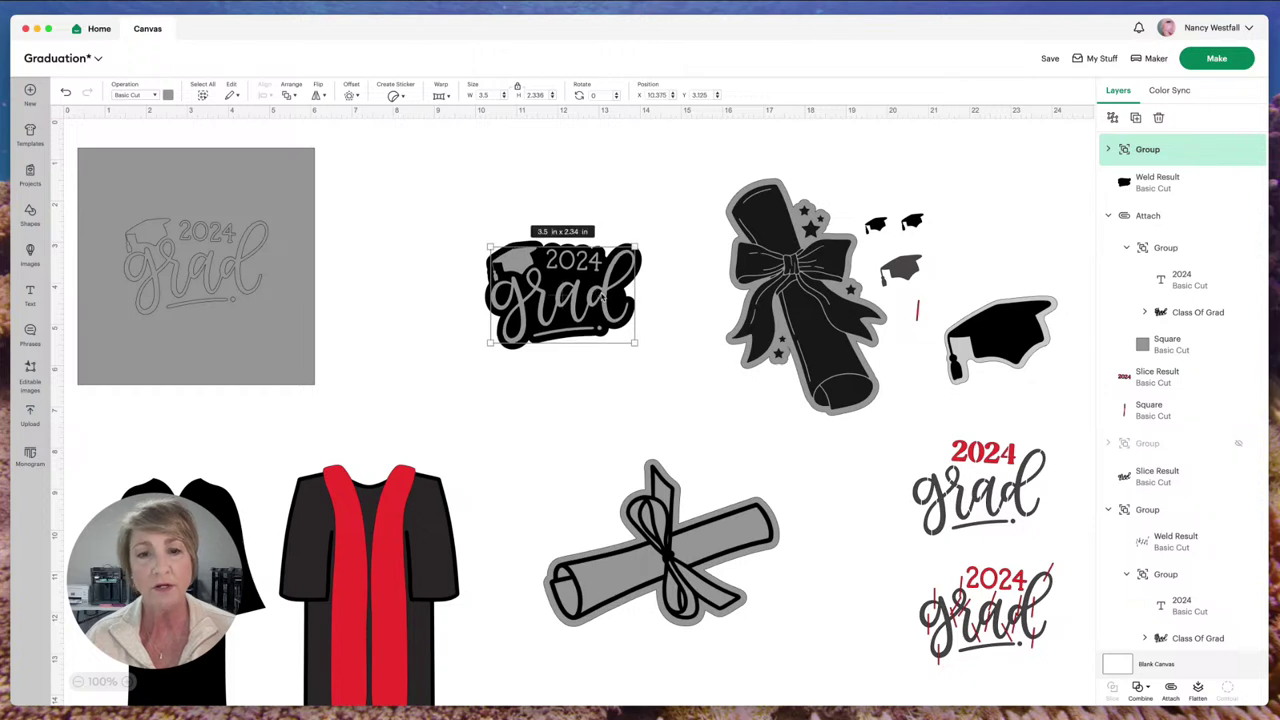
pyautogui.click(609, 375)
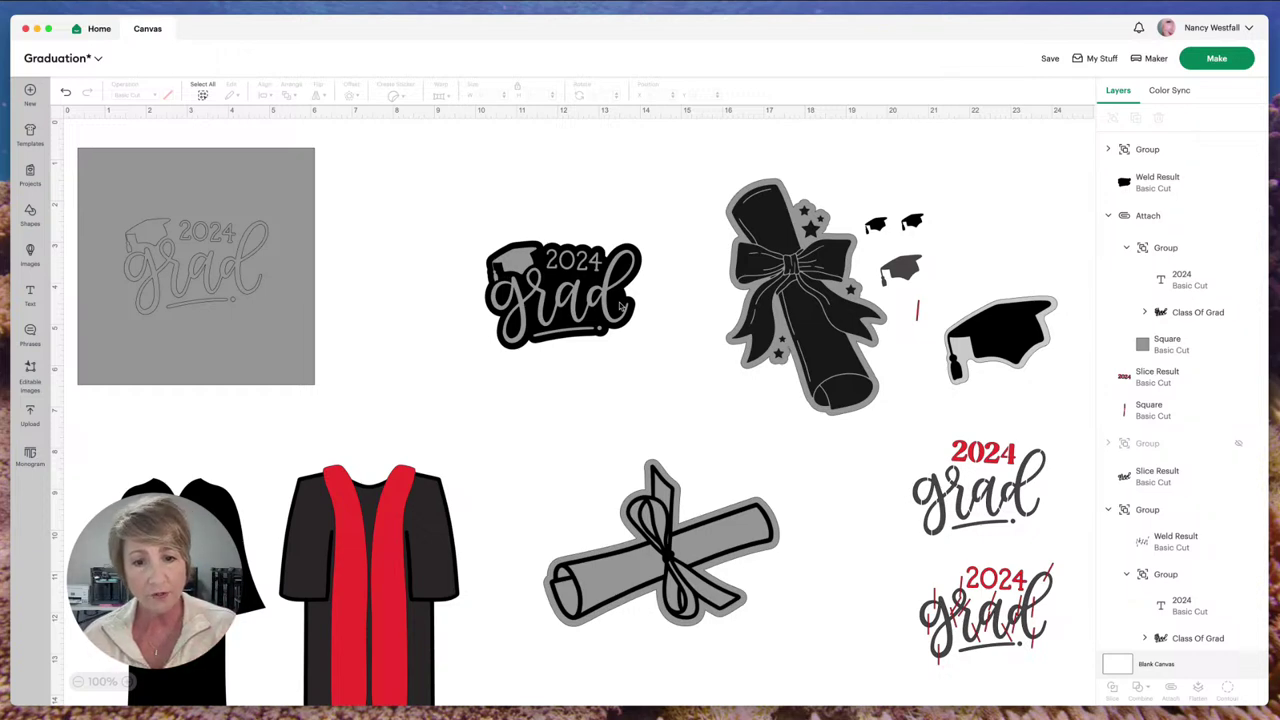
pyautogui.click(621, 305)
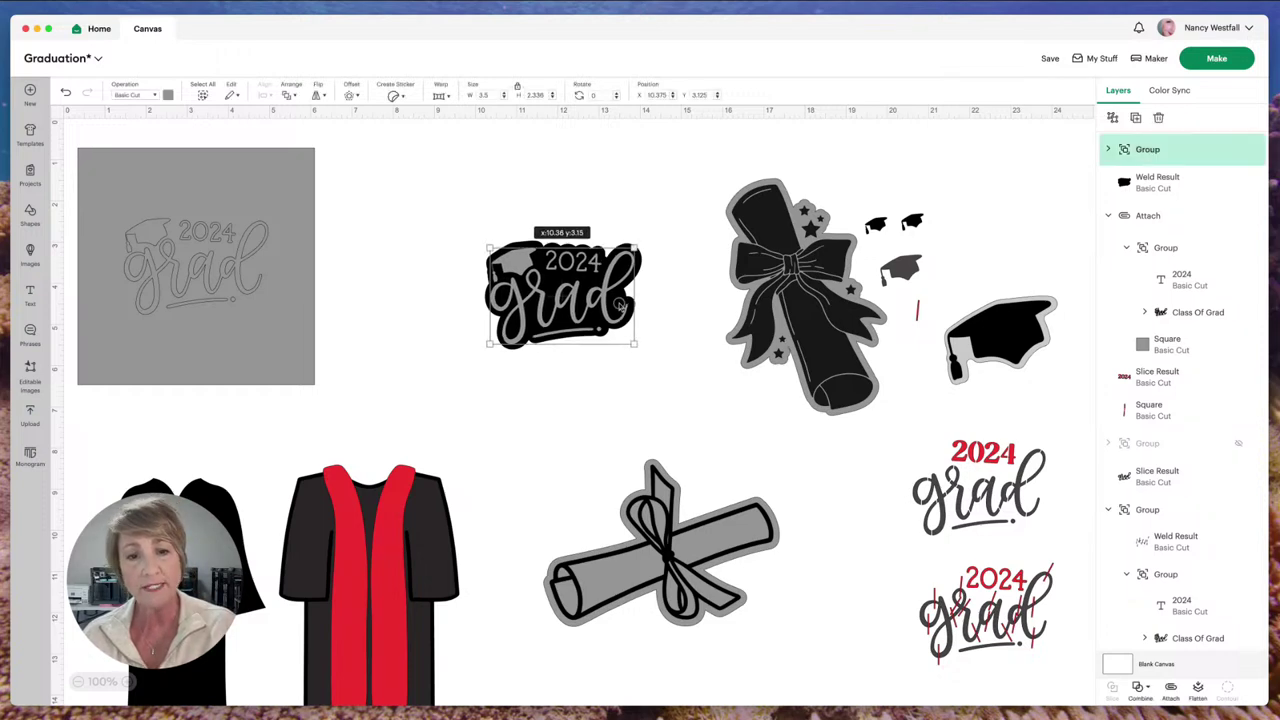
pyautogui.moveTo(621, 305); pyautogui.dragTo(622, 307)
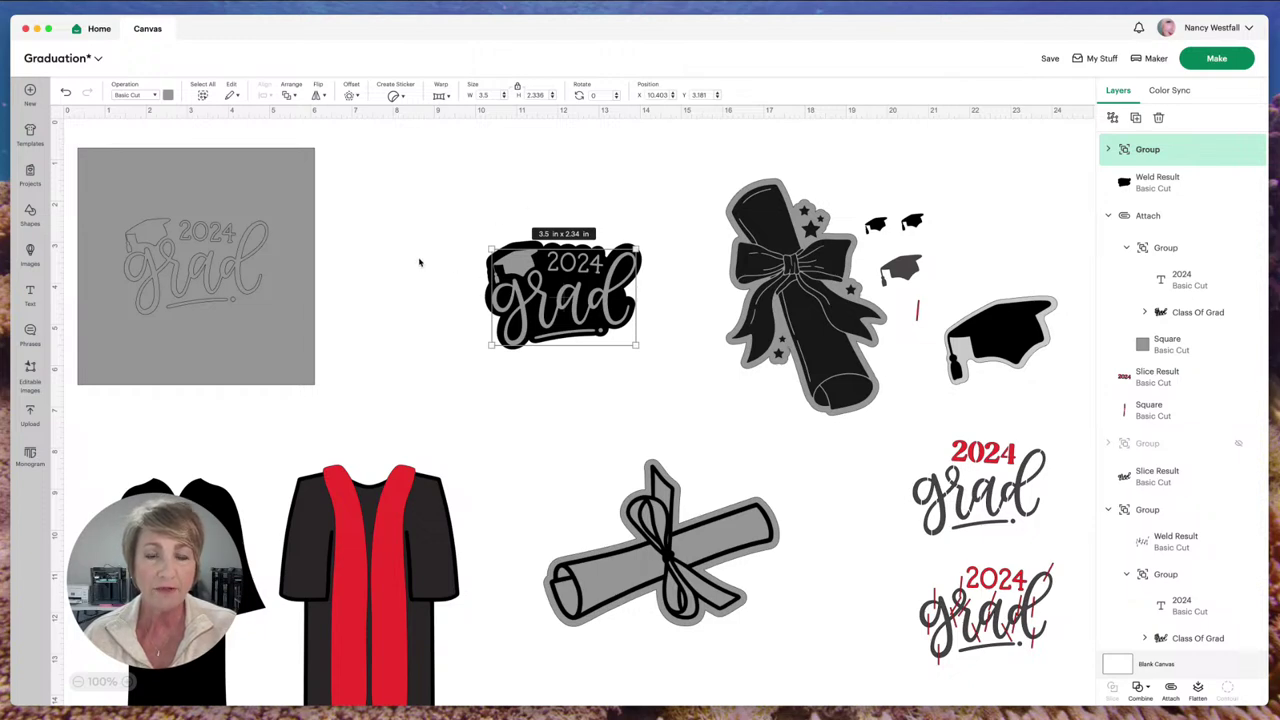
pyautogui.click(617, 372)
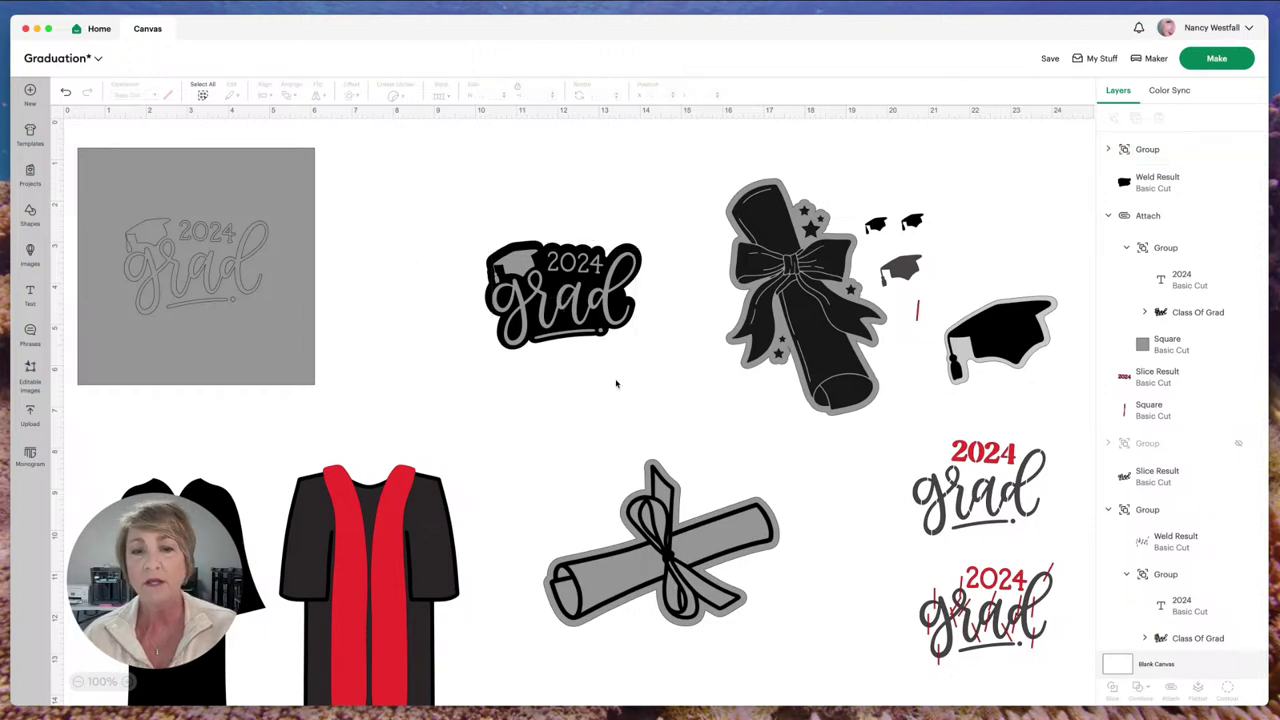
# Step: Move the 2024 grad lettering copy off the black backing and delete it, then place the backing beside the gray stencil square
pyautogui.moveTo(604, 316); pyautogui.dragTo(419, 207)
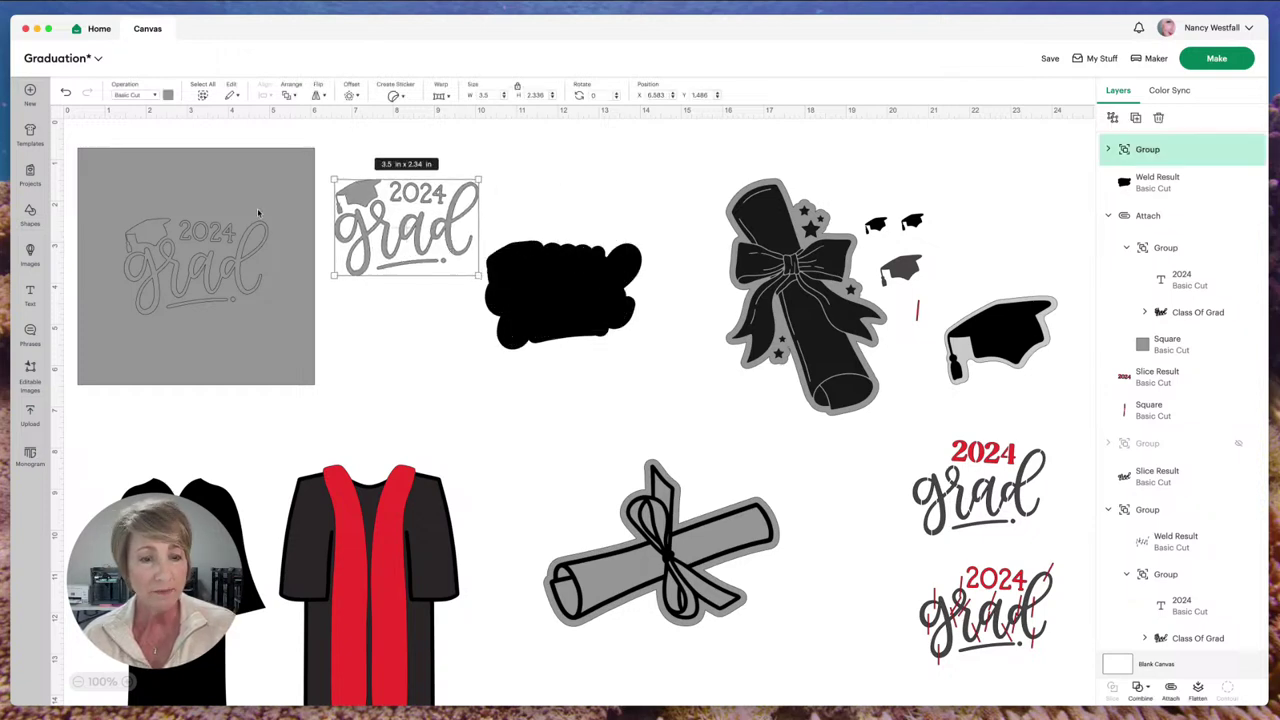
pyautogui.click(604, 268)
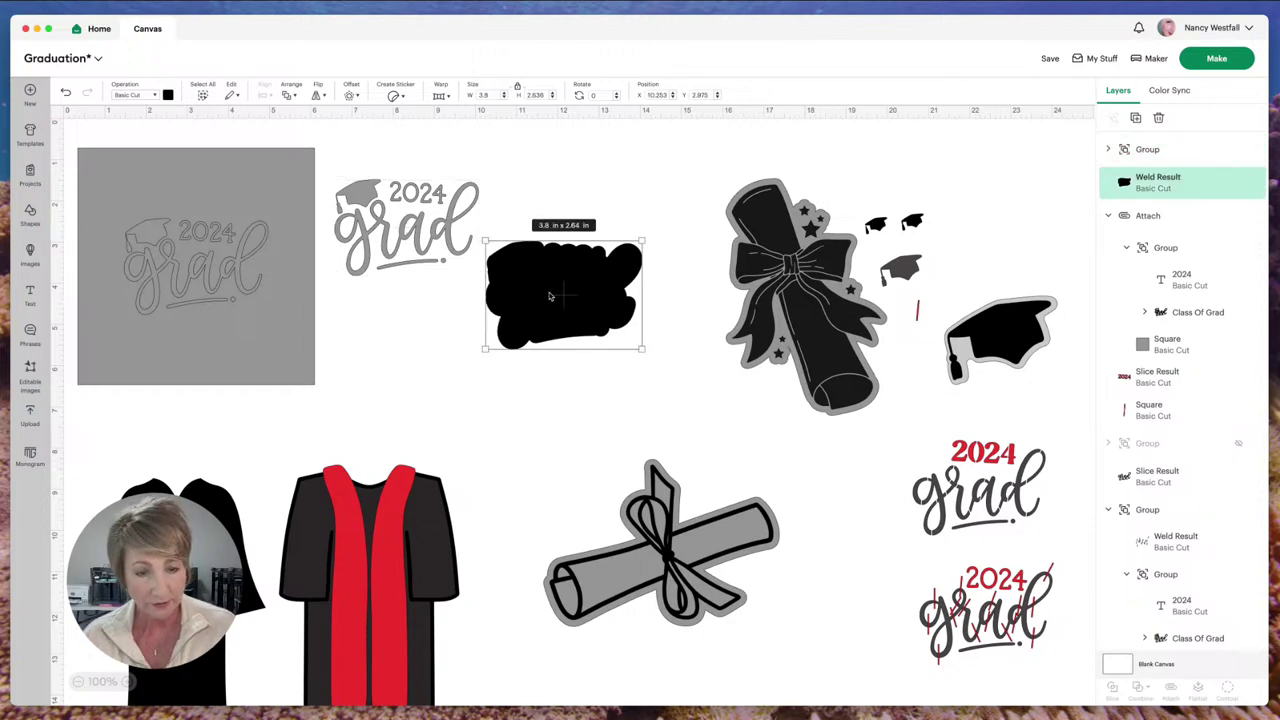
pyautogui.click(442, 230)
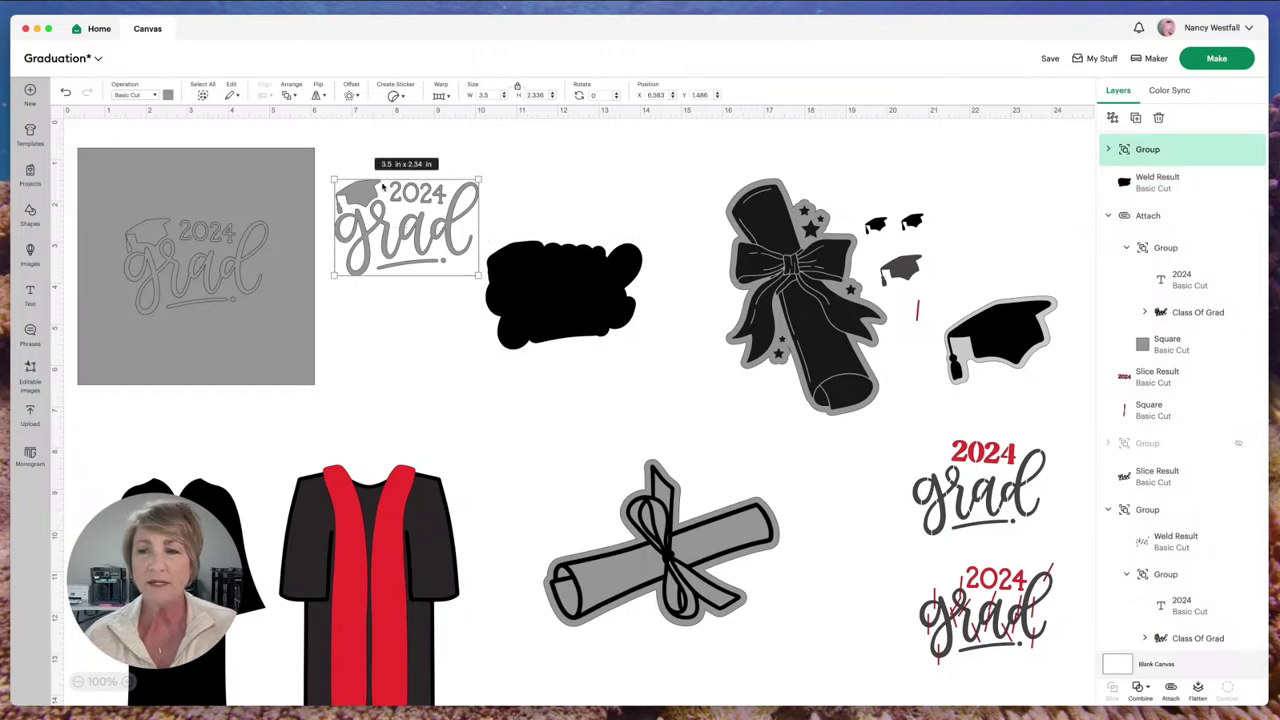
pyautogui.click(1158, 118)
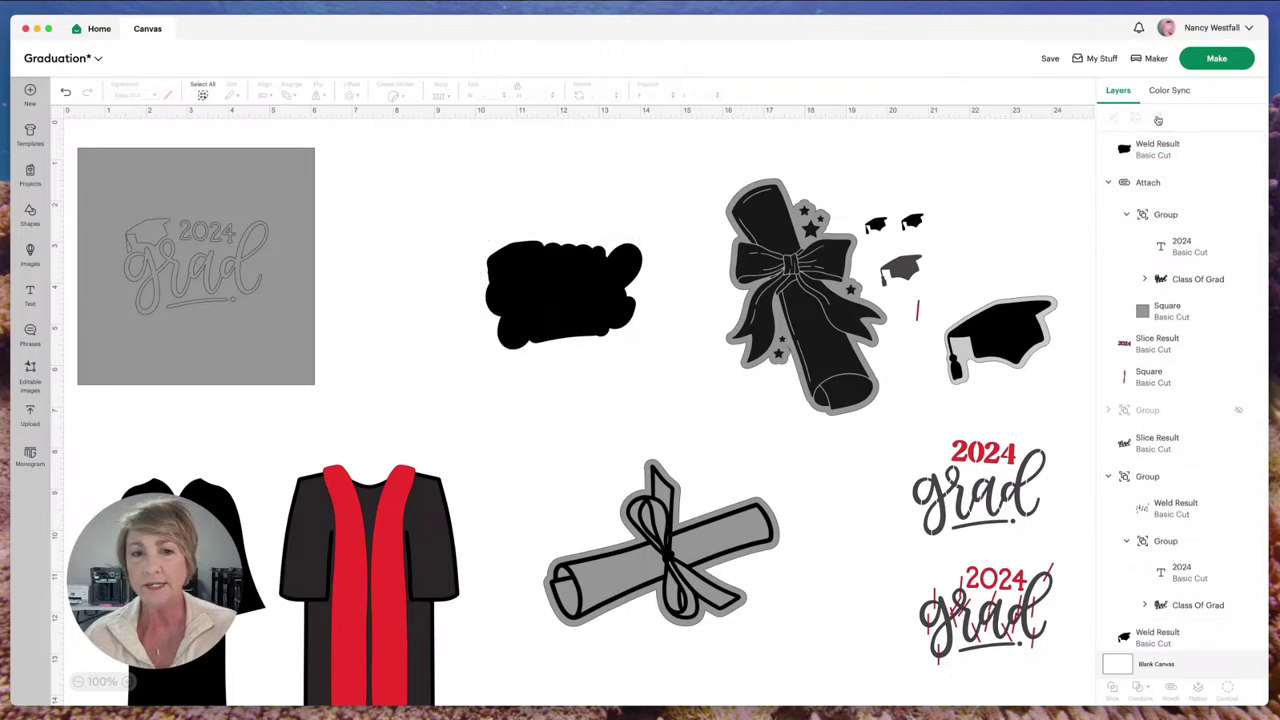
pyautogui.moveTo(552, 286); pyautogui.dragTo(407, 251)
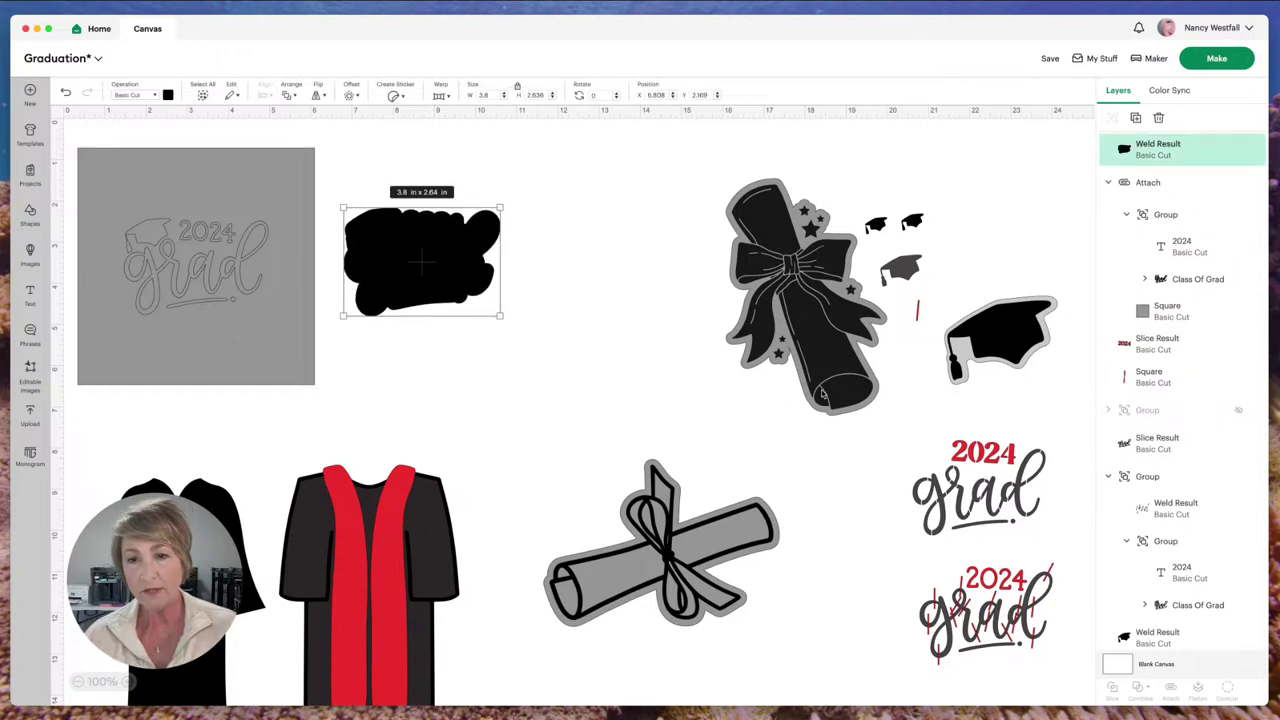
# Step: Move the bow-tied diploma off its gray offset and separate the line-art diploma from its own gray offset shape
pyautogui.moveTo(830, 380); pyautogui.dragTo(641, 378)
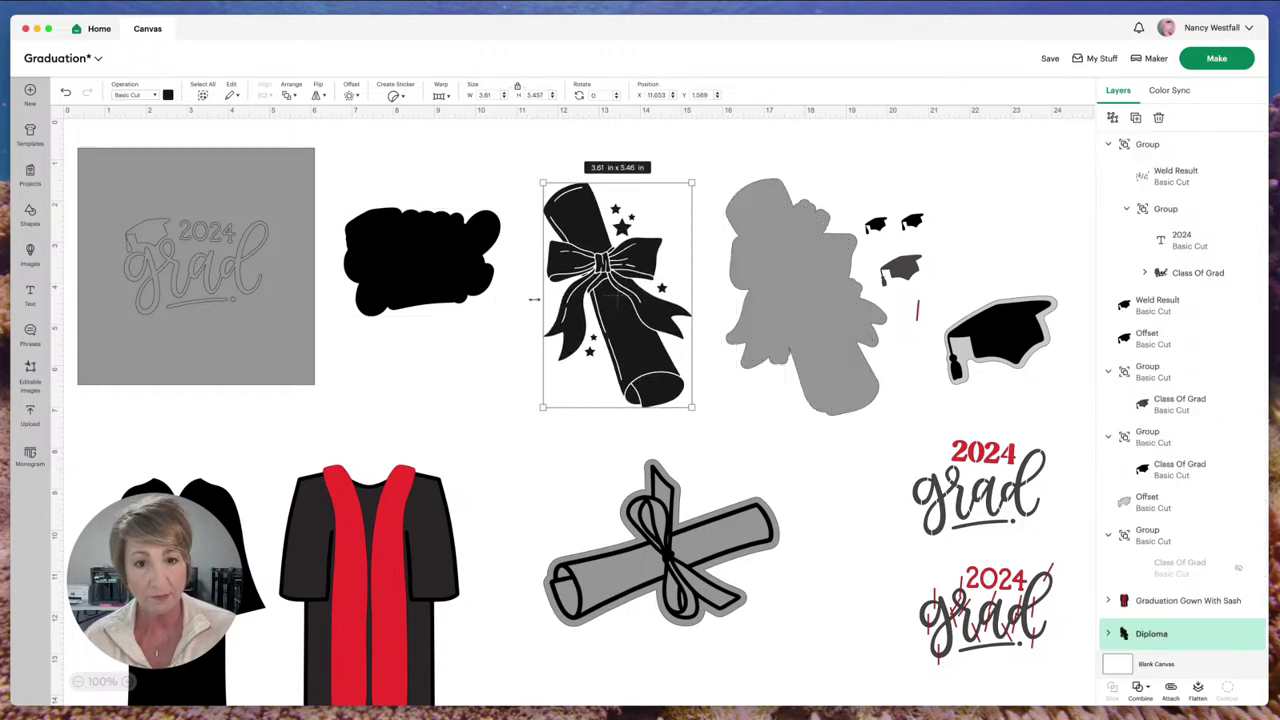
pyautogui.scroll(-1, 534, 298)
pyautogui.hscroll(1, 534, 298)
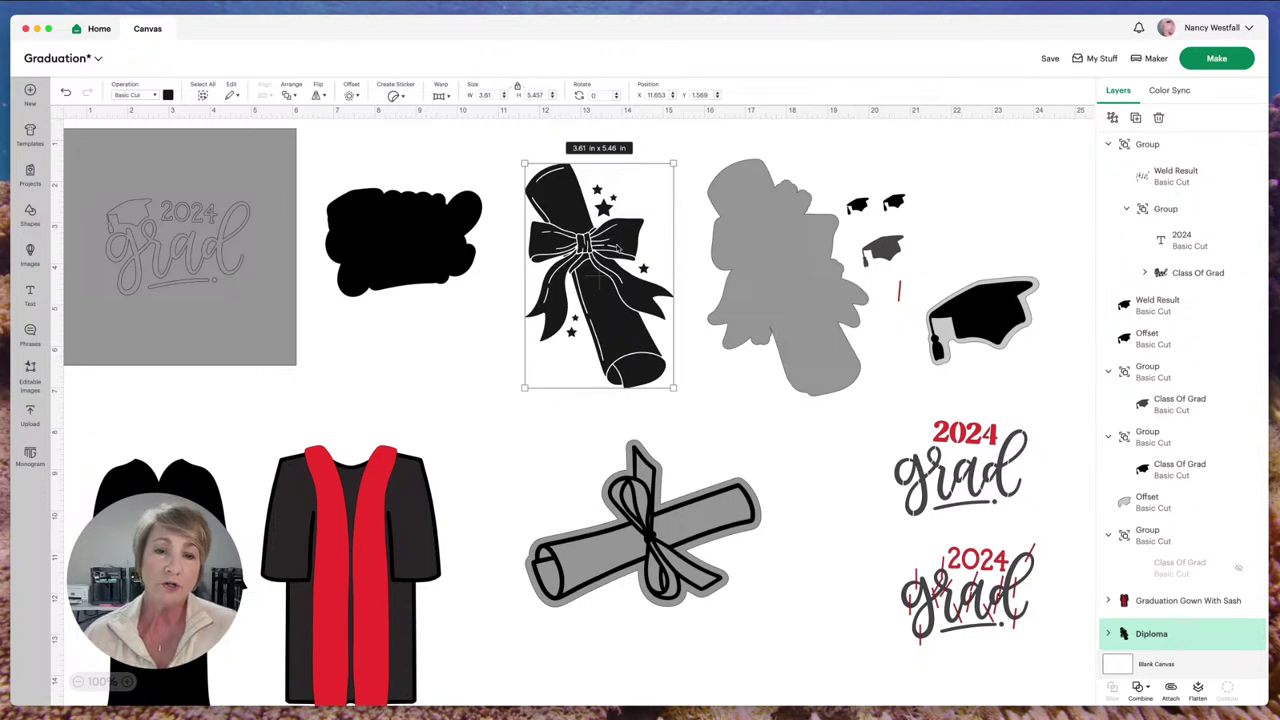
pyautogui.click(652, 533)
pyautogui.moveTo(652, 533); pyautogui.dragTo(614, 432)
pyautogui.moveTo(631, 558); pyautogui.dragTo(606, 669)
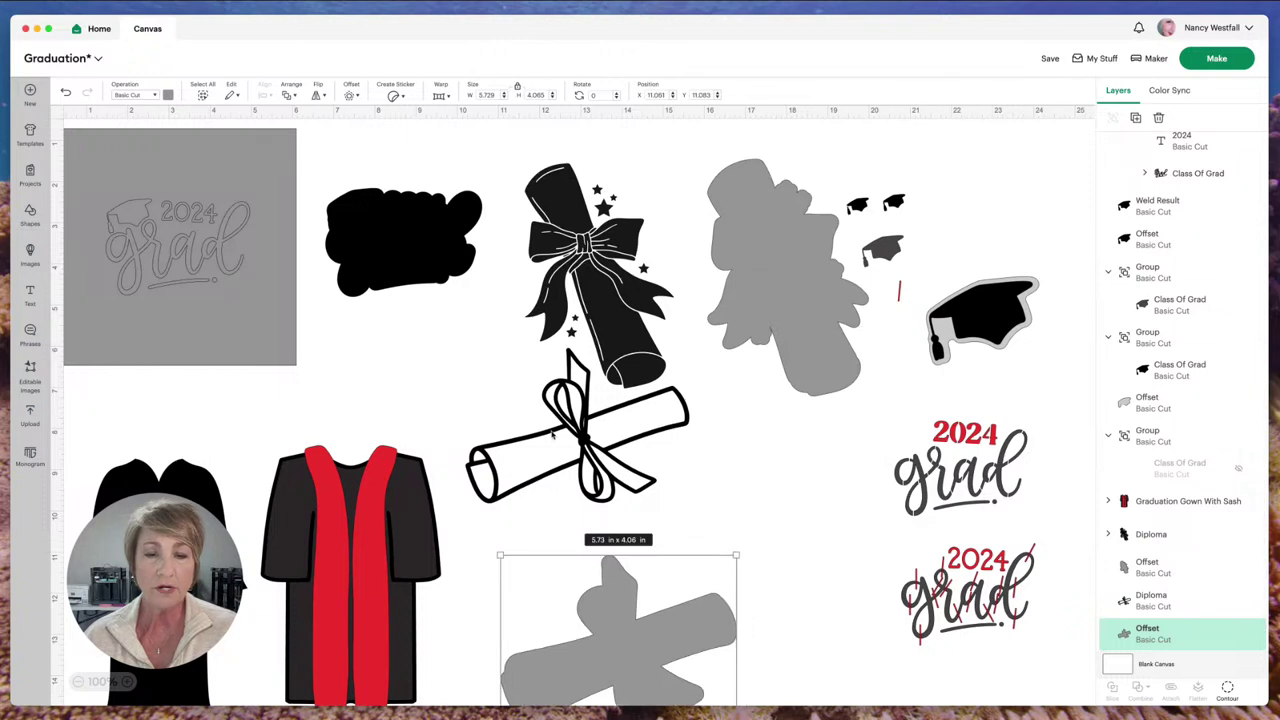
pyautogui.moveTo(580, 449); pyautogui.dragTo(596, 484)
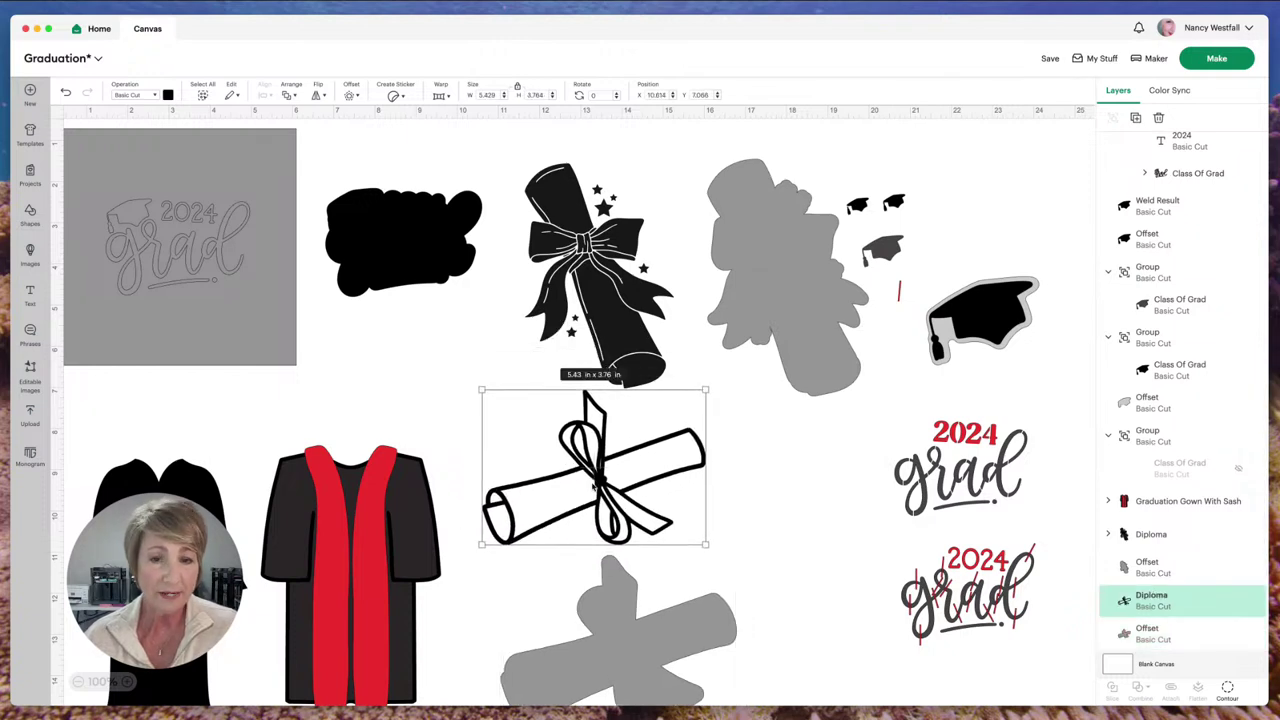
# Step: Create a 0.15 in offset with rounded corners around the line-art diploma
pyautogui.click(358, 96)
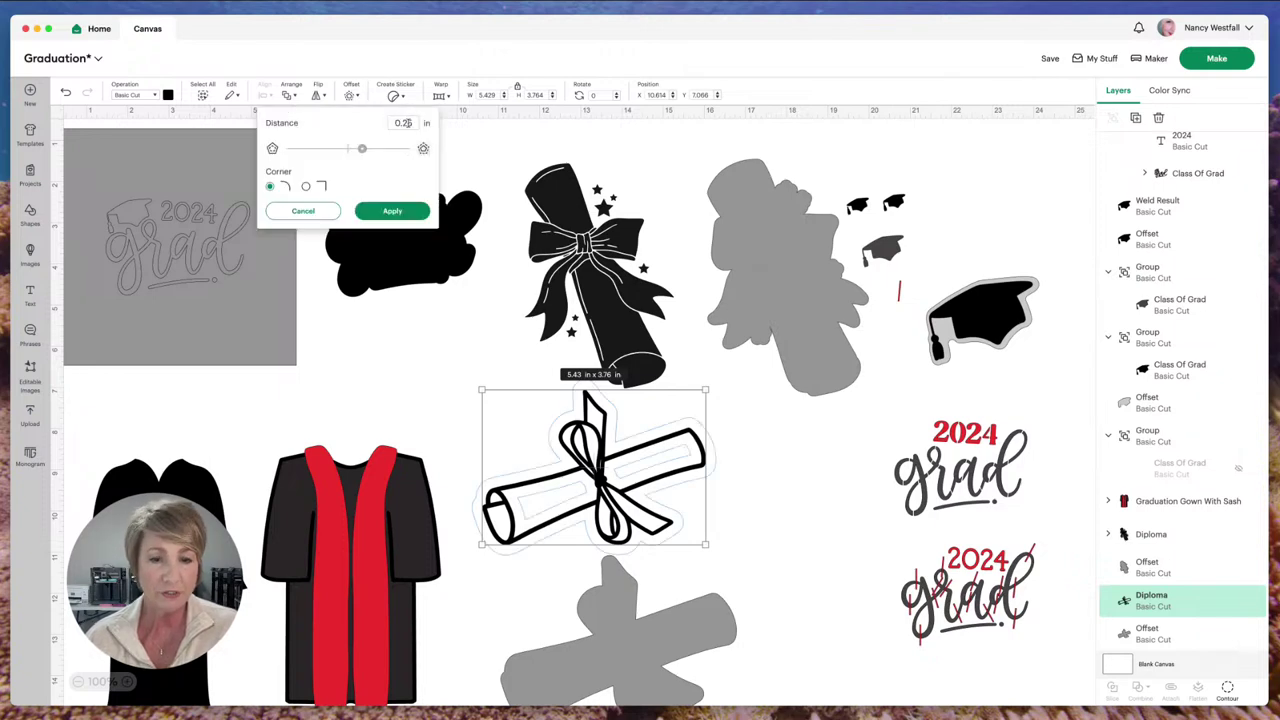
pyautogui.doubleClick(403, 121)
pyautogui.press('BackSpace')
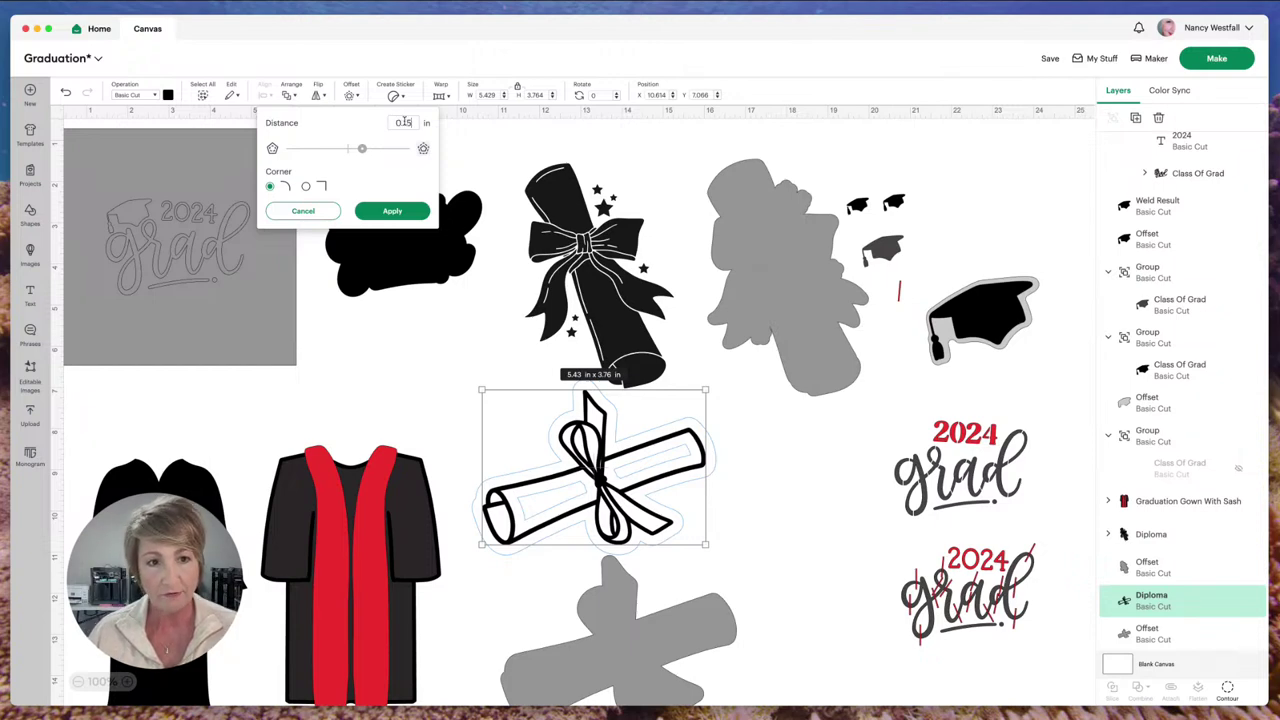
pyautogui.write('0.15')
pyautogui.press('Return')
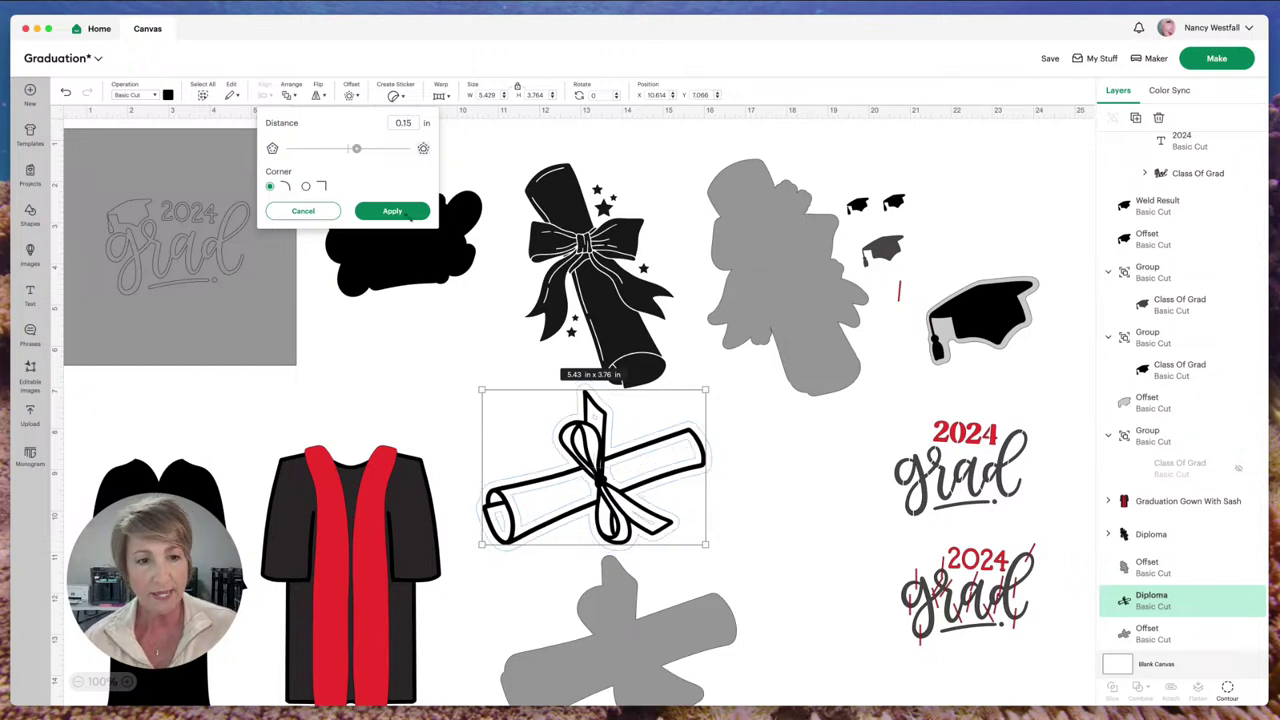
pyautogui.click(390, 211)
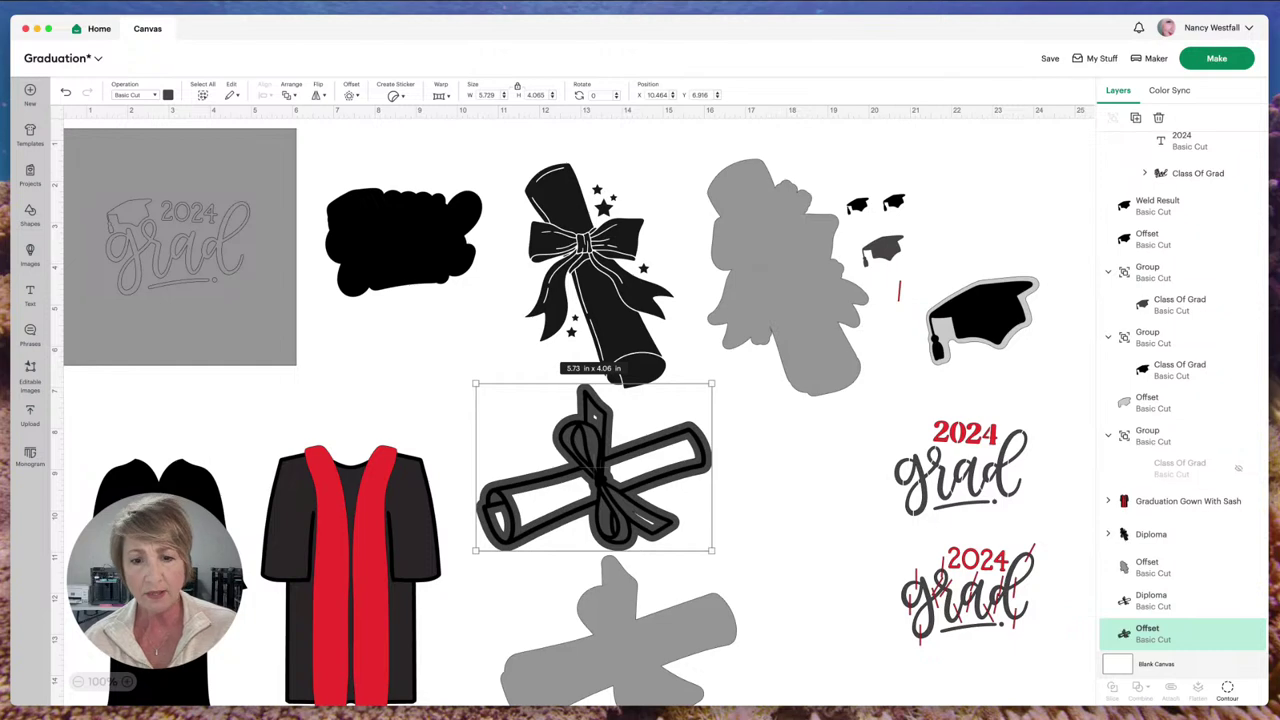
# Step: Hide all contours of the new diploma offset to make it solid, and place it back behind the line-art diploma
pyautogui.moveTo(646, 521); pyautogui.dragTo(804, 521)
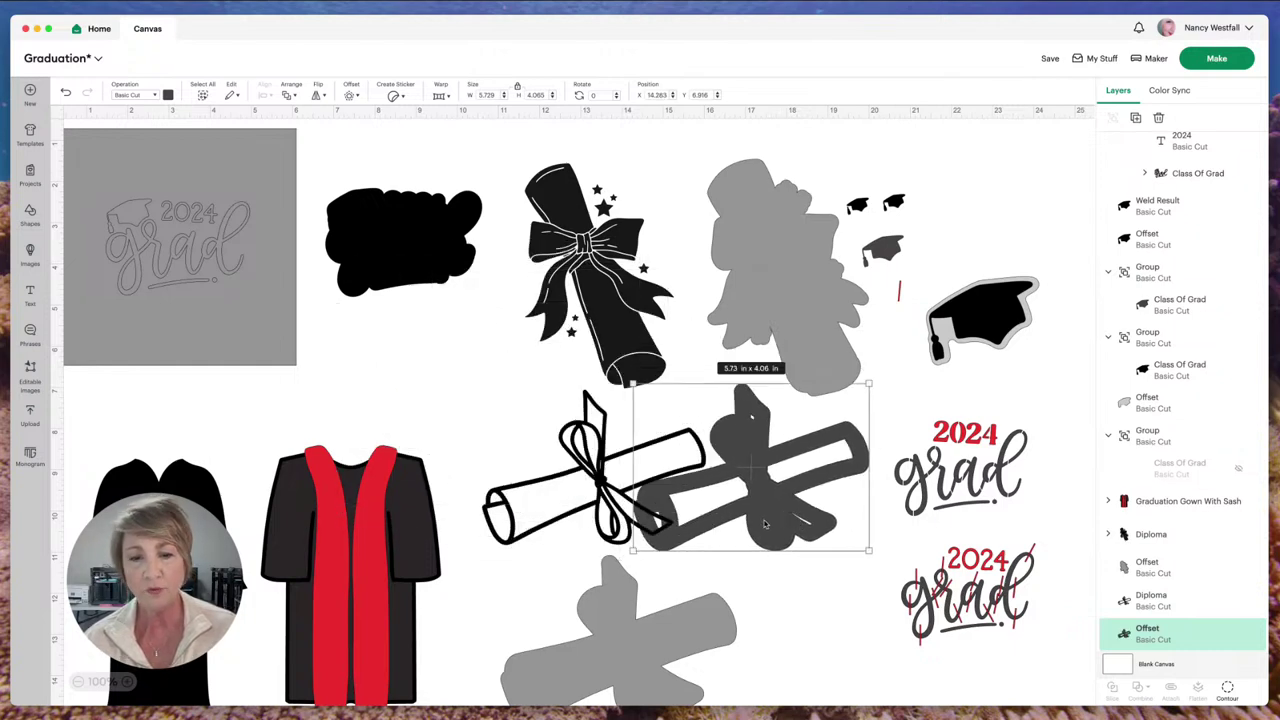
pyautogui.click(1228, 690)
pyautogui.click(834, 390)
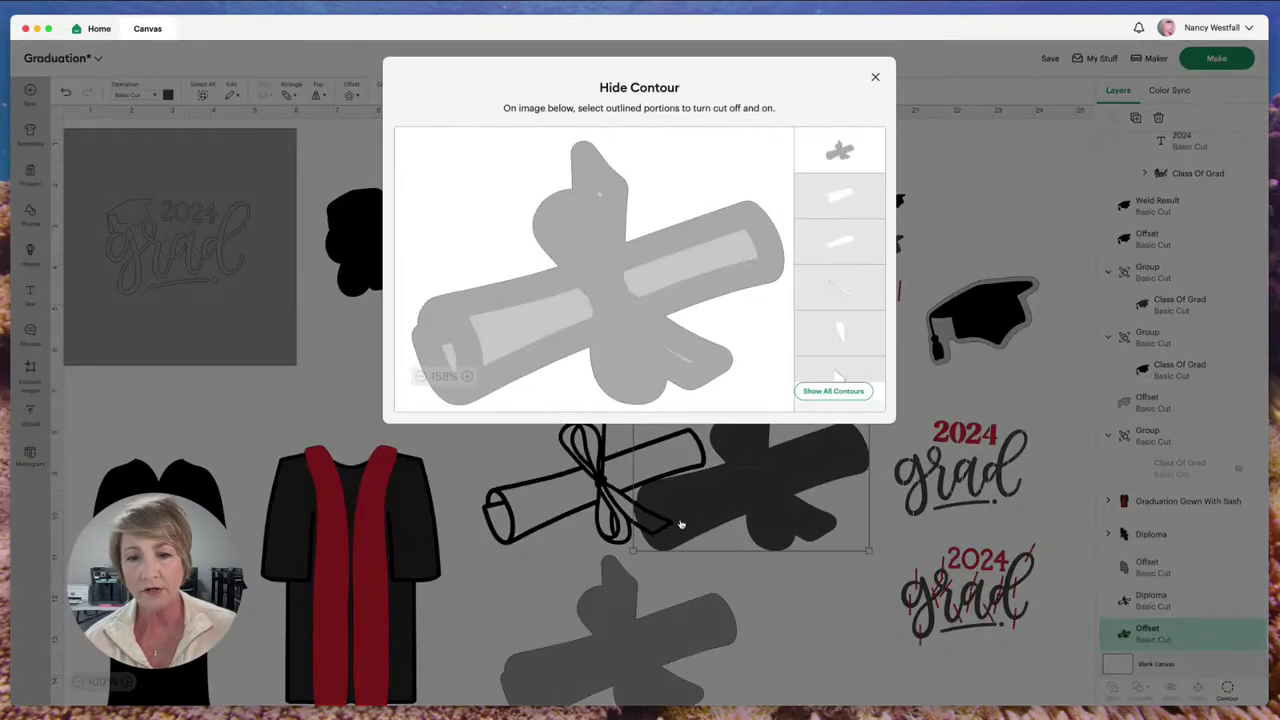
pyautogui.click(762, 492)
pyautogui.moveTo(765, 496); pyautogui.dragTo(608, 497)
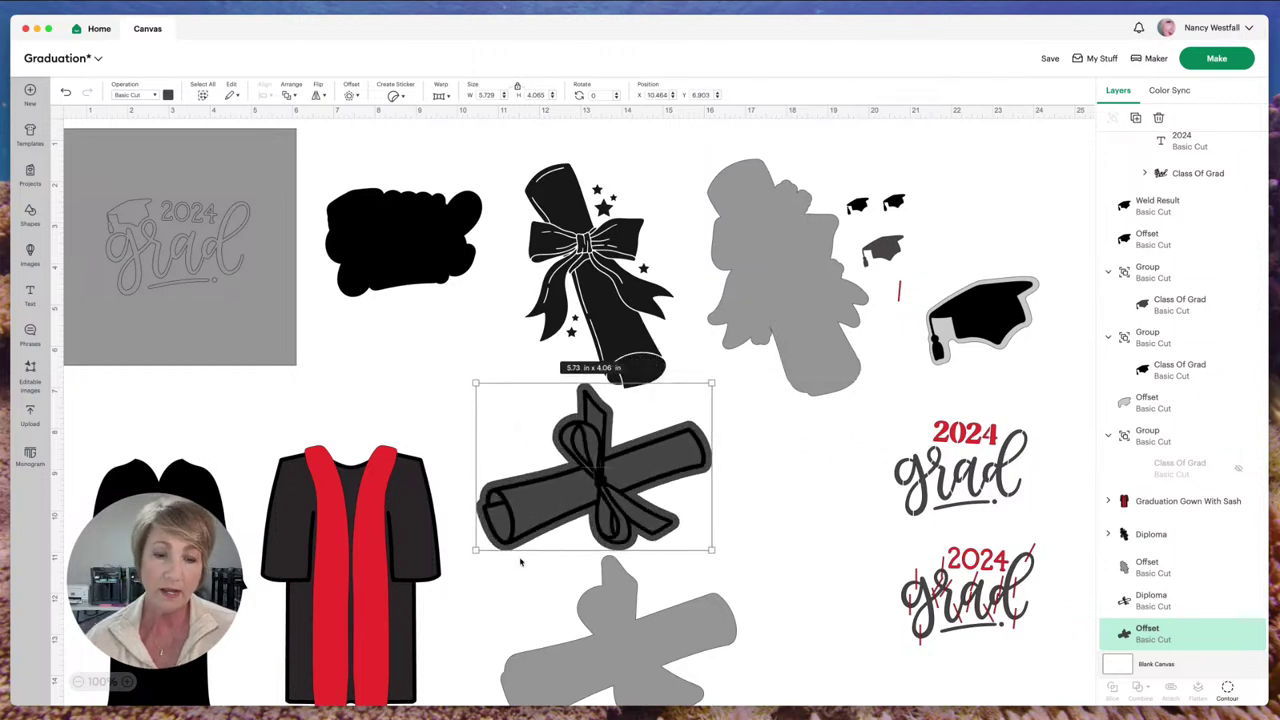
# Step: Delete the old gray offset of the line-art diploma and rearrange the two diplomas and two gowns on the canvas
pyautogui.click(525, 603)
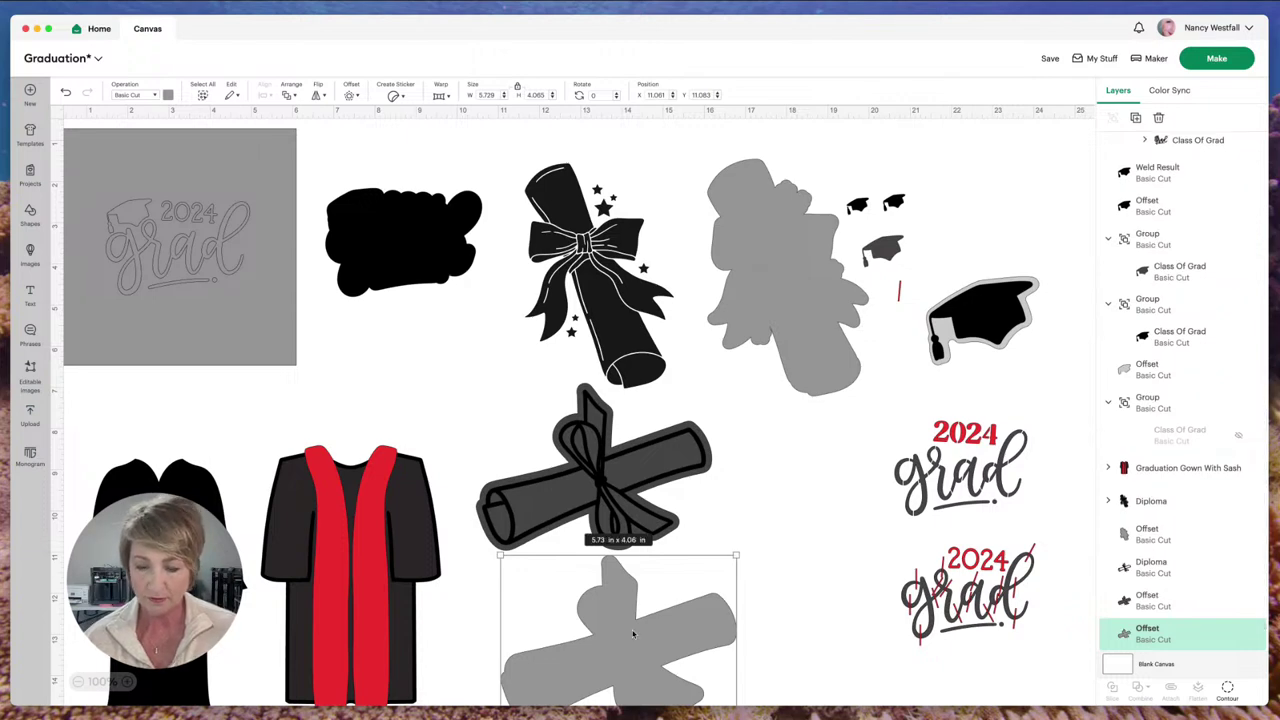
pyautogui.press('Delete')
pyautogui.moveTo(511, 423)
pyautogui.mouseDown()
pyautogui.moveTo(536, 515)
pyautogui.moveTo(520, 419)
pyautogui.mouseUp()
pyautogui.moveTo(569, 238); pyautogui.dragTo(600, 217)
pyautogui.scroll(-2, 857, 370)
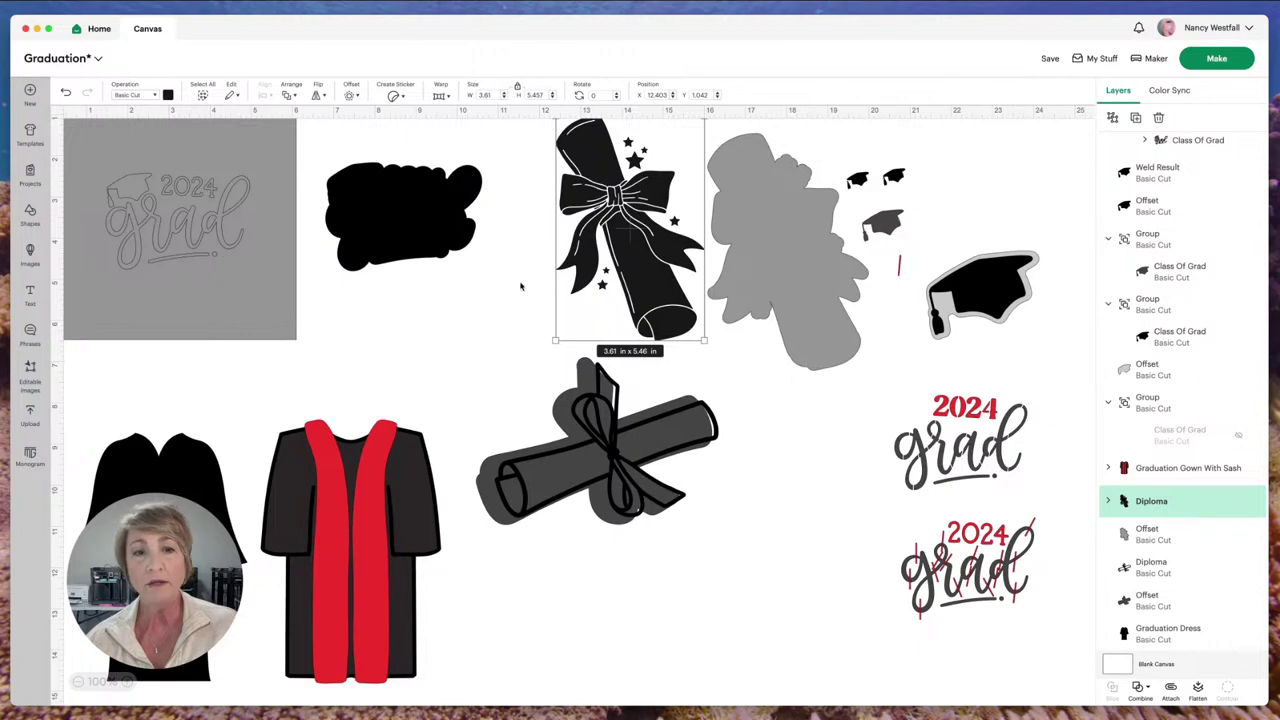
pyautogui.moveTo(170, 460); pyautogui.dragTo(155, 416)
pyautogui.moveTo(368, 522); pyautogui.dragTo(369, 488)
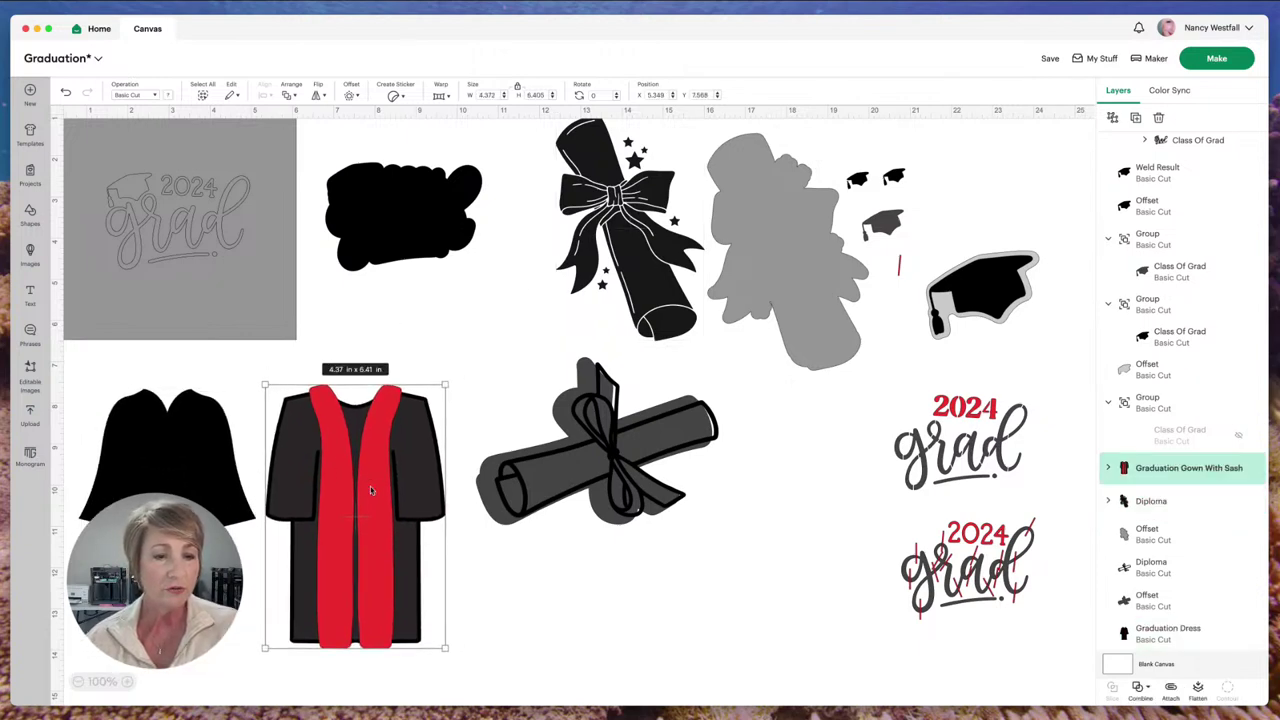
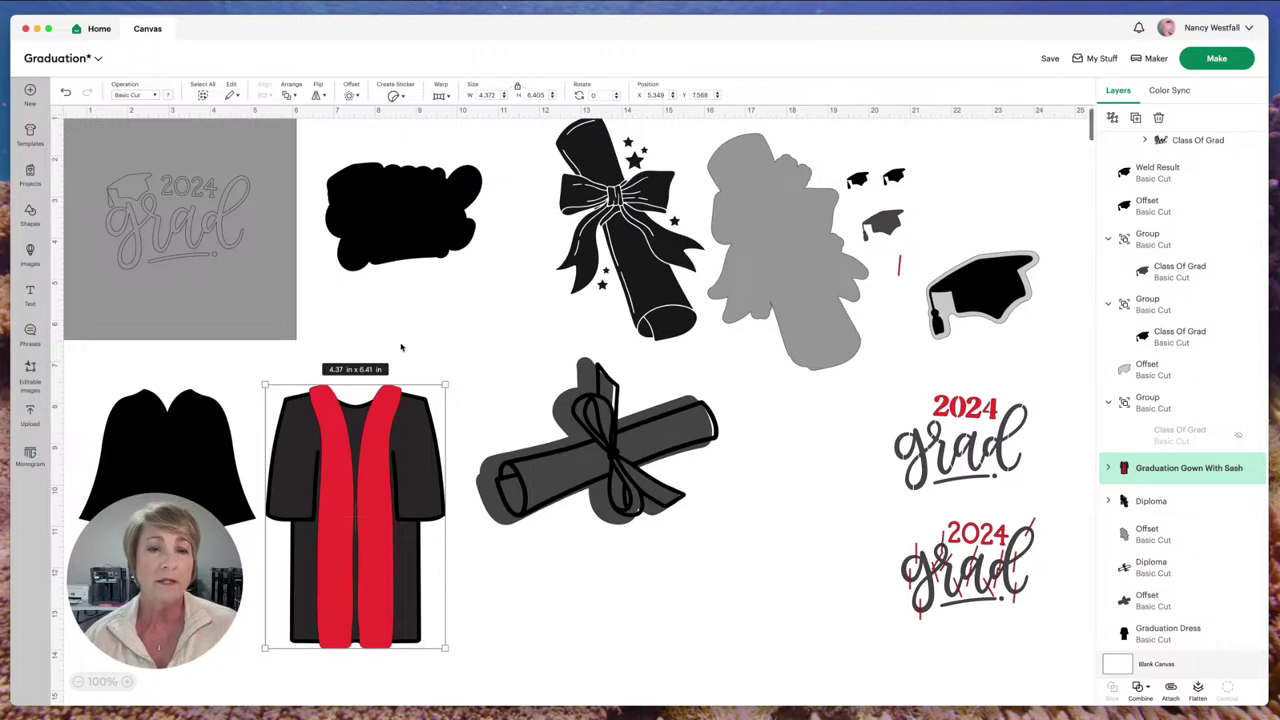
# Step: Shift the solid black backing slightly downward to about Y 2.66 and deselect it
pyautogui.scroll(1, 401, 347)
pyautogui.press('super+z')
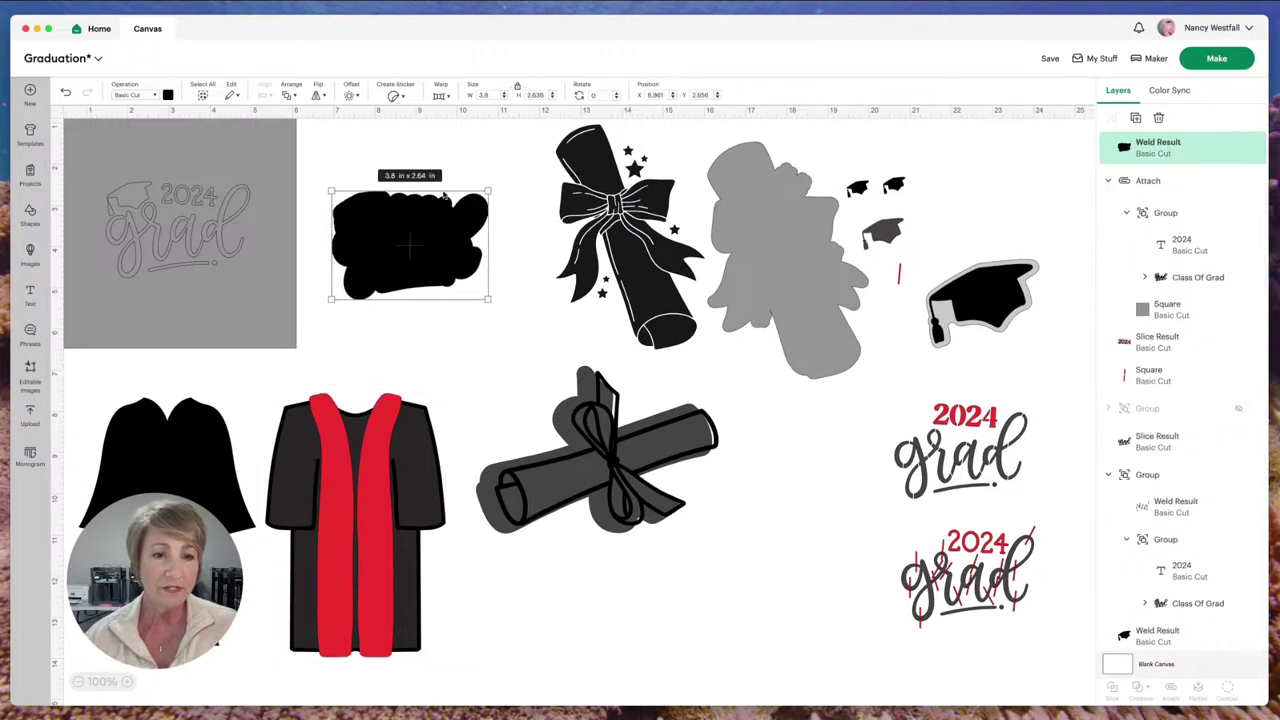
pyautogui.click(504, 450)
pyautogui.click(435, 334)
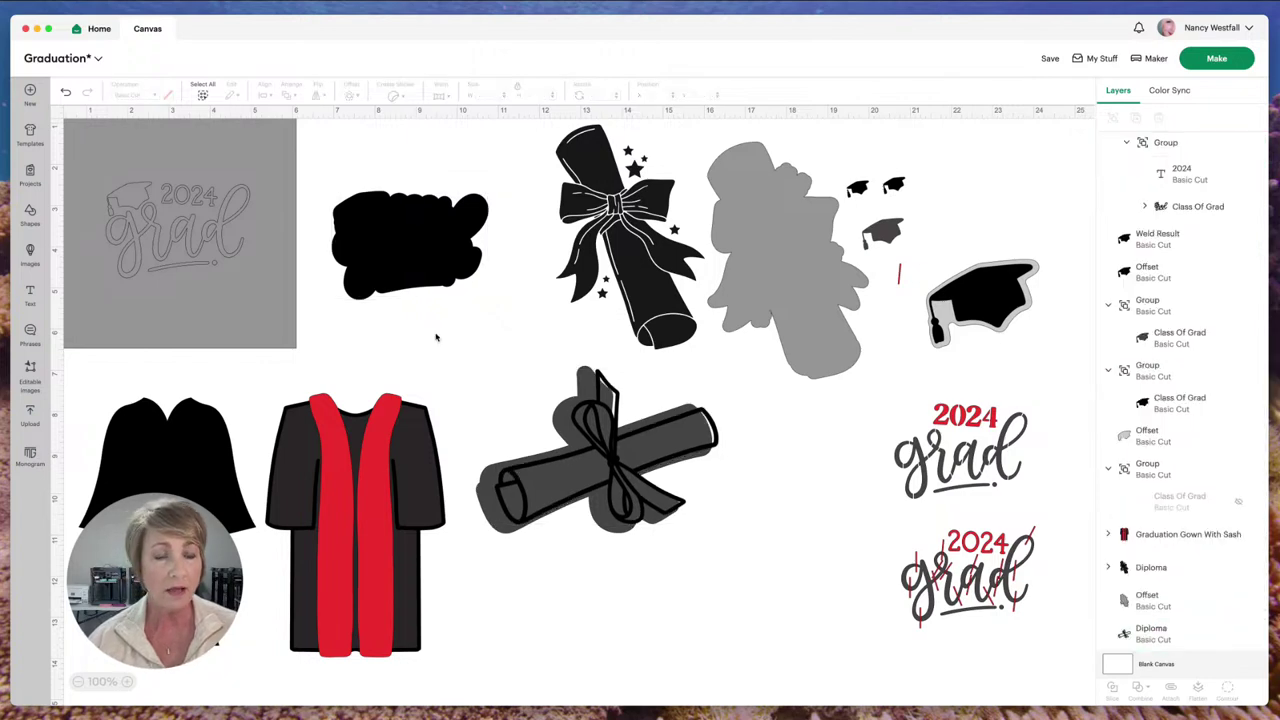
# Step: Center the line-art diploma over its dark solid offset at about X 10.64, Y 7.09
pyautogui.click(127, 681)
pyautogui.scroll(3, 323, 457)
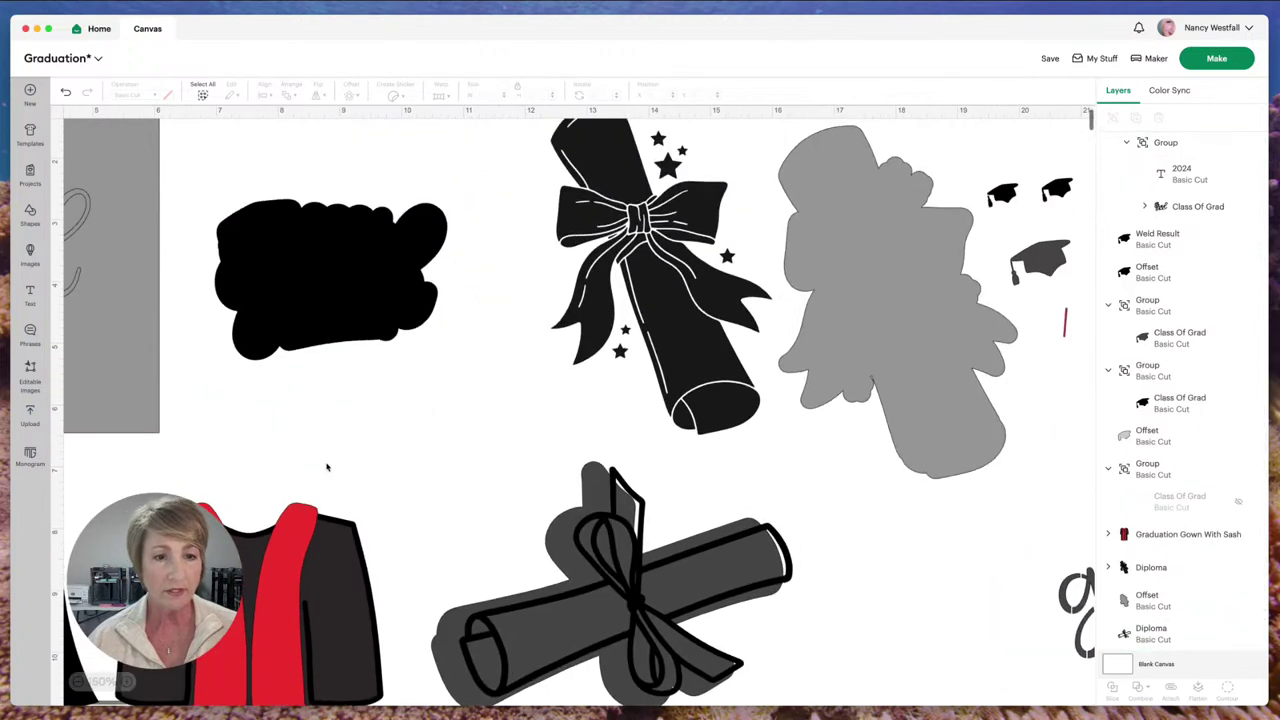
pyautogui.scroll(2, 391, 418)
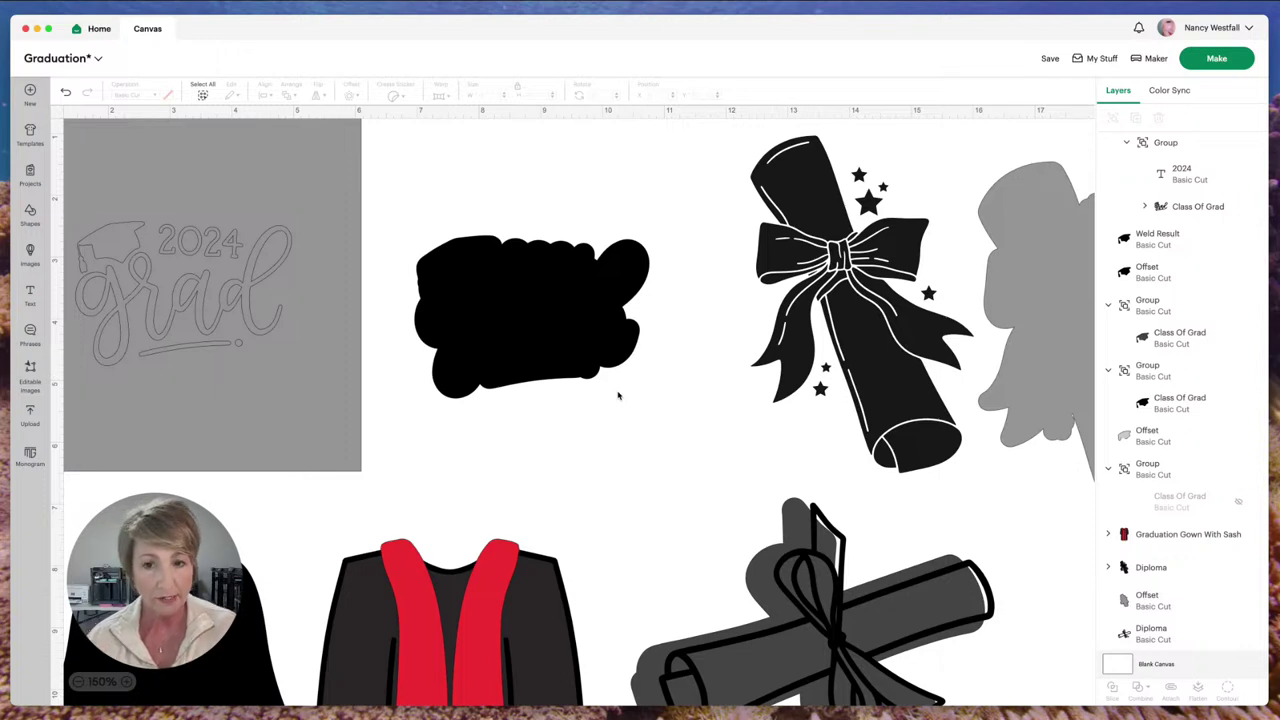
pyautogui.scroll(-1, 571, 420)
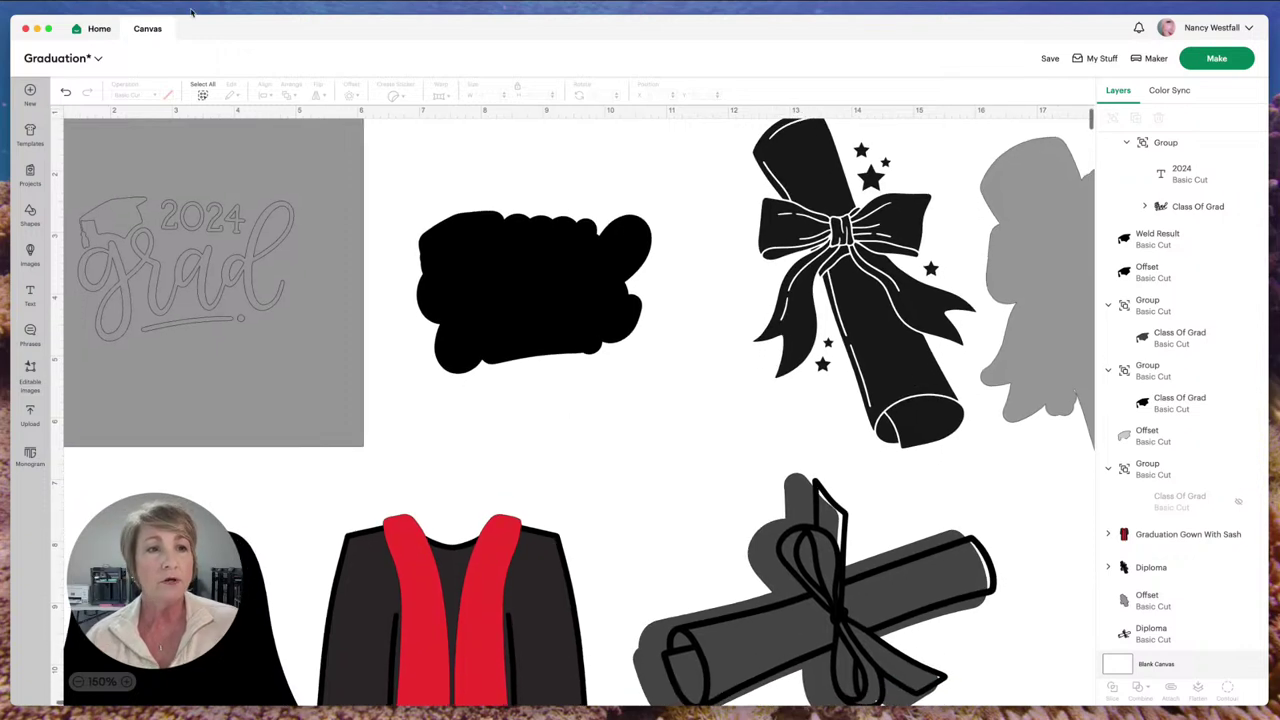
pyautogui.scroll(-5, 590, 240)
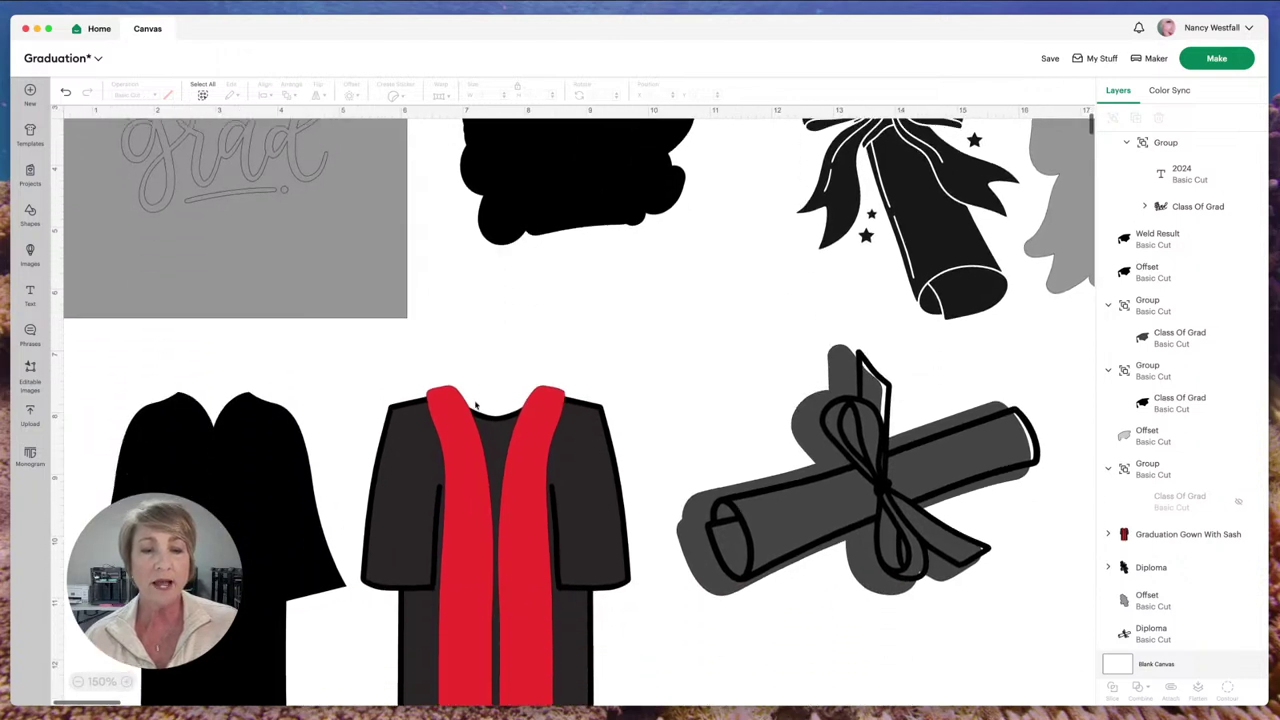
pyautogui.moveTo(732, 525); pyautogui.dragTo(725, 533)
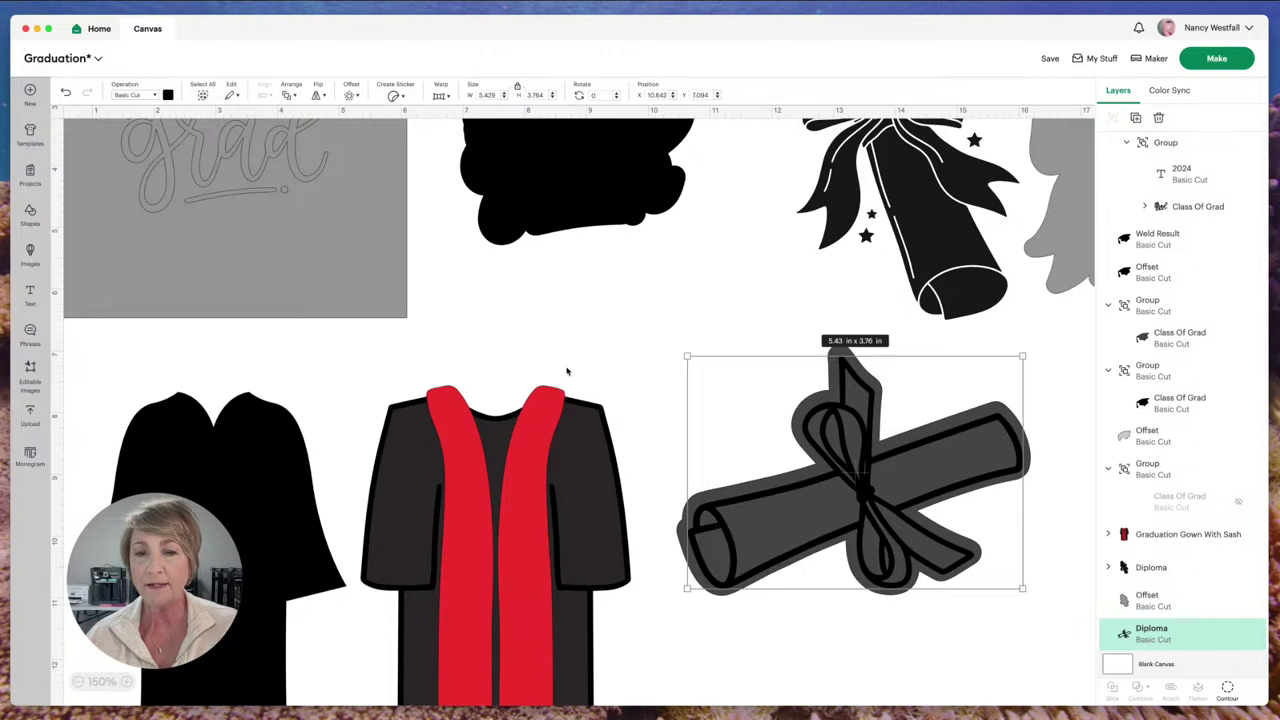
pyautogui.click(525, 291)
# Step: Review the finished graduation designs across the canvas: the backing, diplomas, gray offset, caps and 2024 grad lettering versions
pyautogui.scroll(5, 527, 290)
pyautogui.hscroll(6, 527, 290)
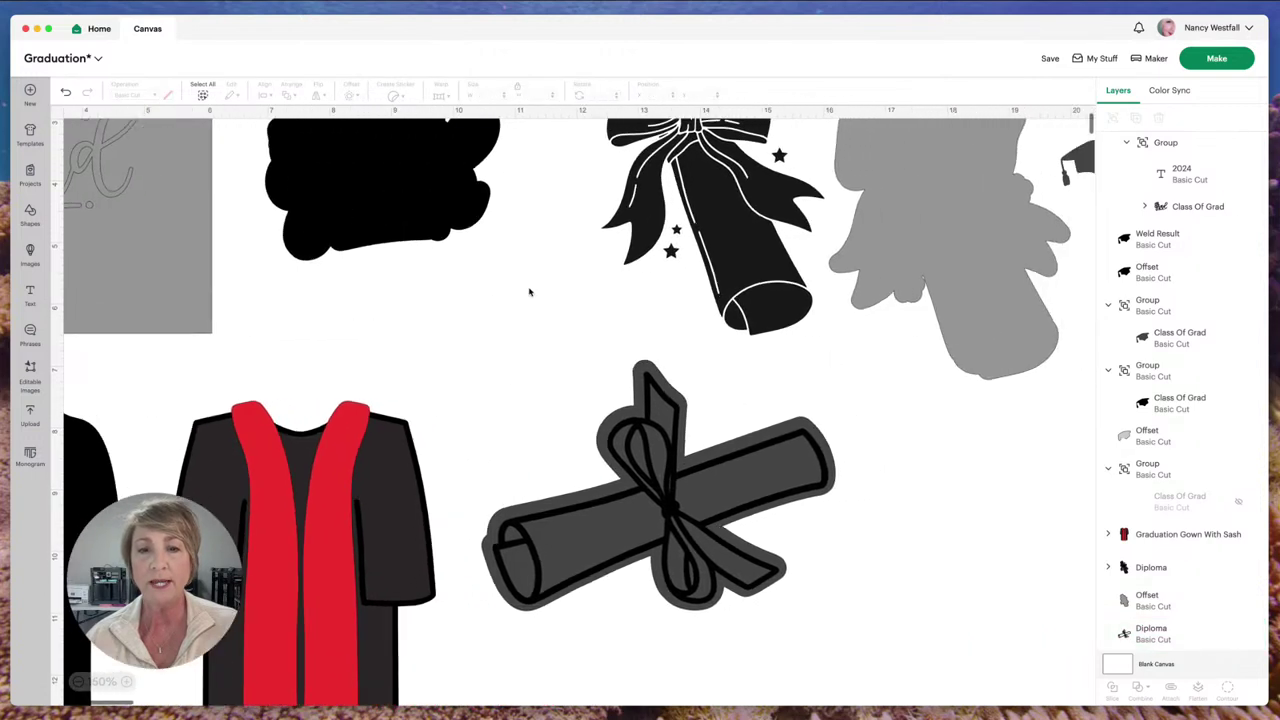
pyautogui.scroll(-2, 529, 290)
pyautogui.hscroll(3, 529, 290)
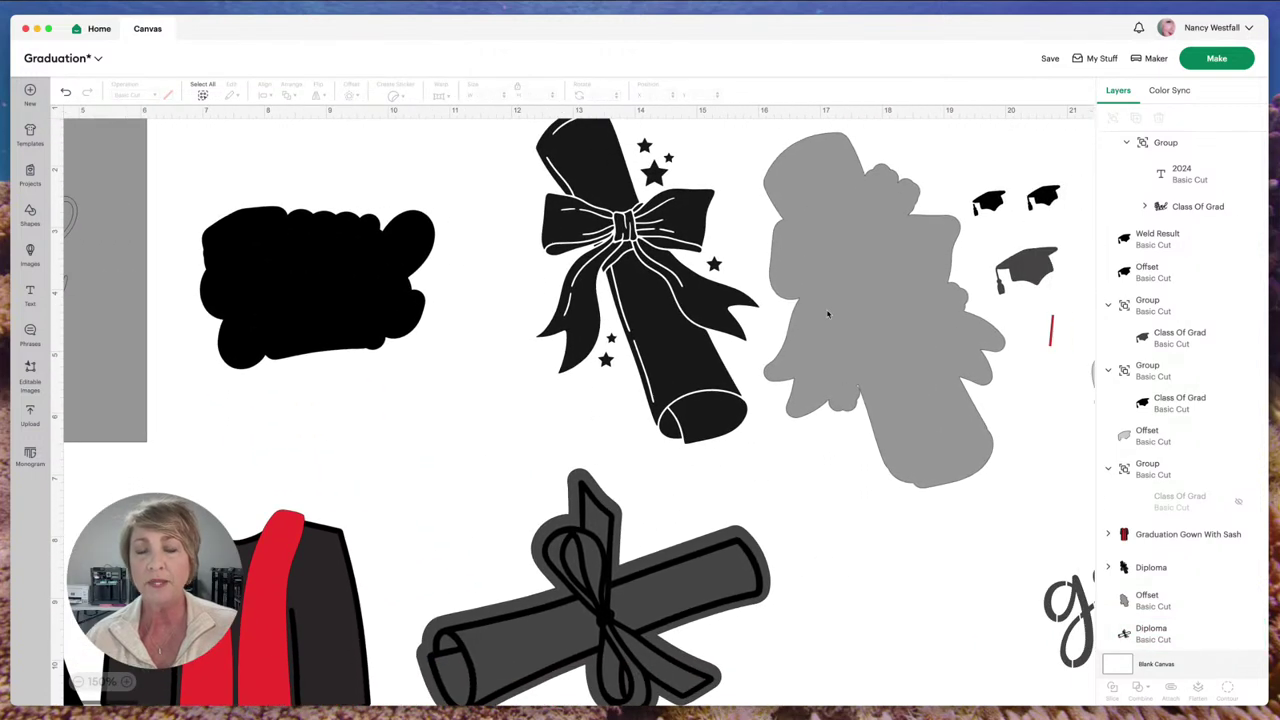
pyautogui.hscroll(6, 830, 314)
pyautogui.hscroll(10, 828, 314)
pyautogui.scroll(3, 828, 314)
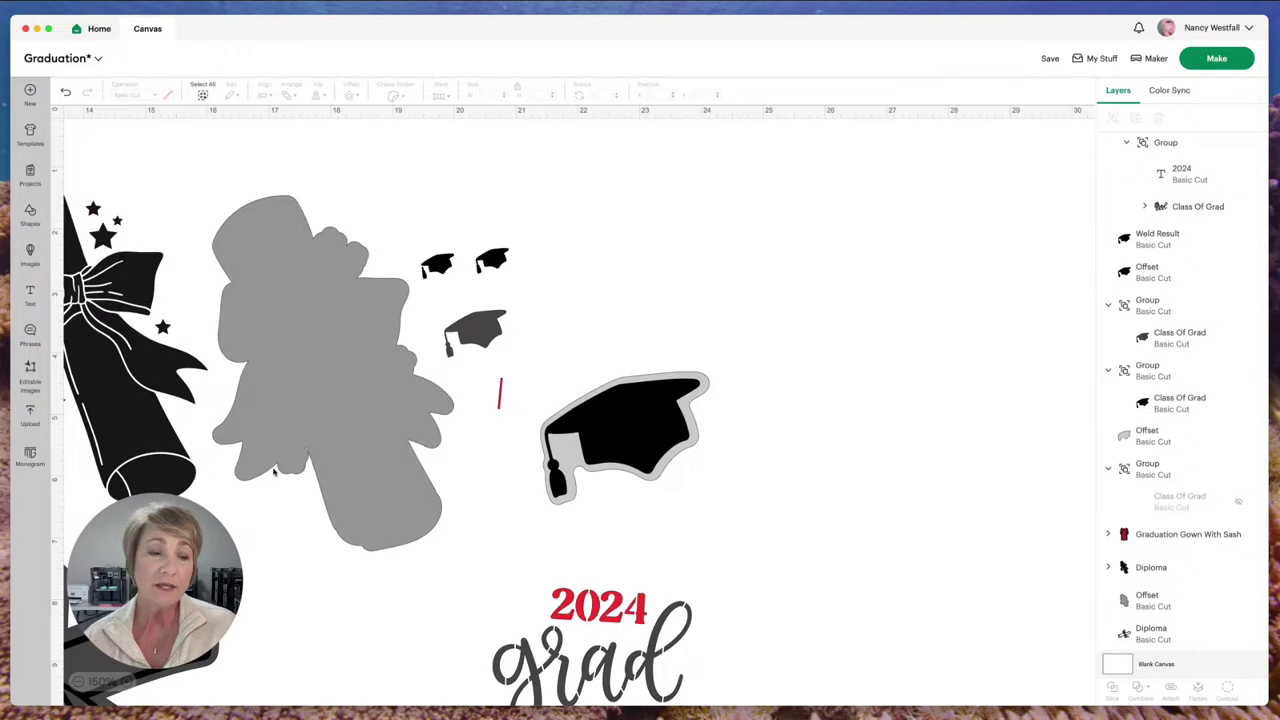
pyautogui.scroll(-5, 101, 683)
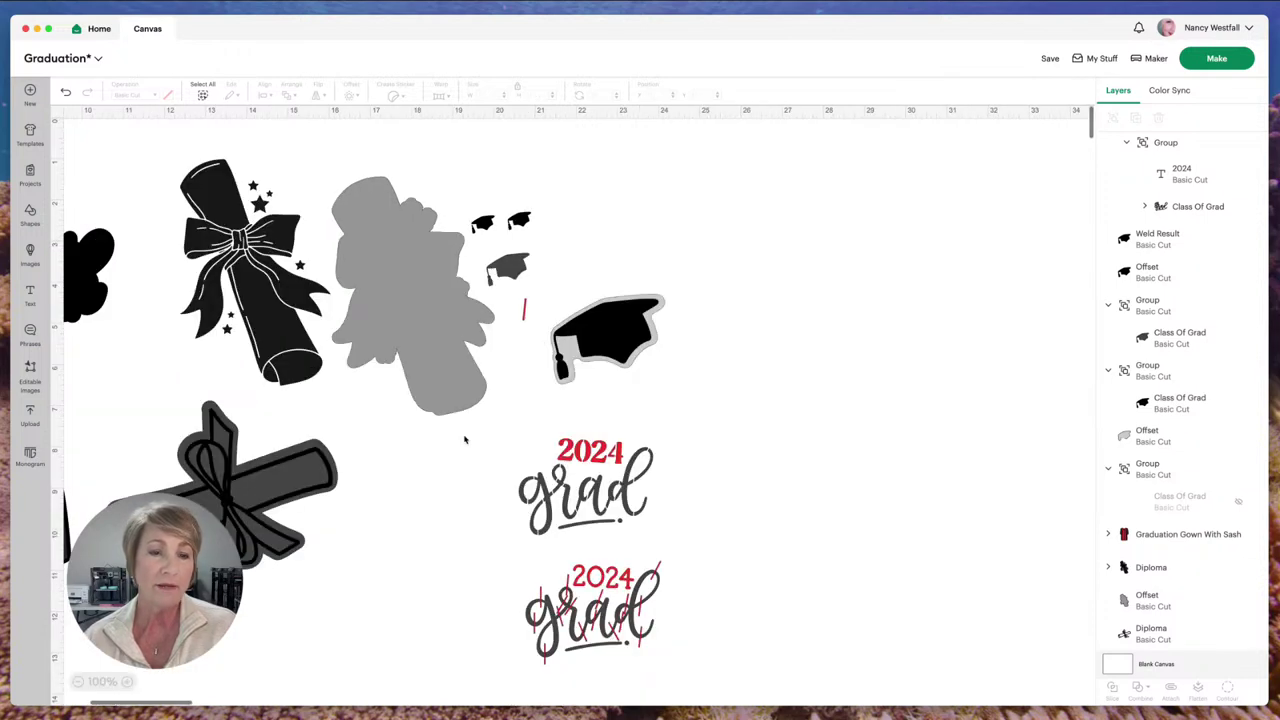
pyautogui.hscroll(-5, 463, 437)
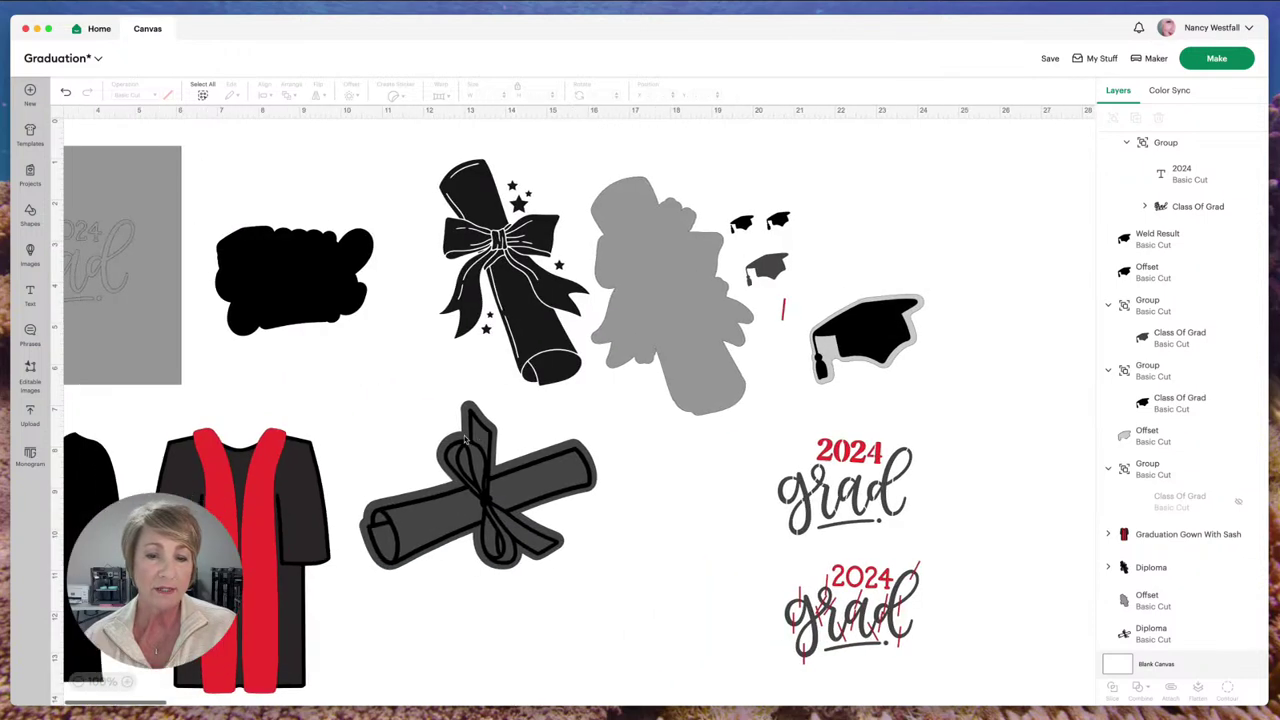
pyautogui.click(767, 266)
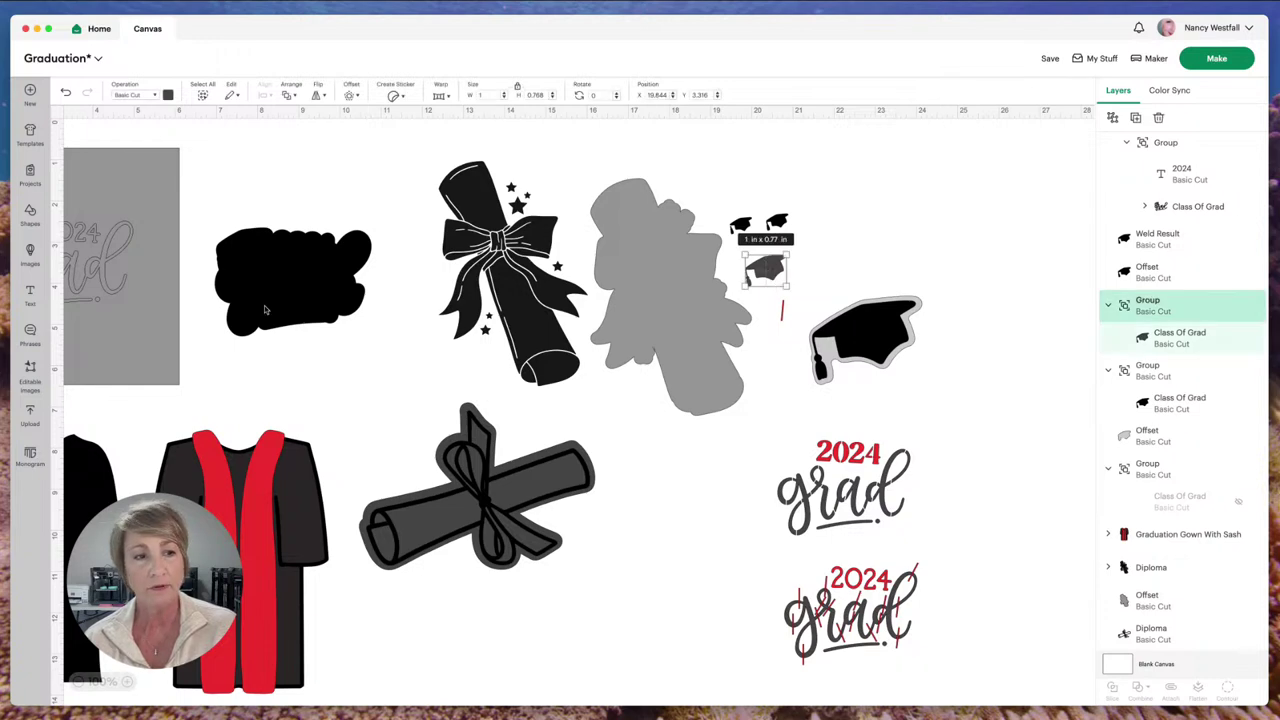
pyautogui.hscroll(-3, 266, 306)
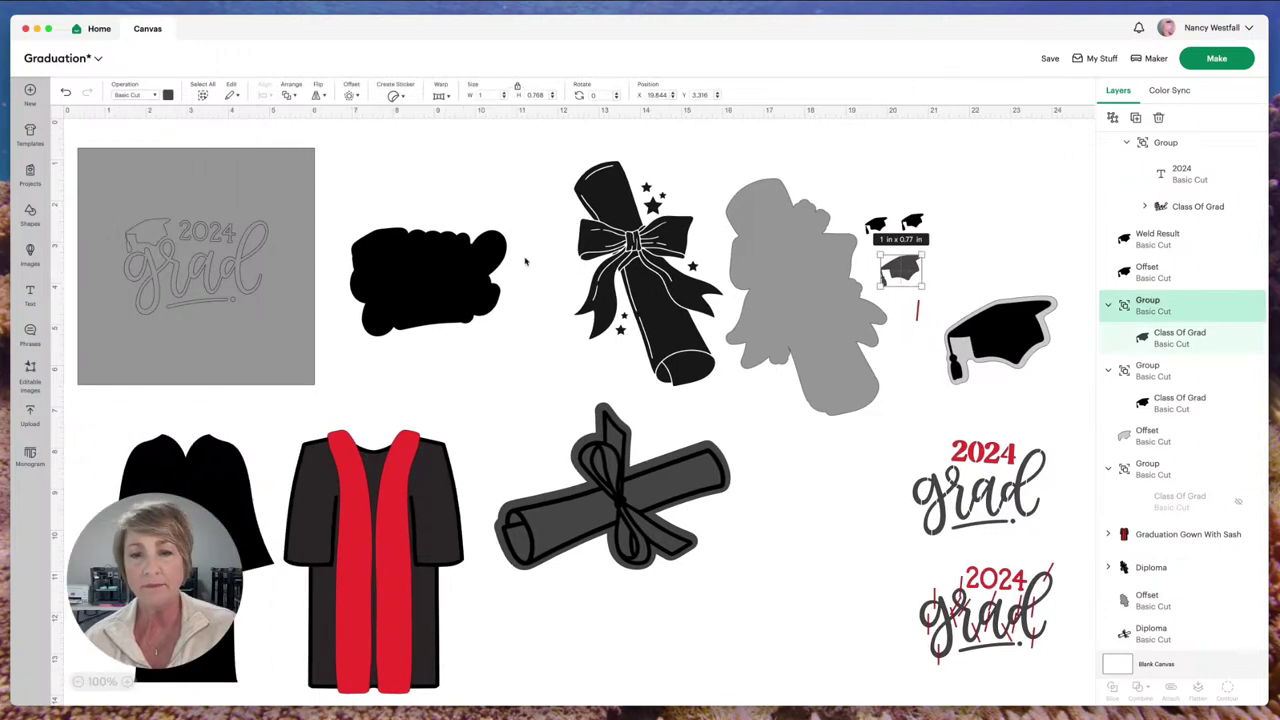
pyautogui.hscroll(7, 527, 263)
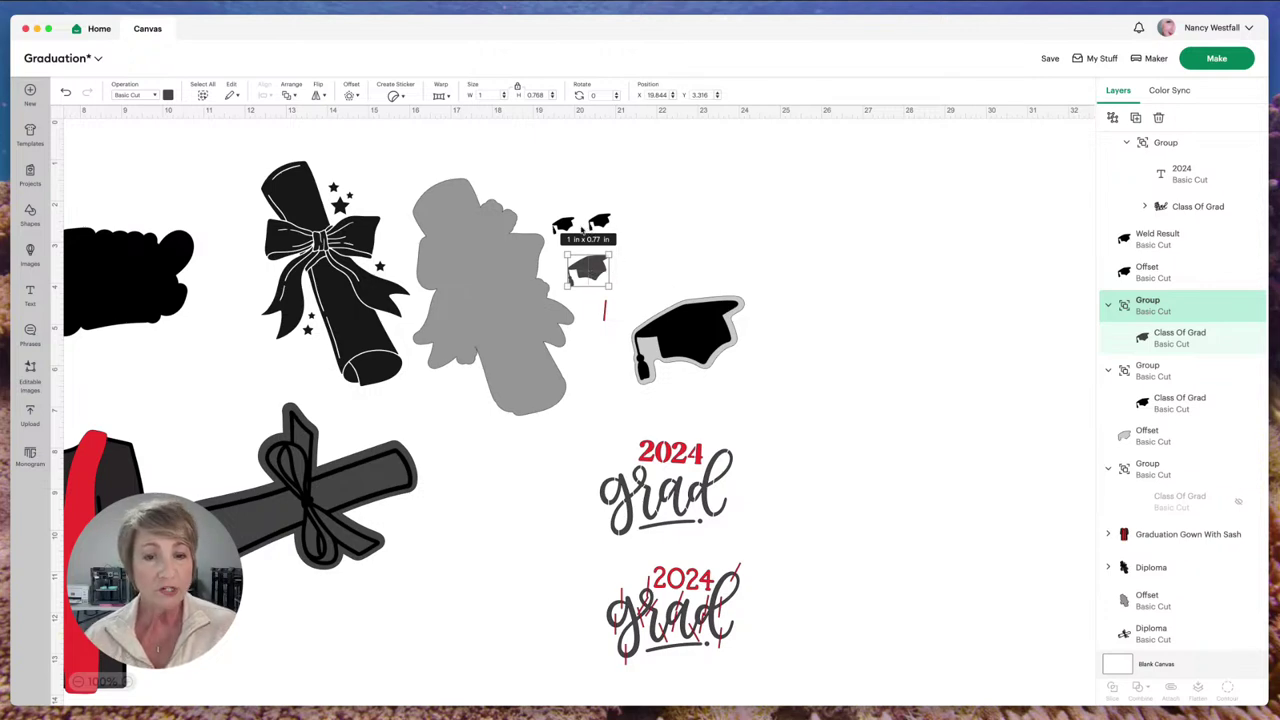
# Step: Move the small black welded cap with the detached tassel to empty canvas at about X 21.6, Y 1.6
pyautogui.click(647, 258)
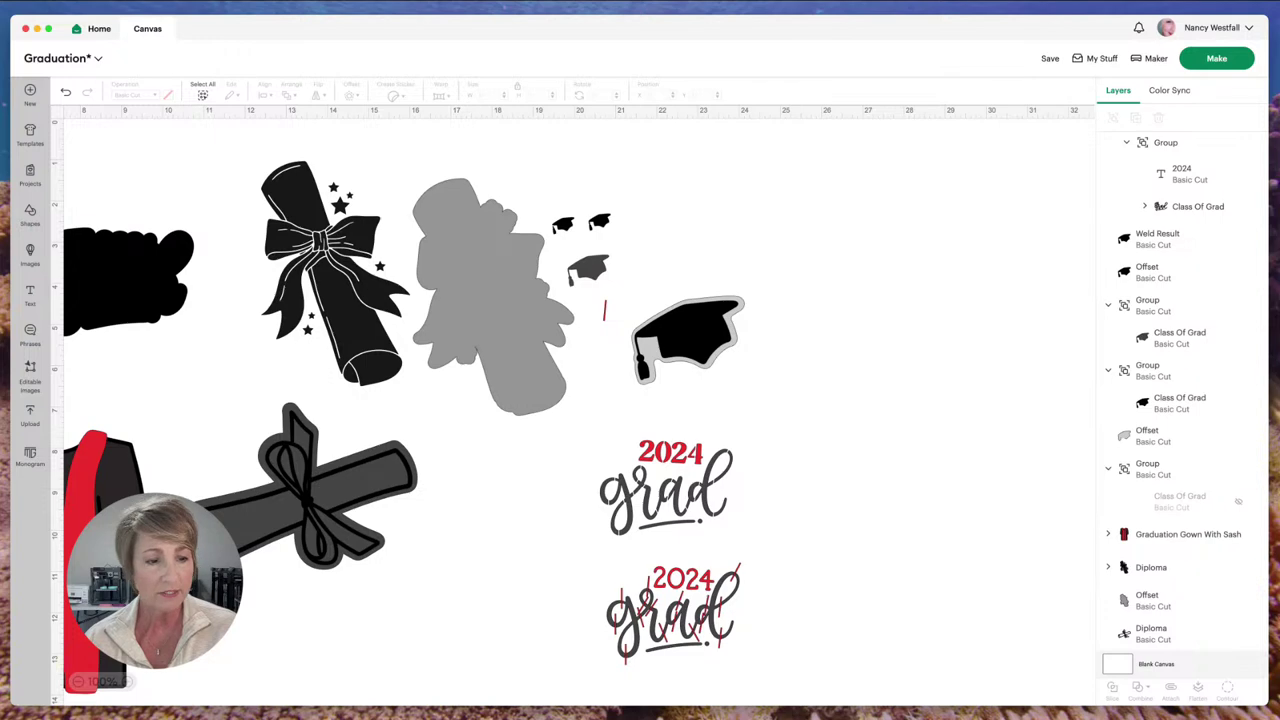
pyautogui.scroll(5, 479, 398)
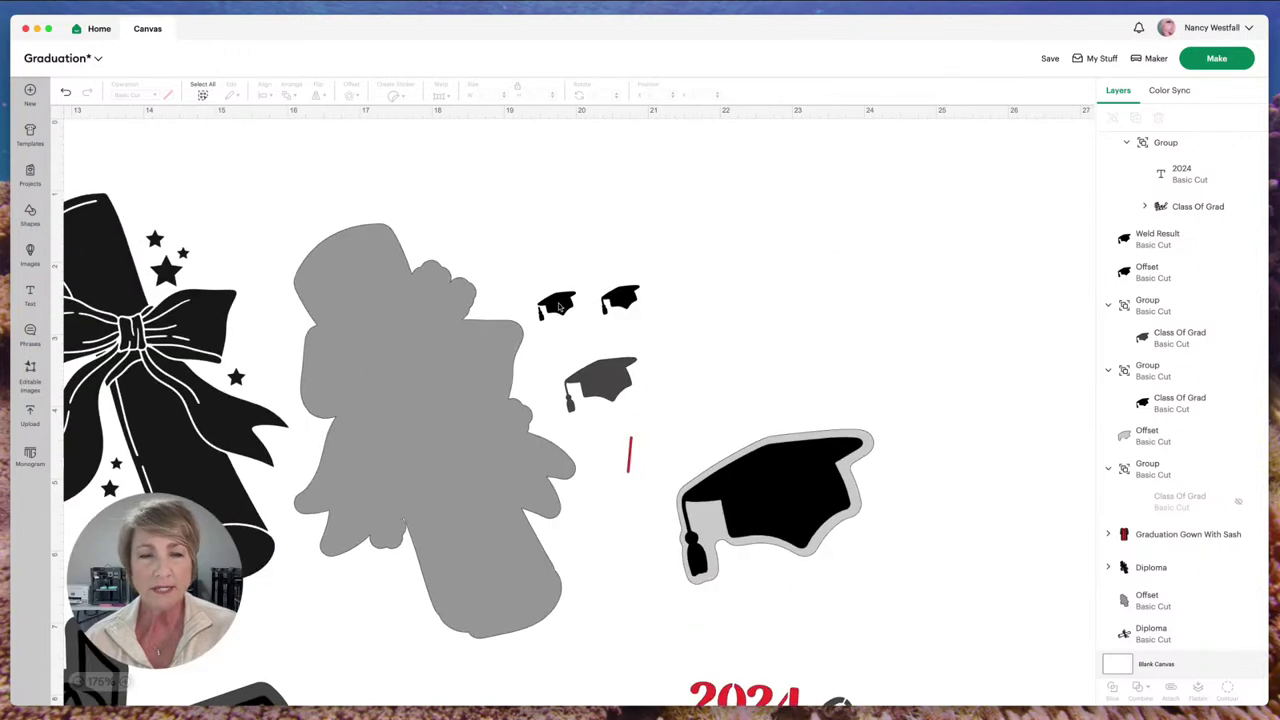
pyautogui.moveTo(558, 302); pyautogui.dragTo(733, 255)
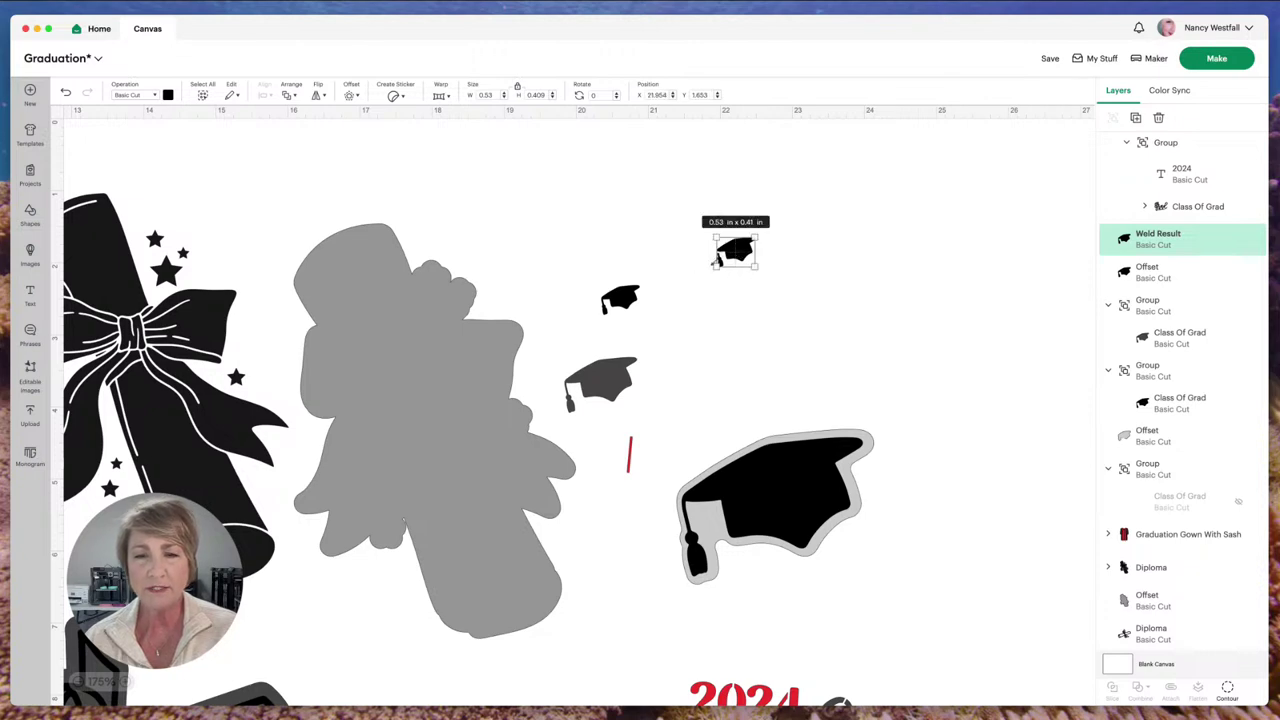
pyautogui.click(653, 230)
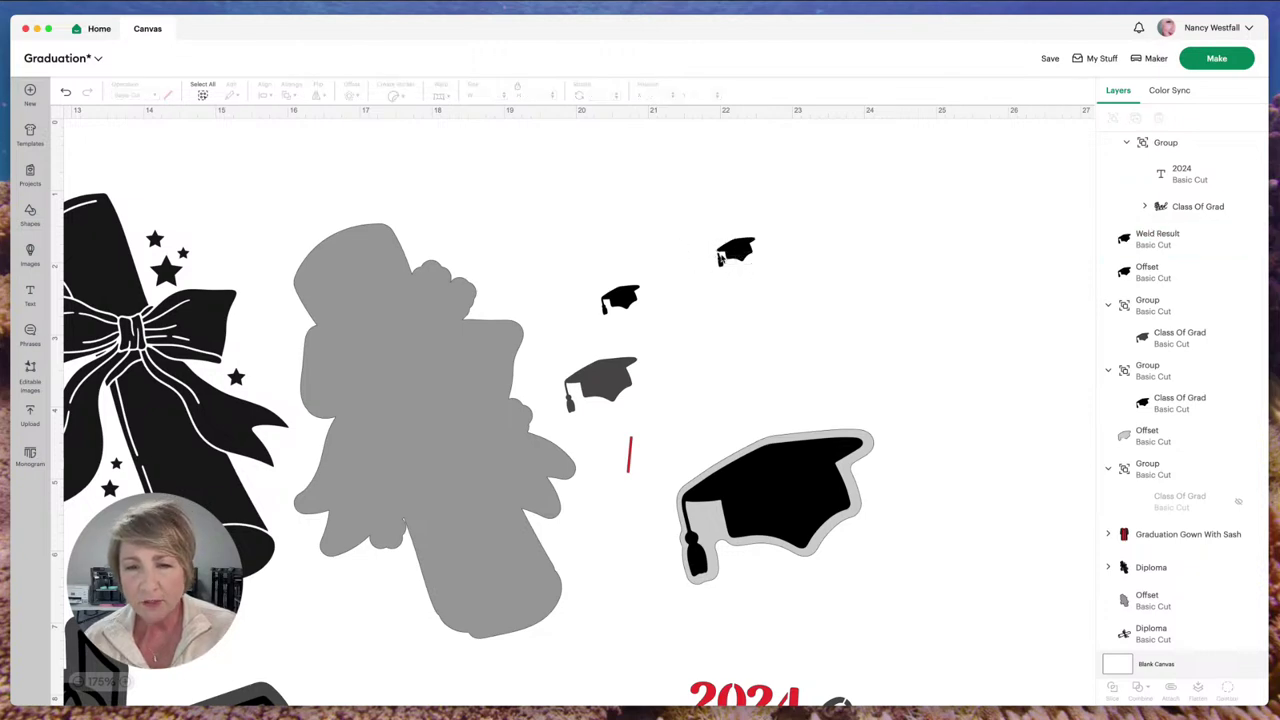
pyautogui.click(125, 681)
pyautogui.scroll(1, 471, 357)
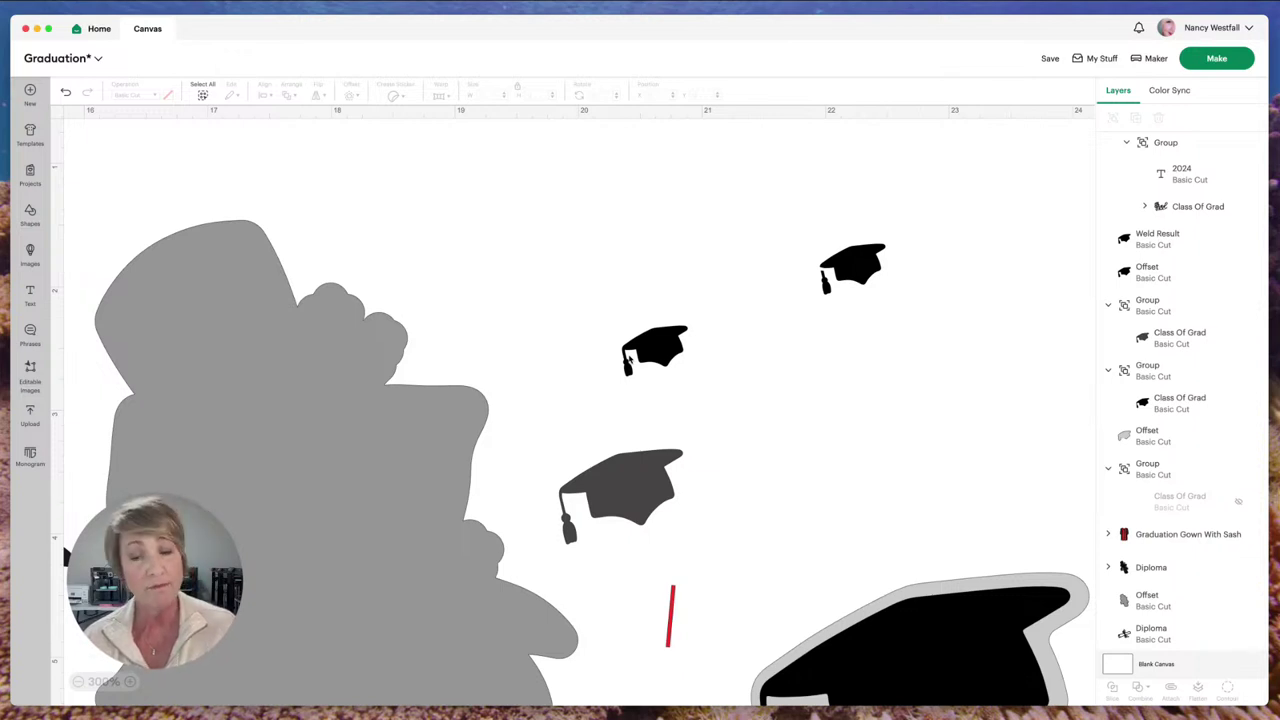
pyautogui.moveTo(828, 284); pyautogui.dragTo(787, 269)
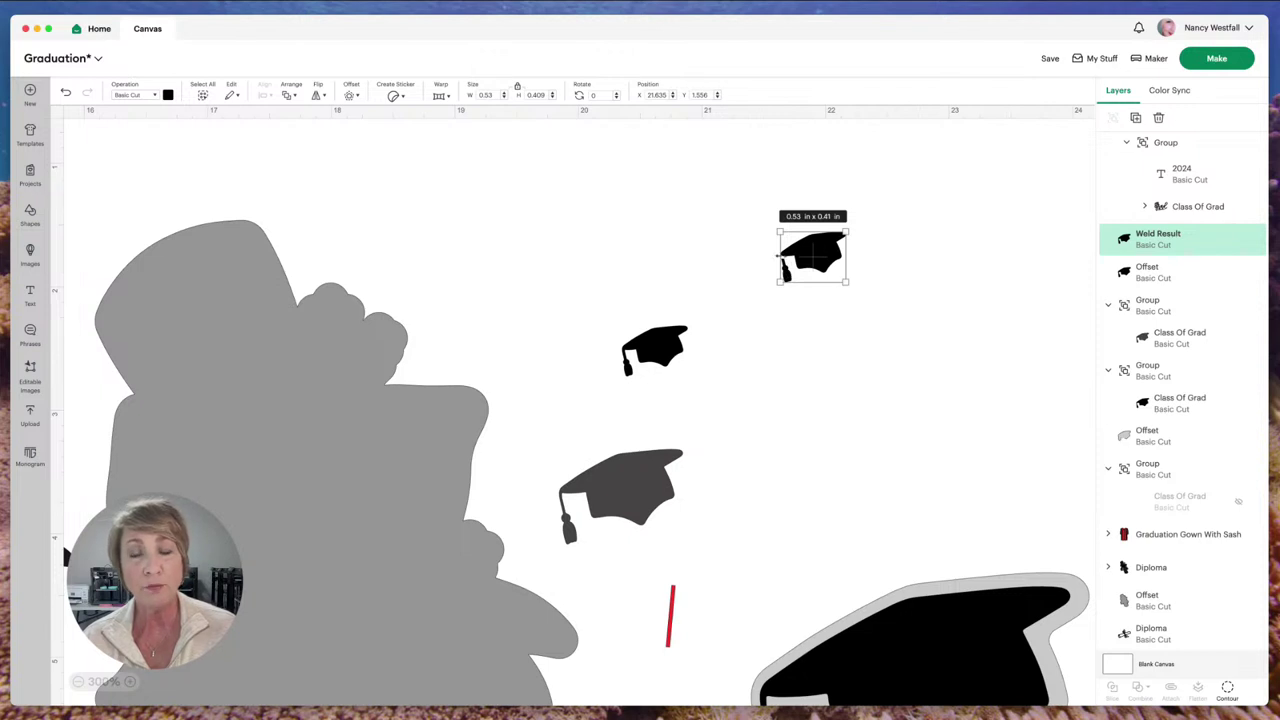
# Step: Place the other small black cap at about X 20.7, Y 1.69 and the 1 in dark gray cap at about X 22.34, Y 1.89
pyautogui.click(668, 314)
pyautogui.moveTo(650, 351); pyautogui.dragTo(697, 272)
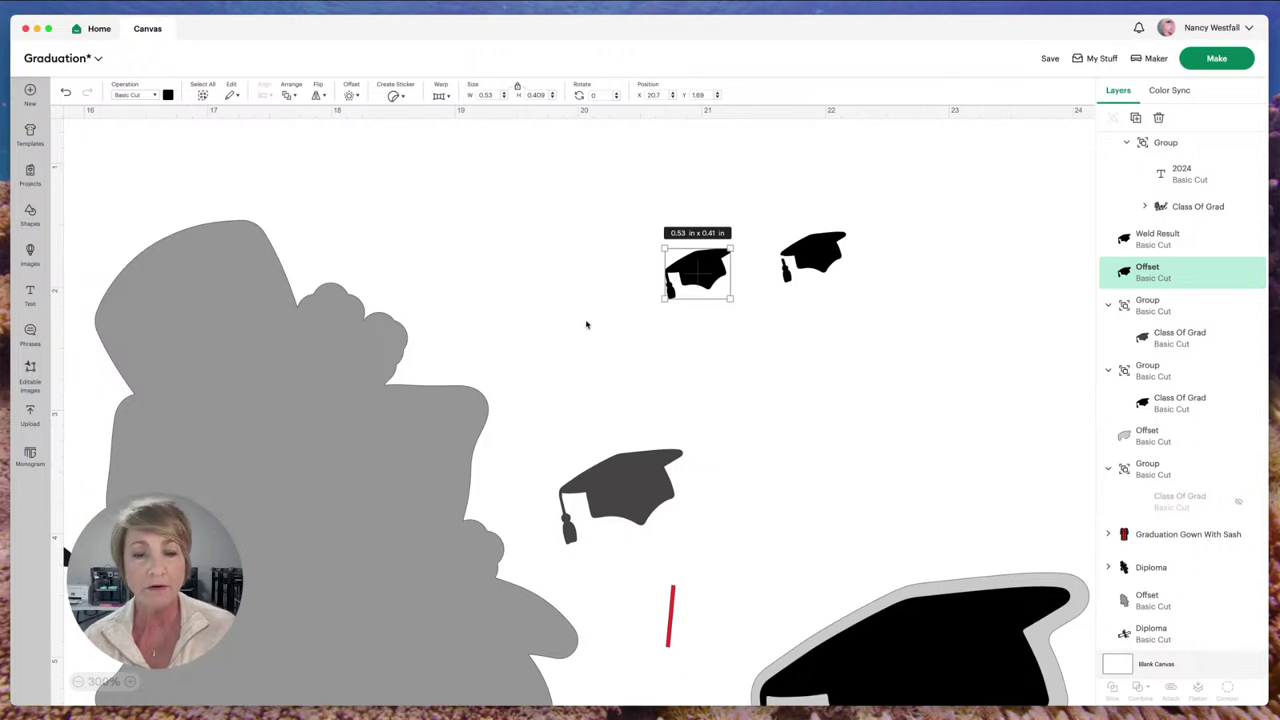
pyautogui.click(658, 488)
pyautogui.moveTo(658, 488); pyautogui.dragTo(958, 317)
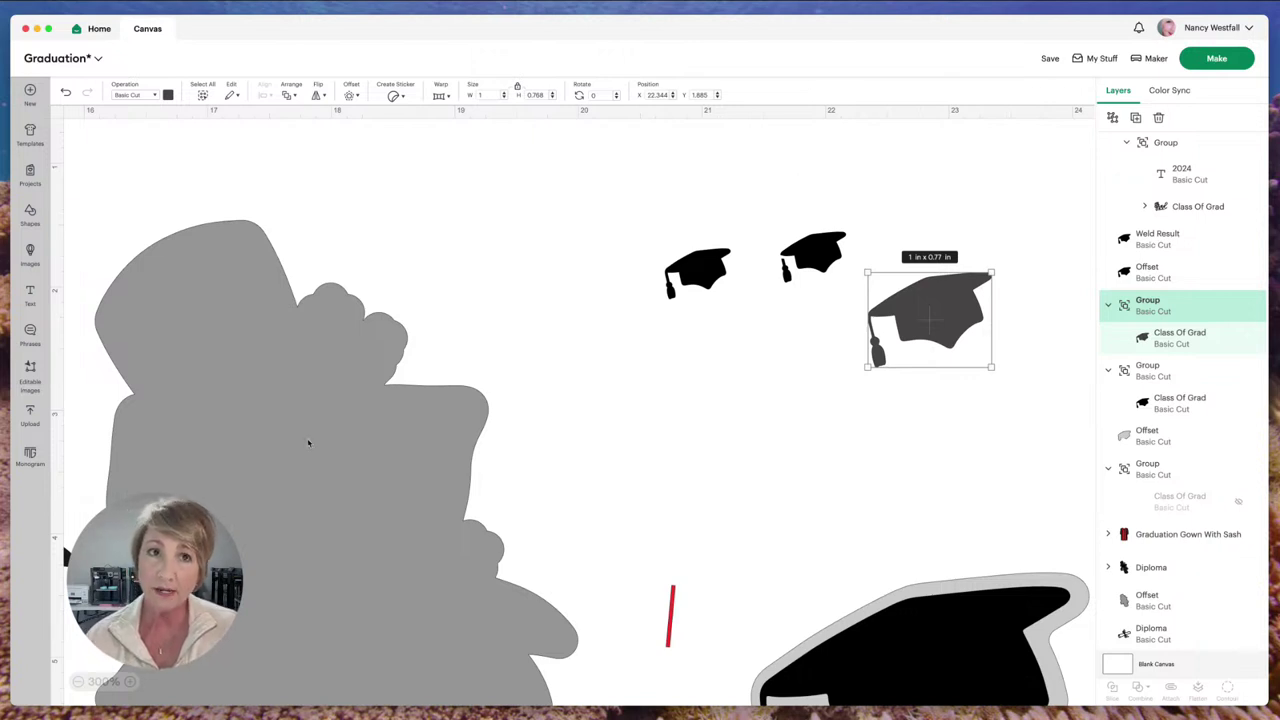
# Step: Reposition the attached 2024 grad square, its solid black backing and the gray diploma offset to space out the layout
pyautogui.click(106, 682)
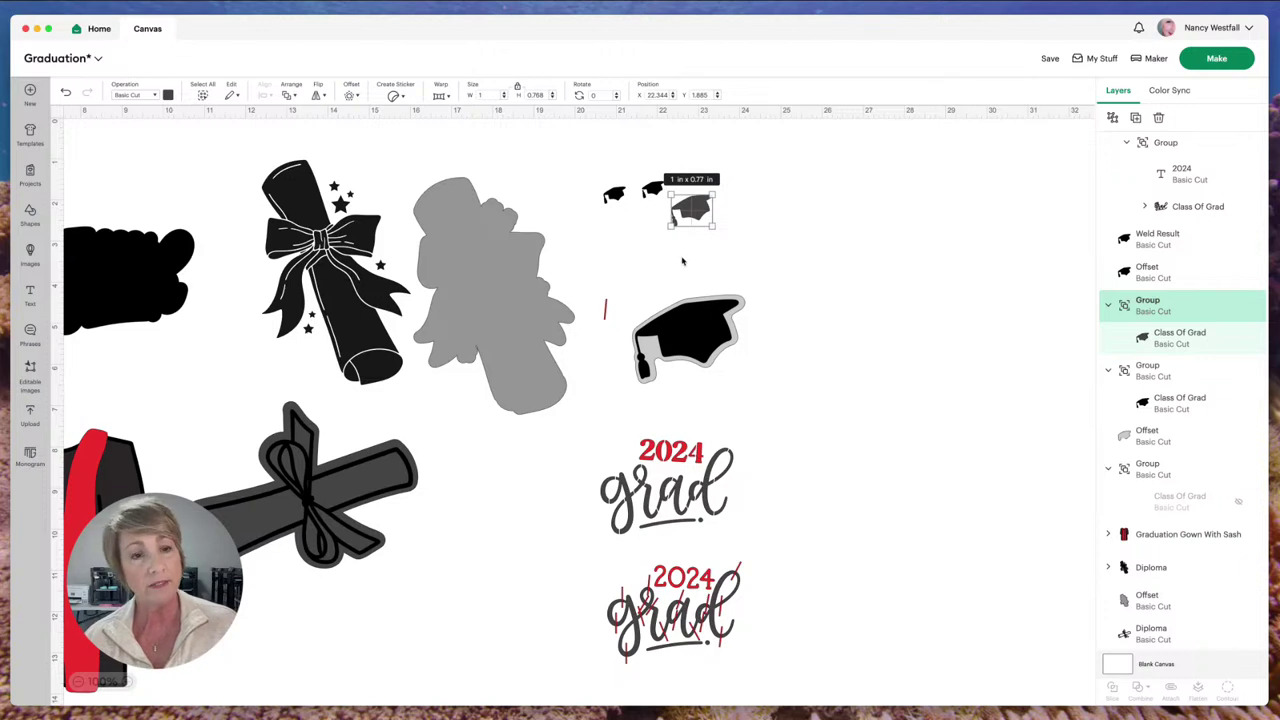
pyautogui.hscroll(-5, 677, 255)
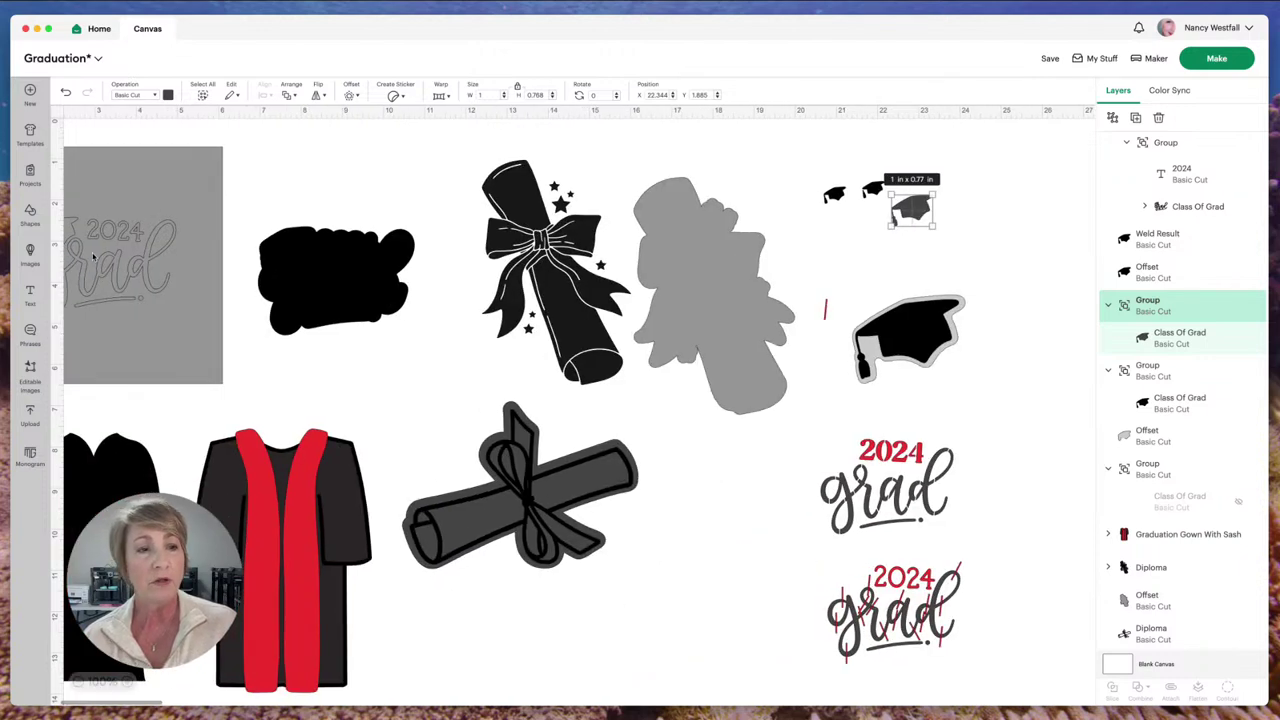
pyautogui.click(77, 253)
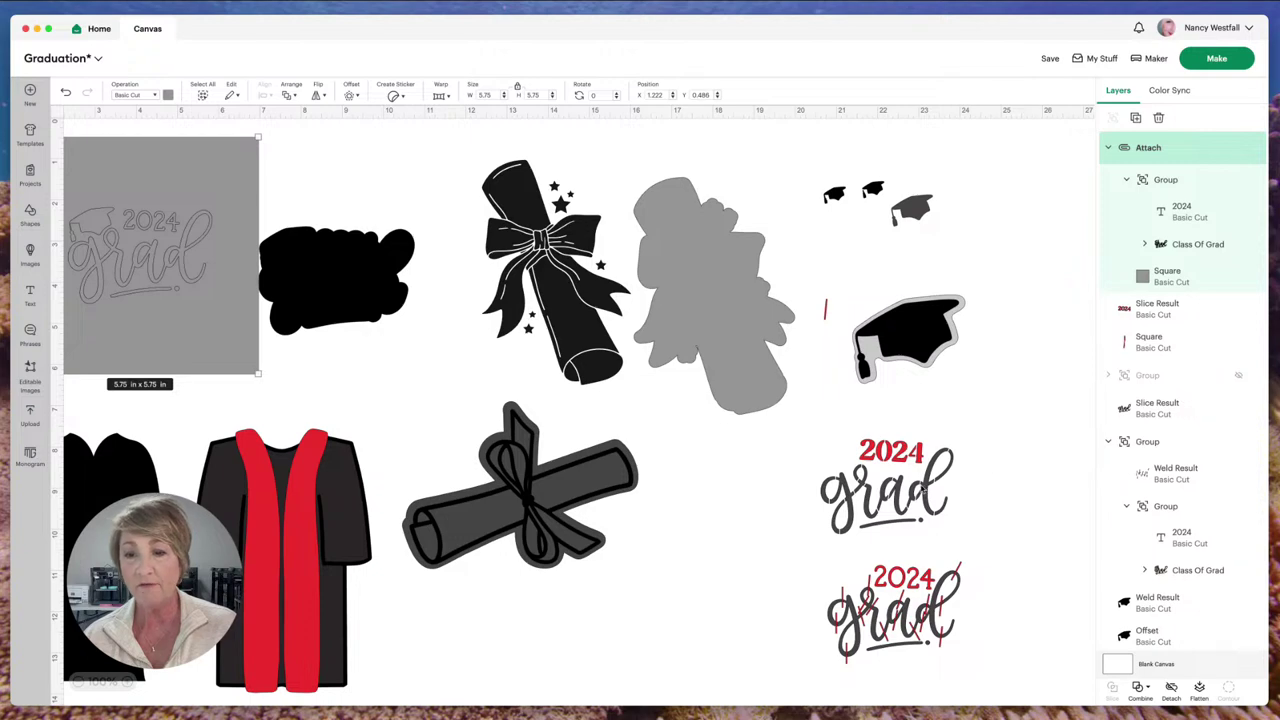
pyautogui.moveTo(326, 263); pyautogui.dragTo(355, 236)
pyautogui.scroll(-2, 581, 452)
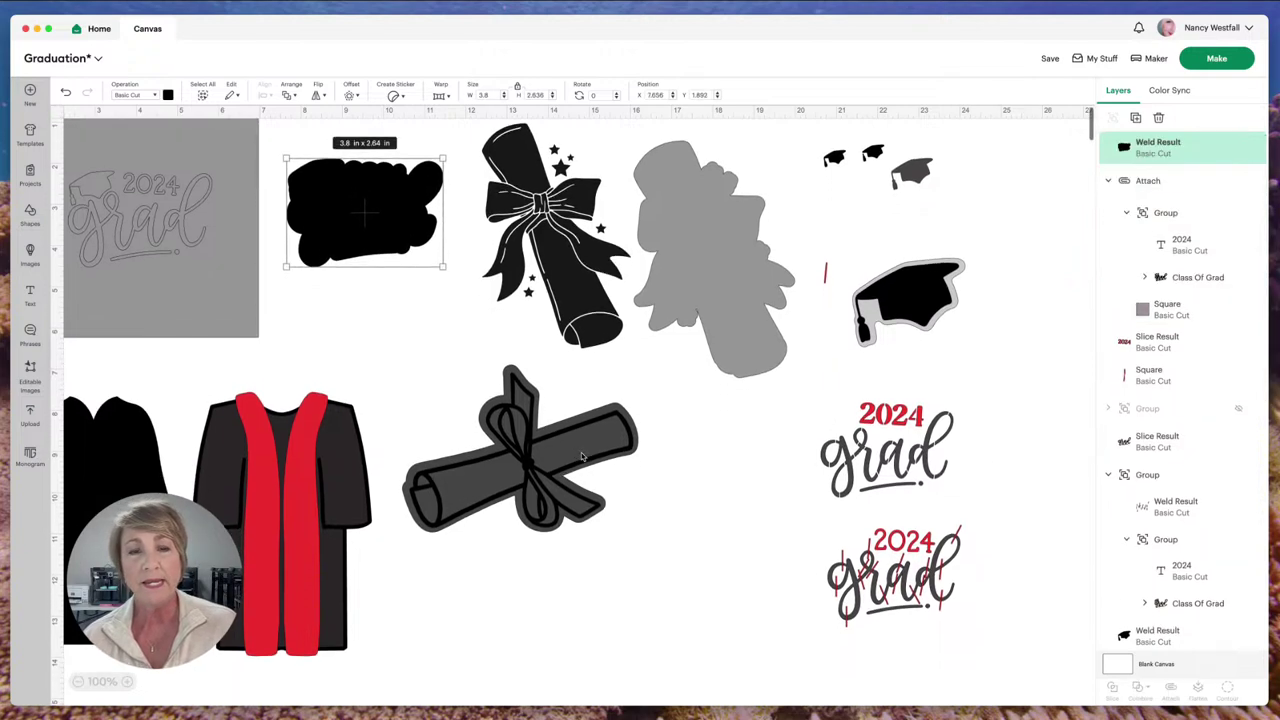
pyautogui.moveTo(703, 243)
pyautogui.mouseDown()
pyautogui.moveTo(713, 393)
pyautogui.moveTo(698, 265)
pyautogui.mouseUp()
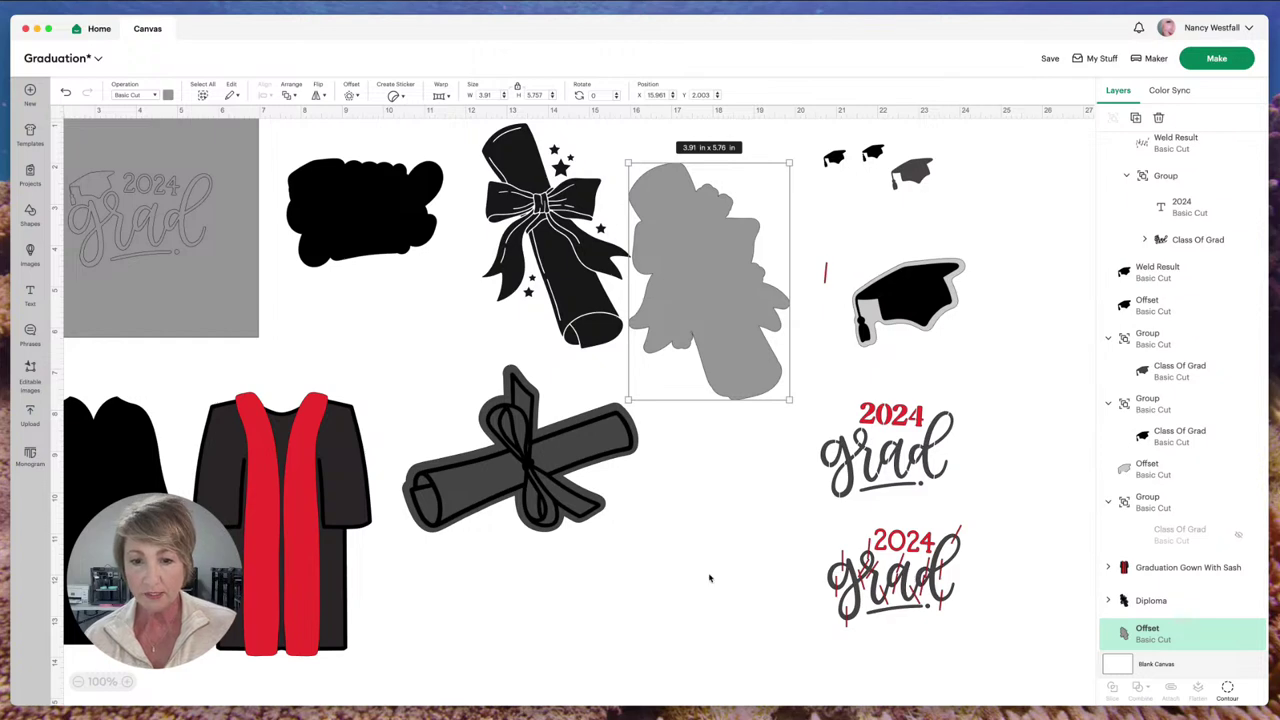
pyautogui.hscroll(-1, 710, 577)
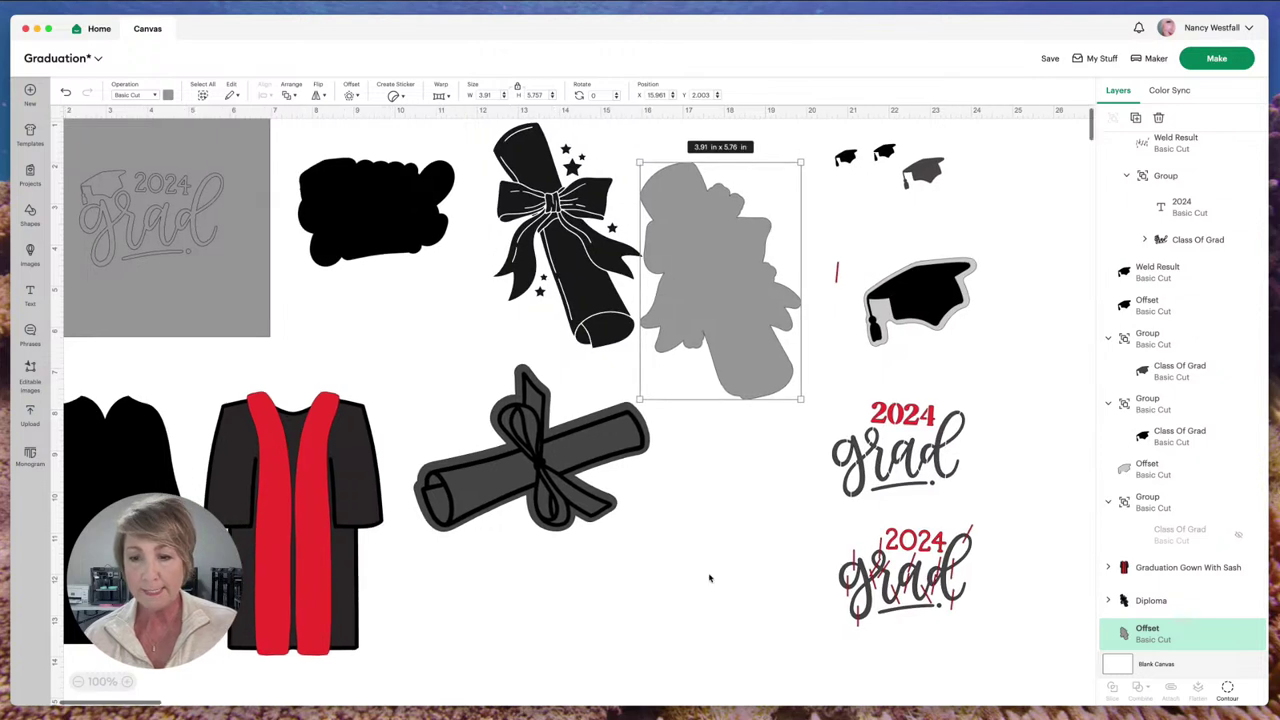
# Step: Lift the large black cap off its light gray offset and place it back over it at about X 21.51, Y 4.44
pyautogui.click(924, 305)
pyautogui.moveTo(924, 305); pyautogui.dragTo(893, 245)
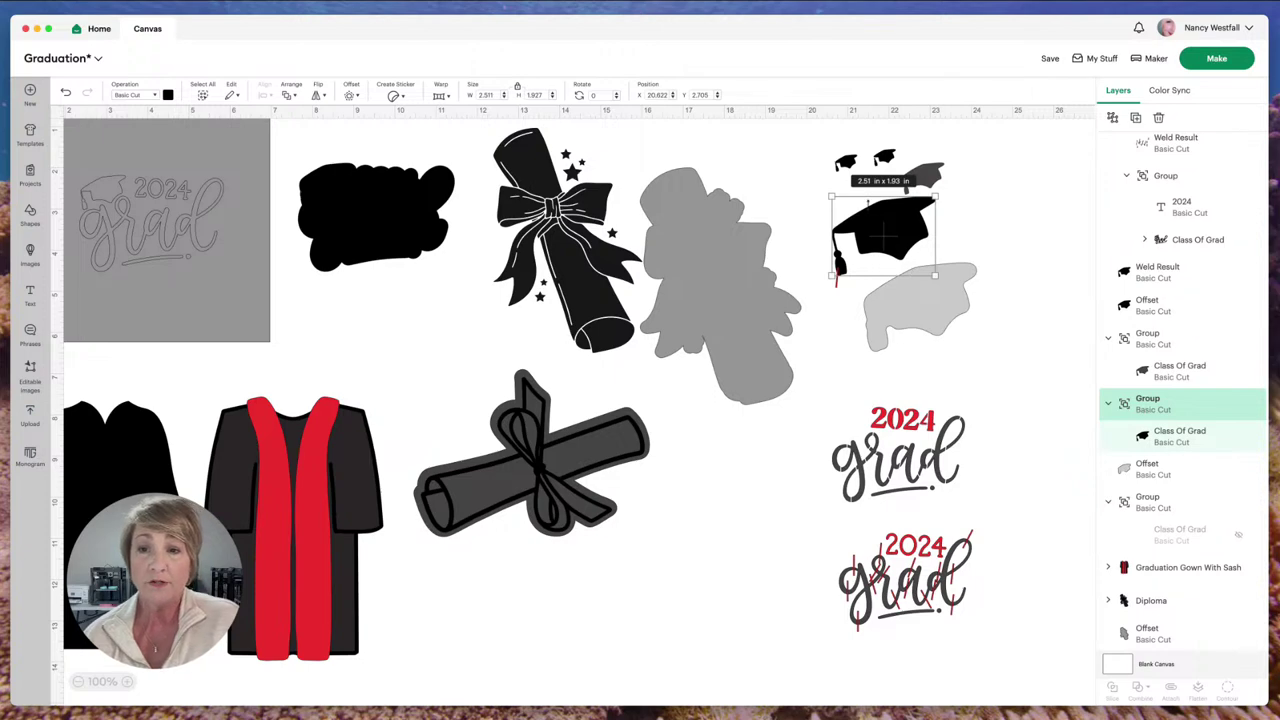
pyautogui.moveTo(885, 235); pyautogui.dragTo(922, 304)
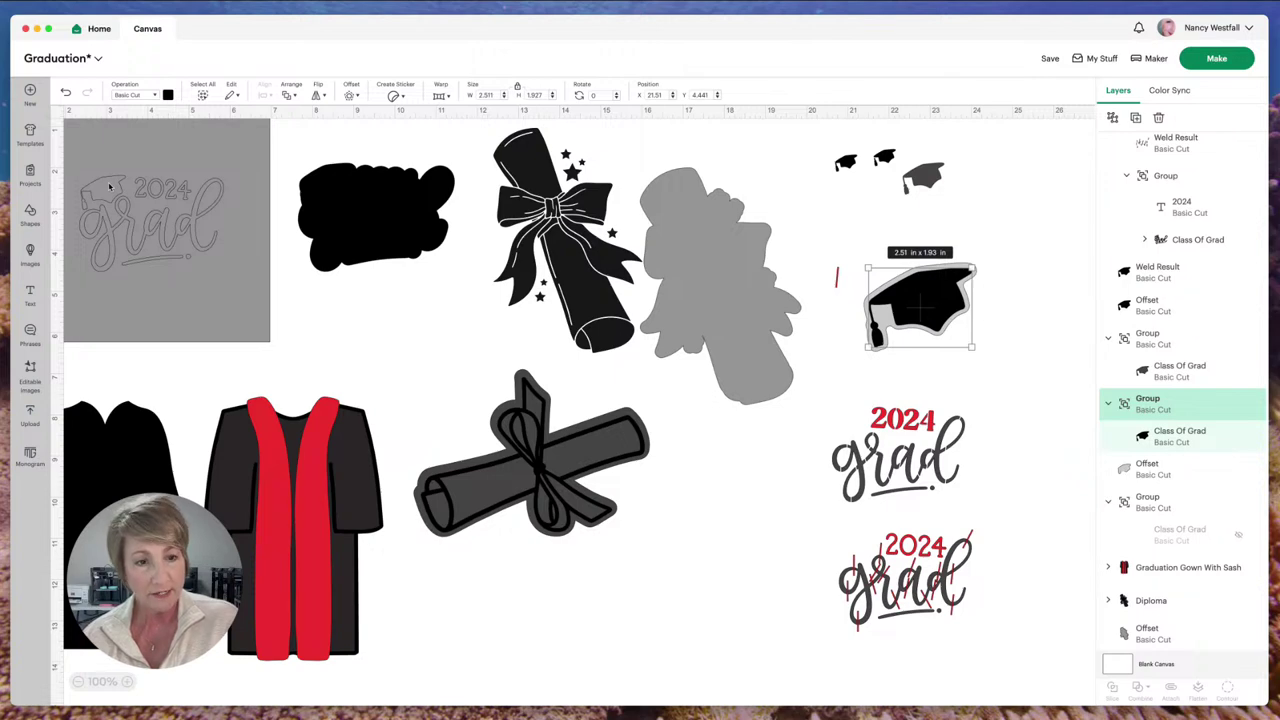
# Step: Duplicate the Class Of Grad lettering from inside the attached 2024 grad stencil
pyautogui.scroll(1, 1180, 230)
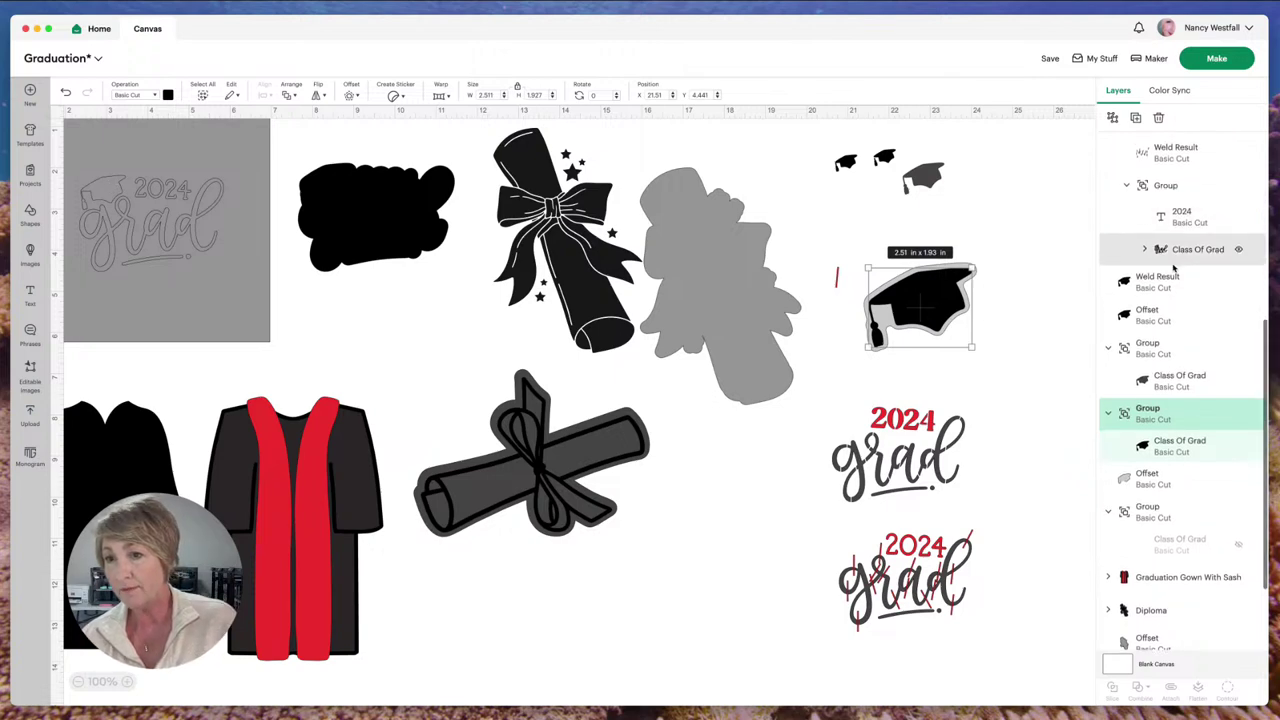
pyautogui.click(1165, 378)
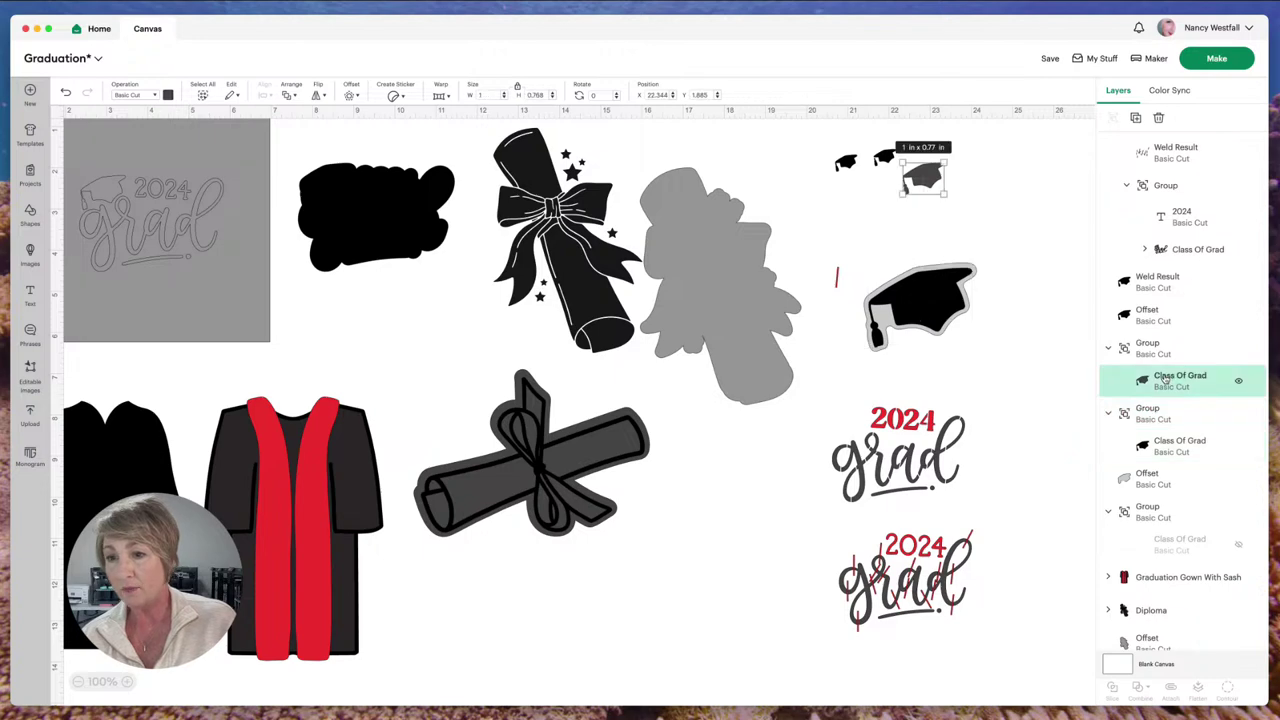
pyautogui.click(1174, 450)
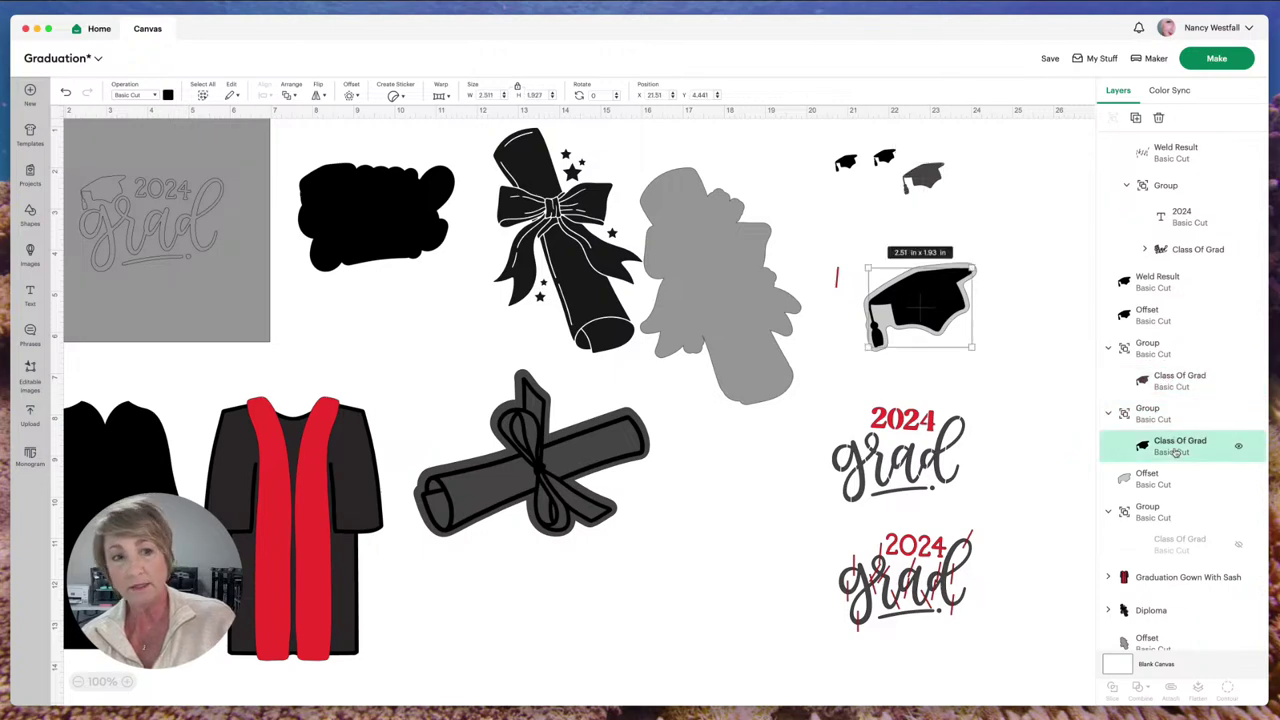
pyautogui.scroll(10, 1174, 452)
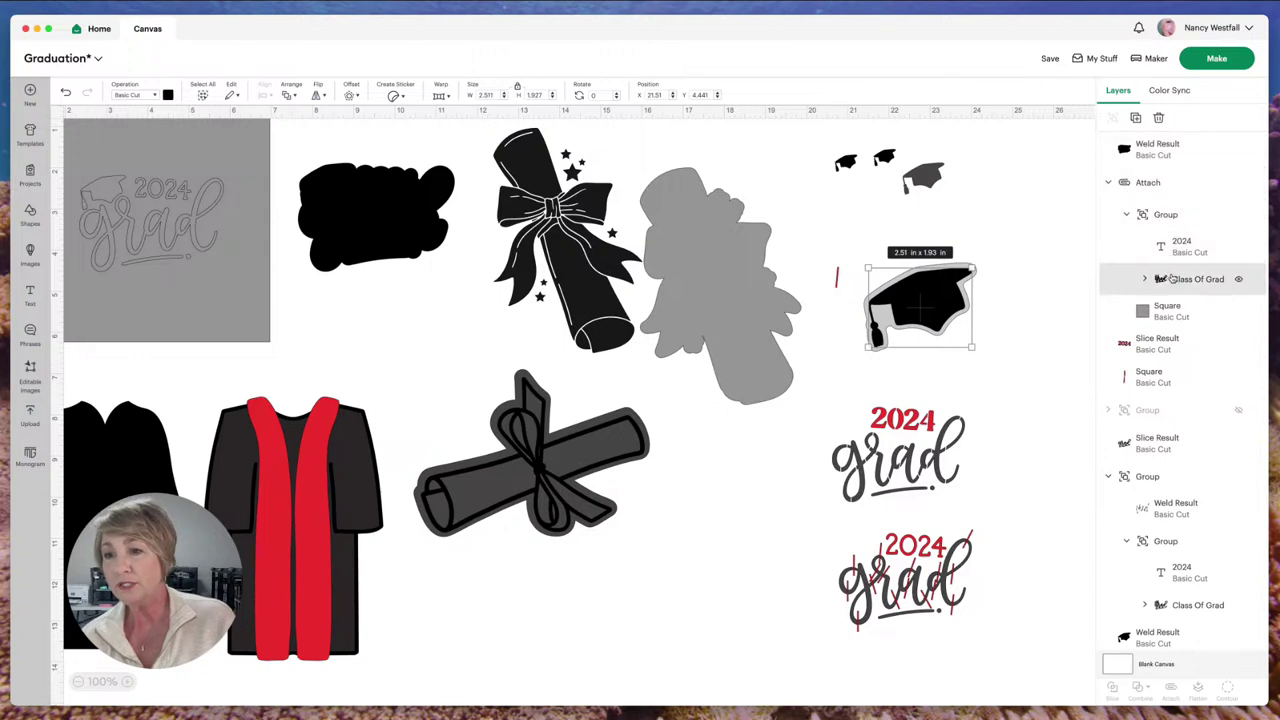
pyautogui.click(1176, 281)
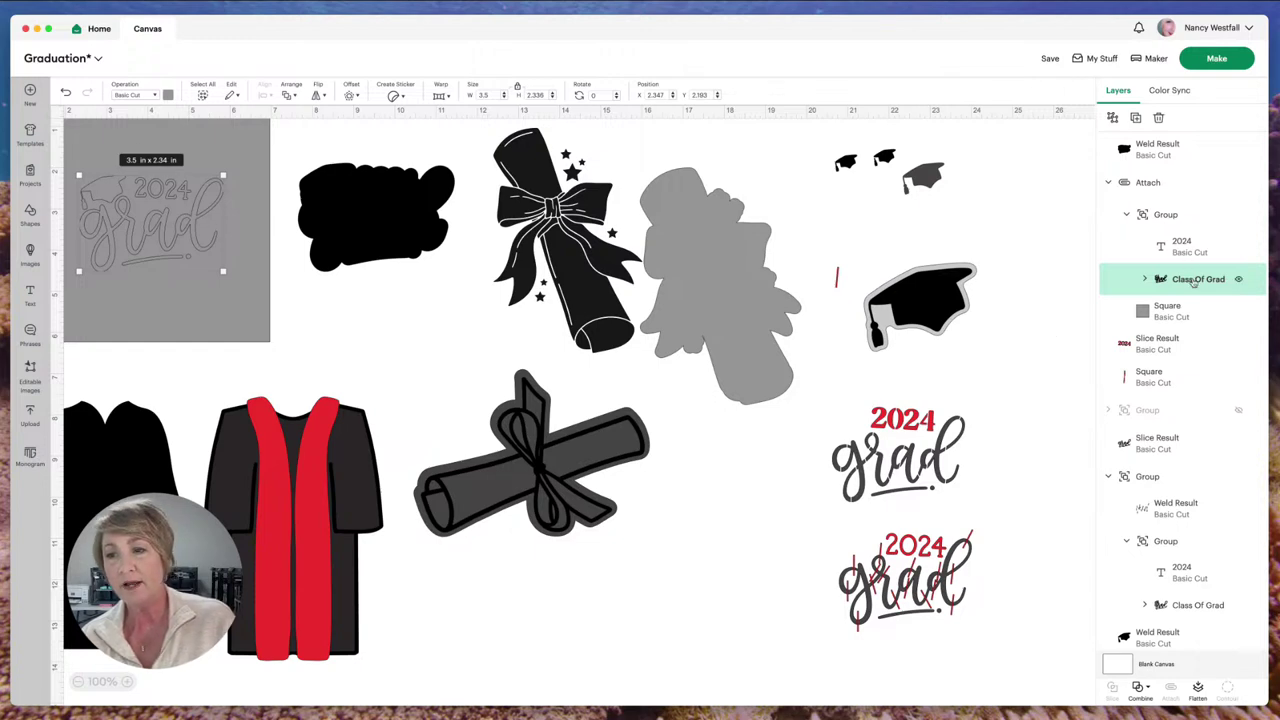
pyautogui.click(1135, 118)
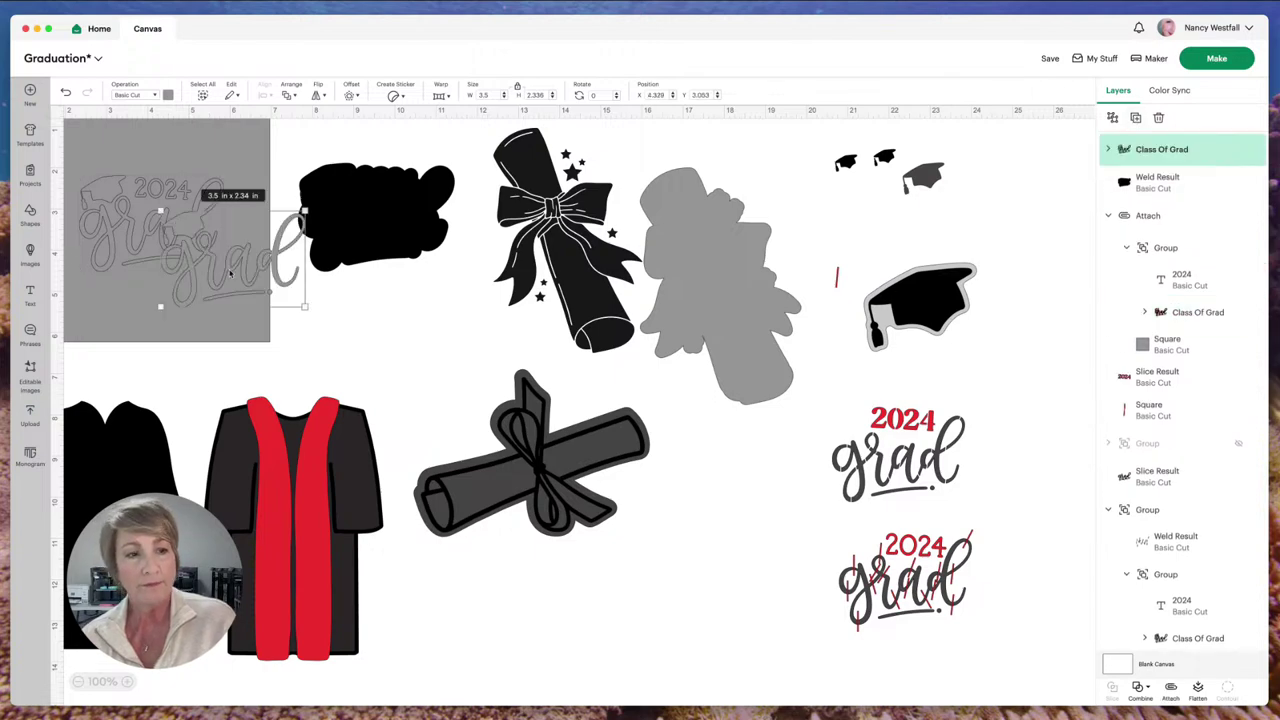
# Step: Move the copied grad lettering to the empty canvas area at about X 26.58, Y 2.33
pyautogui.moveTo(210, 287); pyautogui.dragTo(930, 284)
pyautogui.hscroll(5, 813, 265)
pyautogui.moveTo(698, 230); pyautogui.dragTo(886, 200)
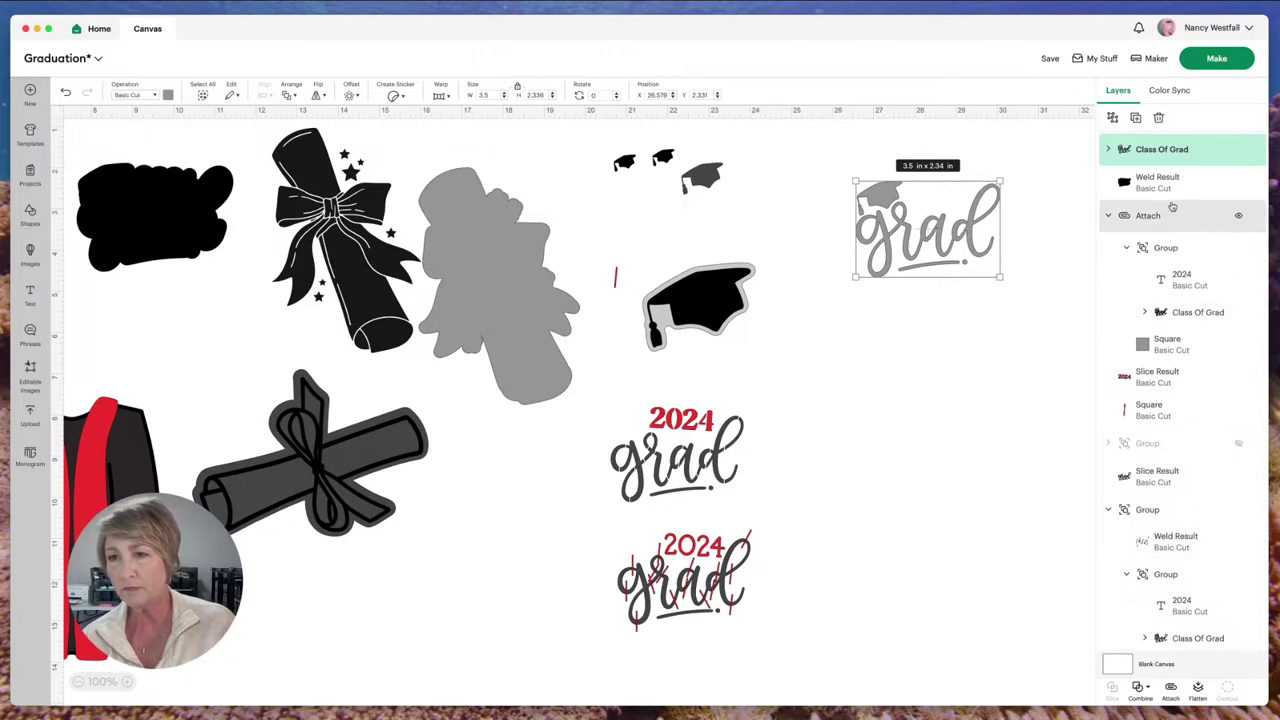
# Step: Delete the dot, underline and grad word from the copied Class Of Grad design, keeping only its cap
pyautogui.click(1107, 149)
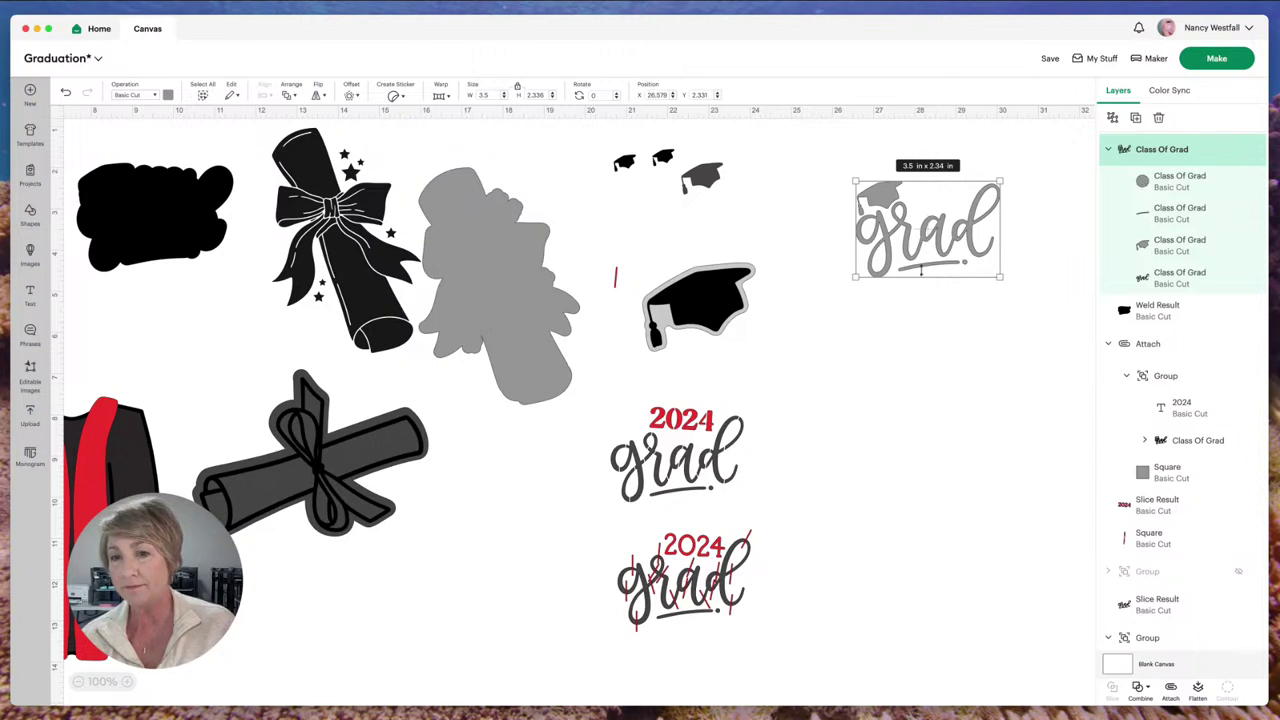
pyautogui.click(1176, 188)
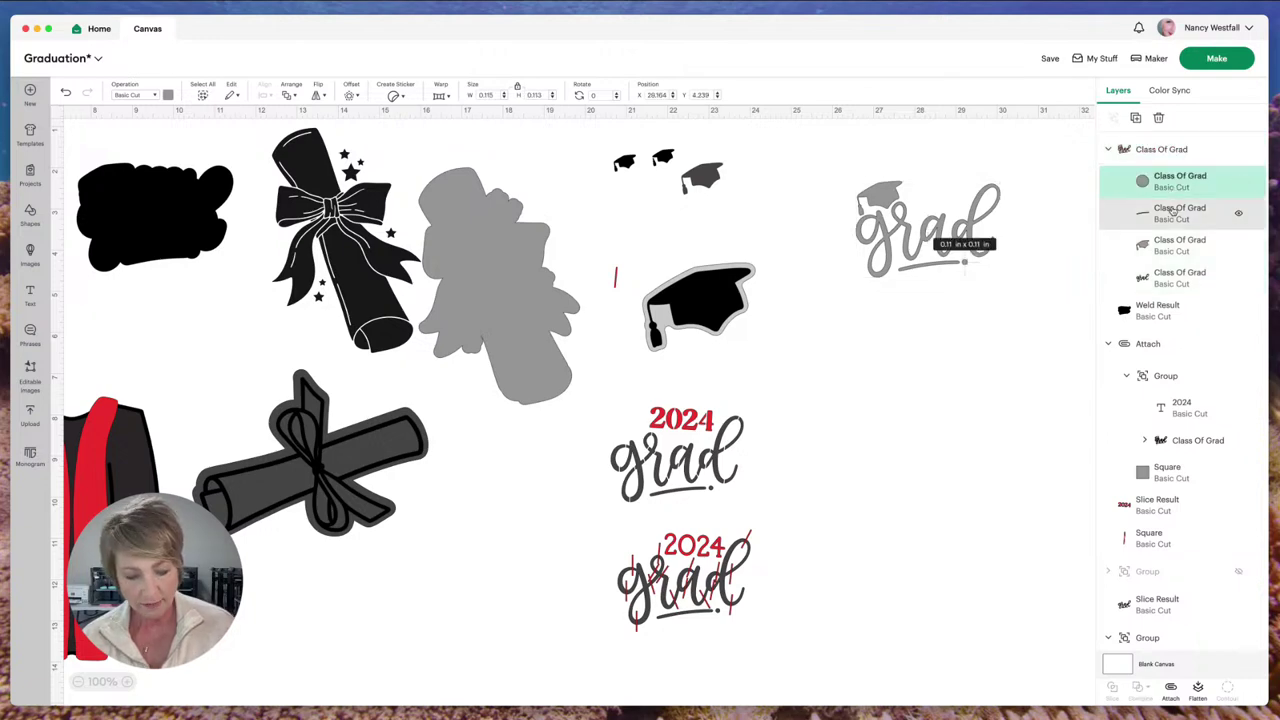
pyautogui.keyDown('shift'); pyautogui.click(1175, 217); pyautogui.keyUp('shift')
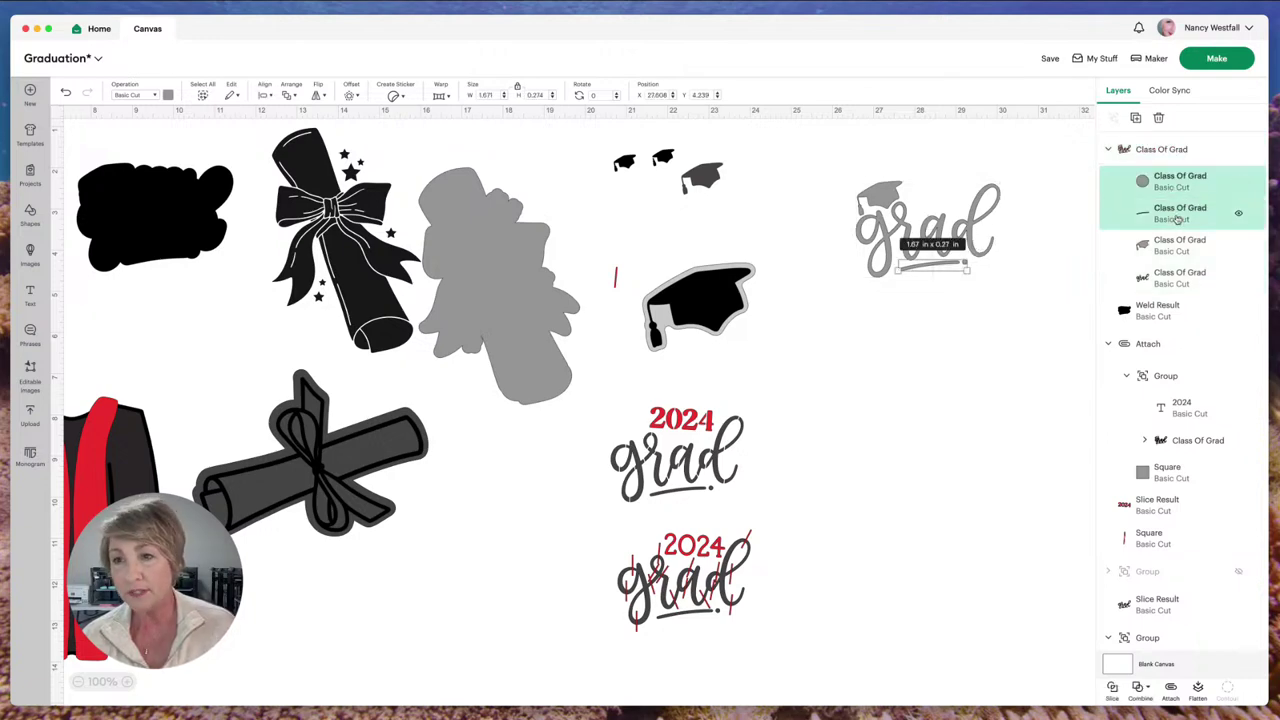
pyautogui.keyDown('shift'); pyautogui.click(1172, 278); pyautogui.keyUp('shift')
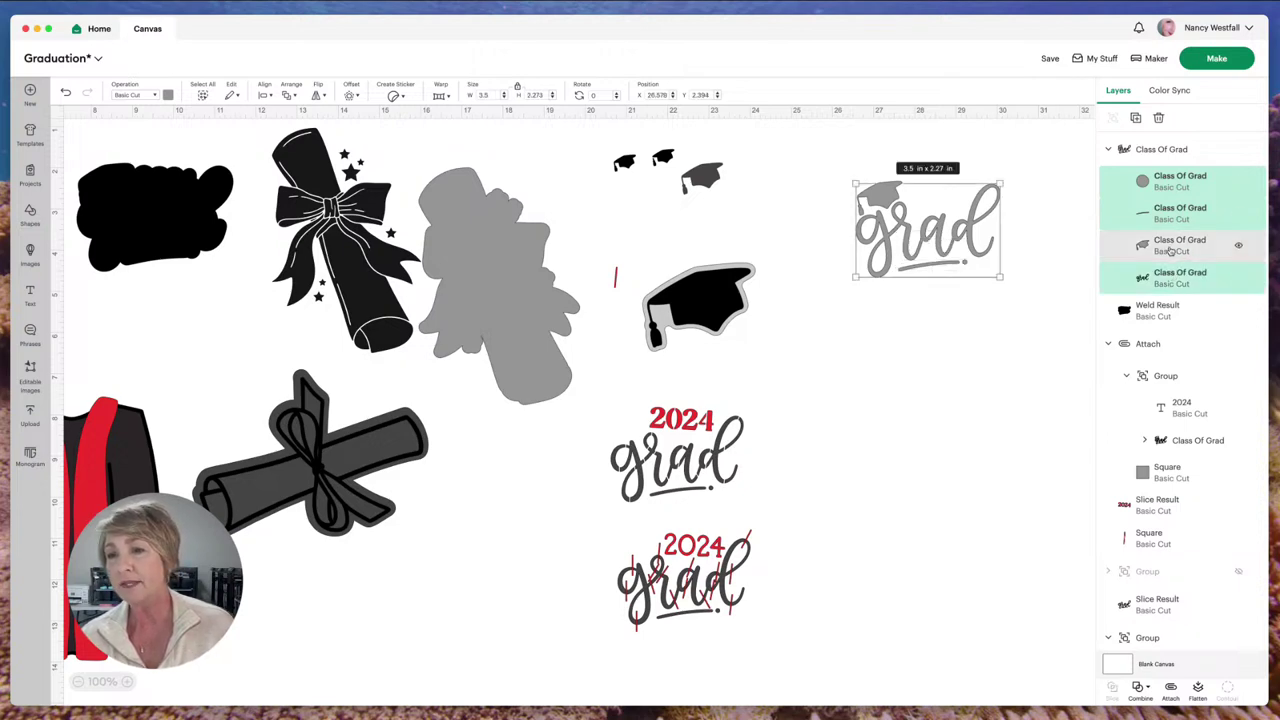
pyautogui.click(1161, 119)
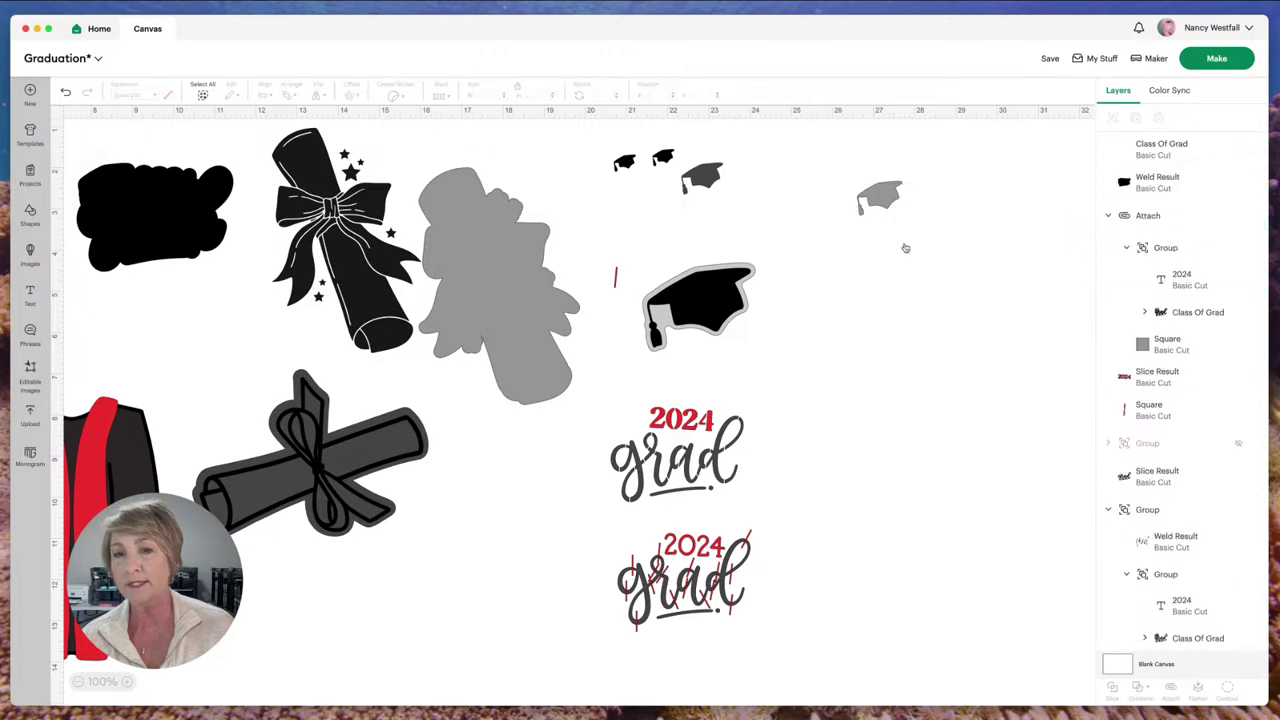
# Step: Enlarge the isolated gray graduation cap to a width of 2.5 in
pyautogui.click(898, 200)
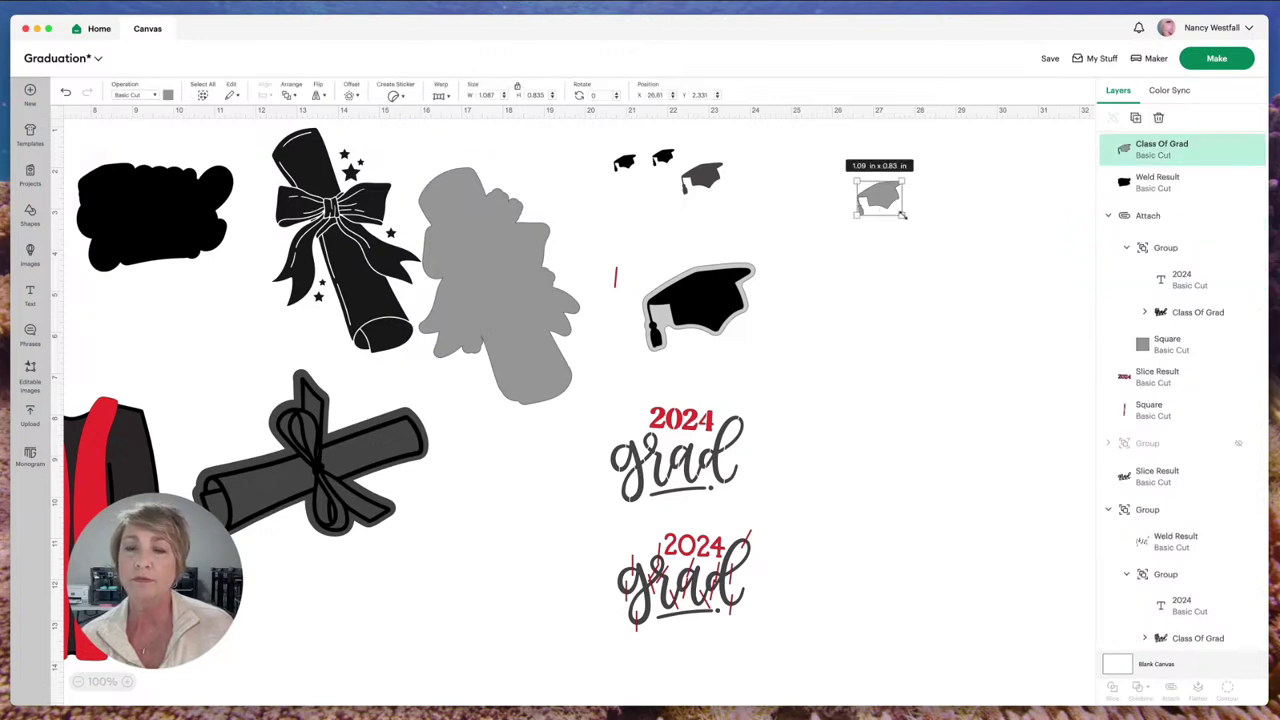
pyautogui.moveTo(902, 214); pyautogui.dragTo(958, 258)
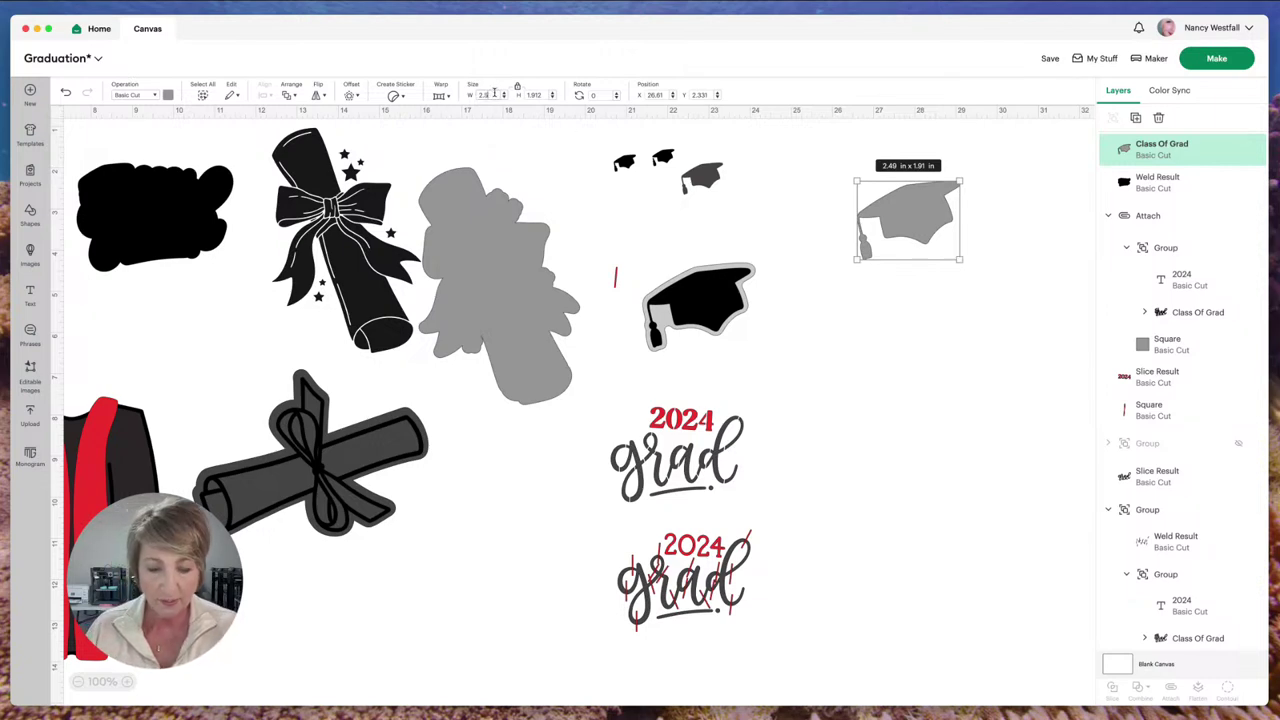
pyautogui.press('Return')
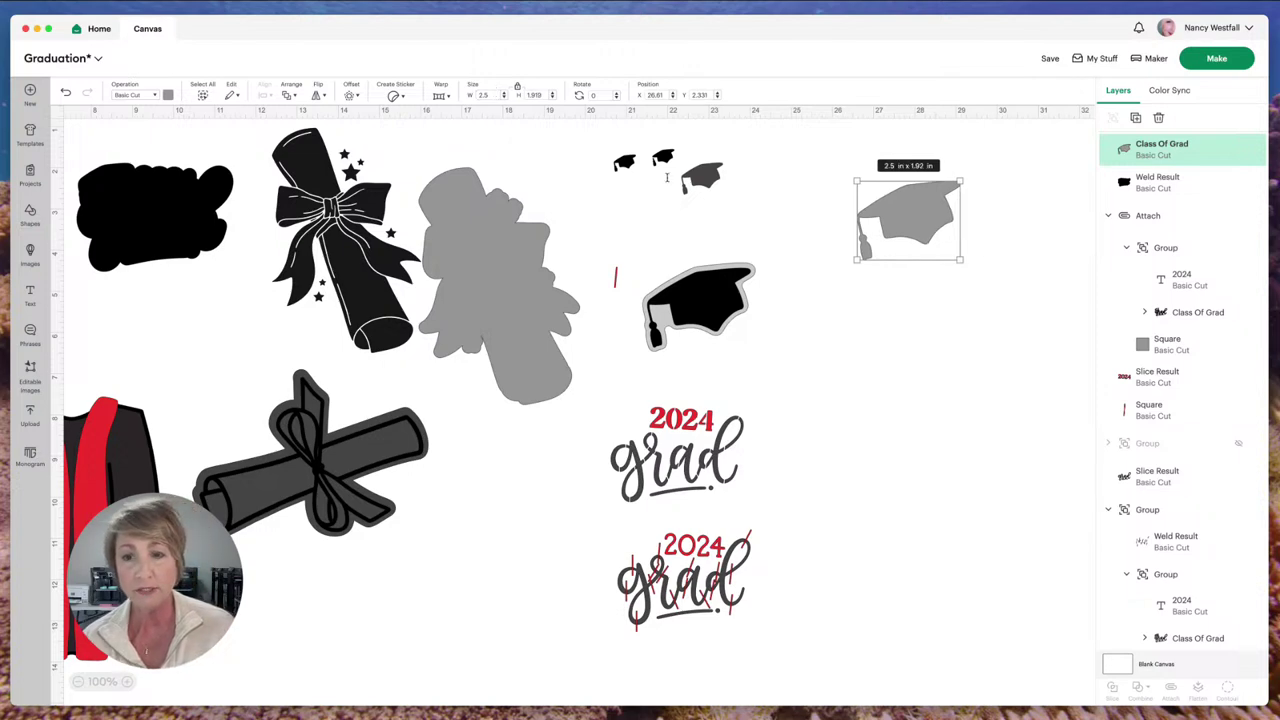
# Step: Create a 0.21 in rounded-corner offset of the gray cap and place it below the cap at about X 26.43, Y 5.40
pyautogui.click(352, 96)
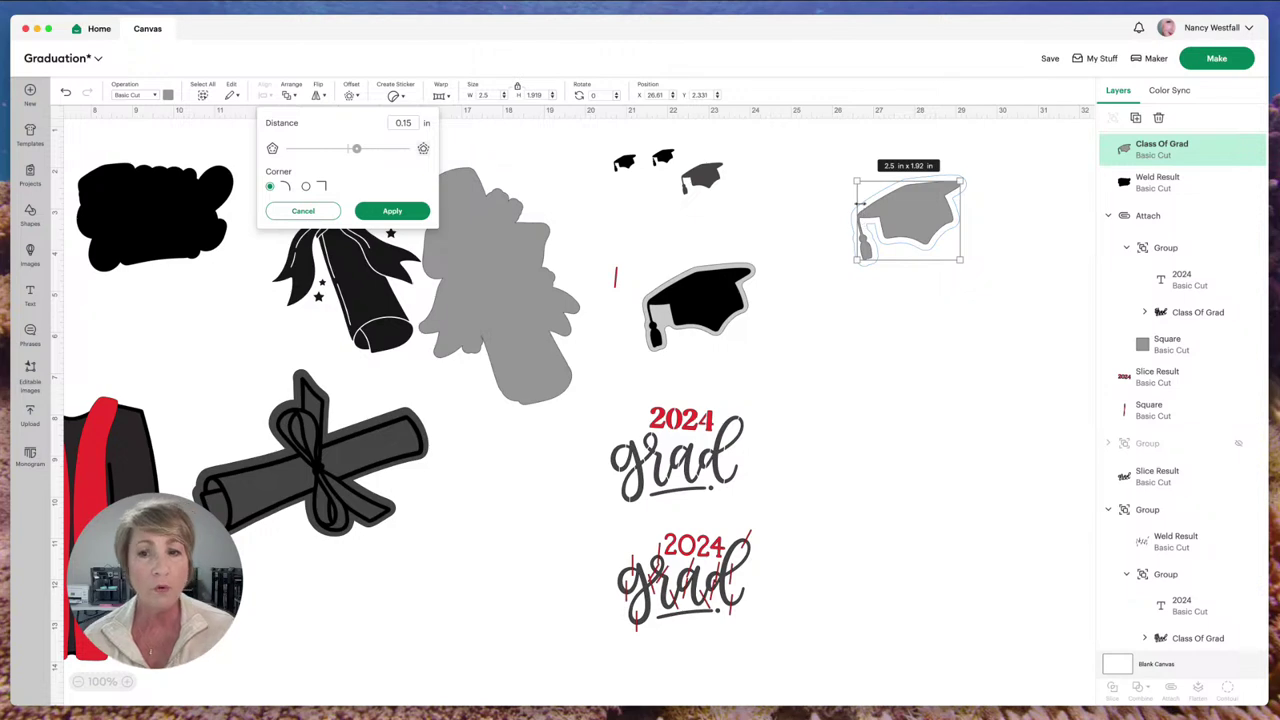
pyautogui.click(414, 125)
pyautogui.press('BackSpace')
pyautogui.press('BackSpace')
pyautogui.write('2')
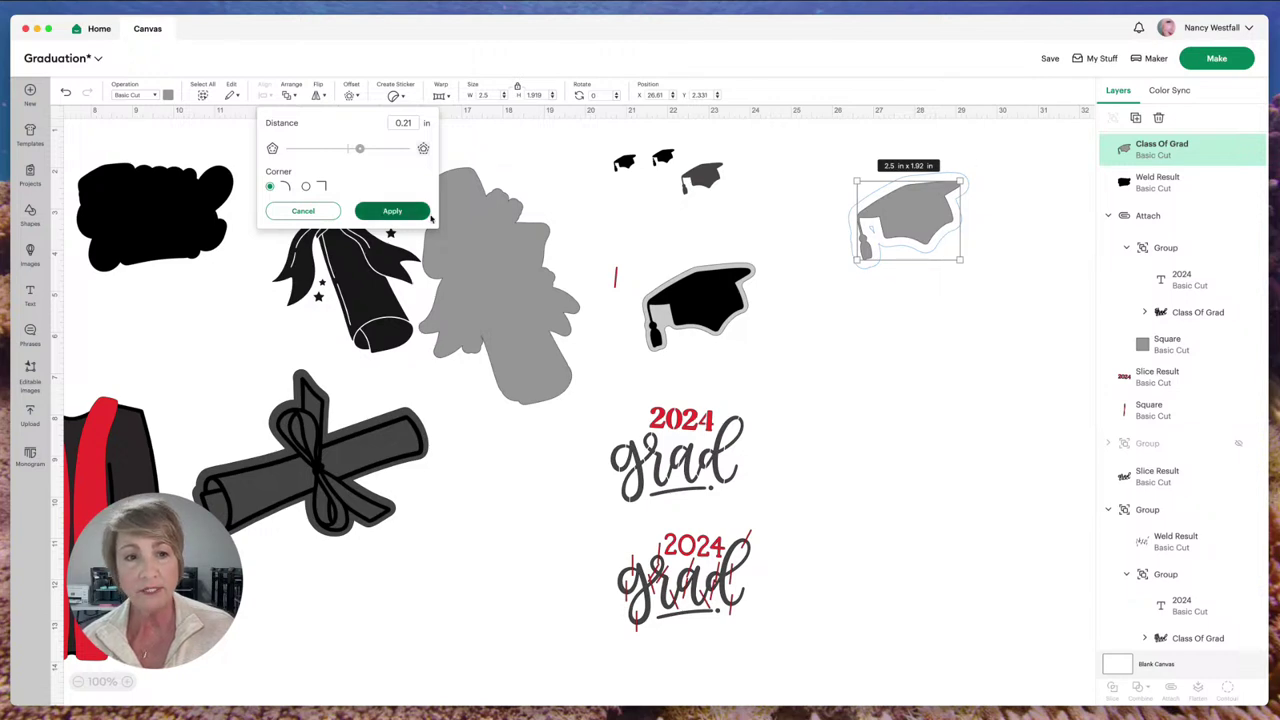
pyautogui.click(392, 211)
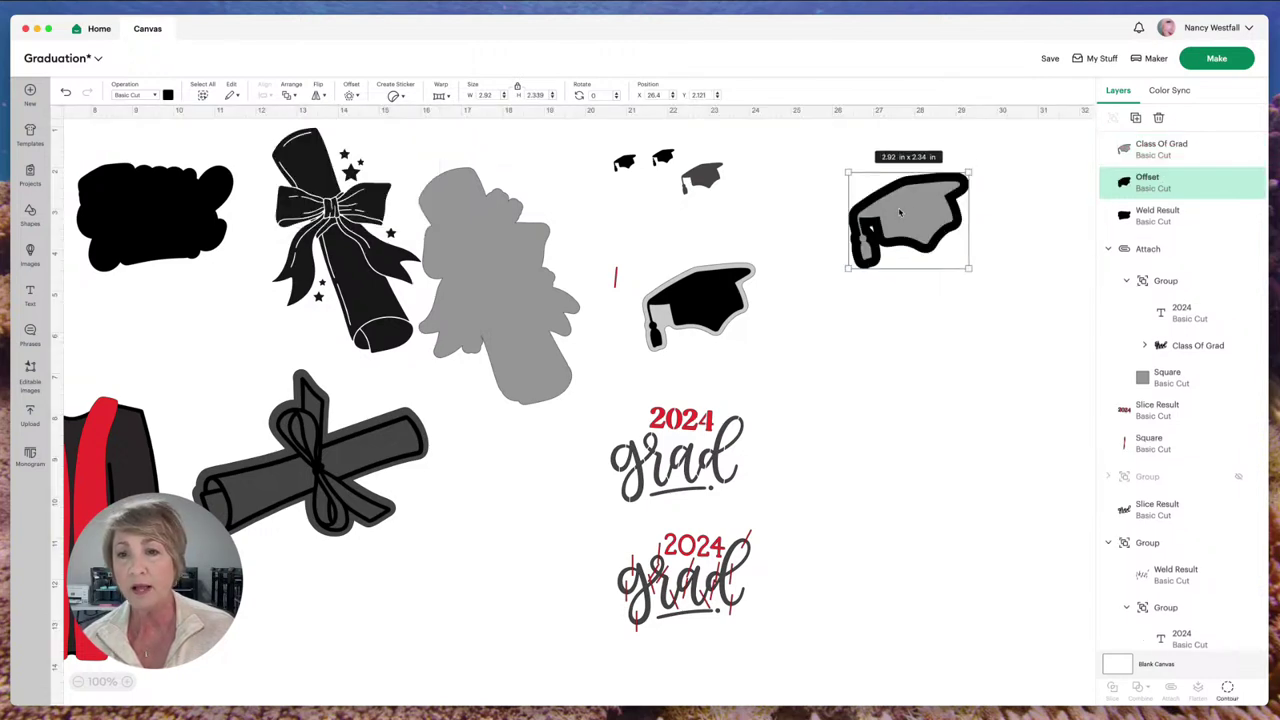
pyautogui.moveTo(905, 210); pyautogui.dragTo(907, 345)
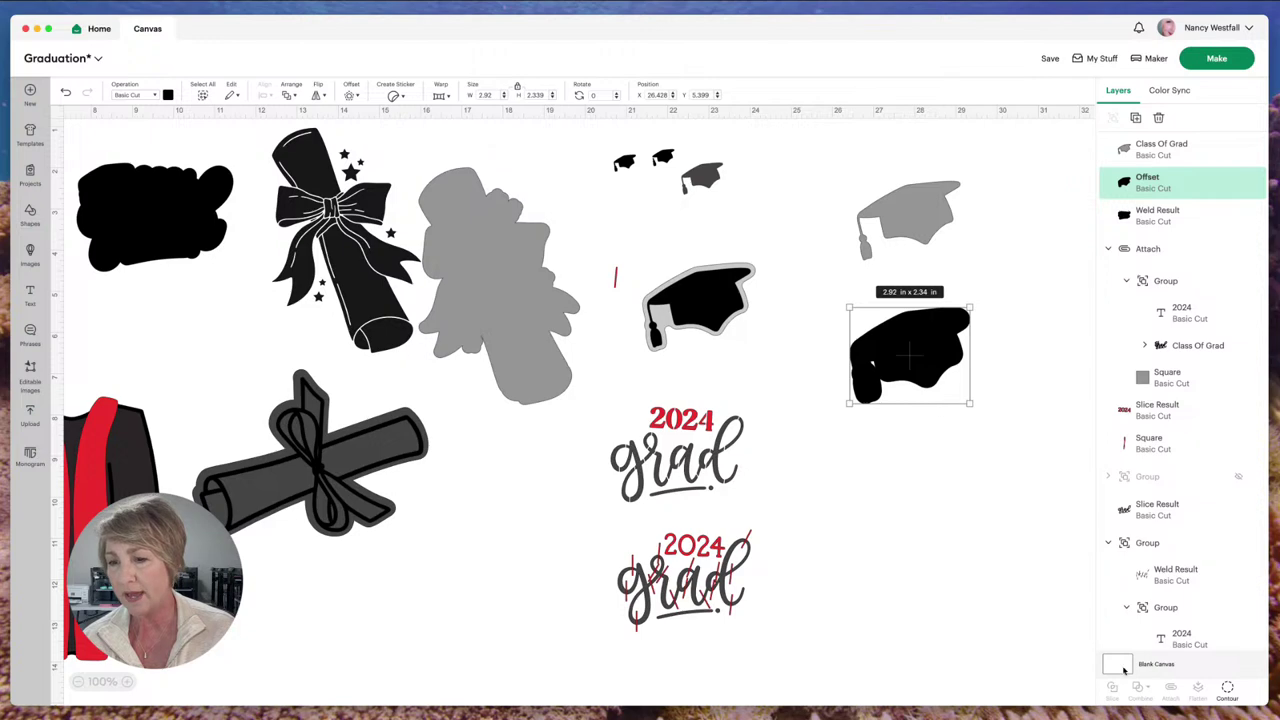
# Step: Hide all contours of the black cap offset so the small inner cutout is filled and the backing is solid
pyautogui.click(1228, 689)
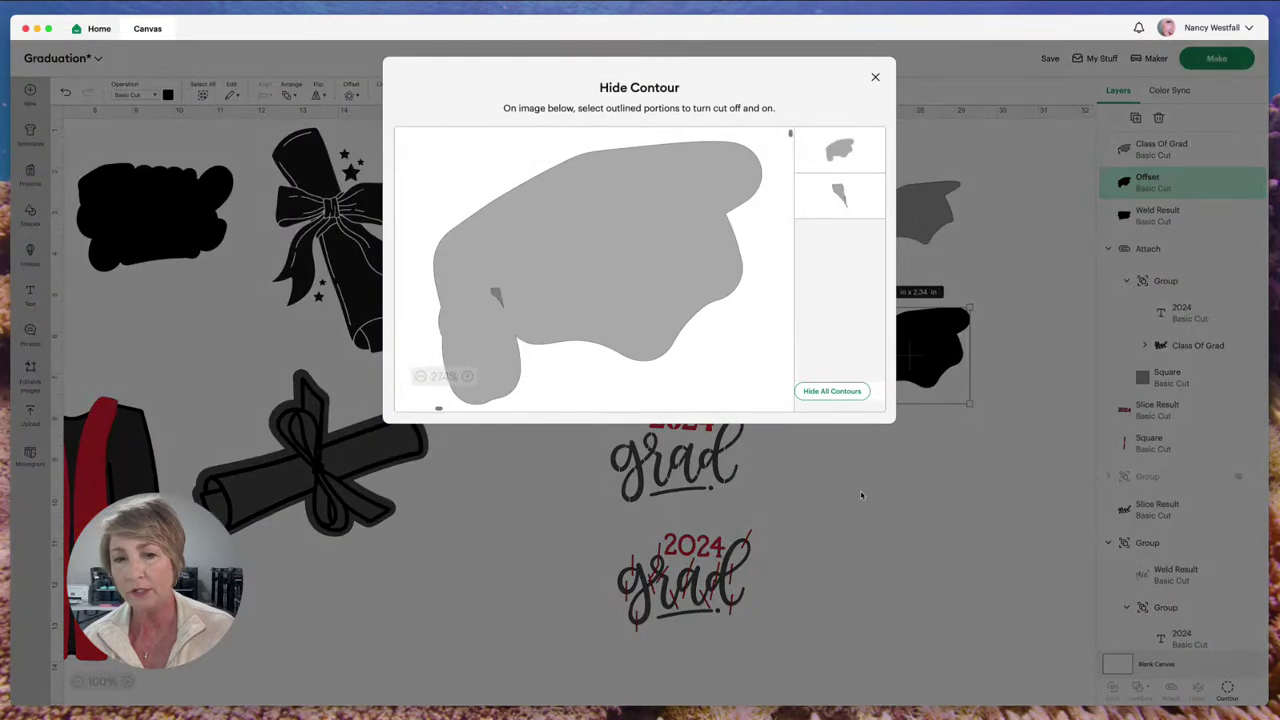
pyautogui.click(833, 391)
pyautogui.click(900, 470)
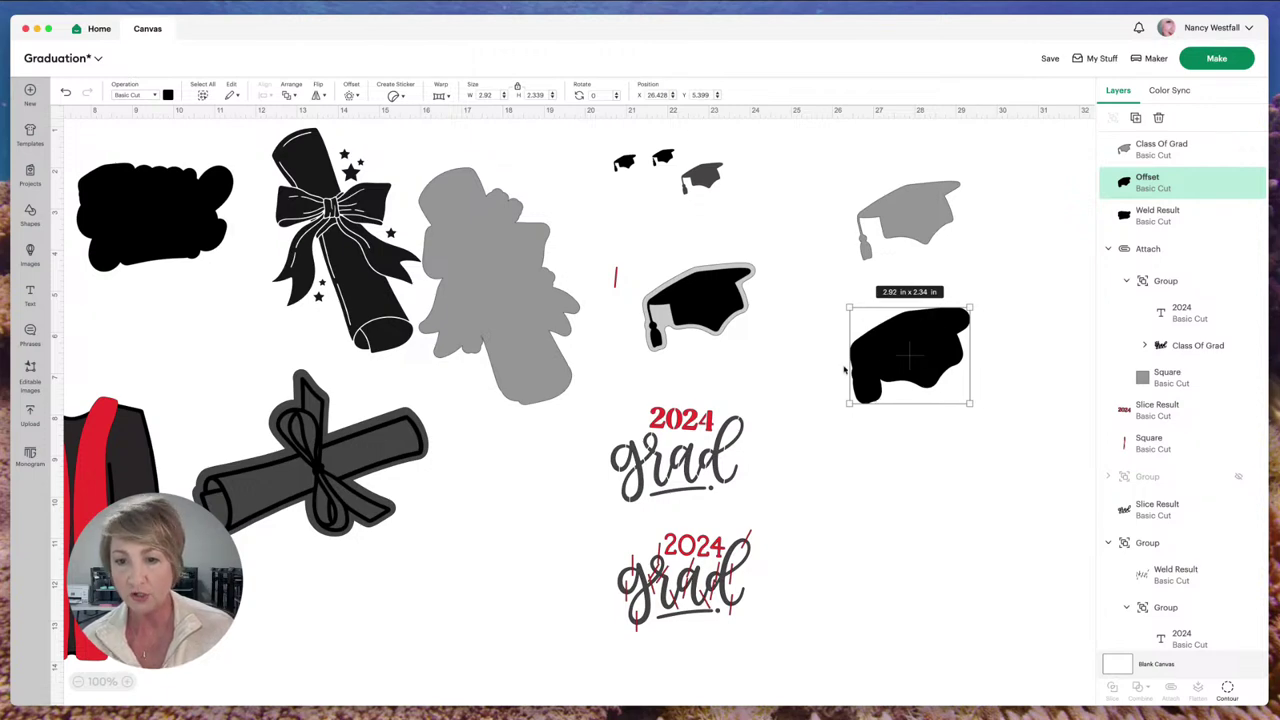
pyautogui.click(803, 366)
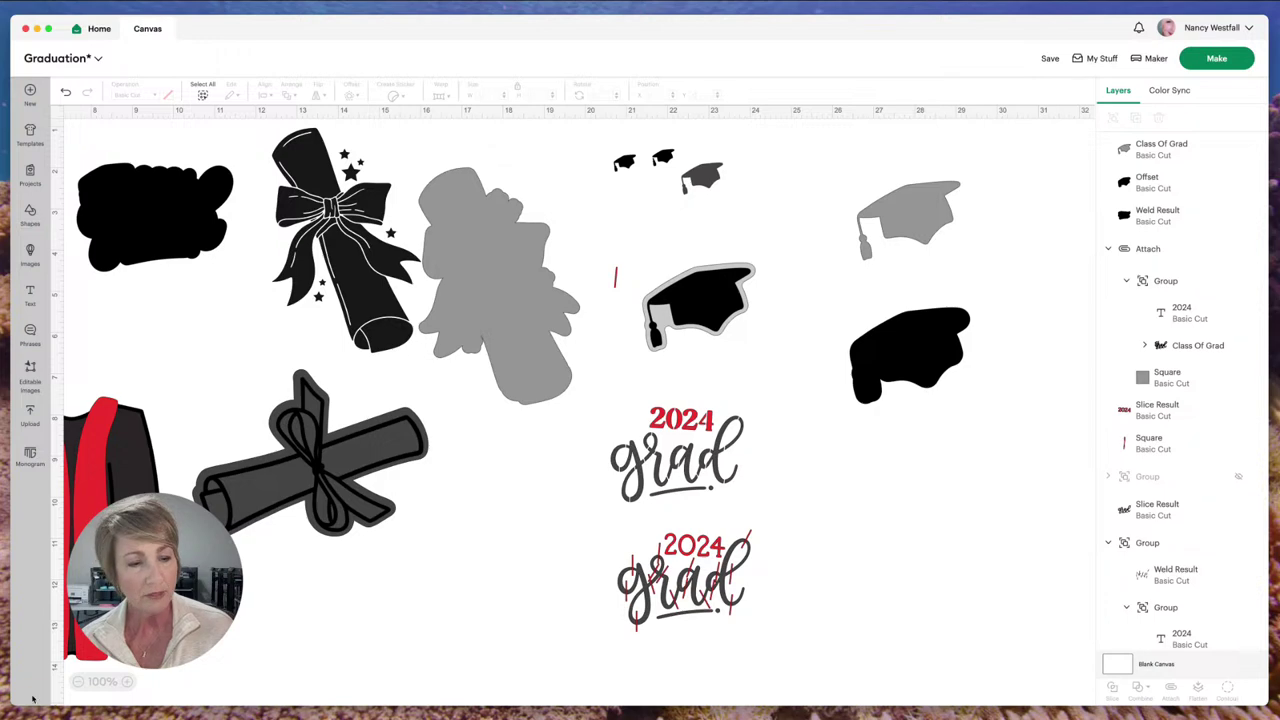
# Step: Look over the solid cap backing and the other designs on the canvas, and save the Graduation project
pyautogui.click(127, 681)
pyautogui.click(127, 681)
pyautogui.hscroll(5, 790, 409)
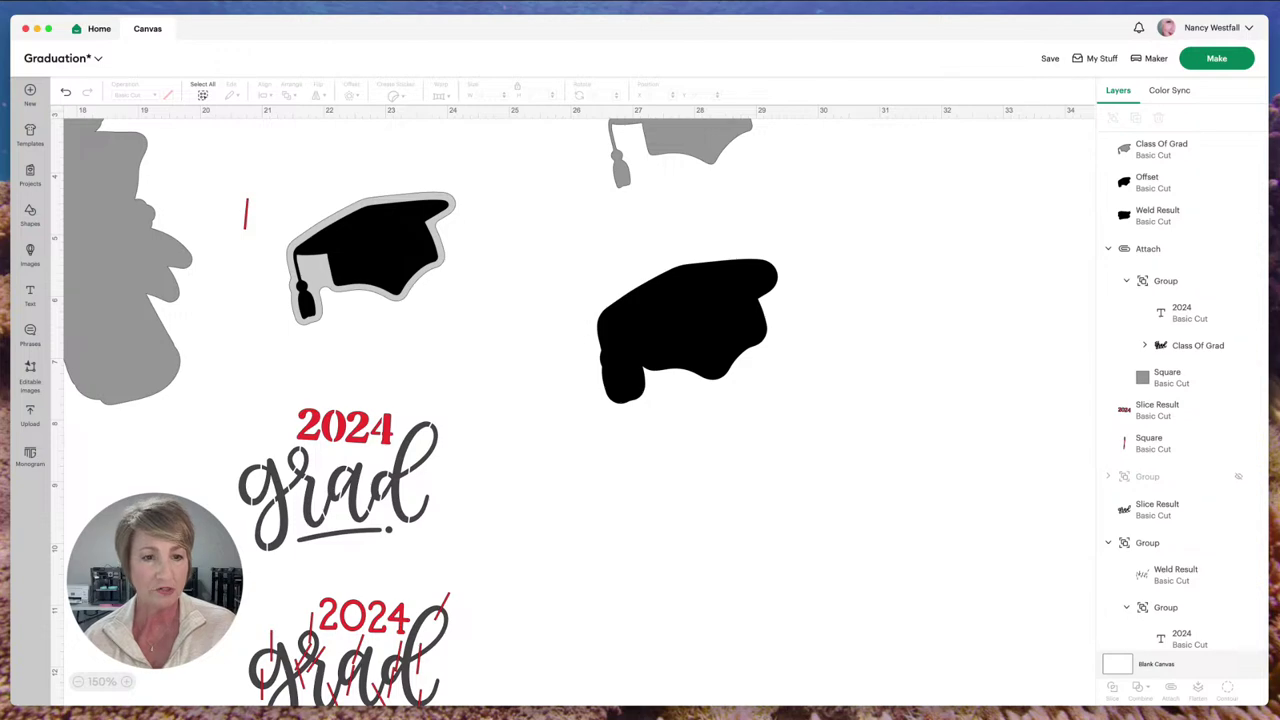
pyautogui.click(78, 681)
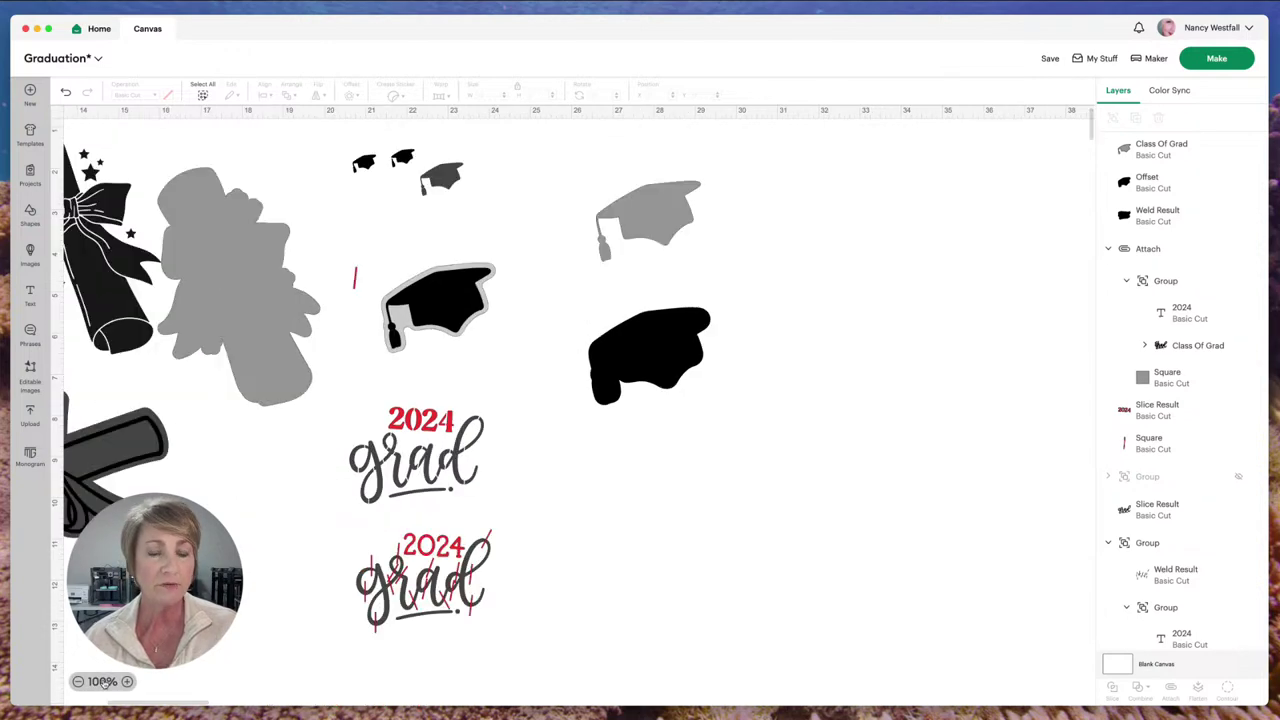
pyautogui.hscroll(-4, 287, 523)
pyautogui.hscroll(-6, 287, 523)
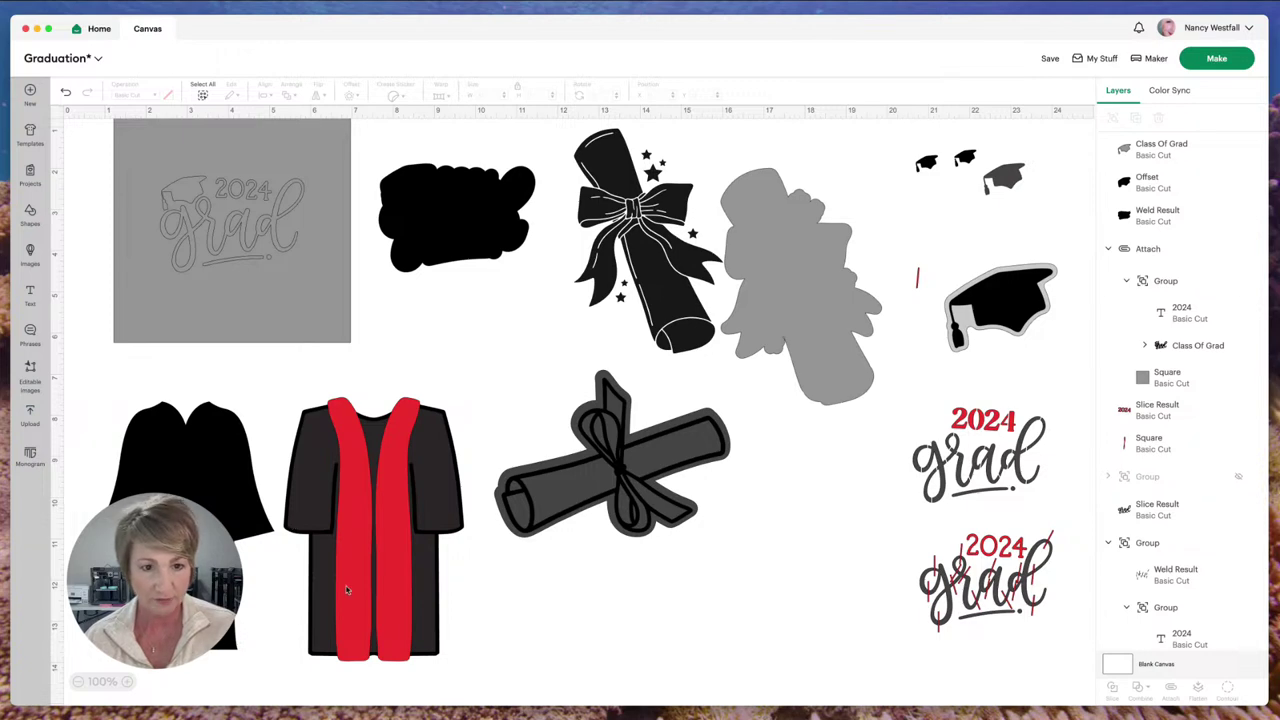
pyautogui.scroll(2, 531, 311)
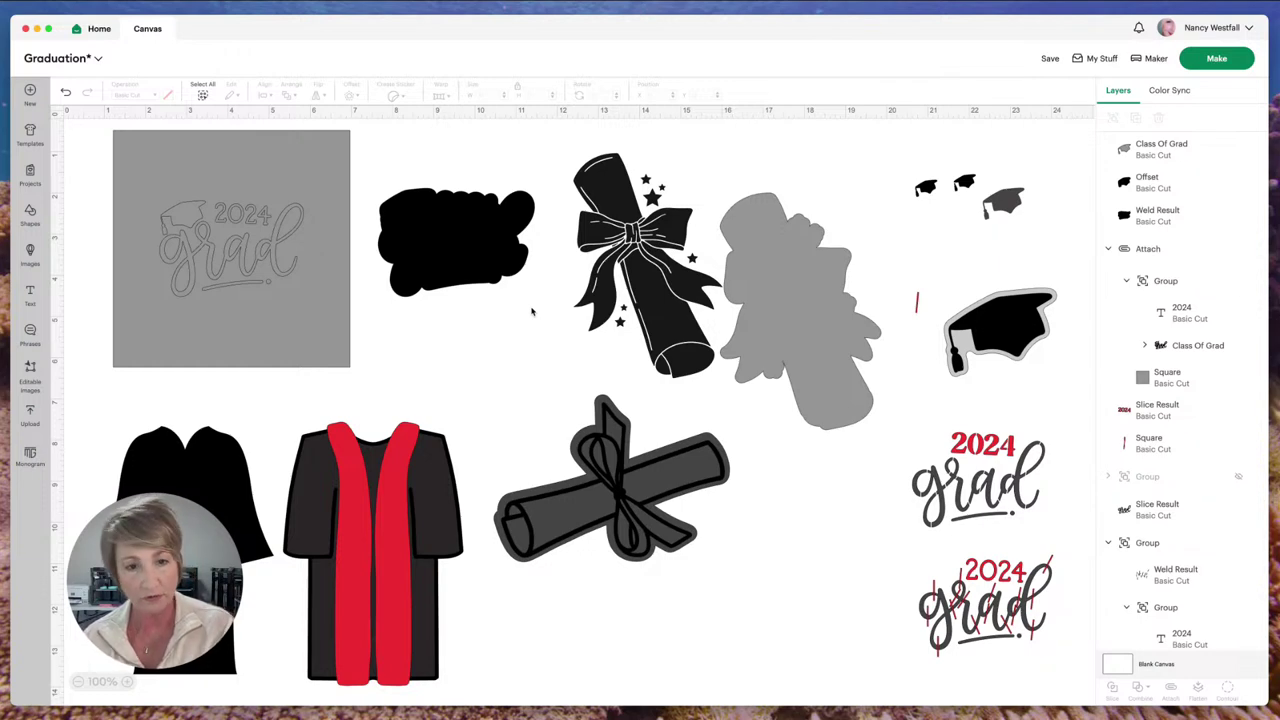
pyautogui.scroll(-1, 567, 349)
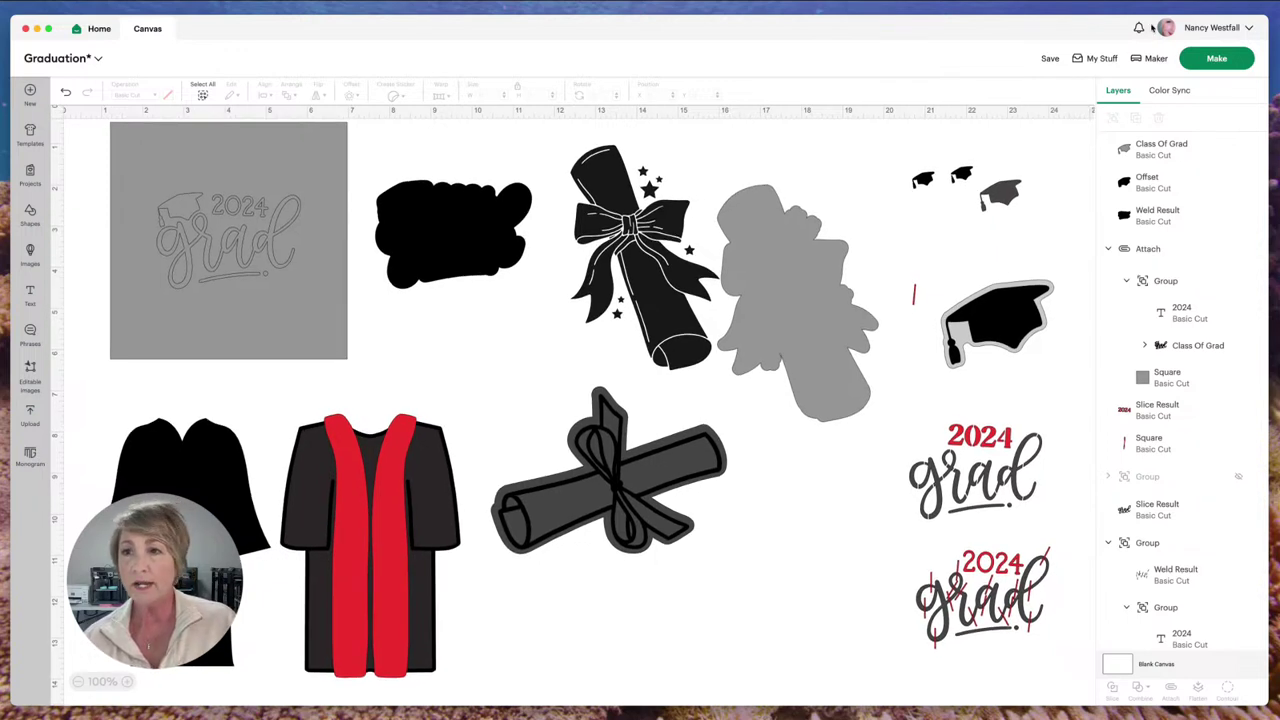
pyautogui.click(1050, 58)
pyautogui.click(1055, 87)
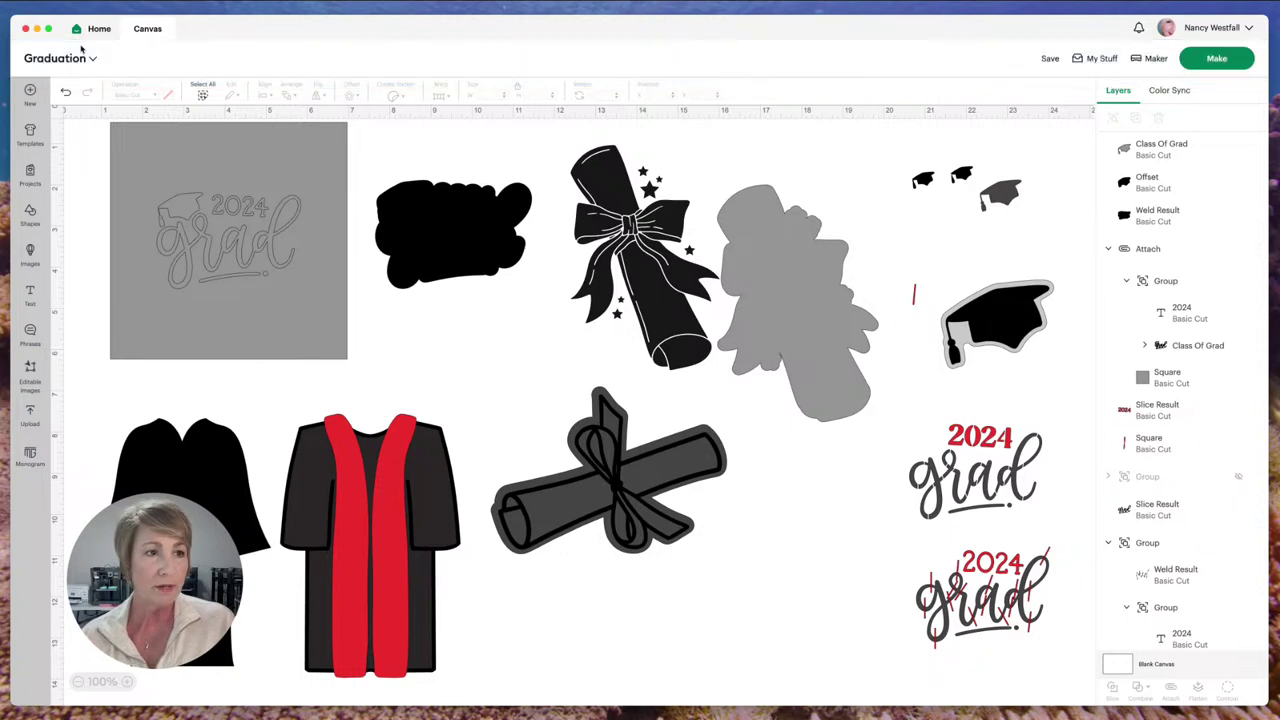
# Step: Switch to Cookiecad in the web browser and open the library of uploaded cutter shapes
pyautogui.press('super+Tab')
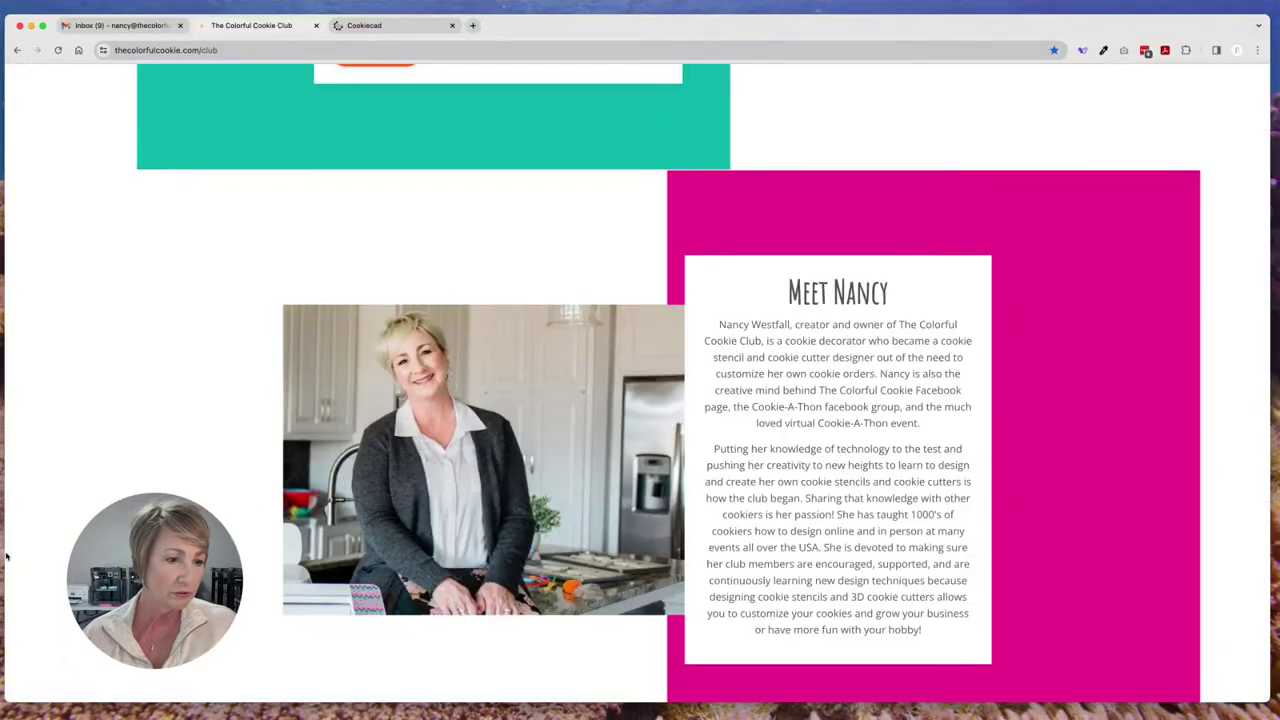
pyautogui.click(406, 26)
pyautogui.scroll(2, 519, 295)
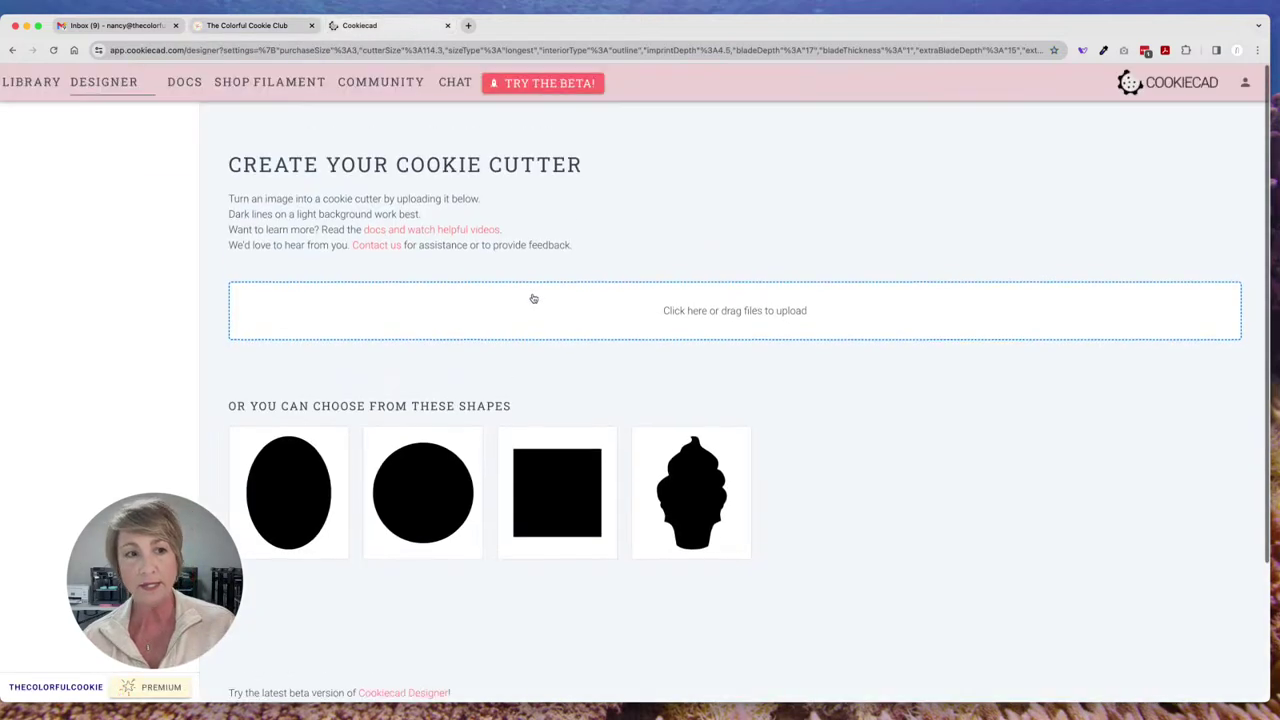
pyautogui.click(1245, 84)
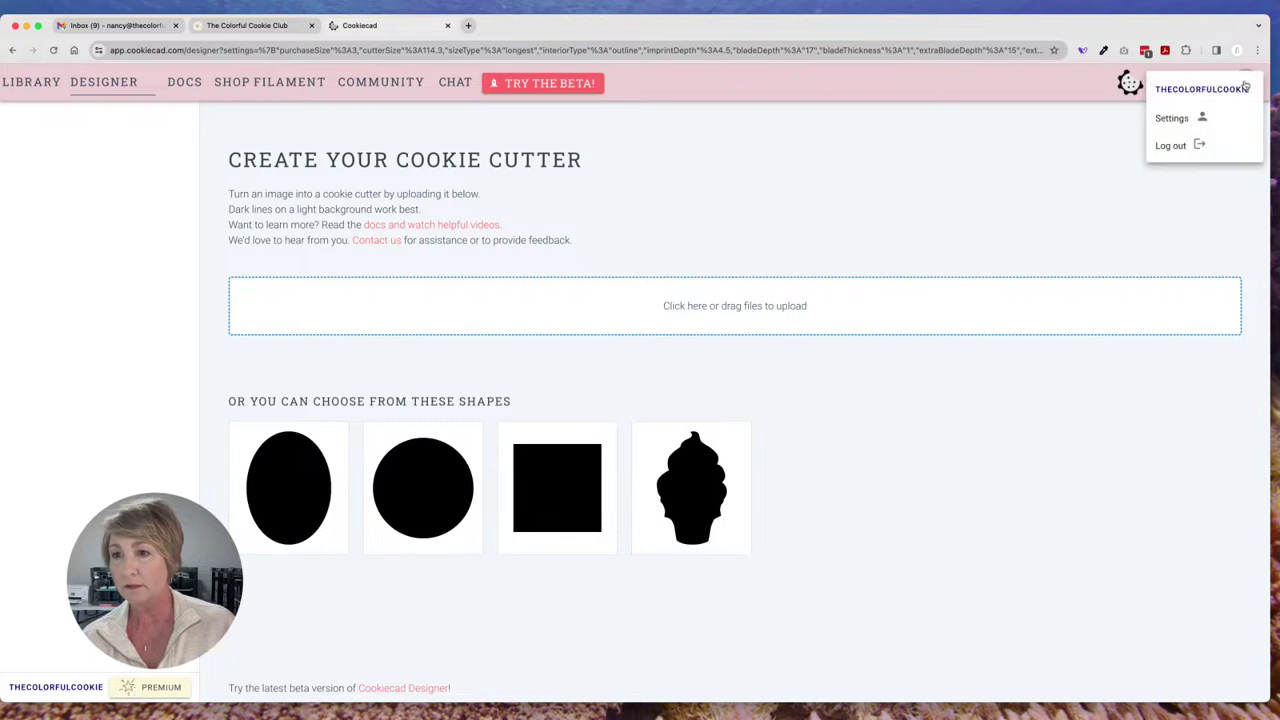
pyautogui.click(853, 191)
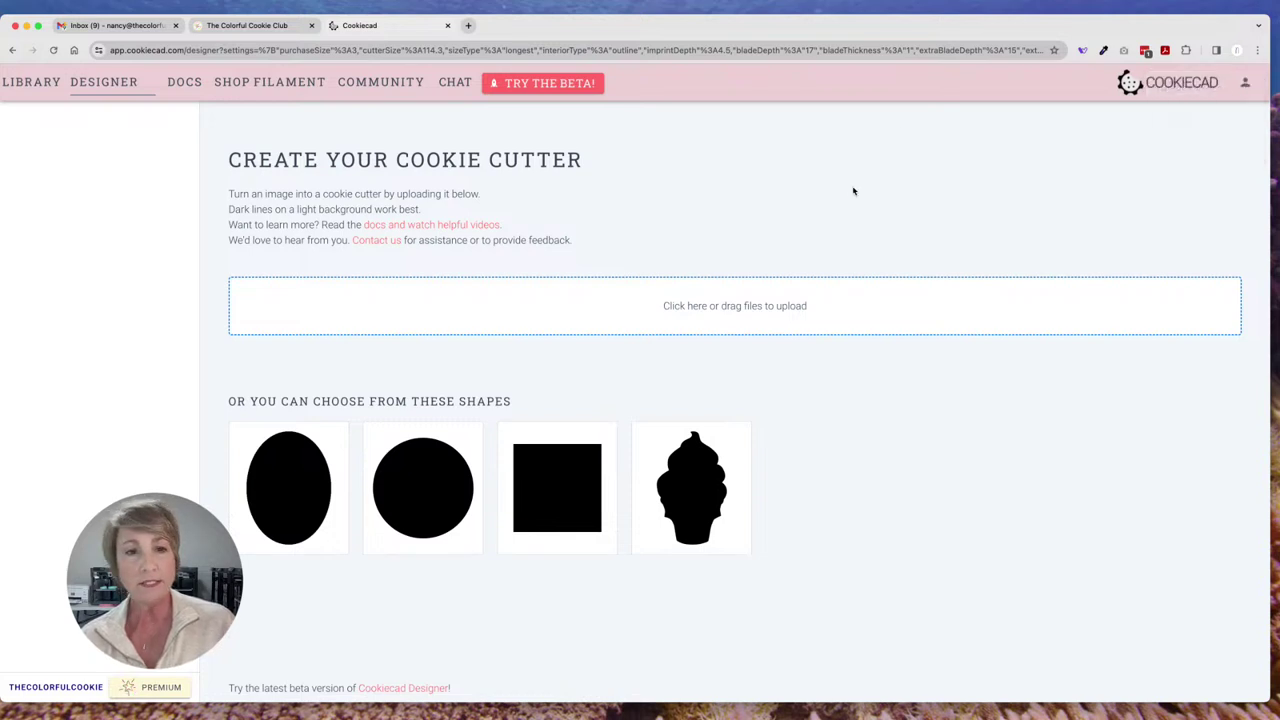
pyautogui.click(28, 86)
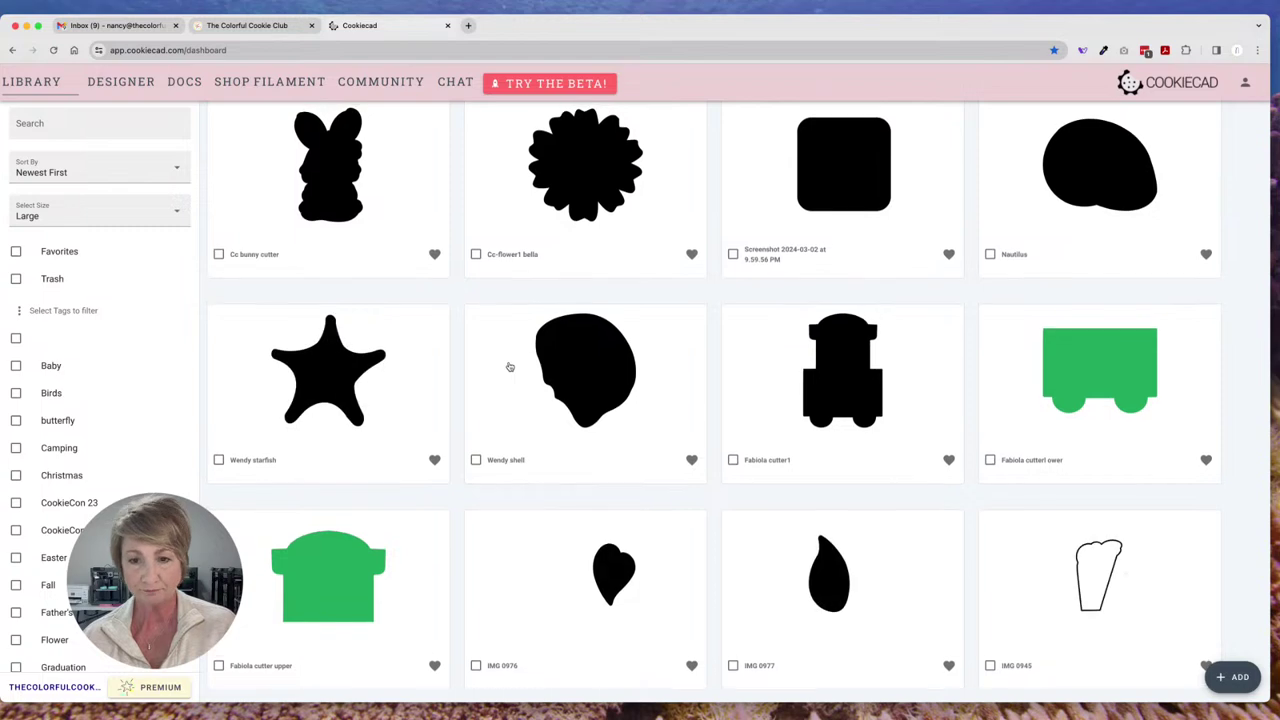
pyautogui.scroll(-1, 510, 367)
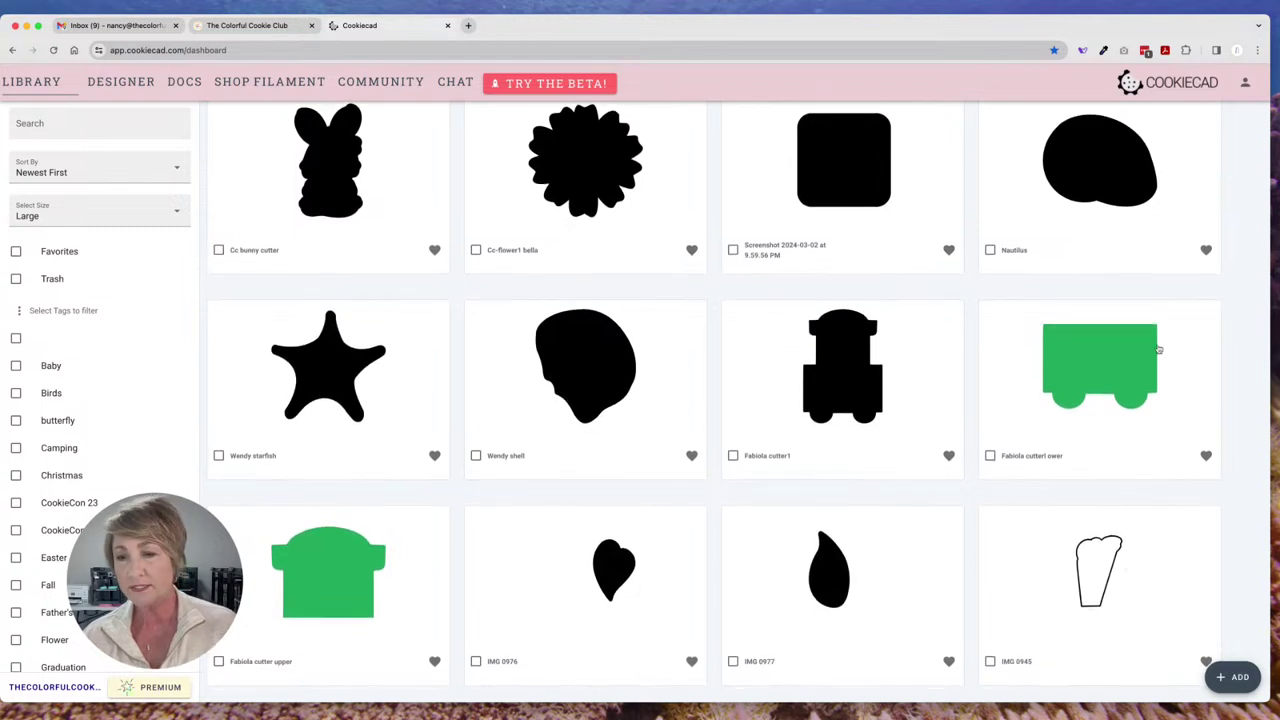
pyautogui.scroll(-10, 894, 423)
pyautogui.scroll(10, 894, 423)
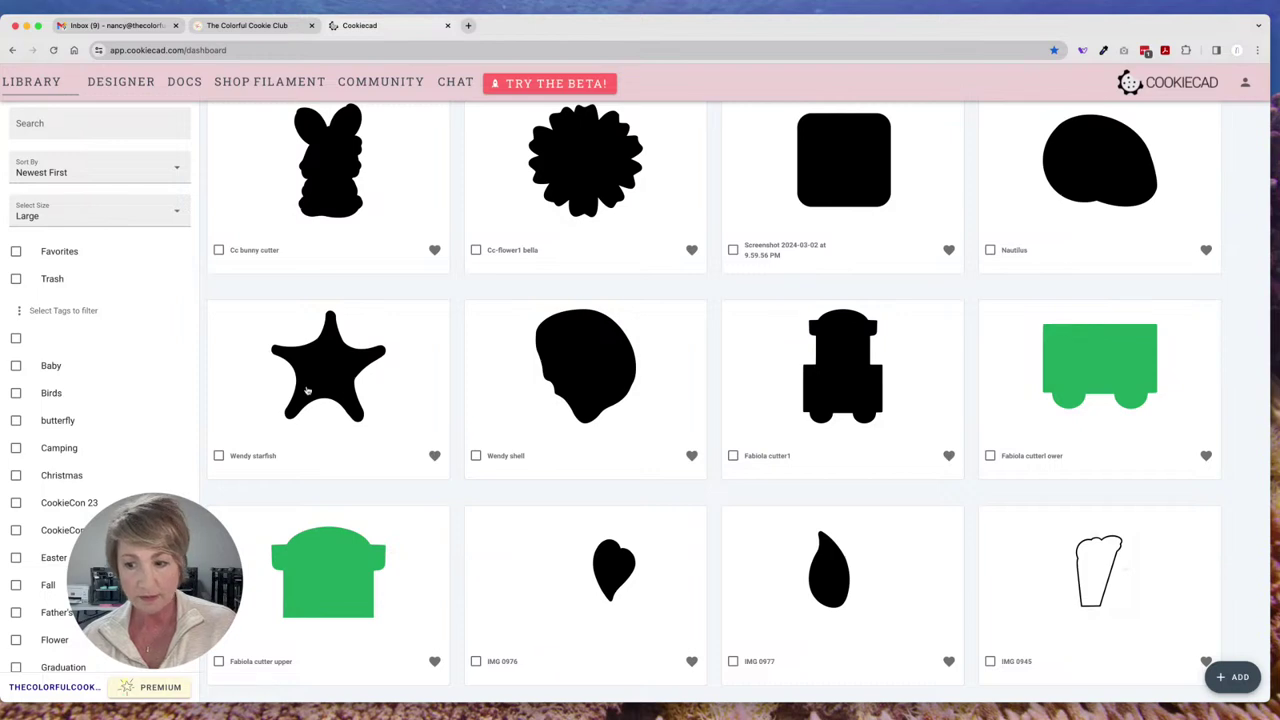
# Step: Upload the desktop images Screenshot 2024-03-28 at 1.35.47 PM.png and Screenshot 2024-03-28 at 1.40.40 PM.png to the library
pyautogui.click(1226, 677)
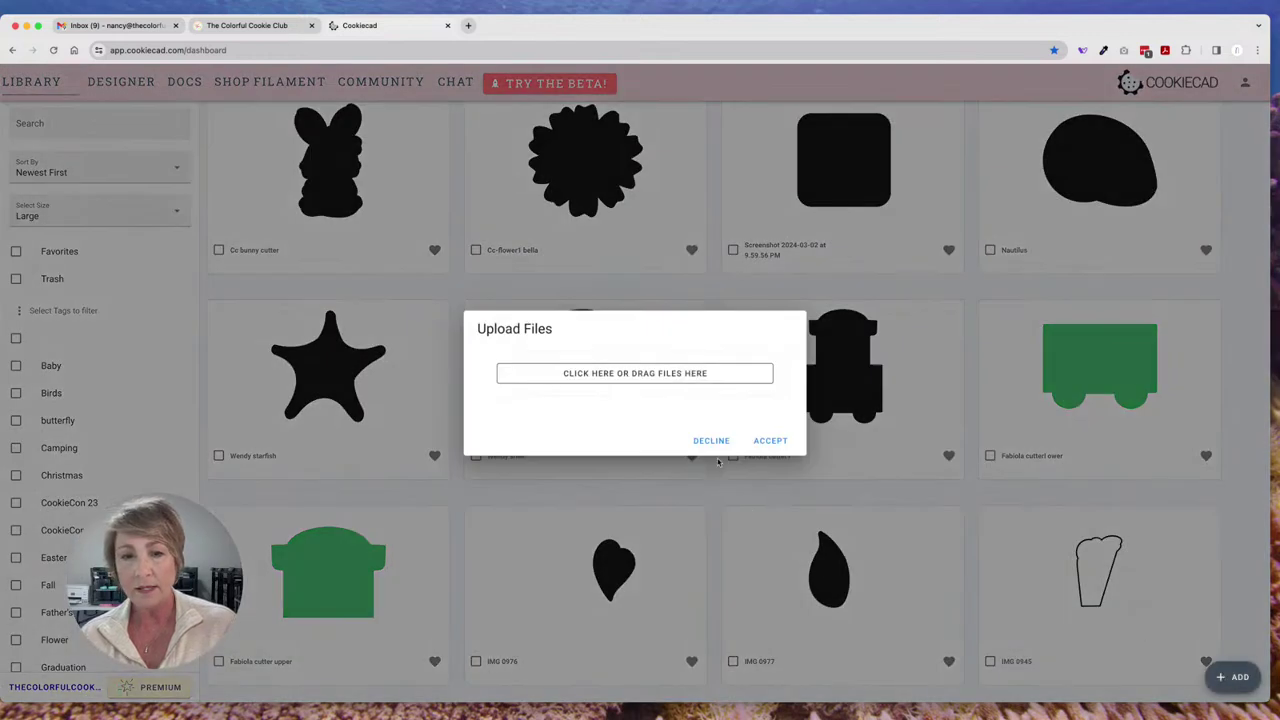
pyautogui.click(650, 375)
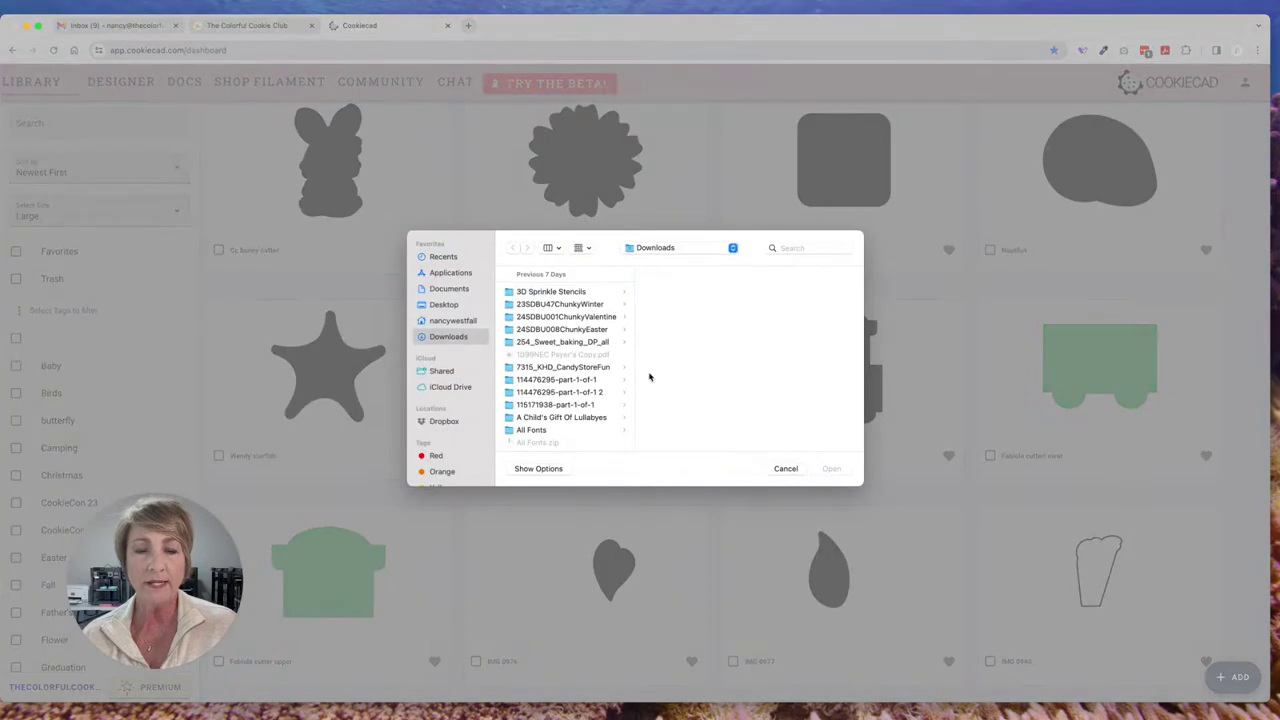
pyautogui.click(461, 306)
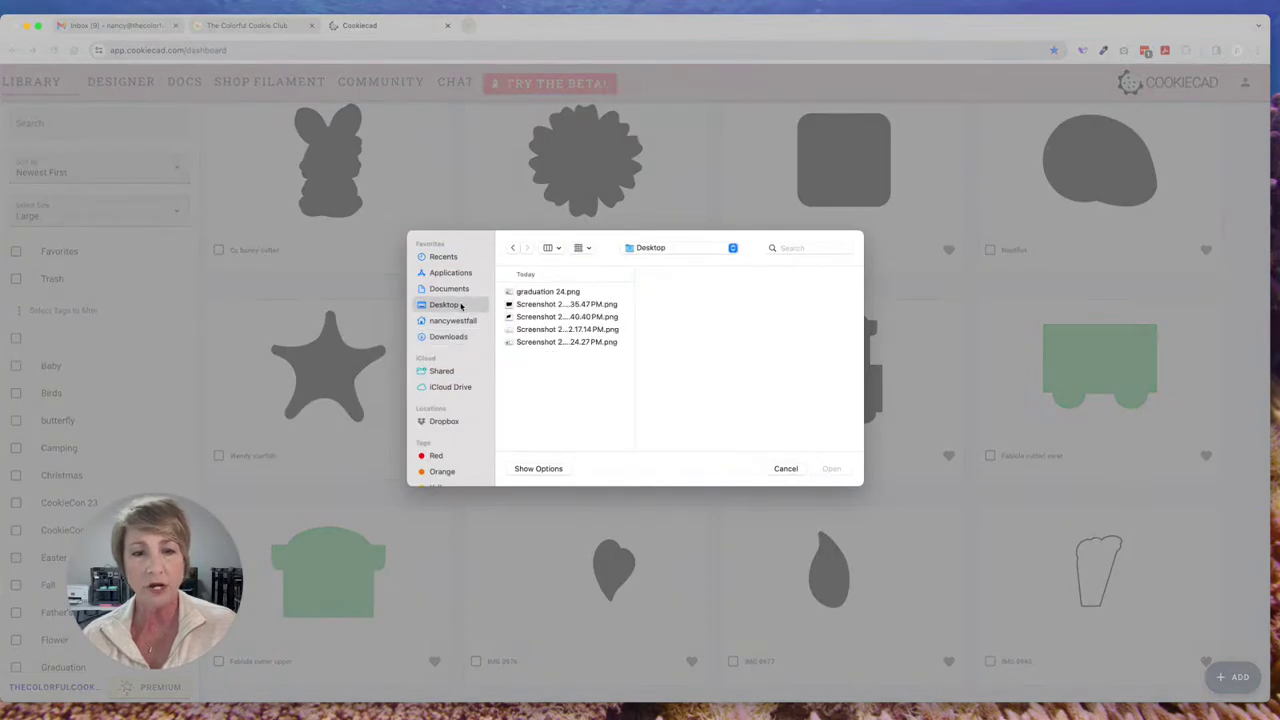
pyautogui.click(547, 310)
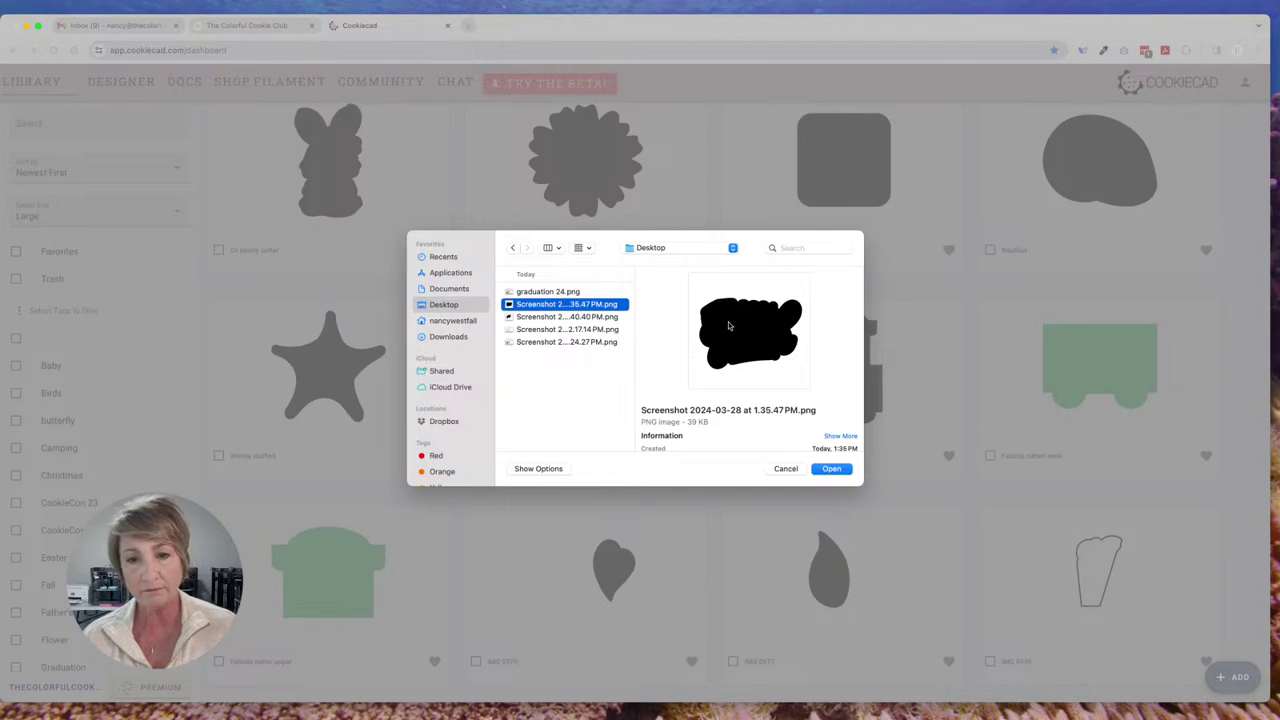
pyautogui.click(586, 319)
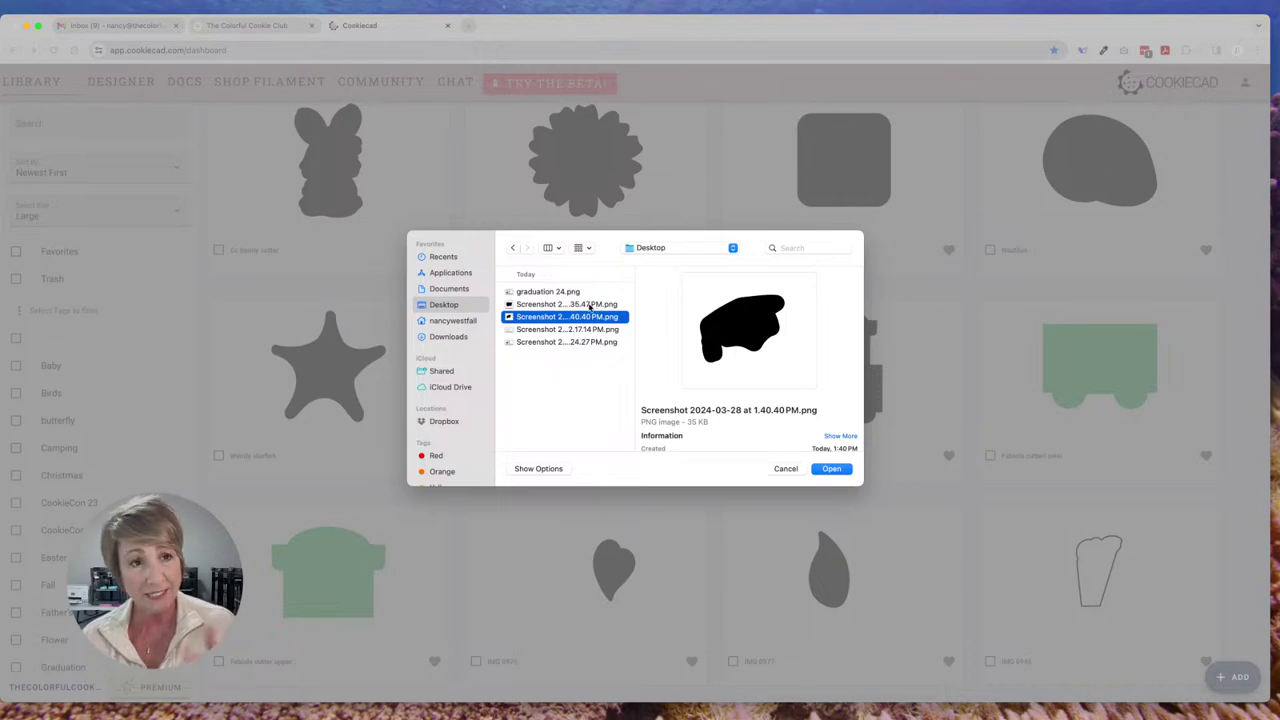
pyautogui.keyDown('shift'); pyautogui.click(590, 305); pyautogui.keyUp('shift')
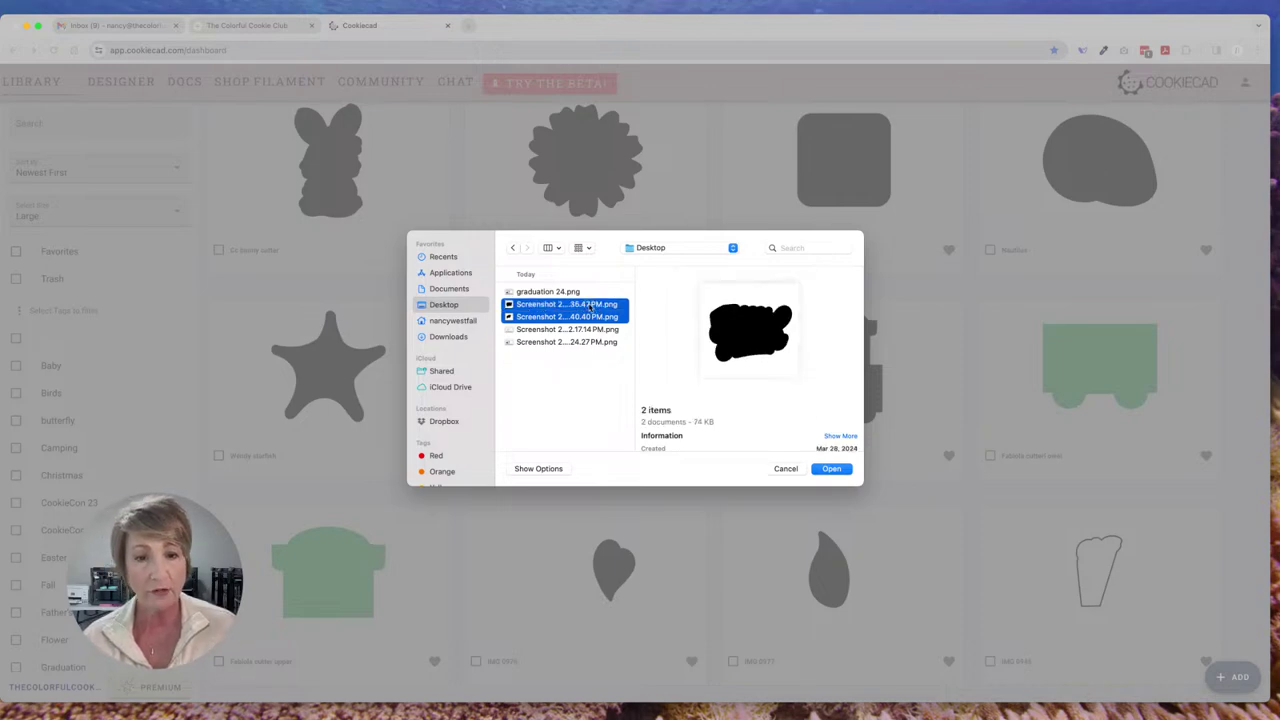
pyautogui.click(833, 469)
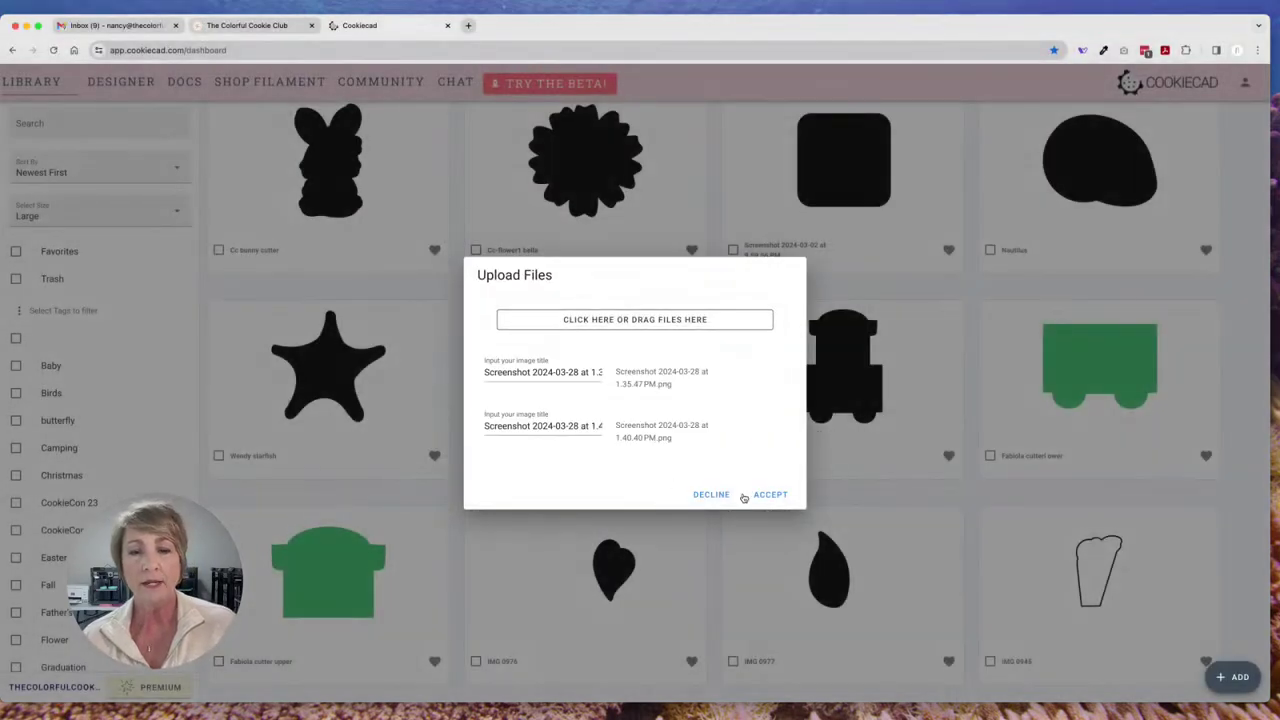
pyautogui.click(769, 495)
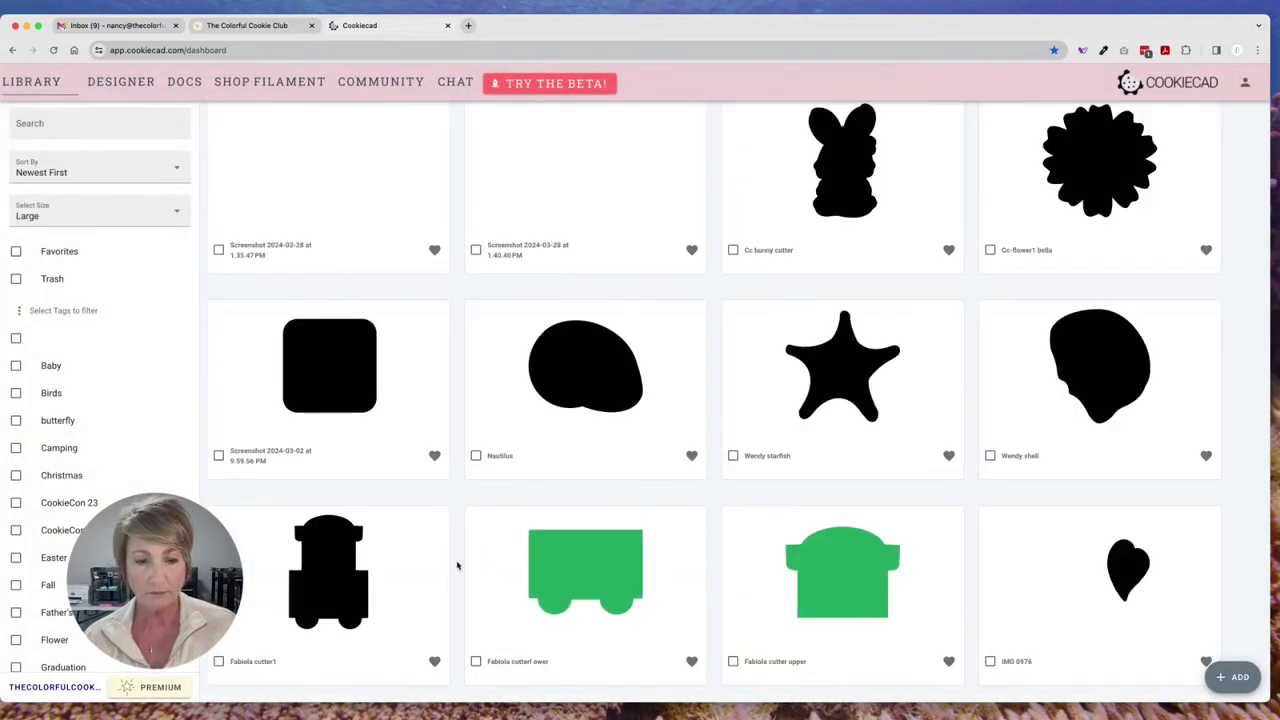
# Step: Open the uploaded image Screenshot 2024-03-28 at 1.35.47 PM in the cutter designer
pyautogui.scroll(1, 497, 372)
pyautogui.scroll(-1, 497, 372)
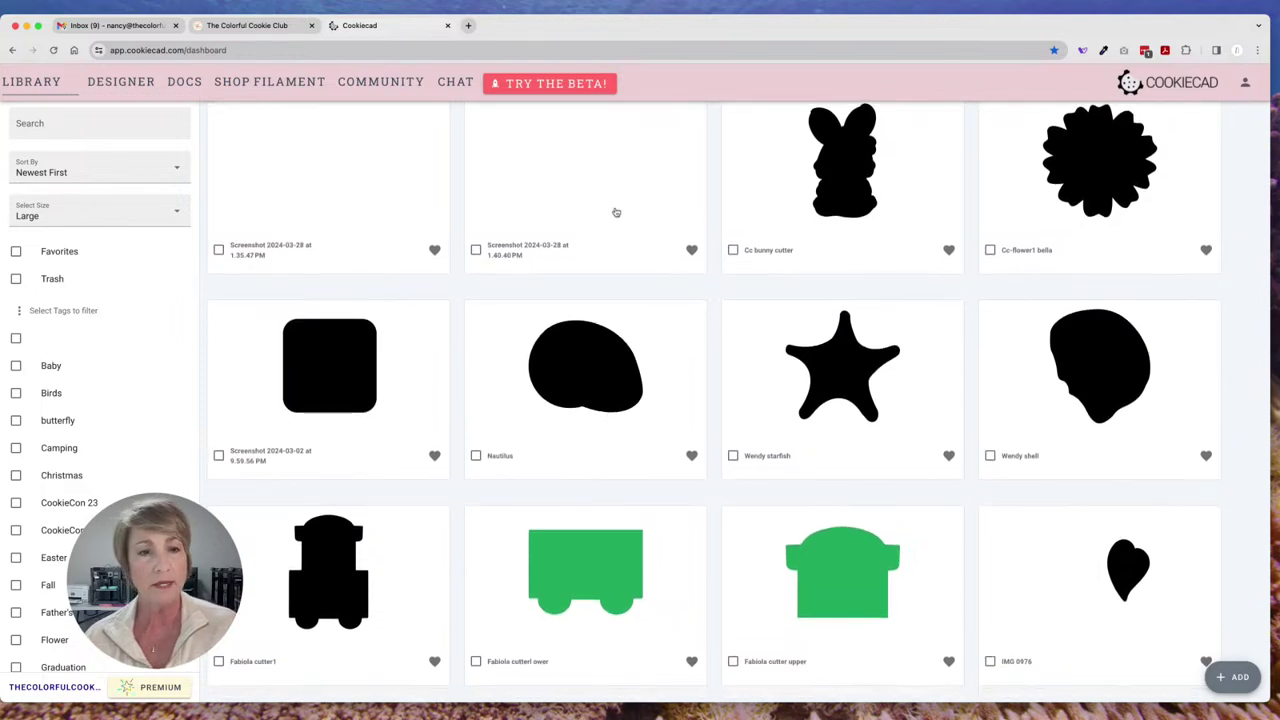
pyautogui.click(370, 179)
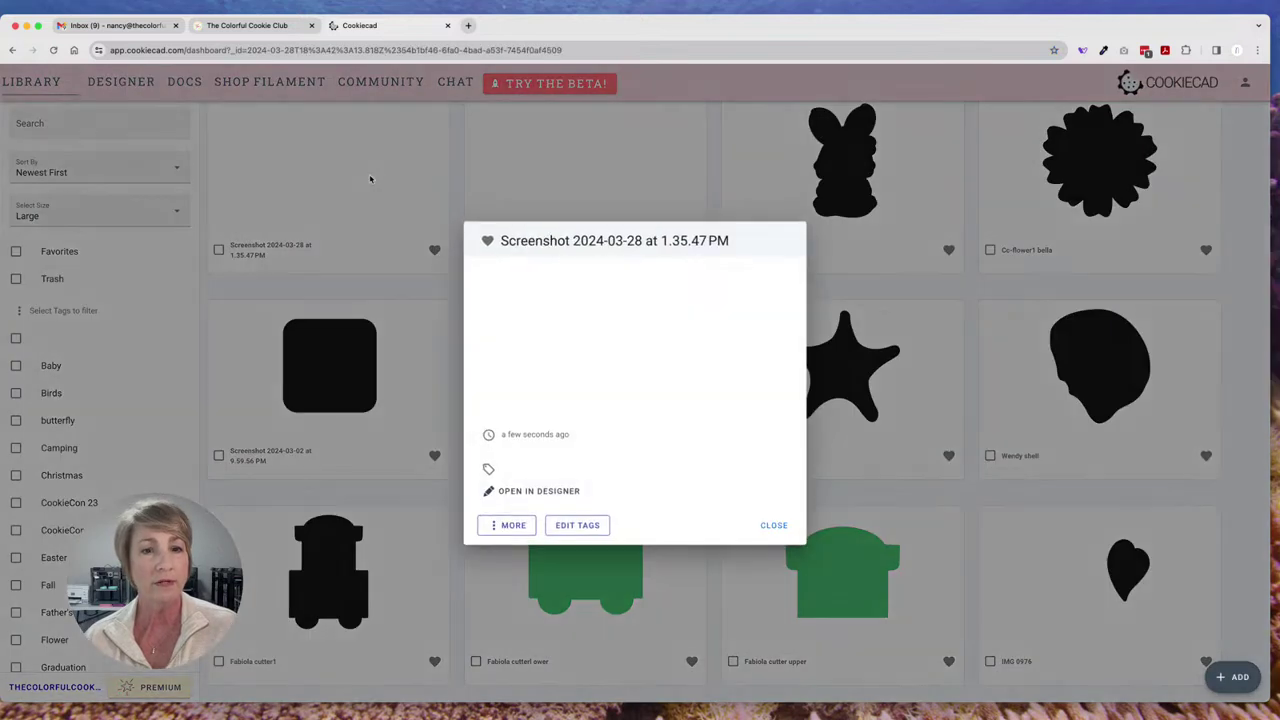
pyautogui.click(552, 491)
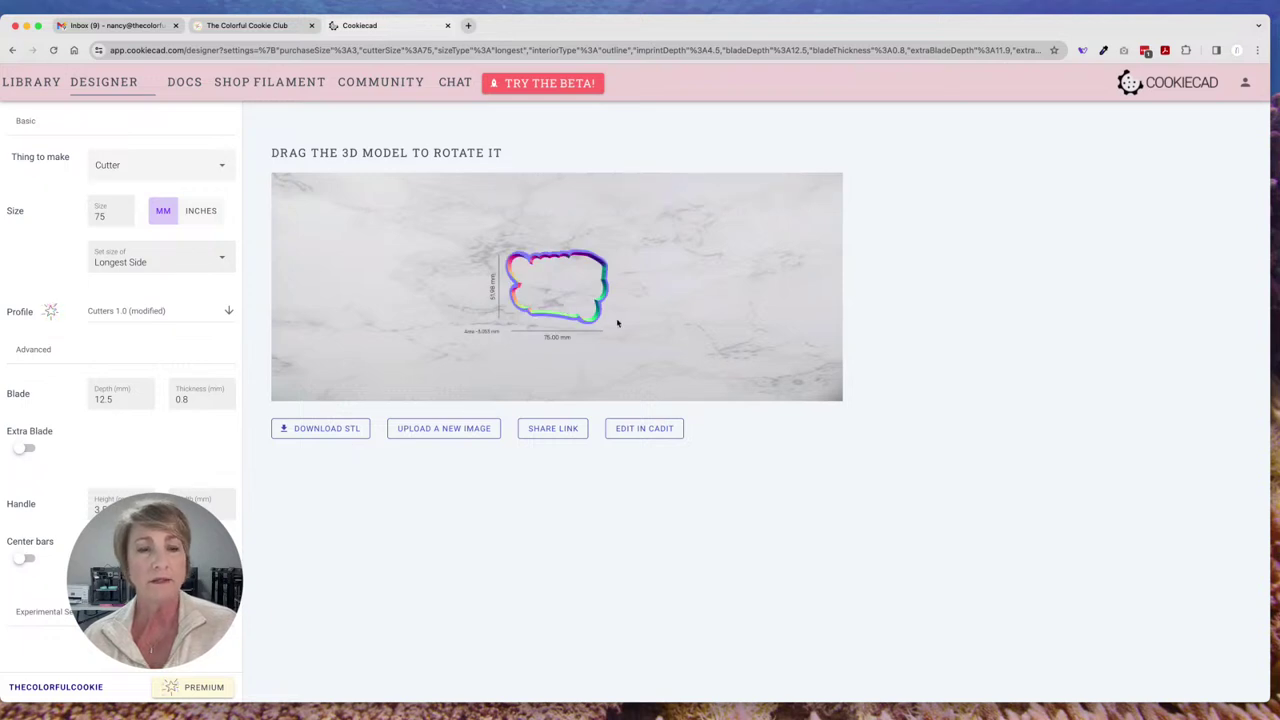
# Step: Examine the 3D preview of the lettering cutter and switch its size units to inches
pyautogui.moveTo(617, 321); pyautogui.dragTo(600, 292)
pyautogui.scroll(10, 603, 294)
pyautogui.scroll(-5, 598, 300)
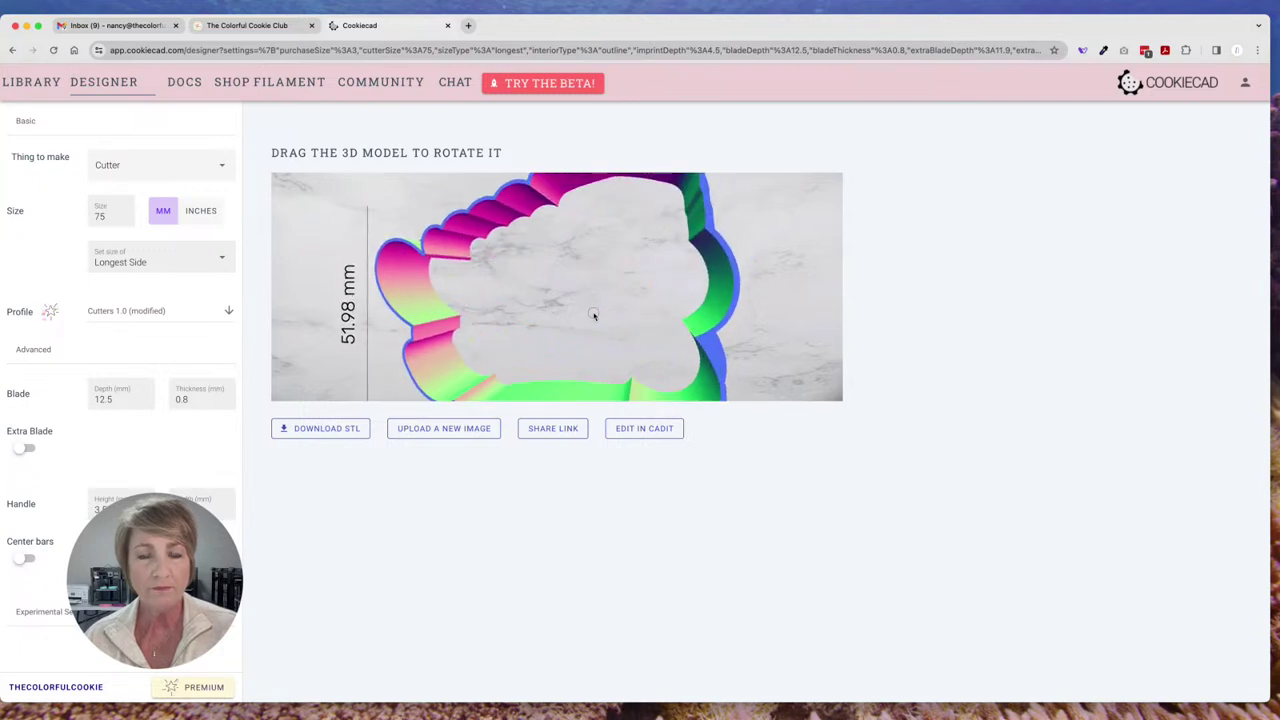
pyautogui.scroll(-3, 593, 319)
pyautogui.scroll(-5, 593, 319)
pyautogui.scroll(2, 593, 319)
pyautogui.scroll(-2, 593, 319)
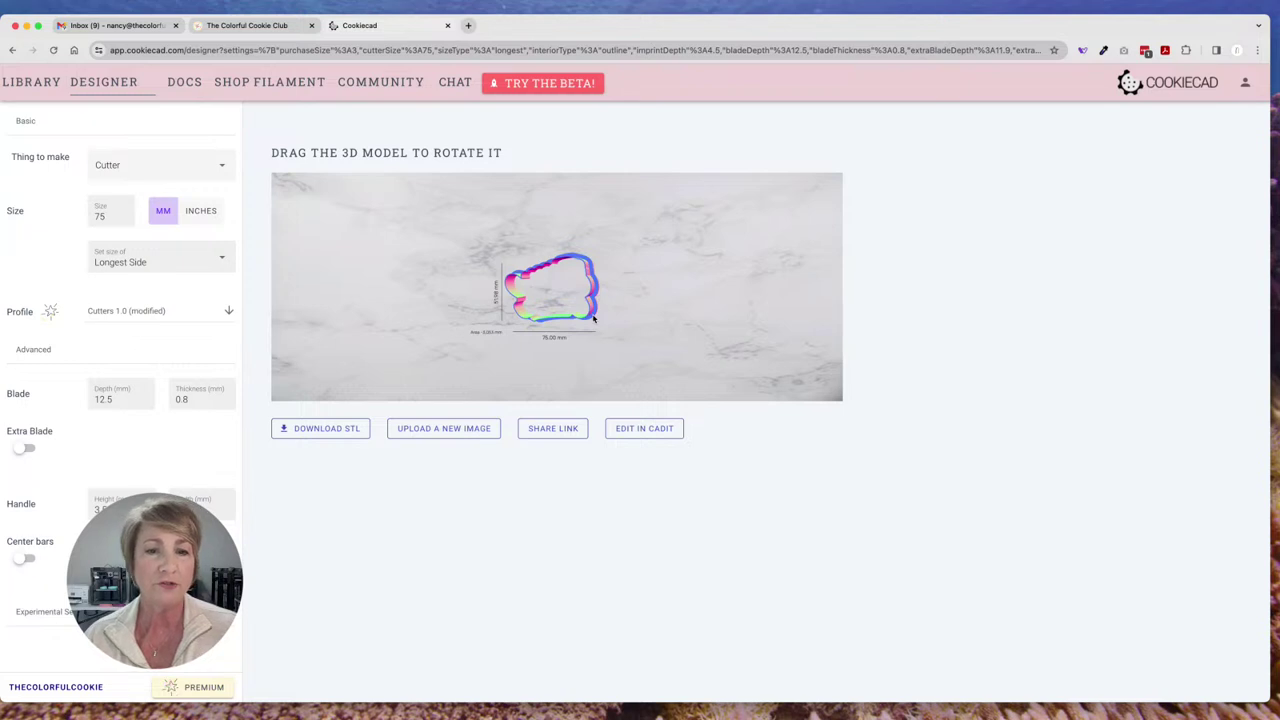
pyautogui.scroll(5, 593, 319)
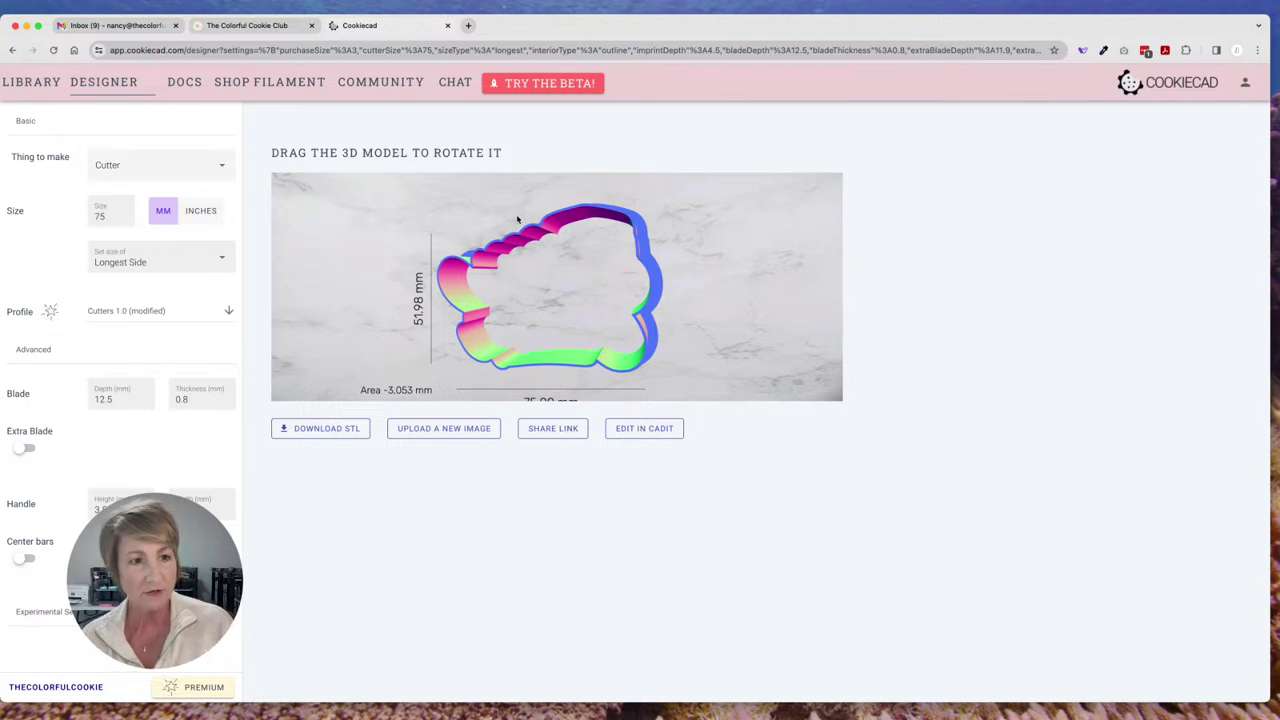
pyautogui.click(201, 210)
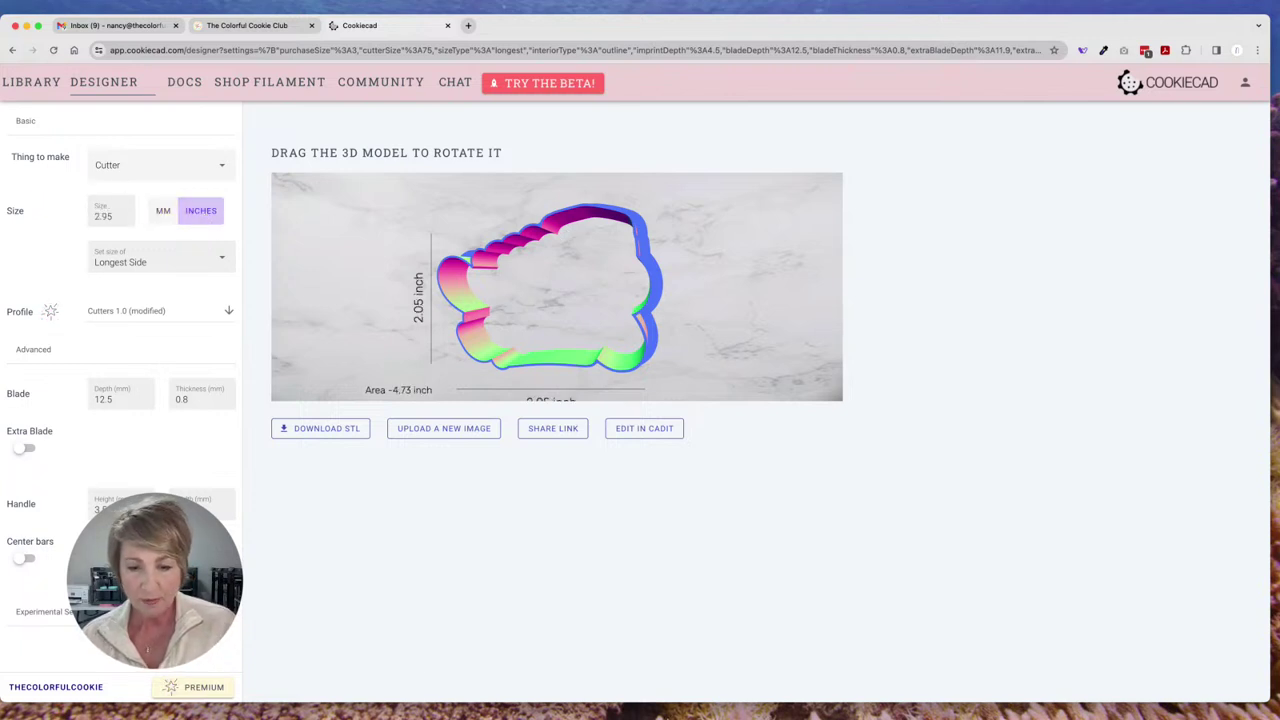
# Step: Switch to Cricut Design Space and check the sizes of the attached 2024 grad lettering group and its black backing
pyautogui.click(757, 700)
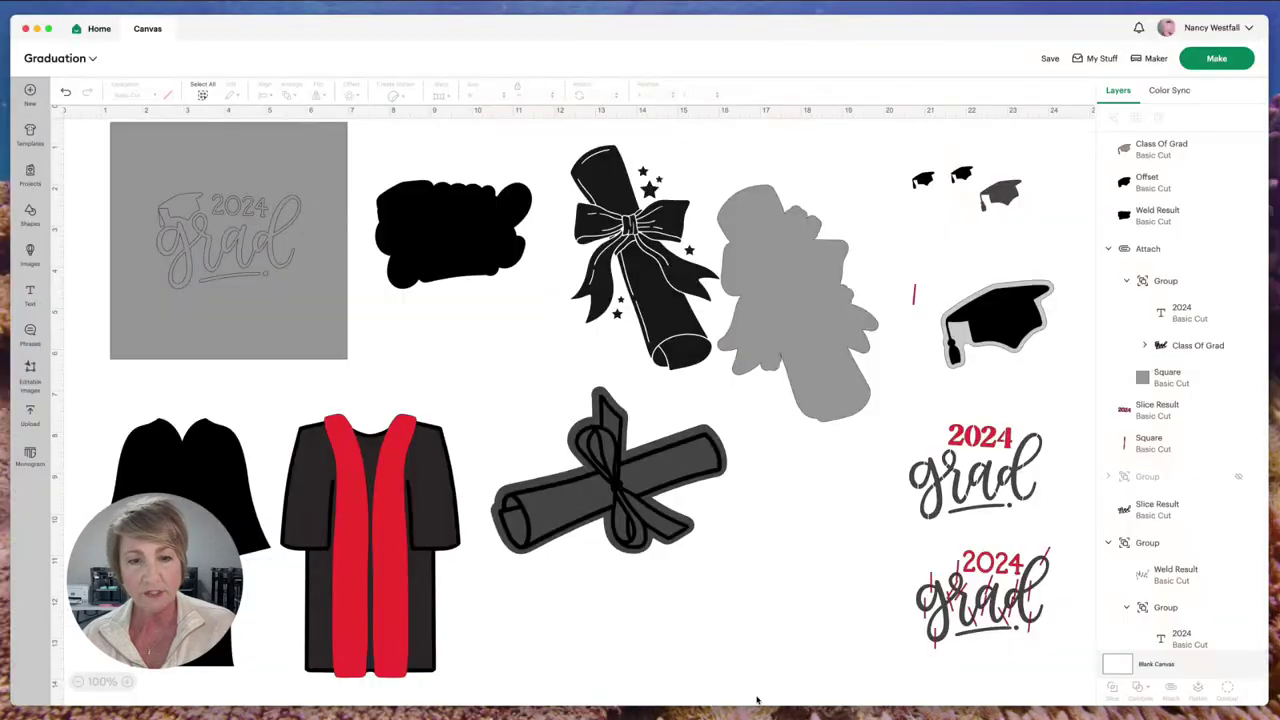
pyautogui.click(238, 242)
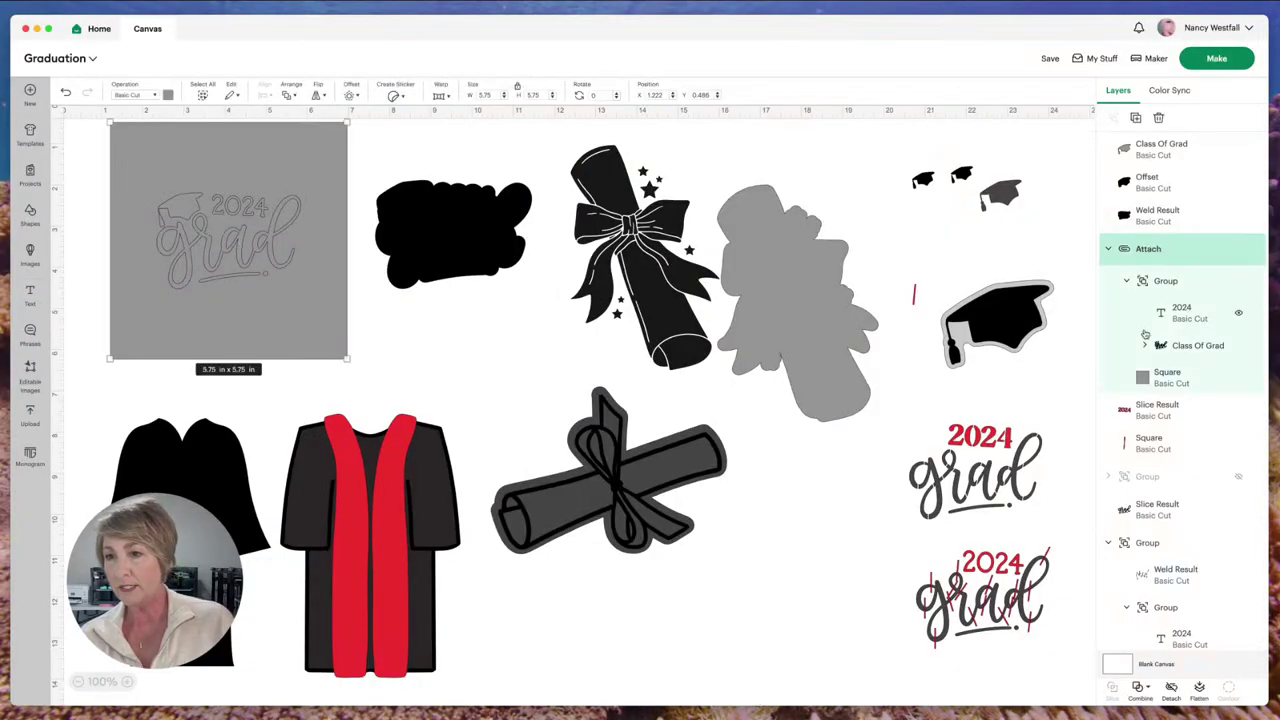
pyautogui.click(1157, 283)
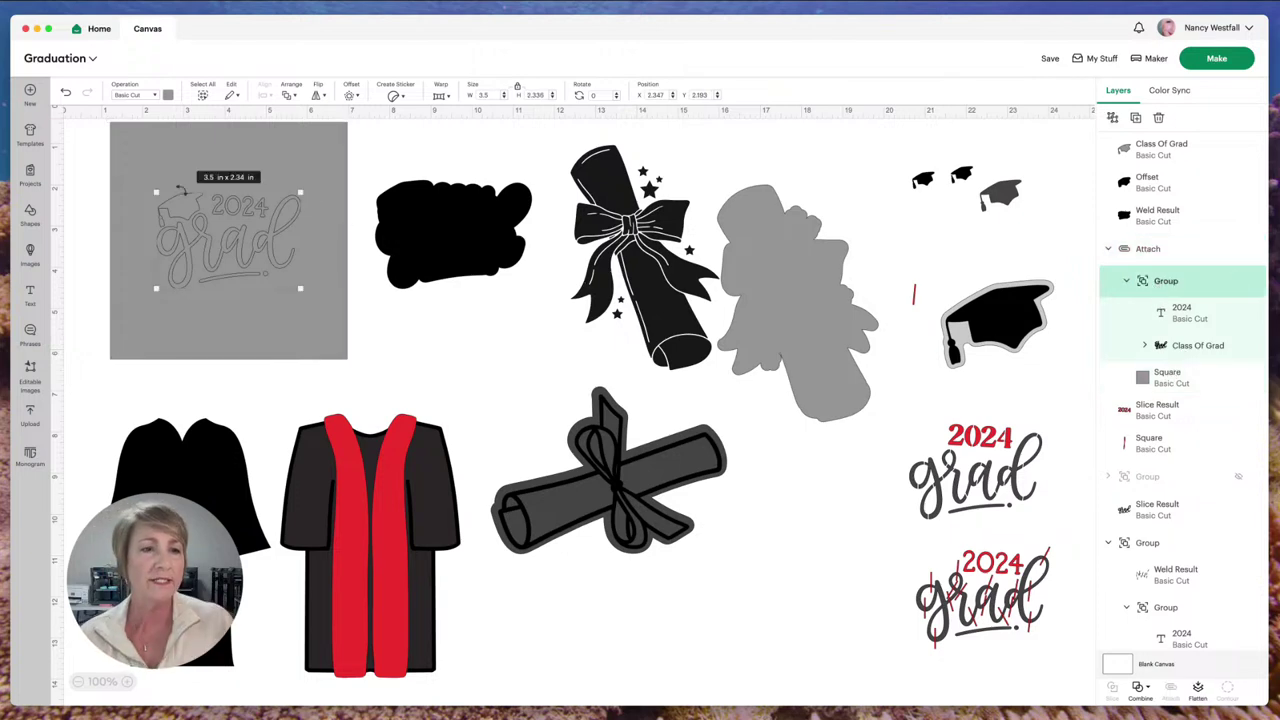
pyautogui.click(446, 234)
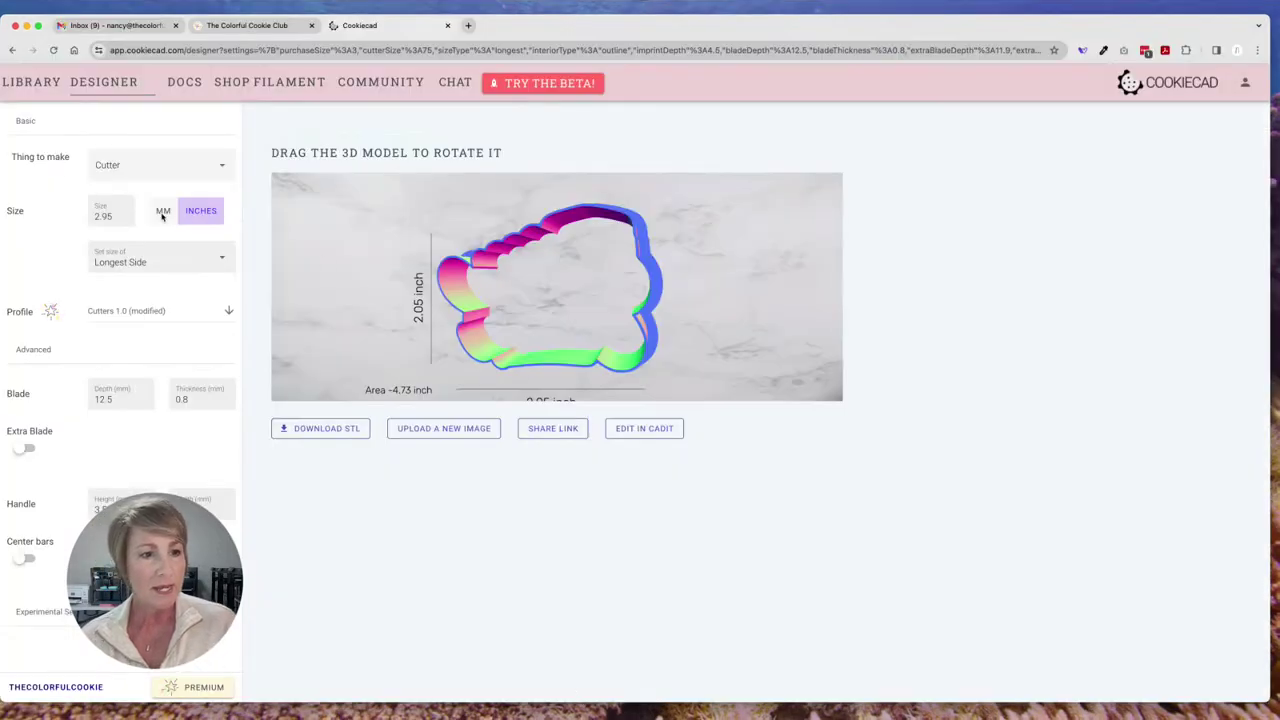
# Step: Set the lettering cutter's longest side to 3.8 inches
pyautogui.click(203, 217)
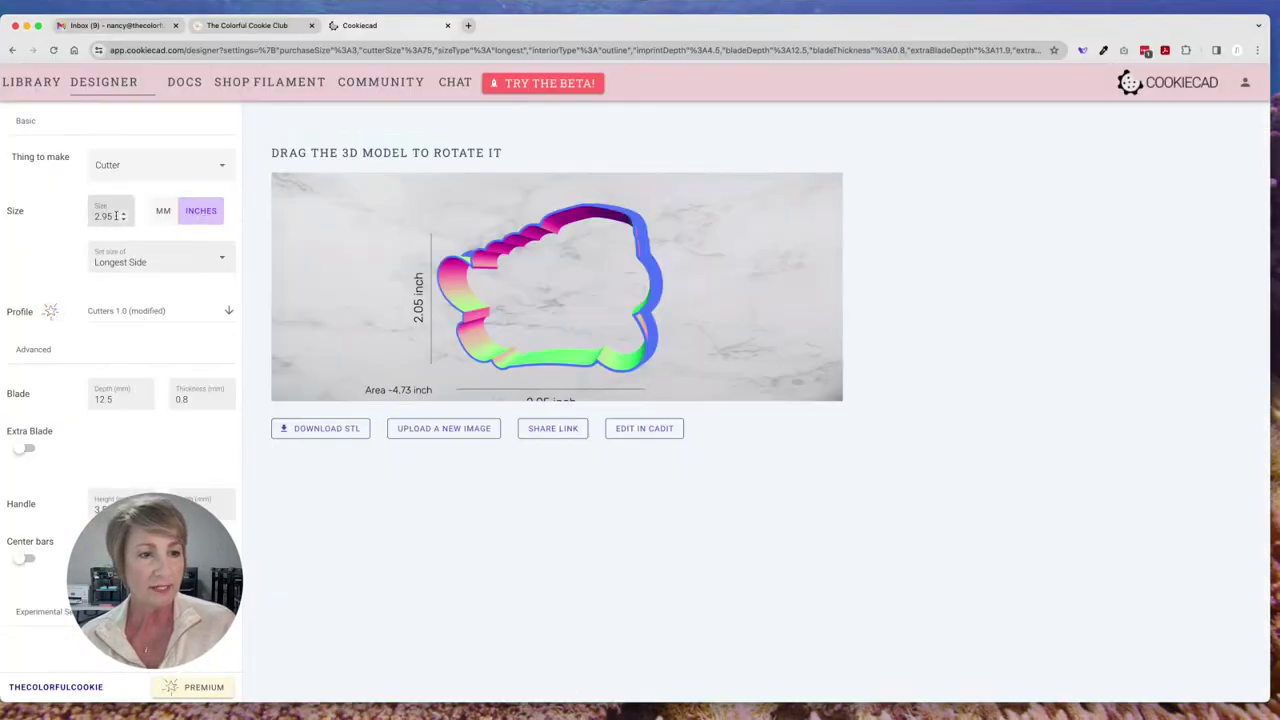
pyautogui.moveTo(112, 216); pyautogui.dragTo(88, 216)
pyautogui.write('3')
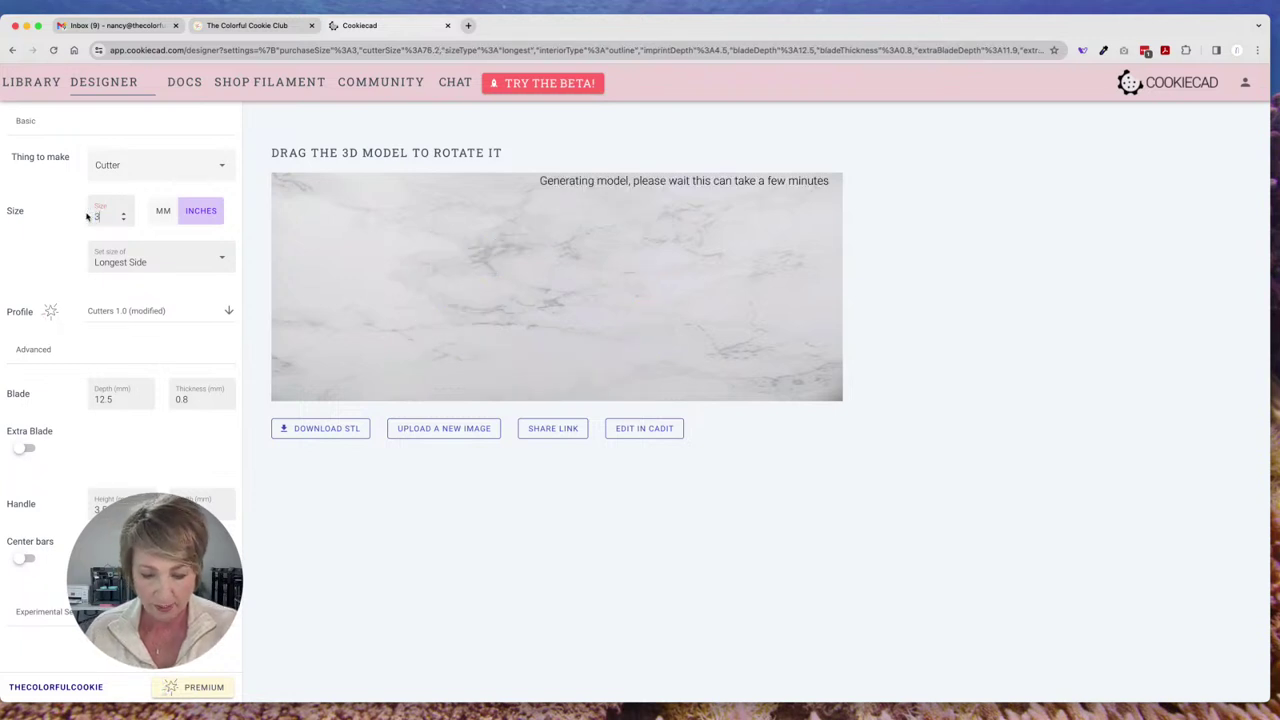
pyautogui.write('.8')
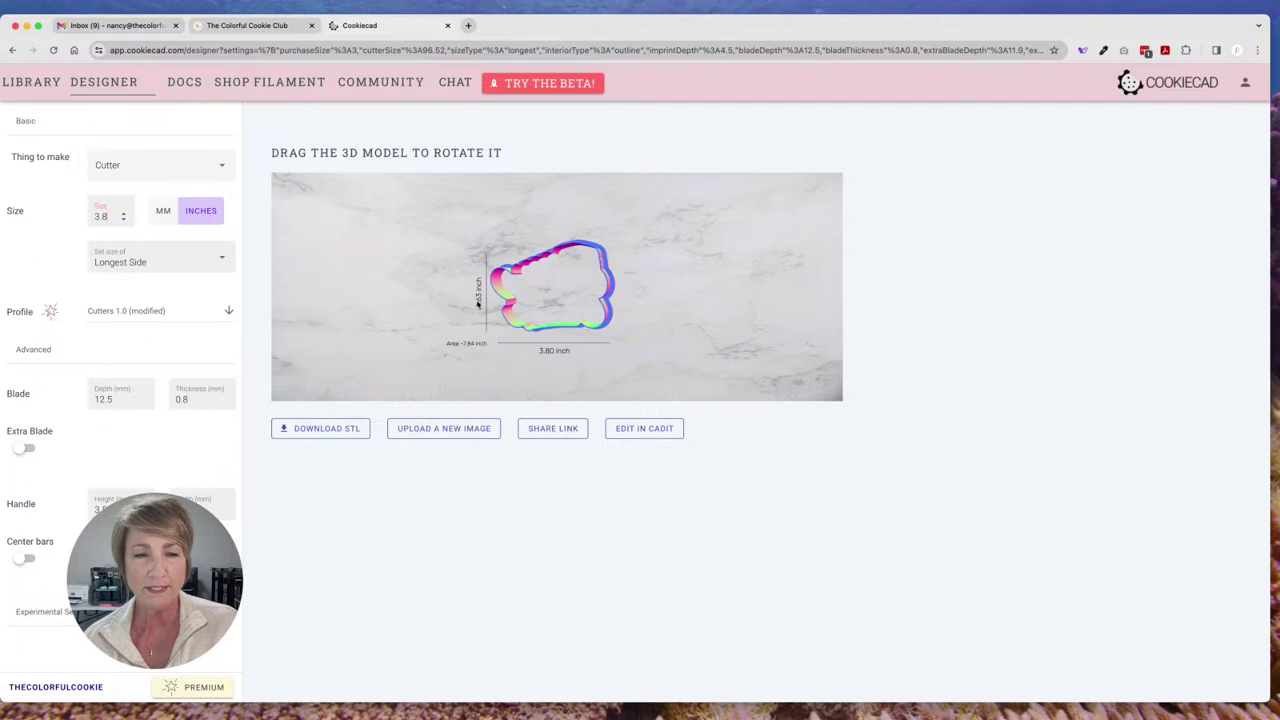
# Step: Check the black backing's size in Cricut Design Space, and return to Cookiecad to compare it with the cutter's dimensions in the 3D preview
pyautogui.click(755, 700)
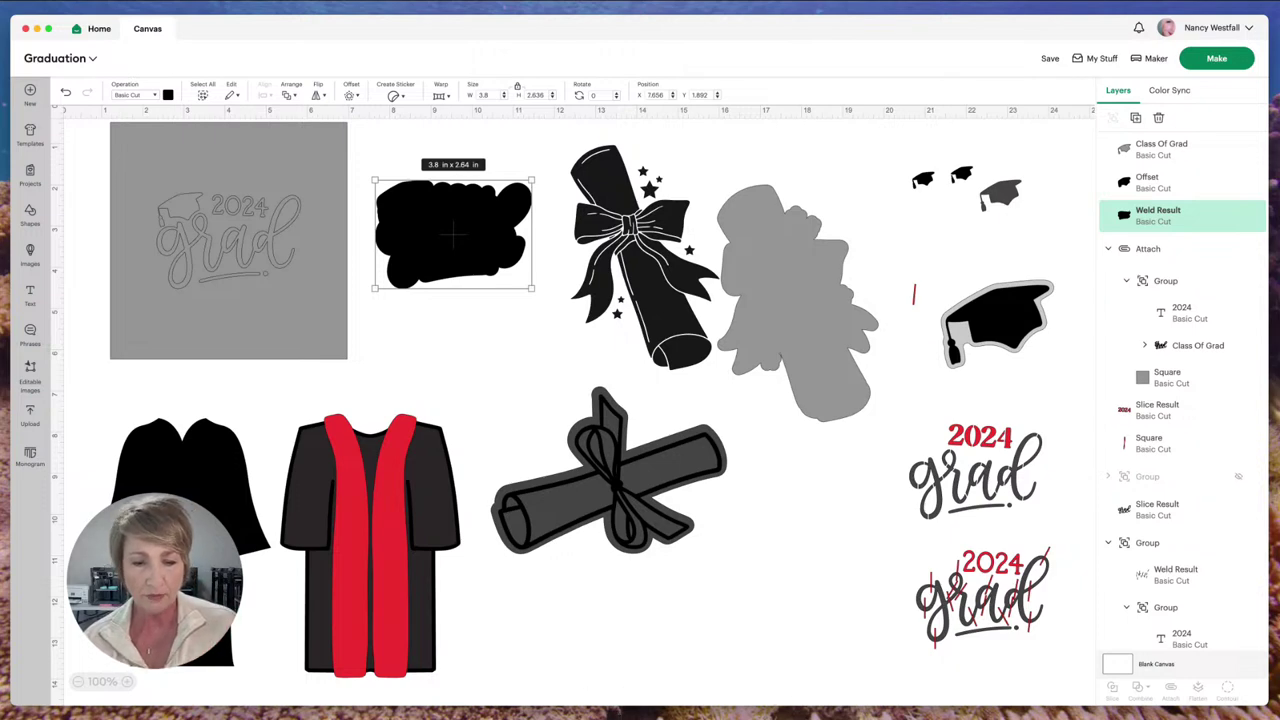
pyautogui.click(589, 704)
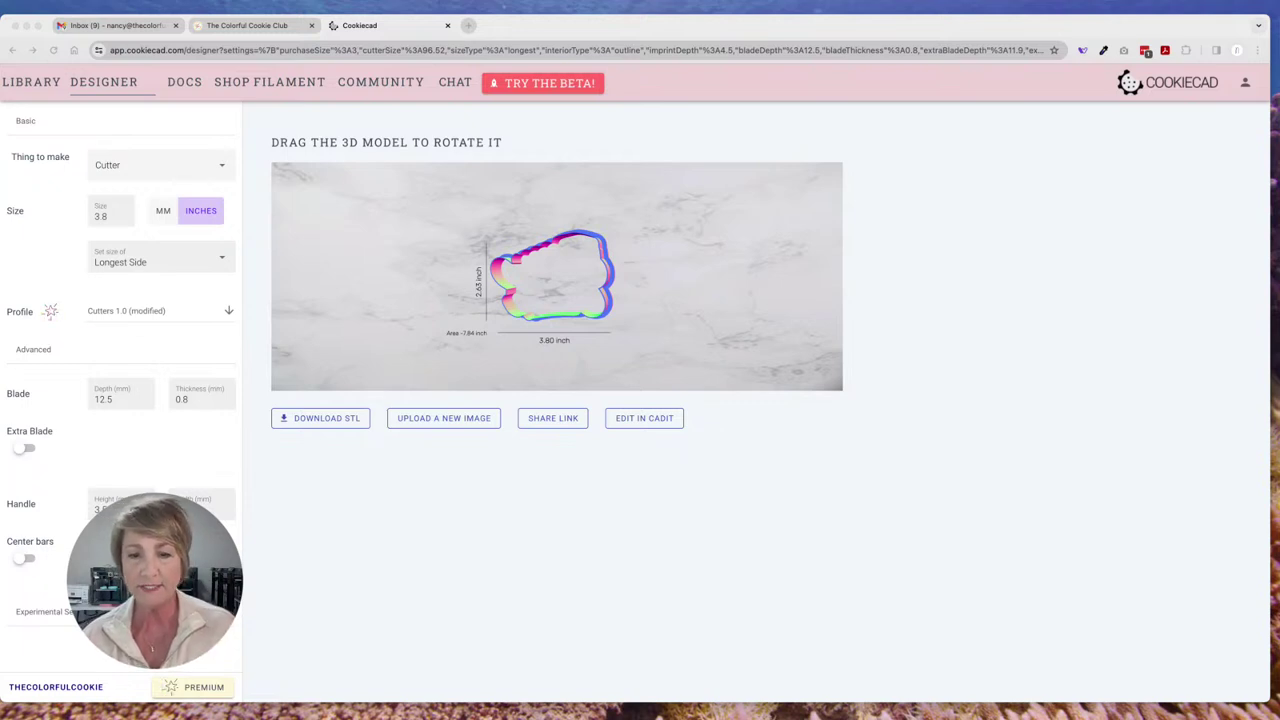
pyautogui.click(976, 670)
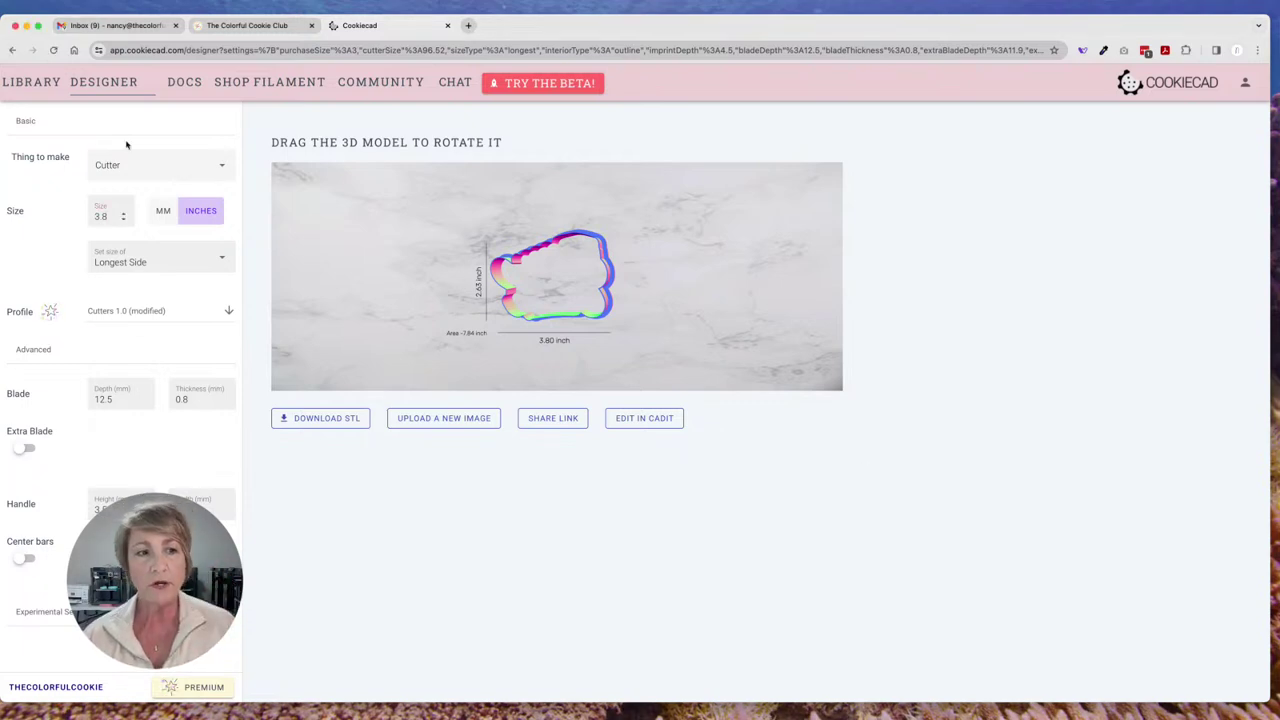
pyautogui.click(103, 216)
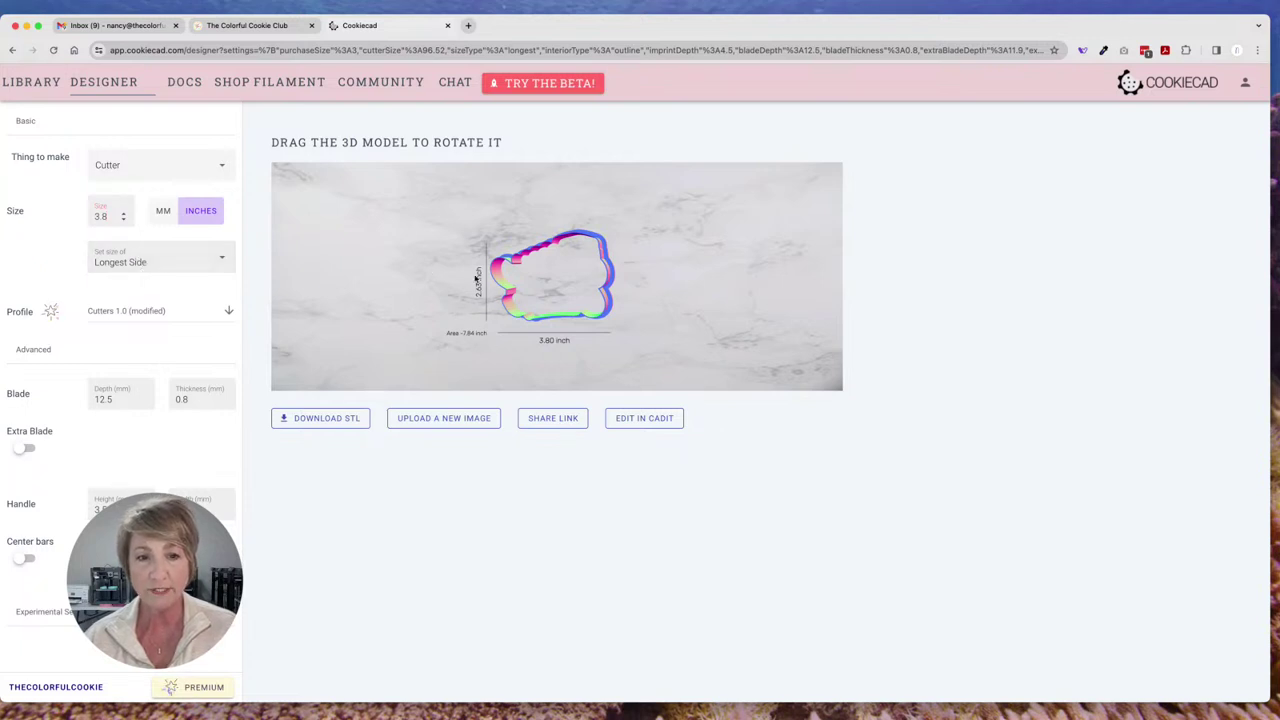
pyautogui.moveTo(631, 336); pyautogui.dragTo(566, 284)
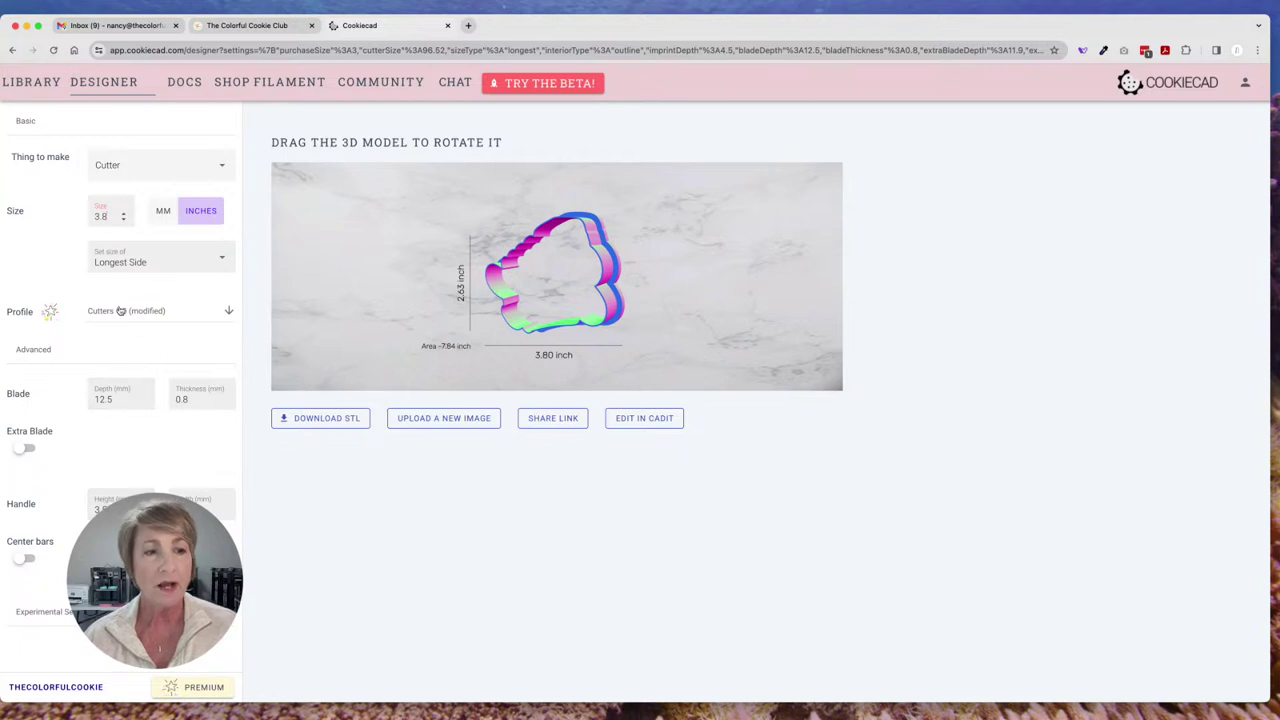
# Step: Apply the saved Cutters 1.0 profile to the lettering cutter
pyautogui.click(118, 313)
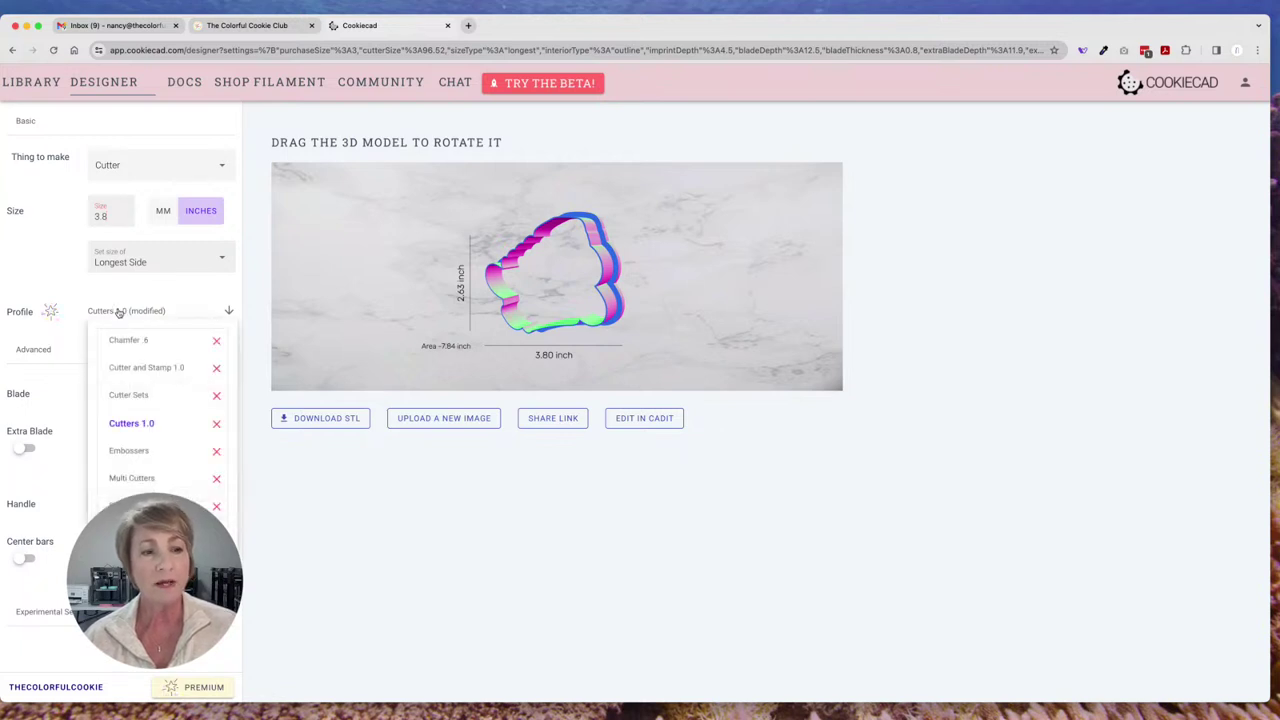
pyautogui.click(133, 425)
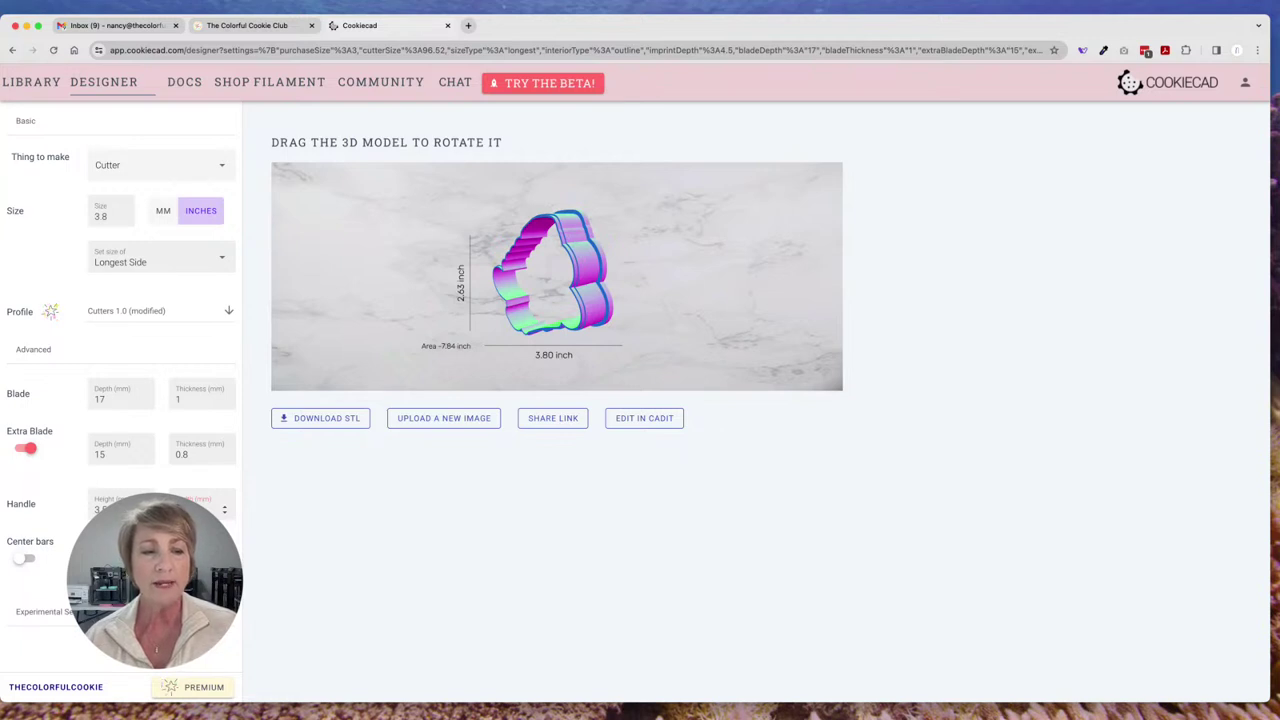
pyautogui.click(115, 311)
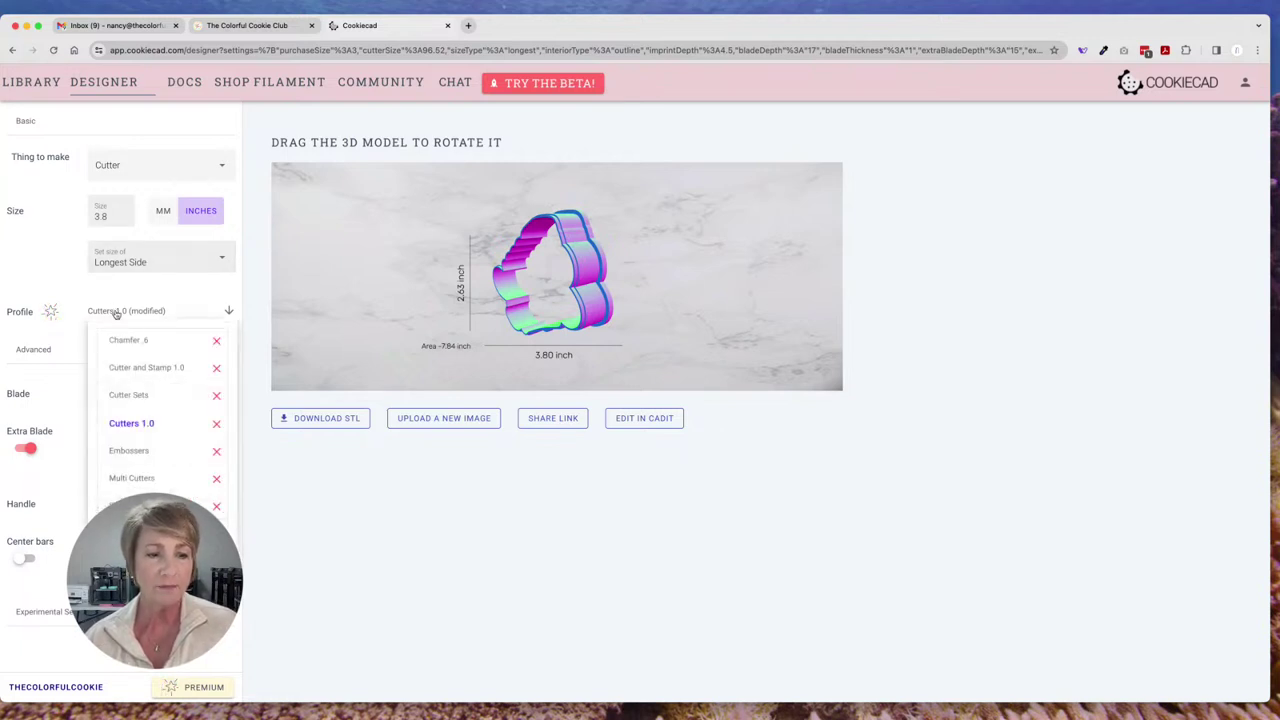
pyautogui.click(128, 424)
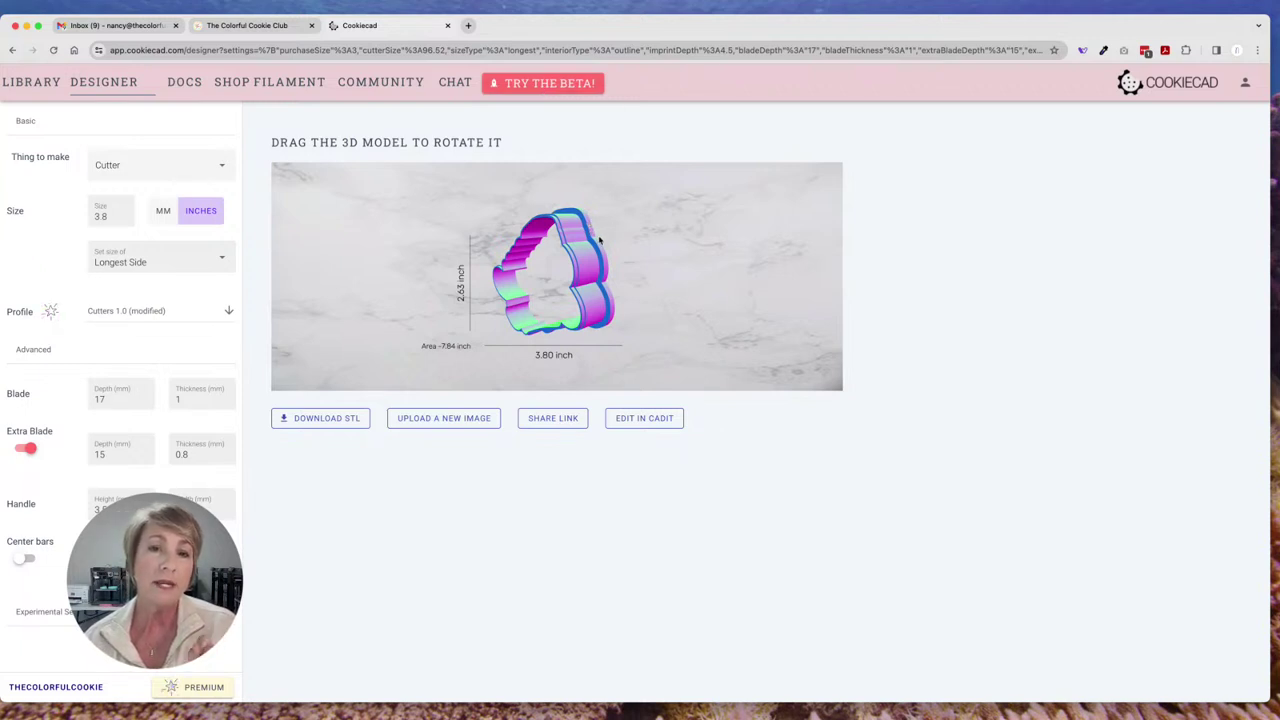
# Step: Download the cutter as an STL to the desktop, named cc_grad 24.stl
pyautogui.click(352, 420)
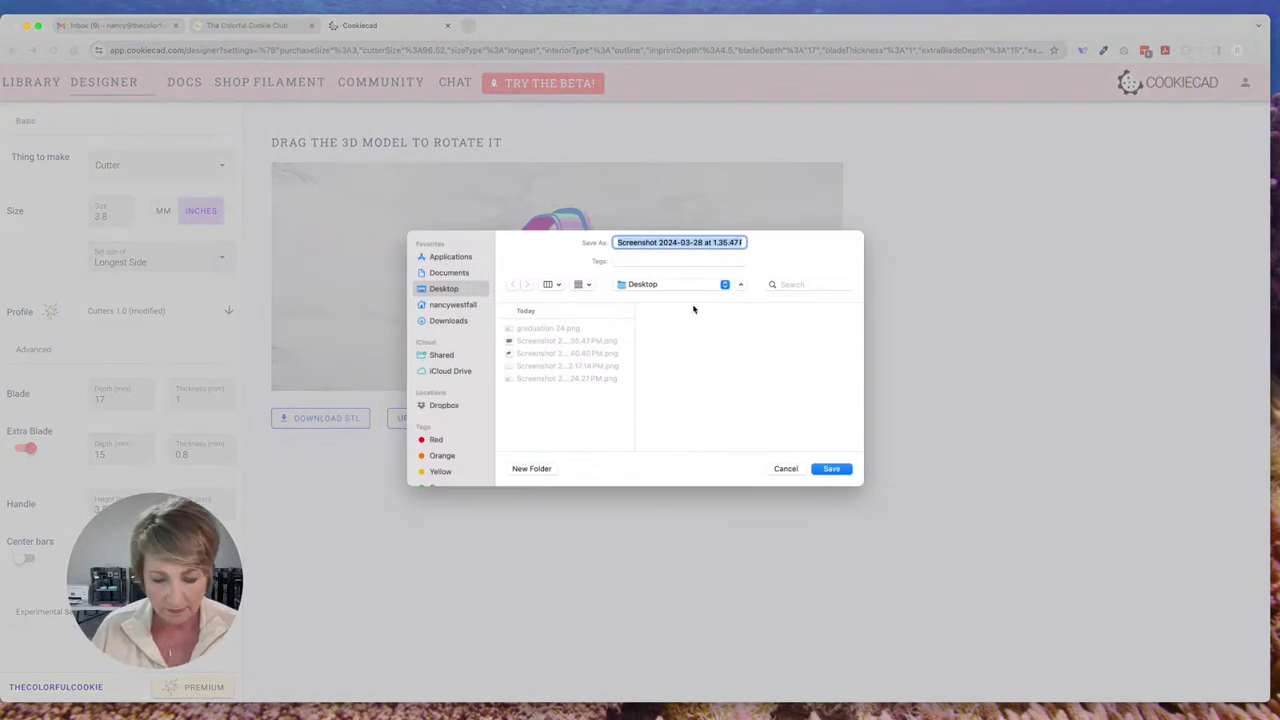
pyautogui.write('grad 24.stl')
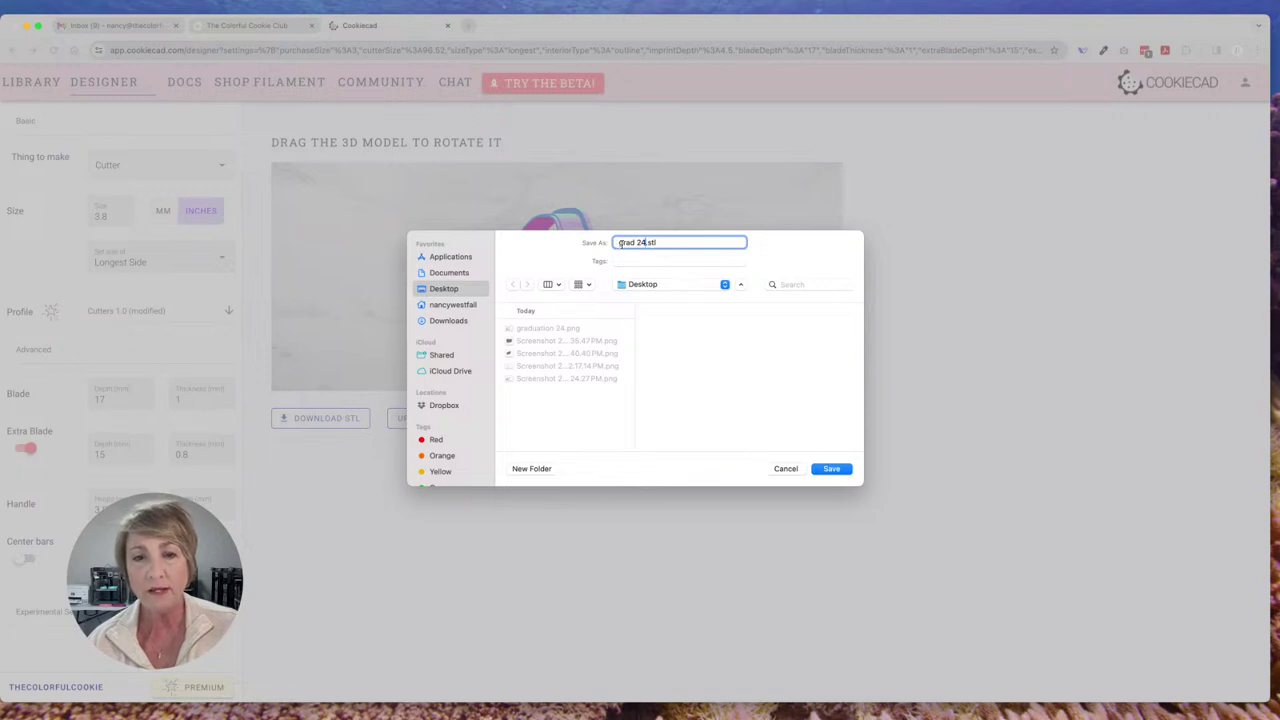
pyautogui.write('cc_')
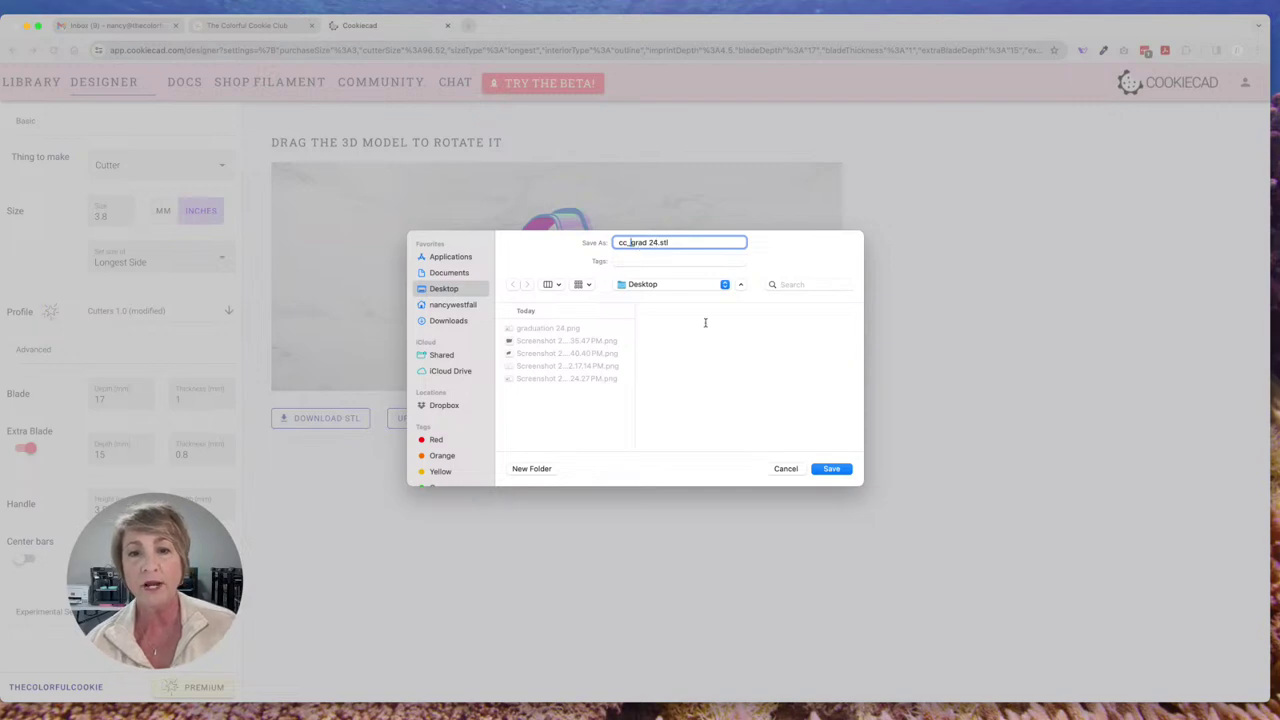
pyautogui.click(833, 470)
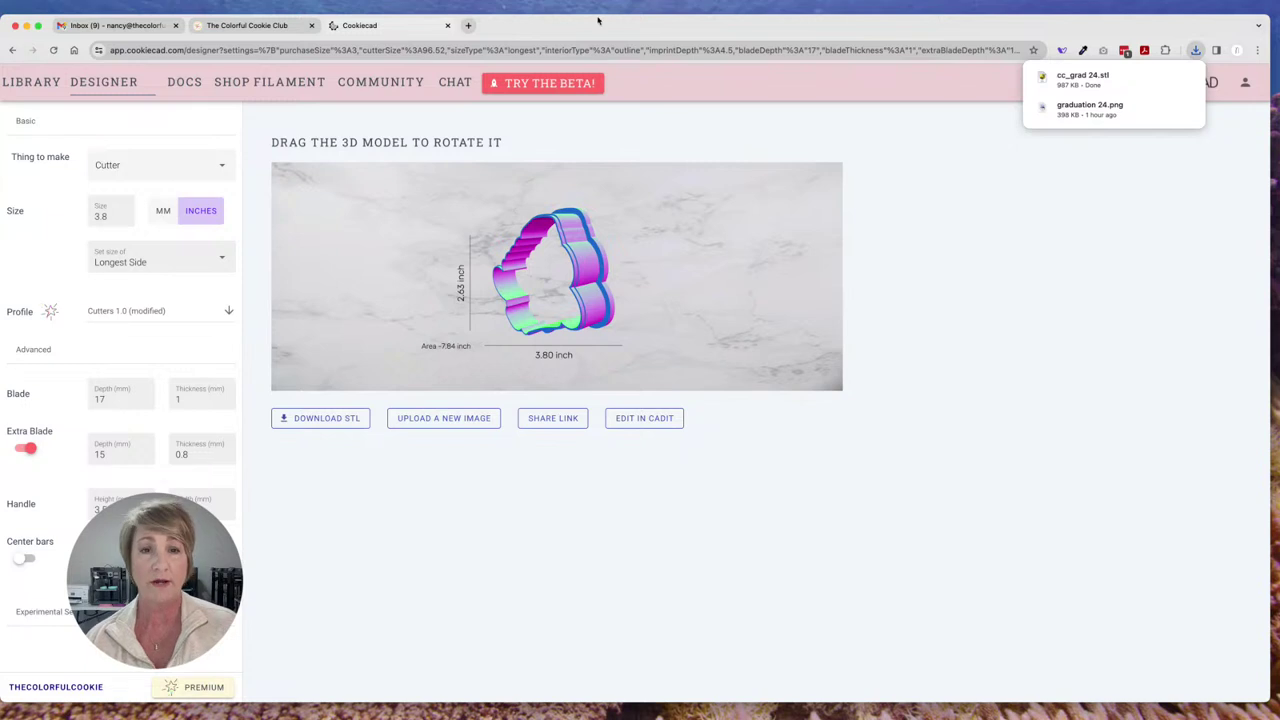
# Step: Open the design in the beta designer and examine the imprint cutter's blade, imprint and handle settings and its 3D shape
pyautogui.click(567, 88)
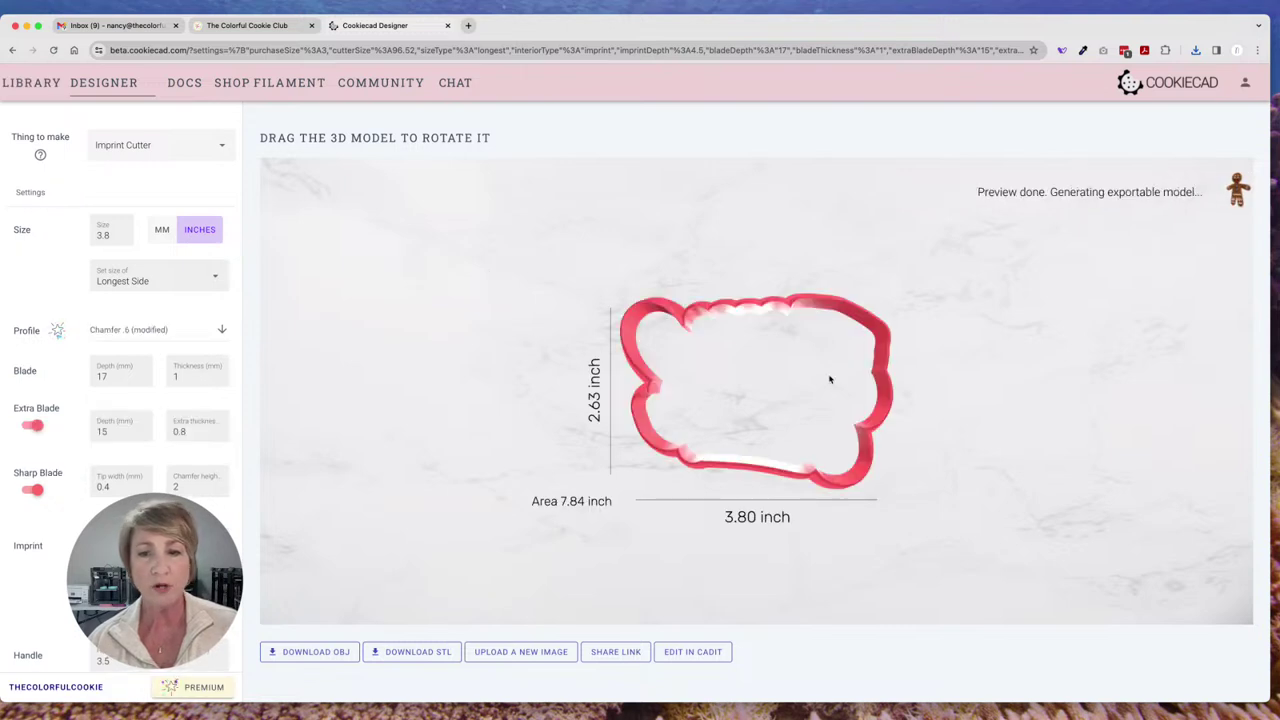
pyautogui.moveTo(888, 410); pyautogui.dragTo(691, 378)
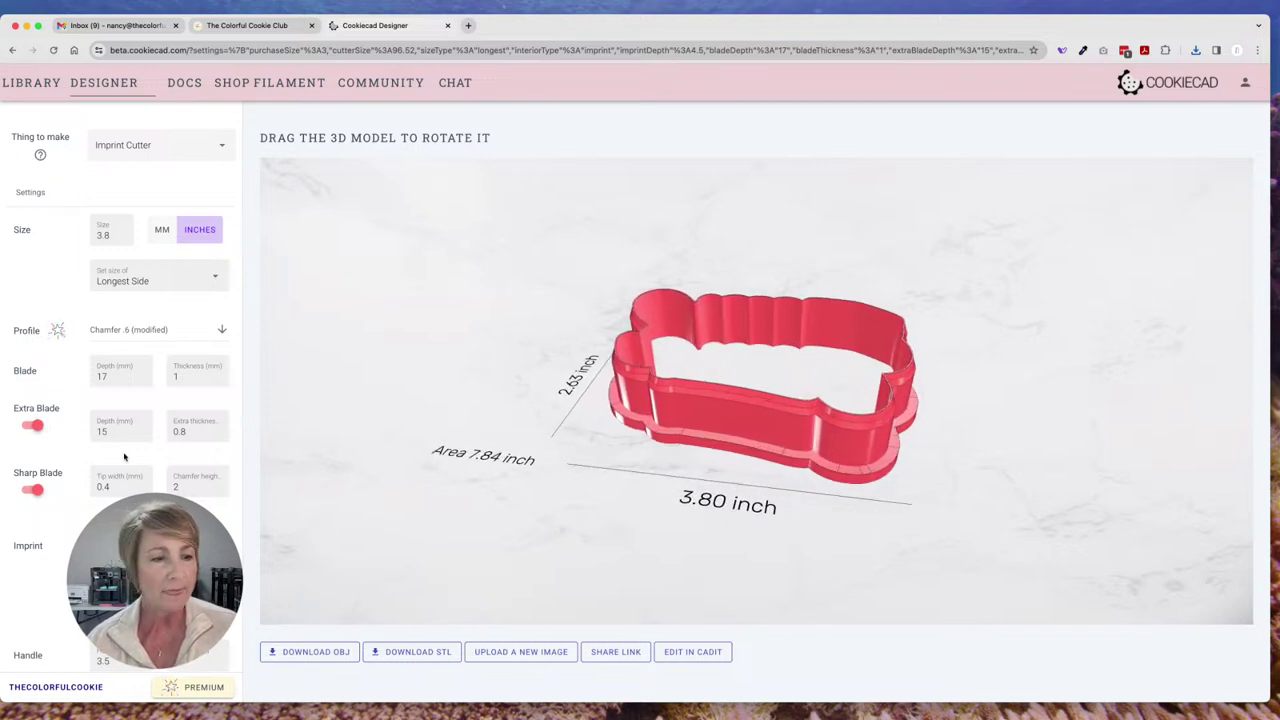
pyautogui.scroll(-1, 69, 534)
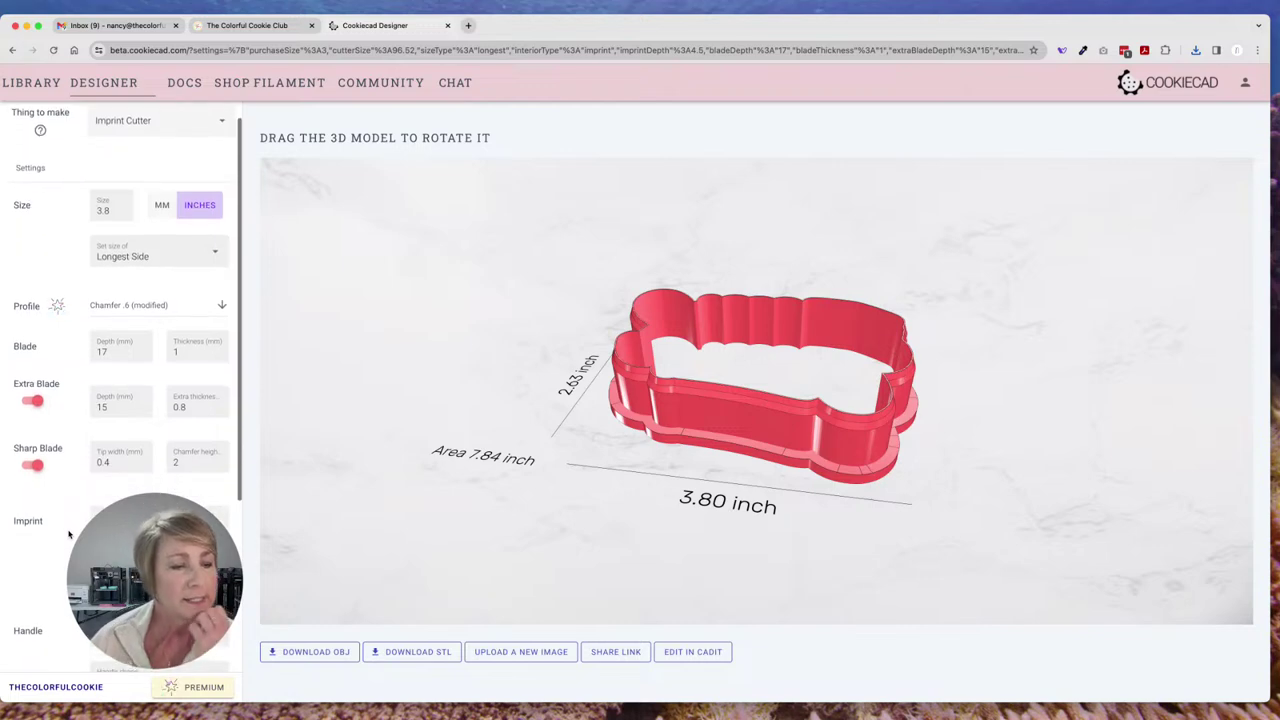
pyautogui.scroll(-3, 72, 534)
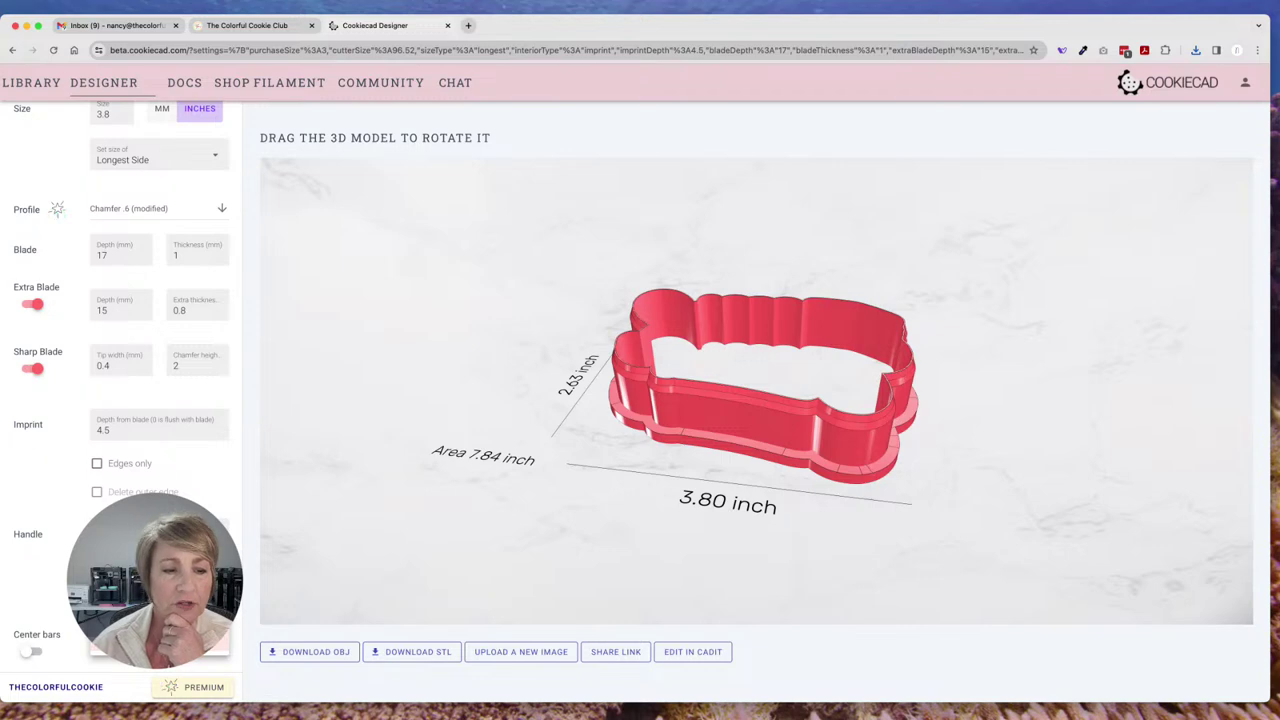
pyautogui.moveTo(740, 452); pyautogui.dragTo(886, 480)
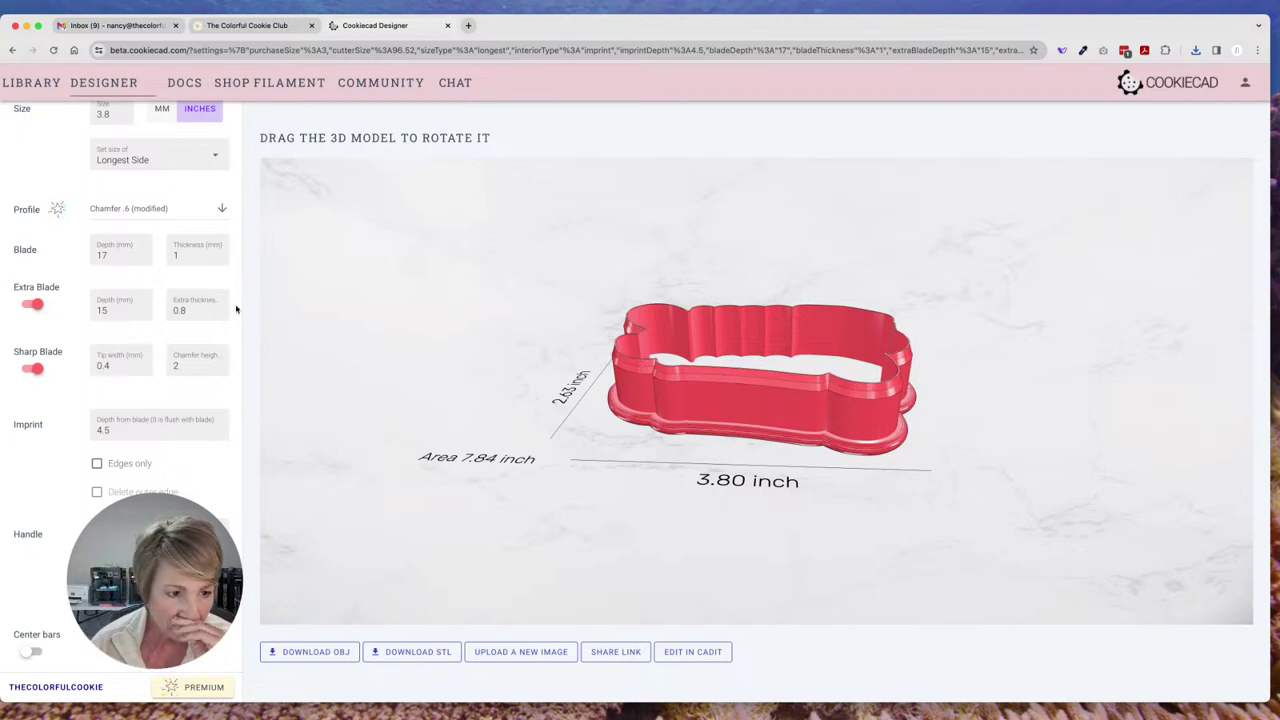
# Step: Set the main blade depth to 20 mm and inspect the regenerated cutter's profile in the 3D preview
pyautogui.click(112, 254)
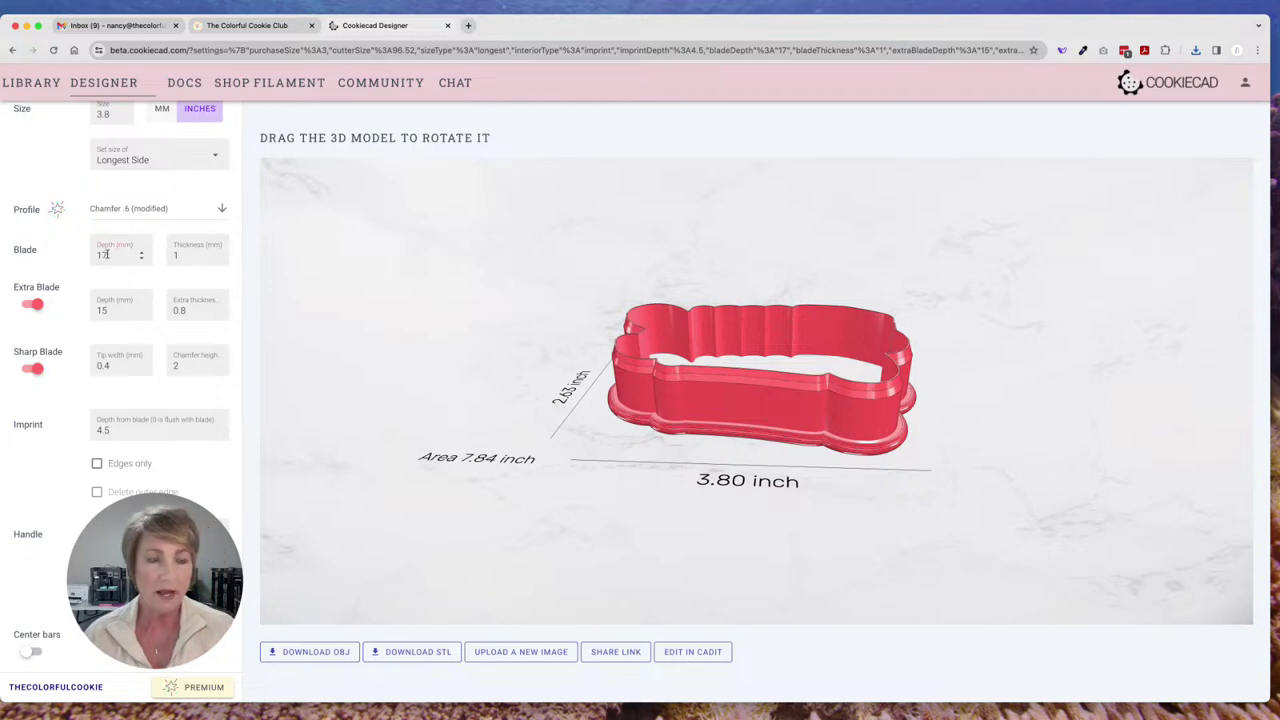
pyautogui.press('BackSpace')
pyautogui.press('BackSpace')
pyautogui.write('20')
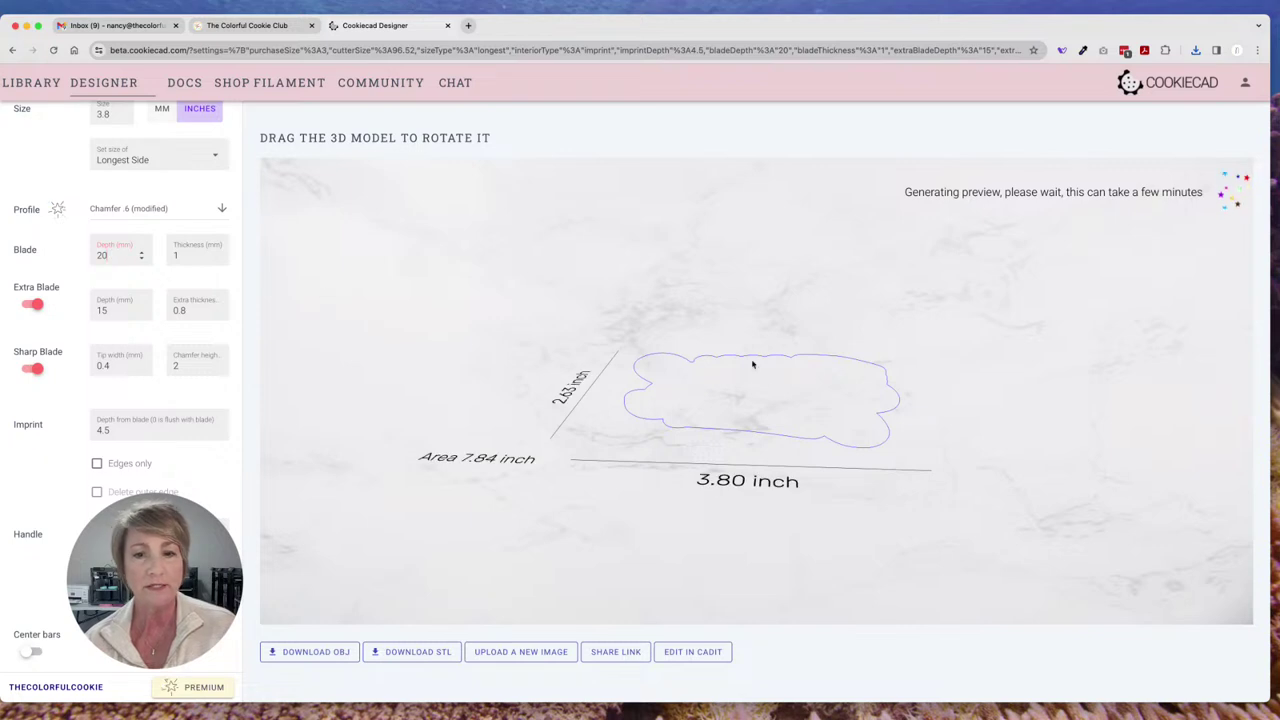
pyautogui.moveTo(828, 425)
pyautogui.mouseDown()
pyautogui.moveTo(709, 391)
pyautogui.moveTo(795, 395)
pyautogui.moveTo(831, 442)
pyautogui.moveTo(834, 428)
pyautogui.mouseUp()
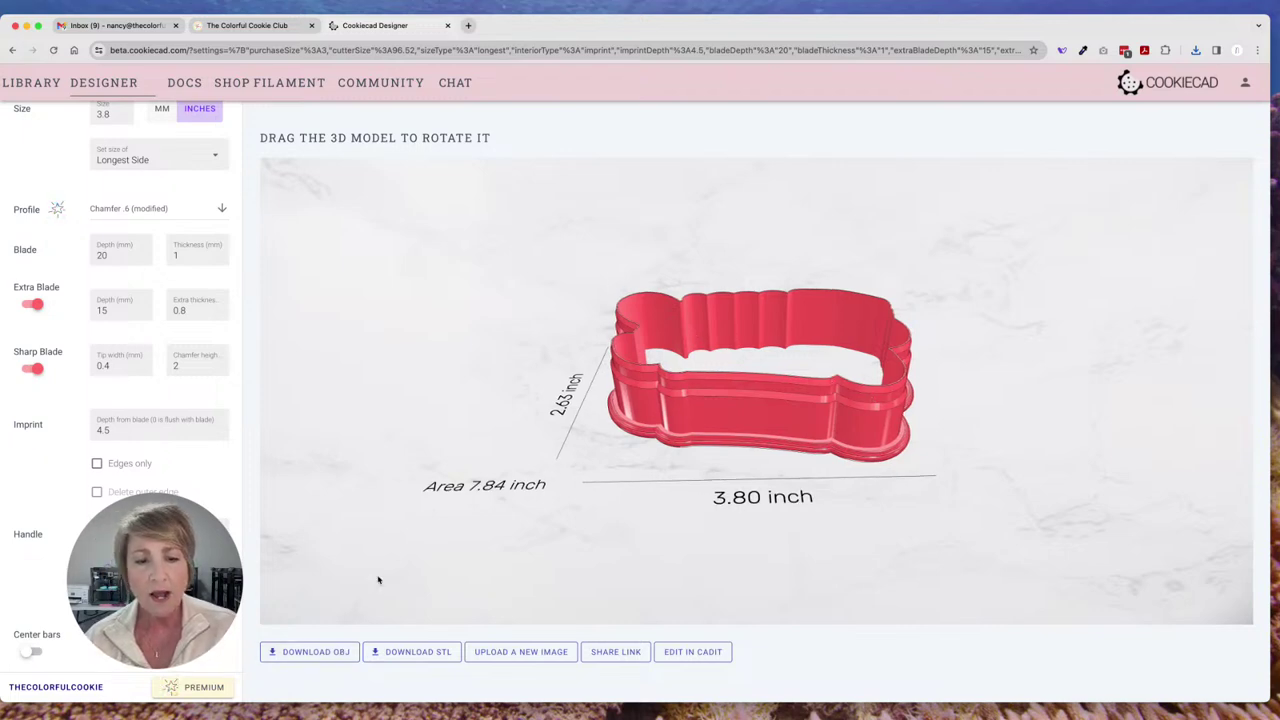
# Step: Download the sharp-blade cutter as an STL to the desktop, named grad 24 ch.stl
pyautogui.click(408, 652)
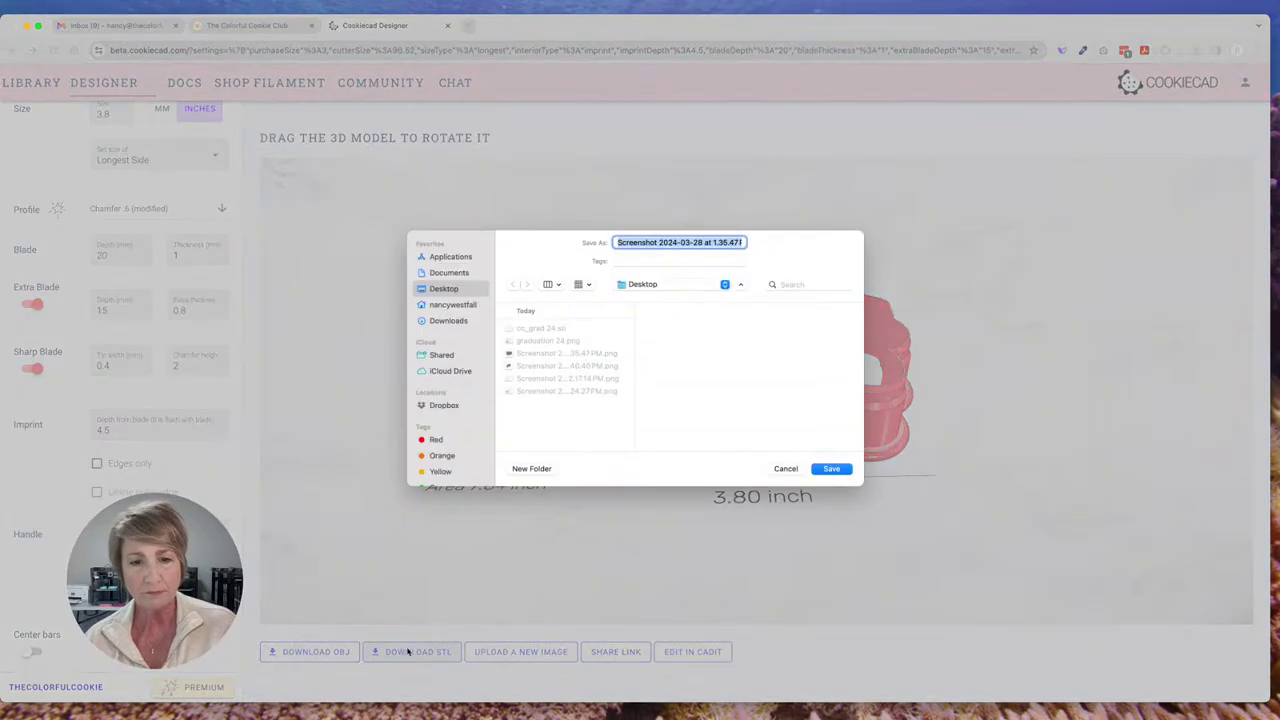
pyautogui.write('grad 24')
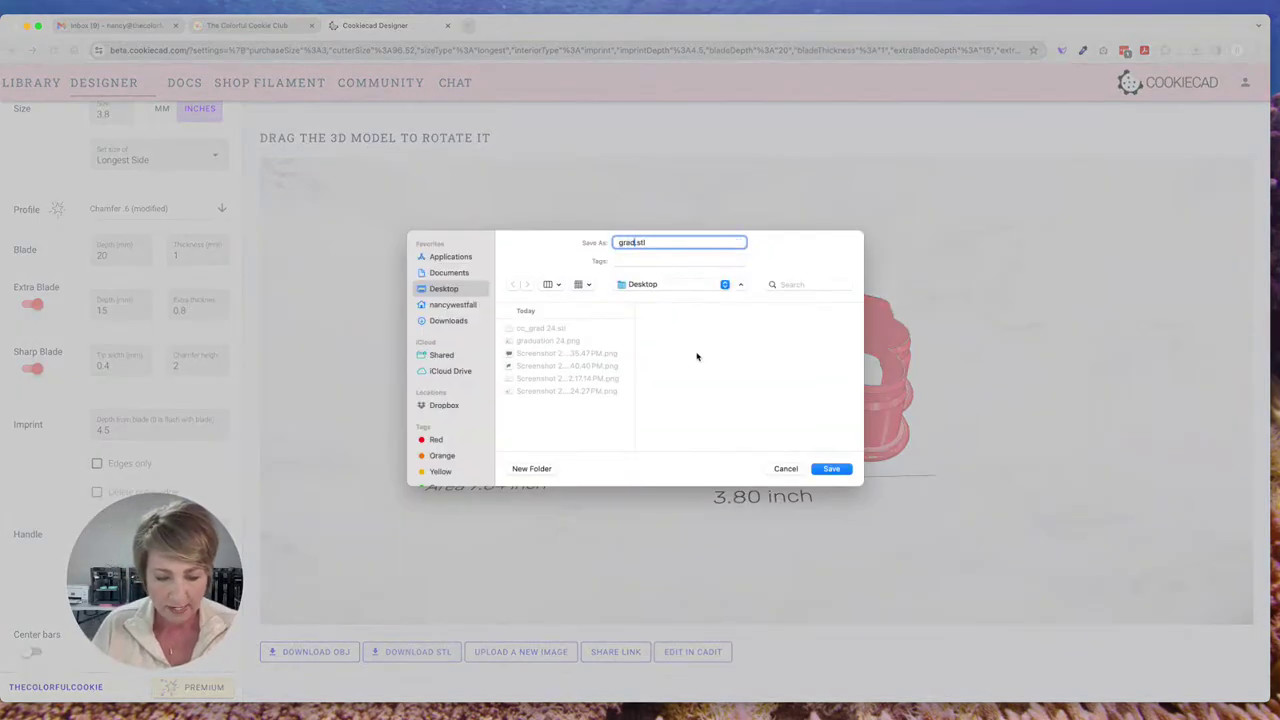
pyautogui.write(' ch')
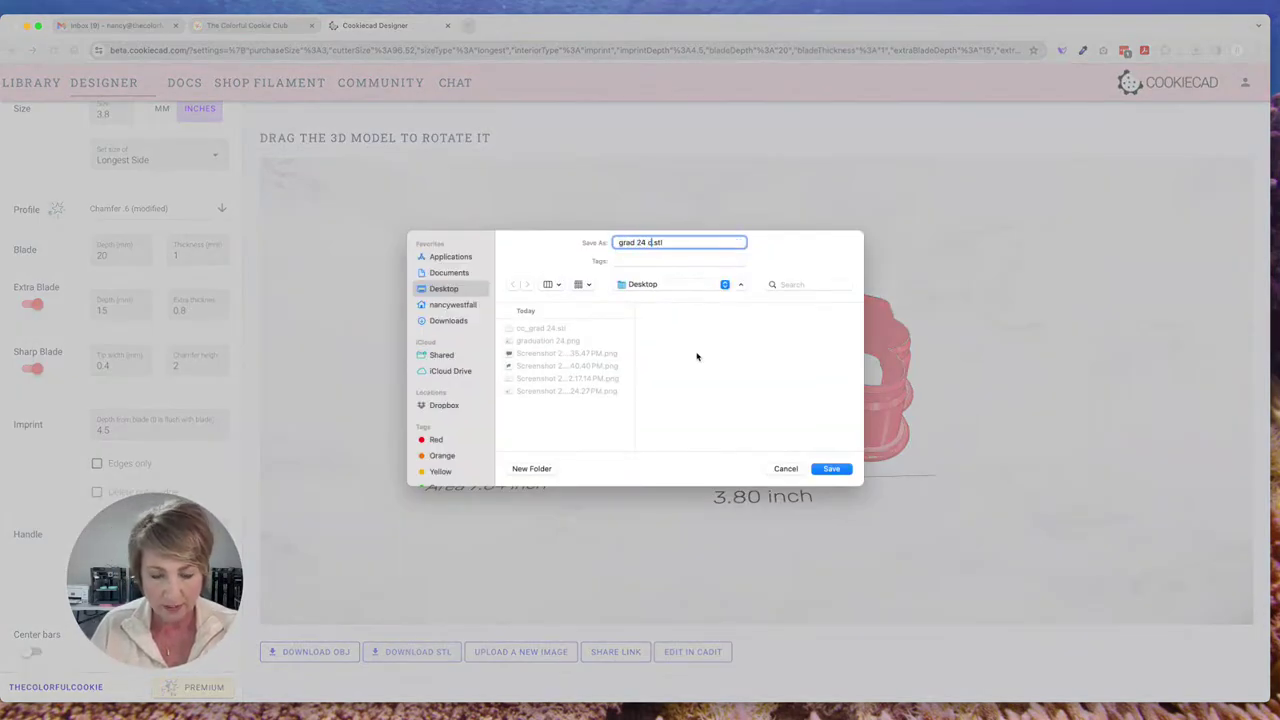
pyautogui.click(830, 470)
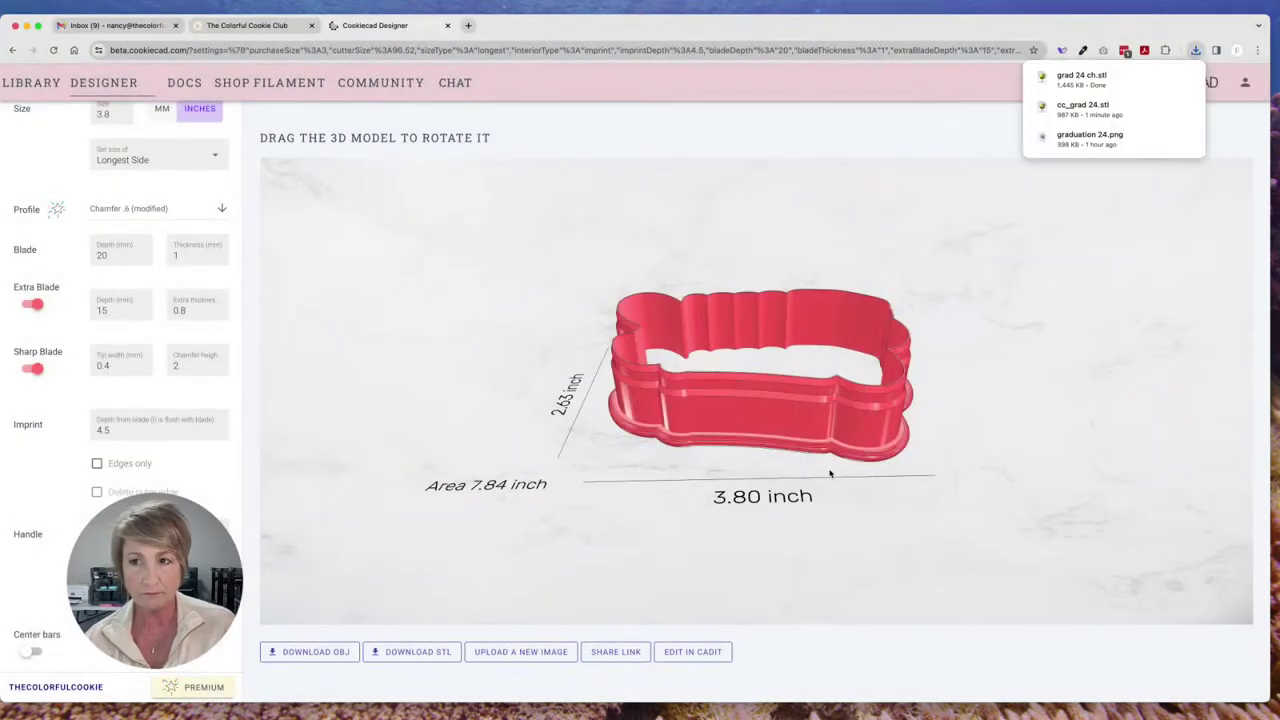